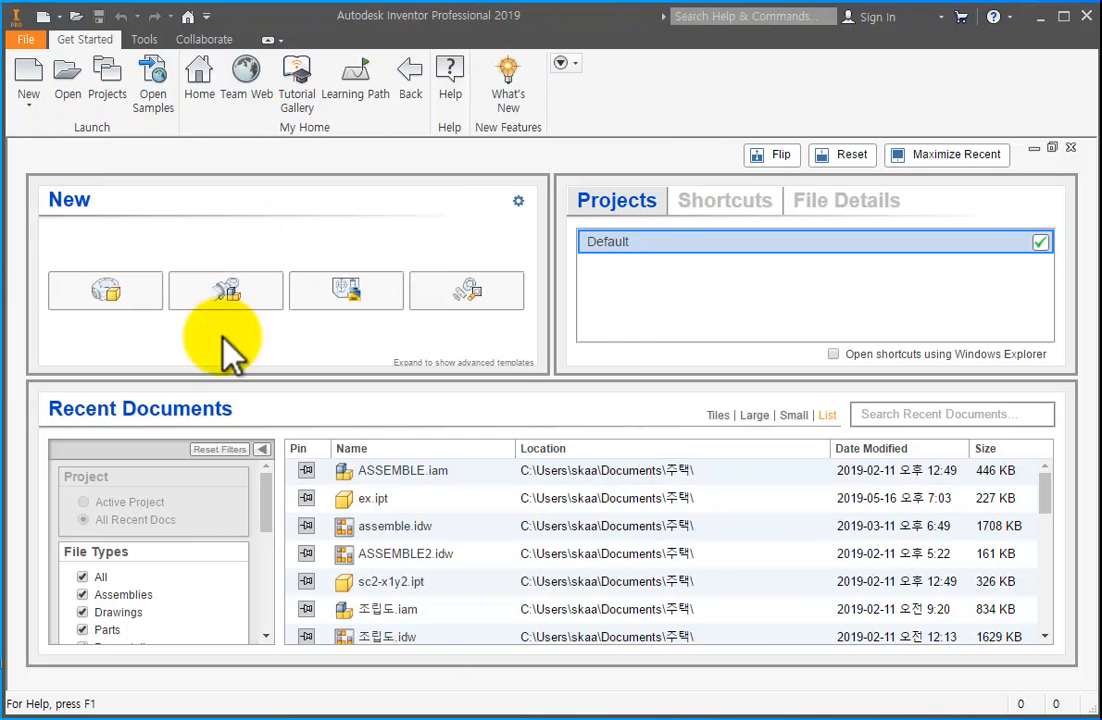
click(110, 292)
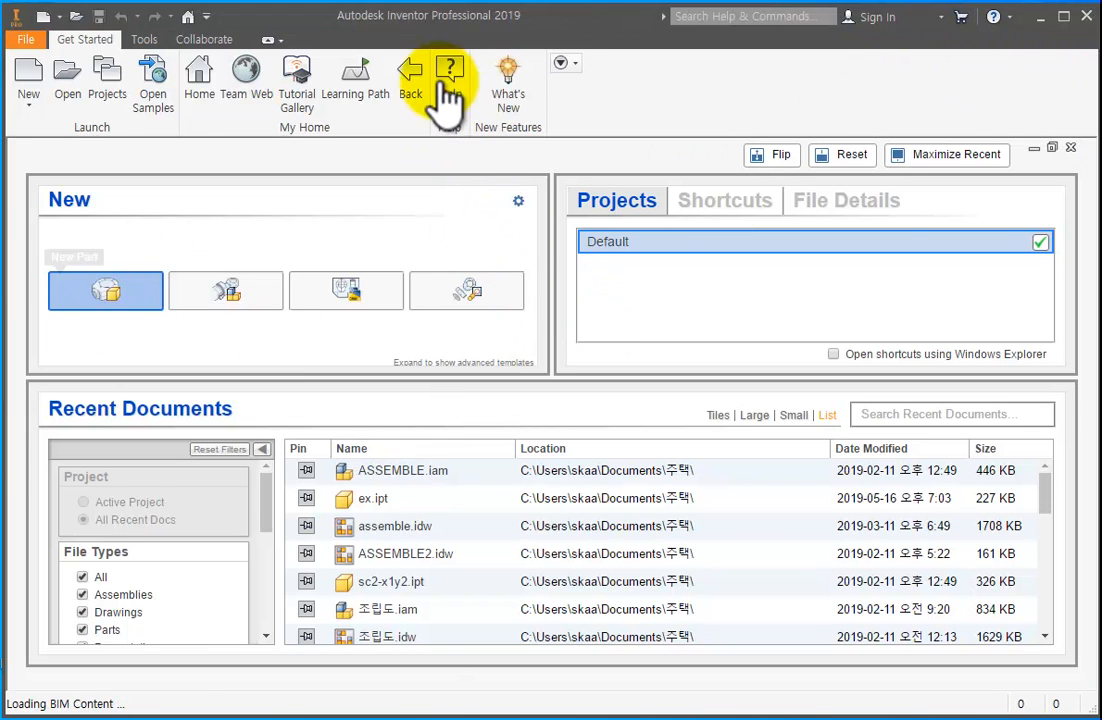
click(158, 298)
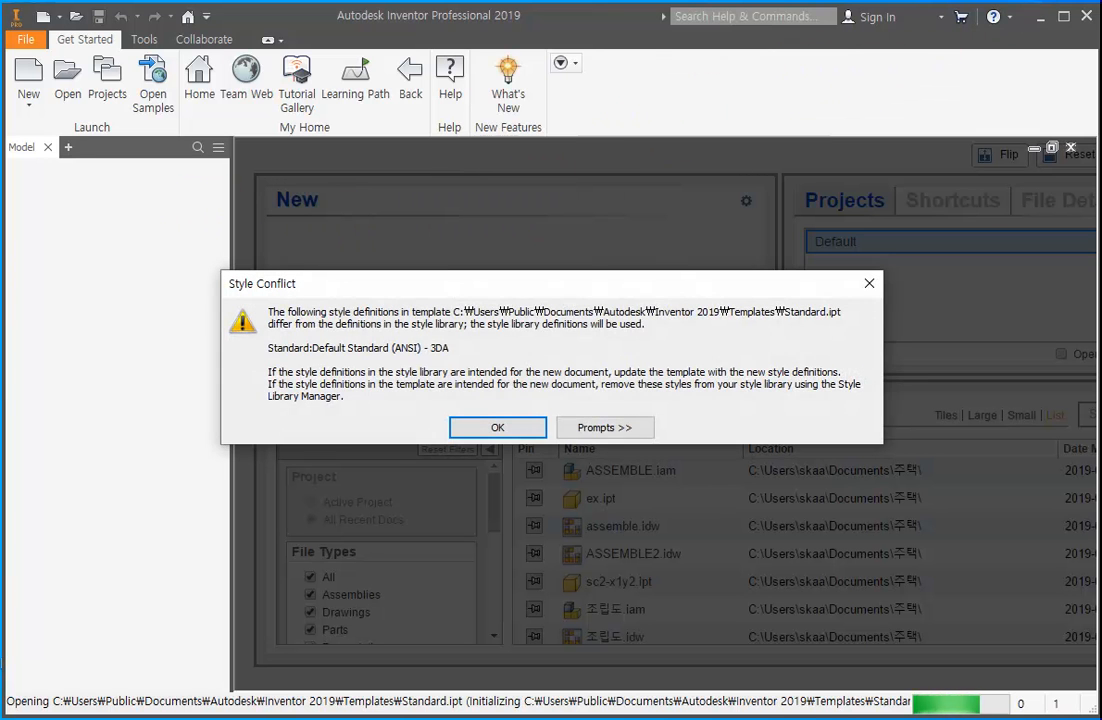
click(470, 427)
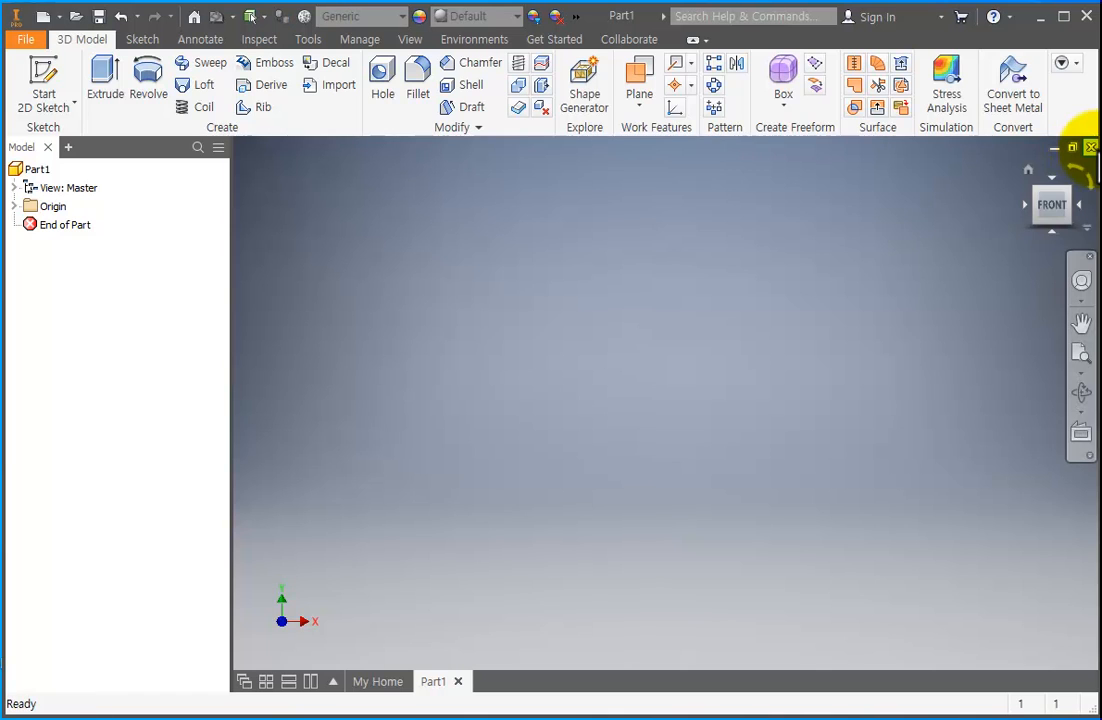
click(1090, 148)
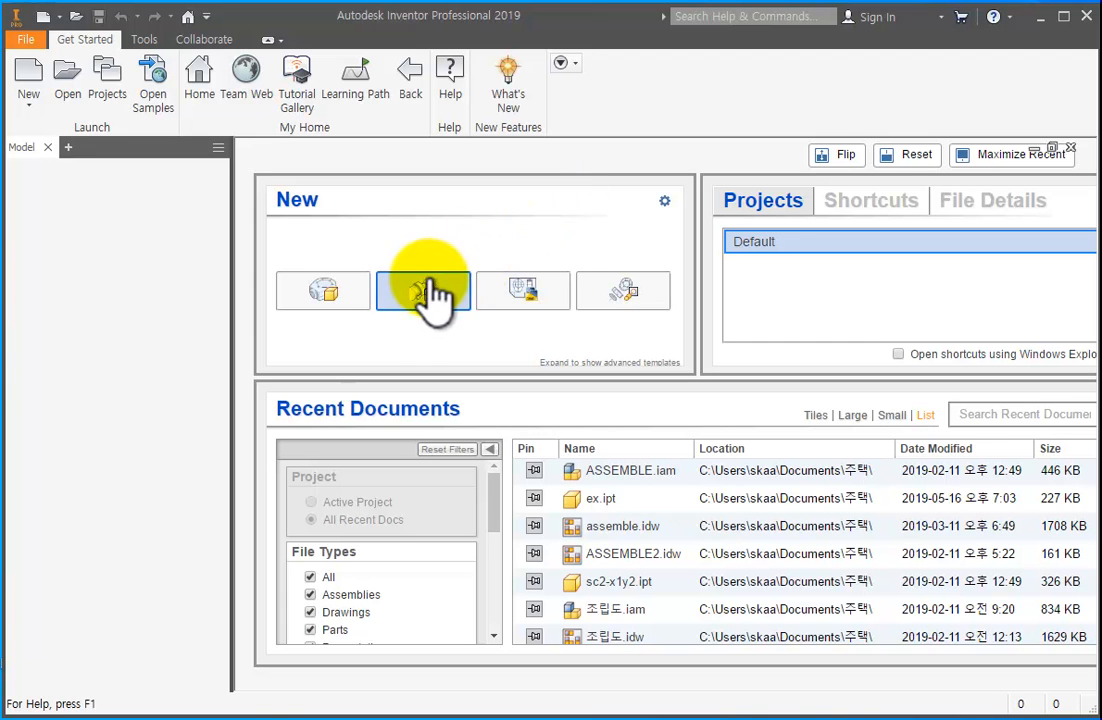
click(1063, 17)
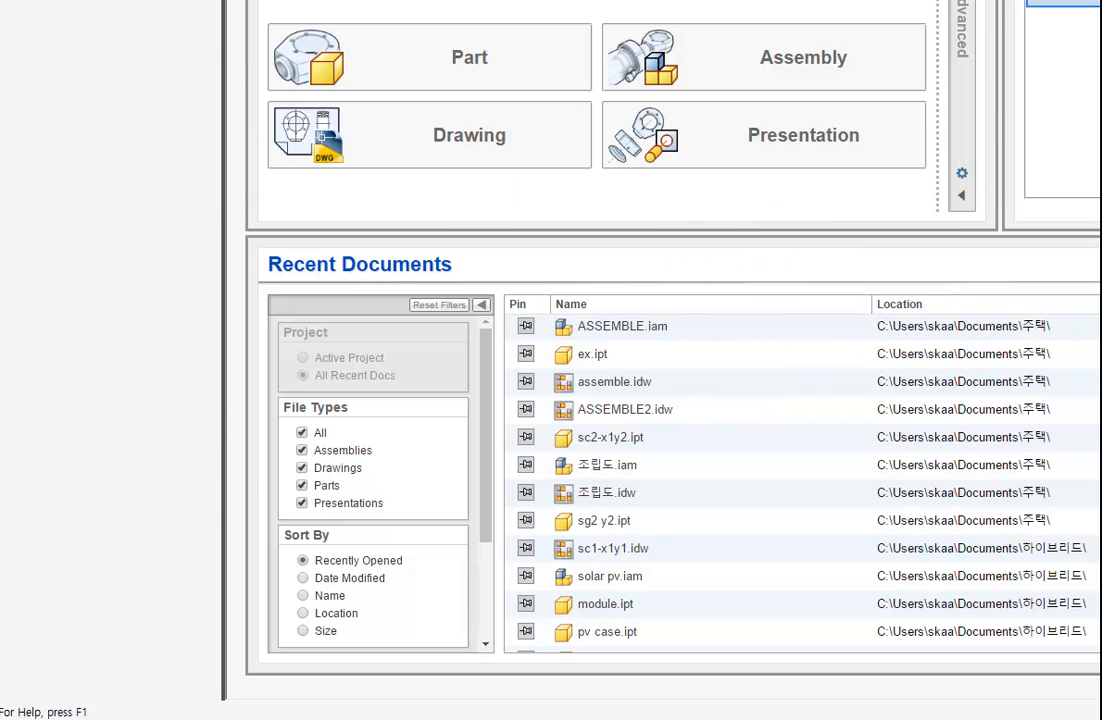
click(1099, 2)
drag(1098, 4, 573, 6)
double_click(528, 17)
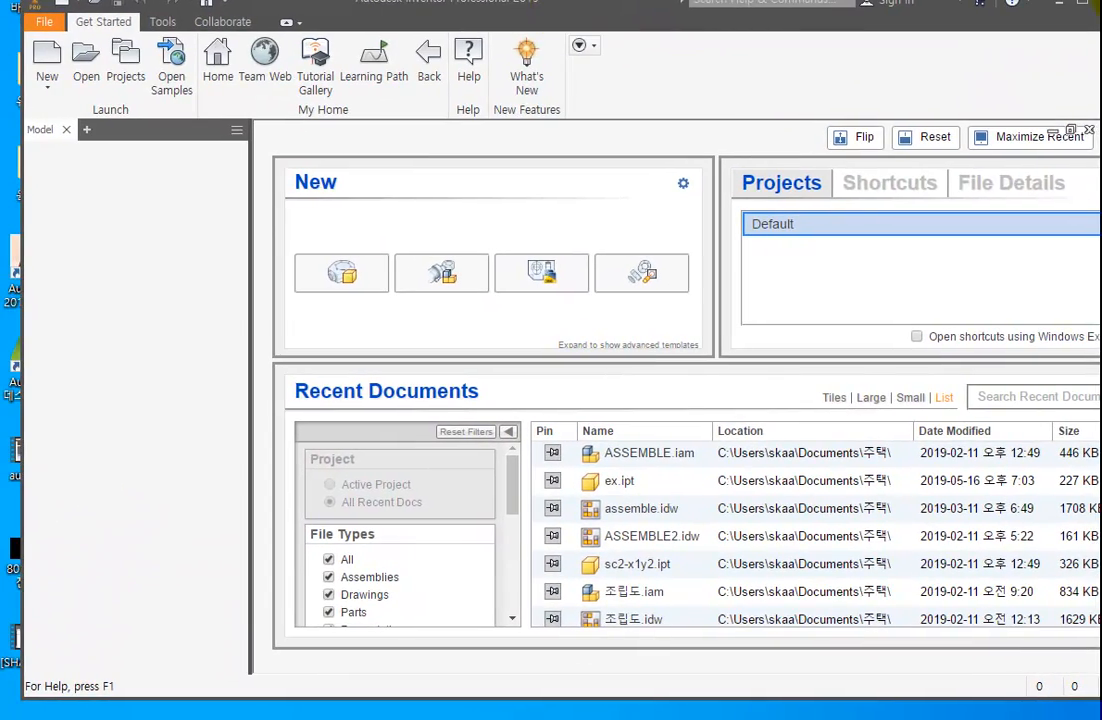
drag(1099, 1, 1101, 0)
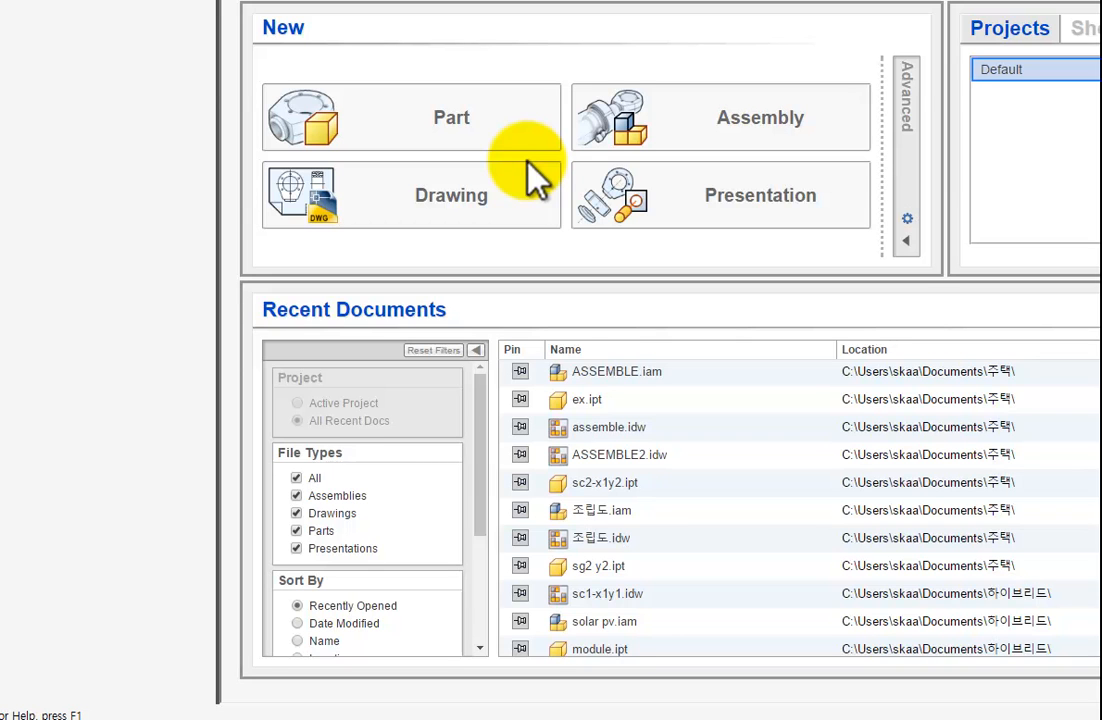
Create a new part from the standard template, accepting the style library definitions.
click(465, 135)
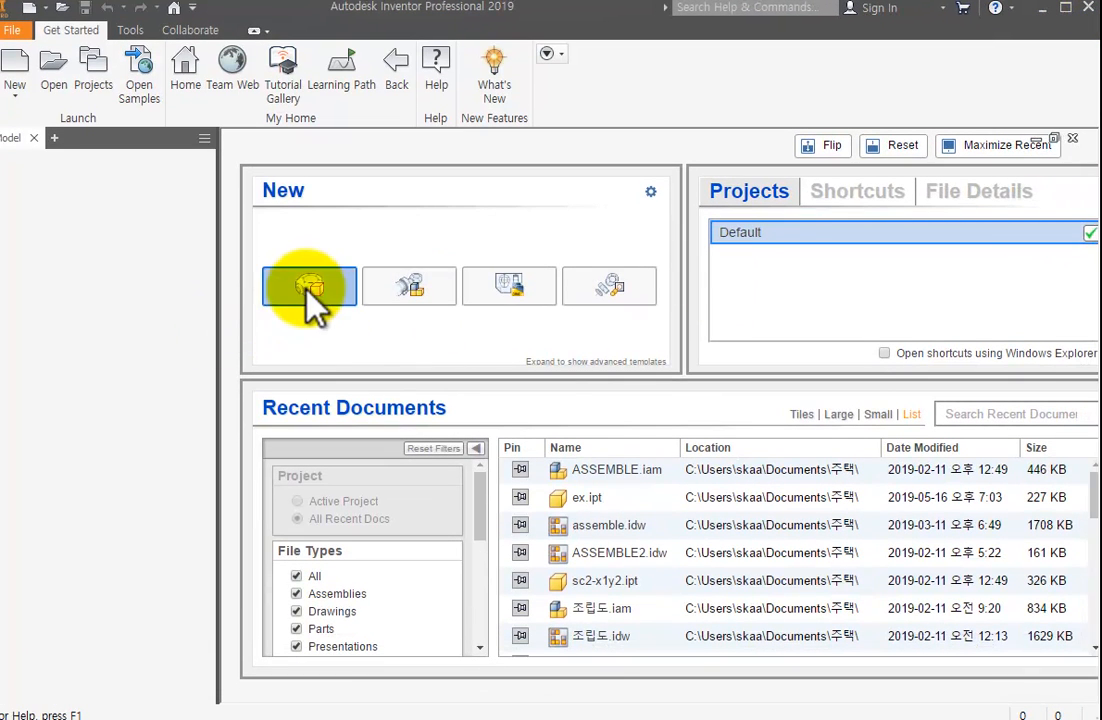
click(304, 284)
click(472, 428)
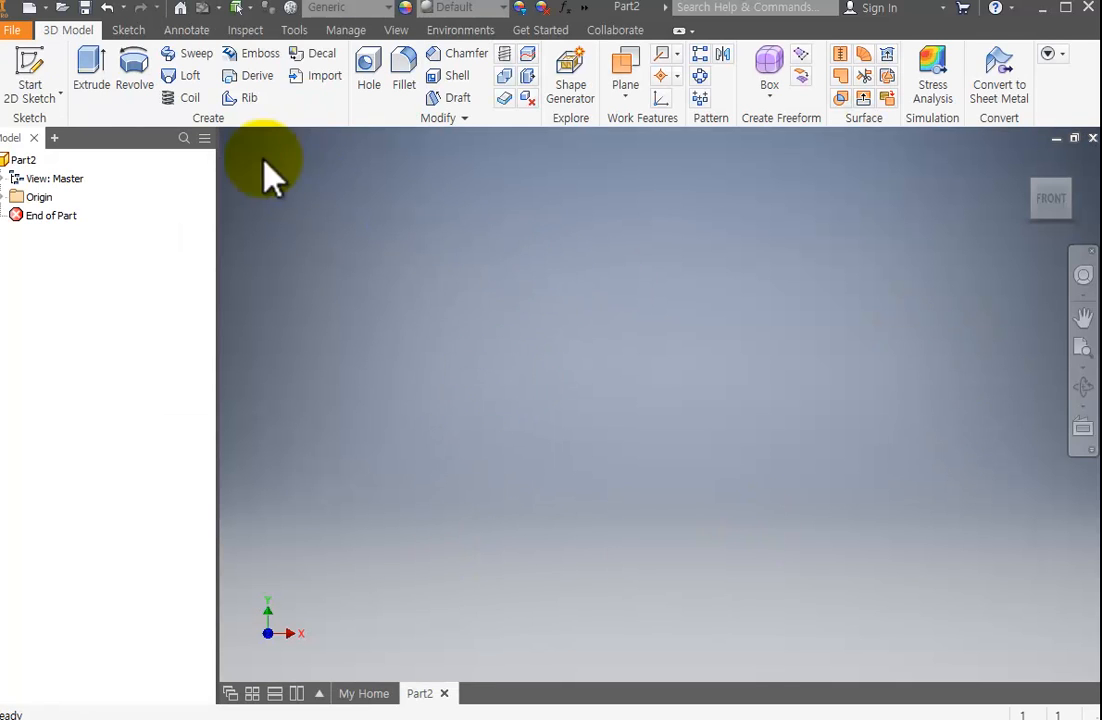
click(1067, 10)
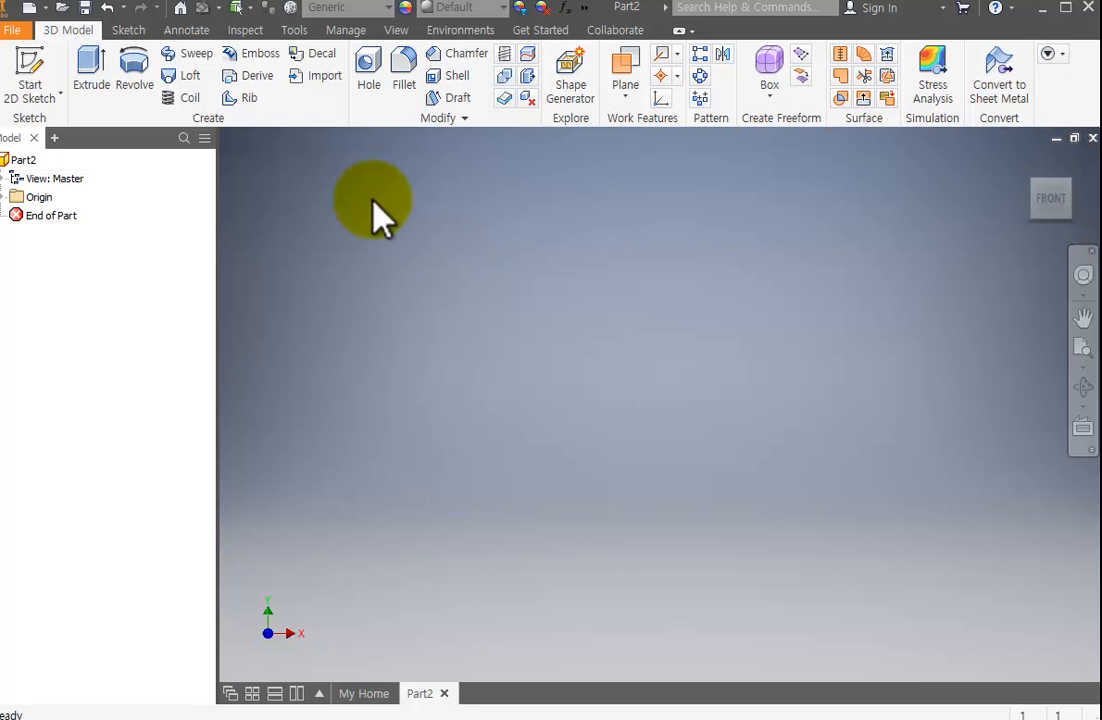
Start a 2D sketch on the XZ plane of the new part.
middle_drag(522, 426, 620, 430)
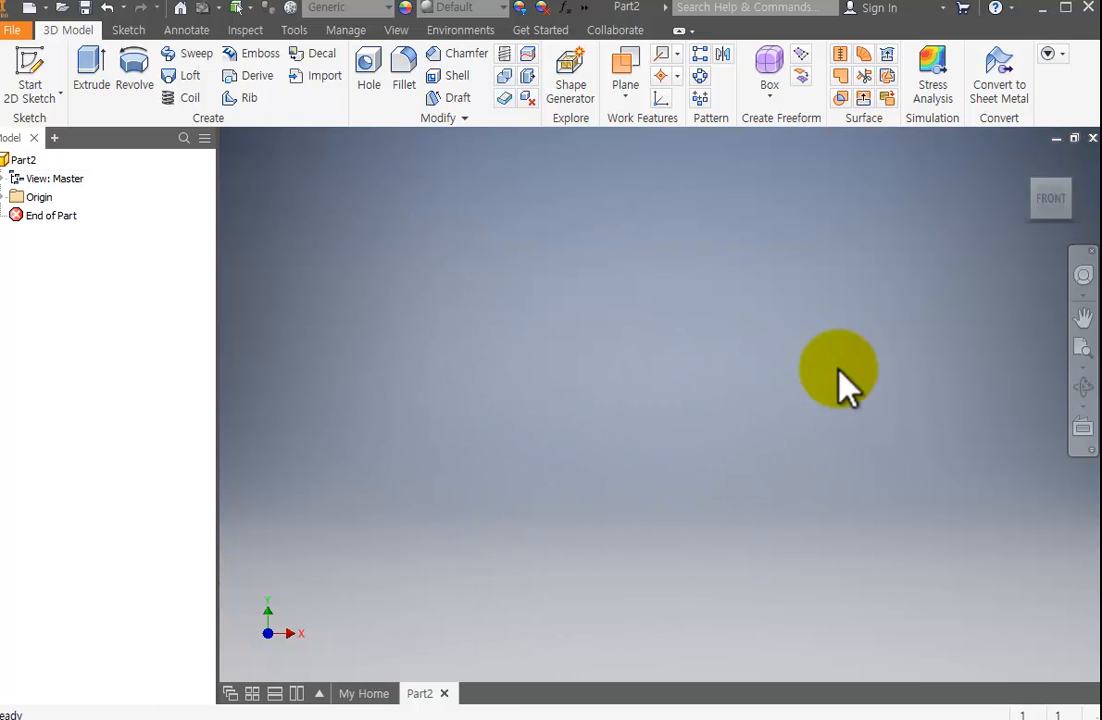
click(1059, 193)
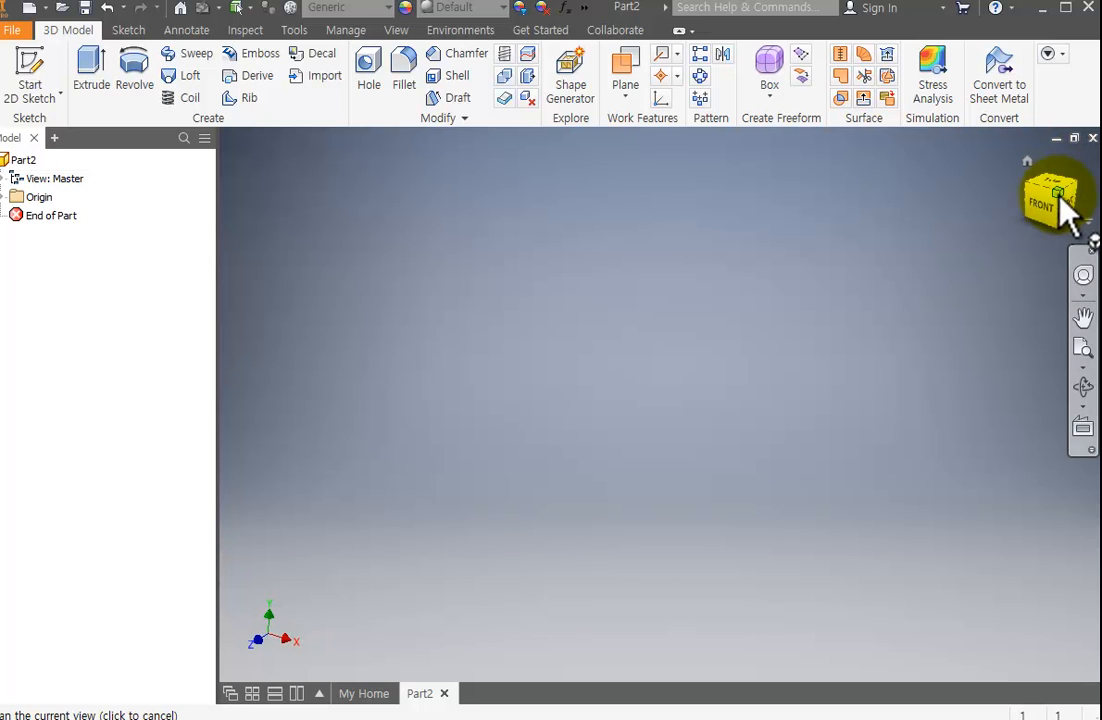
click(1040, 210)
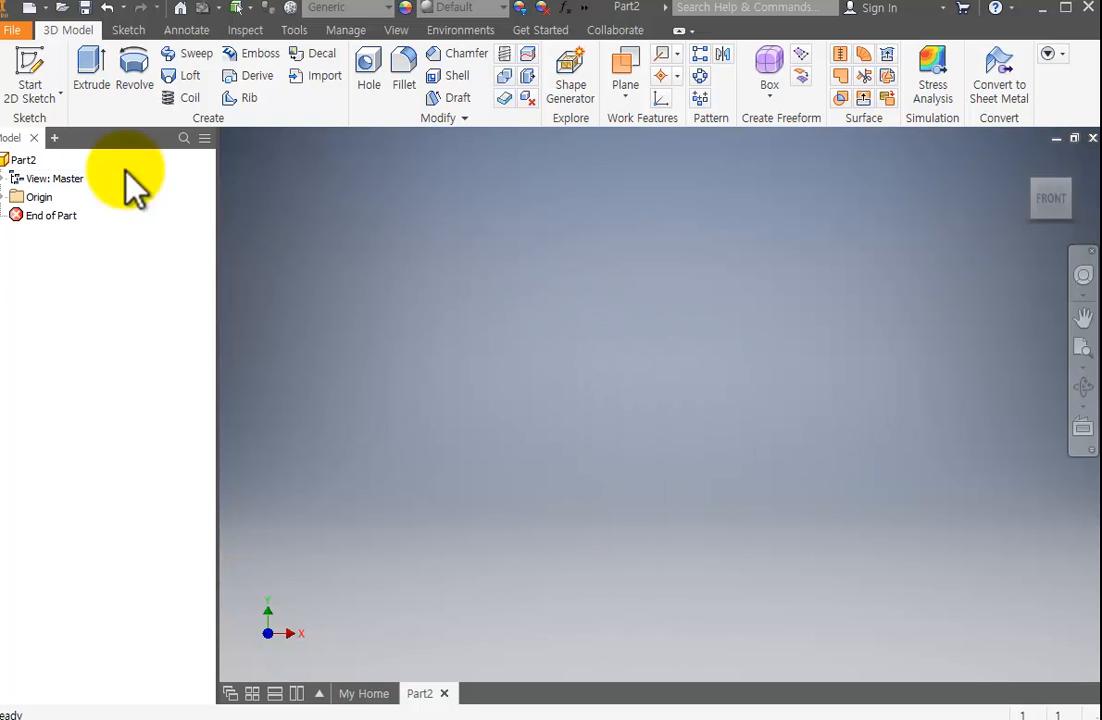
click(25, 76)
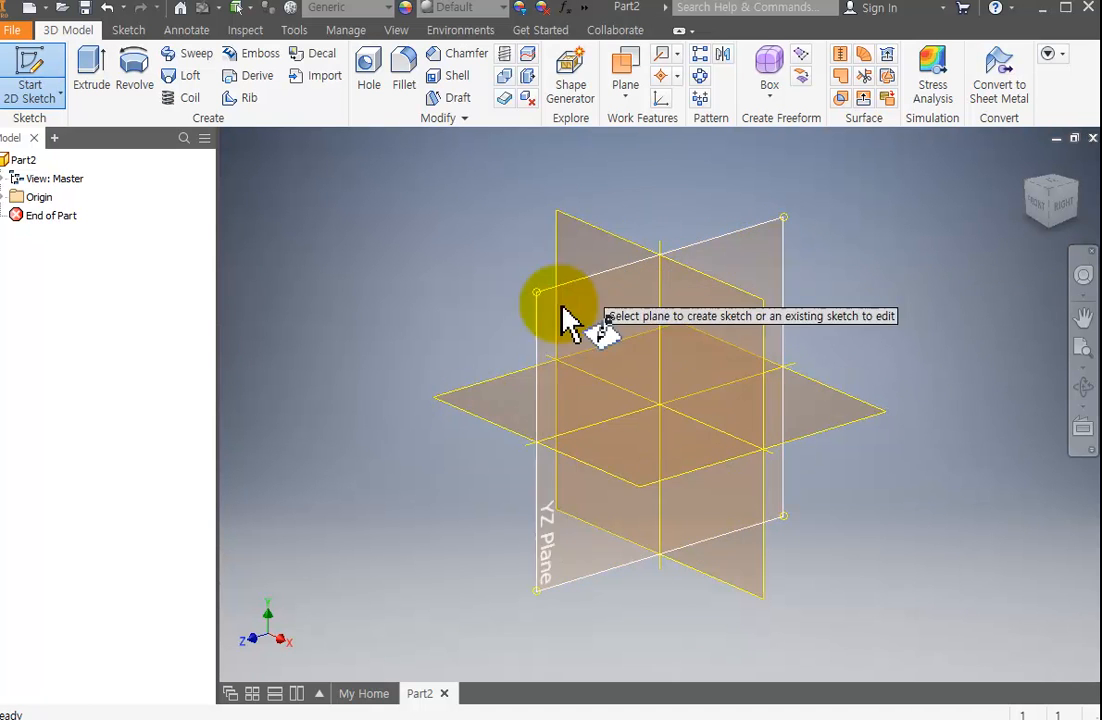
click(848, 418)
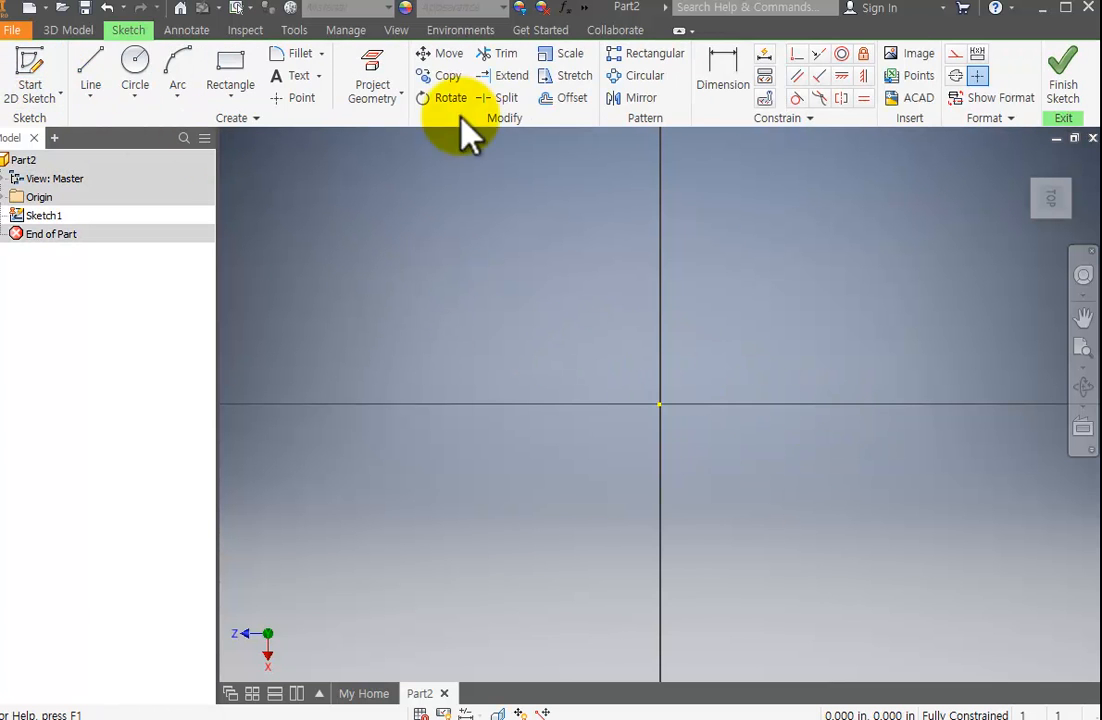
Draw a two-point center rectangle centered on the sketch origin and finish the sketch.
scroll(641, 442, down, 5)
scroll(650, 430, up, 5)
scroll(659, 408, down, 3)
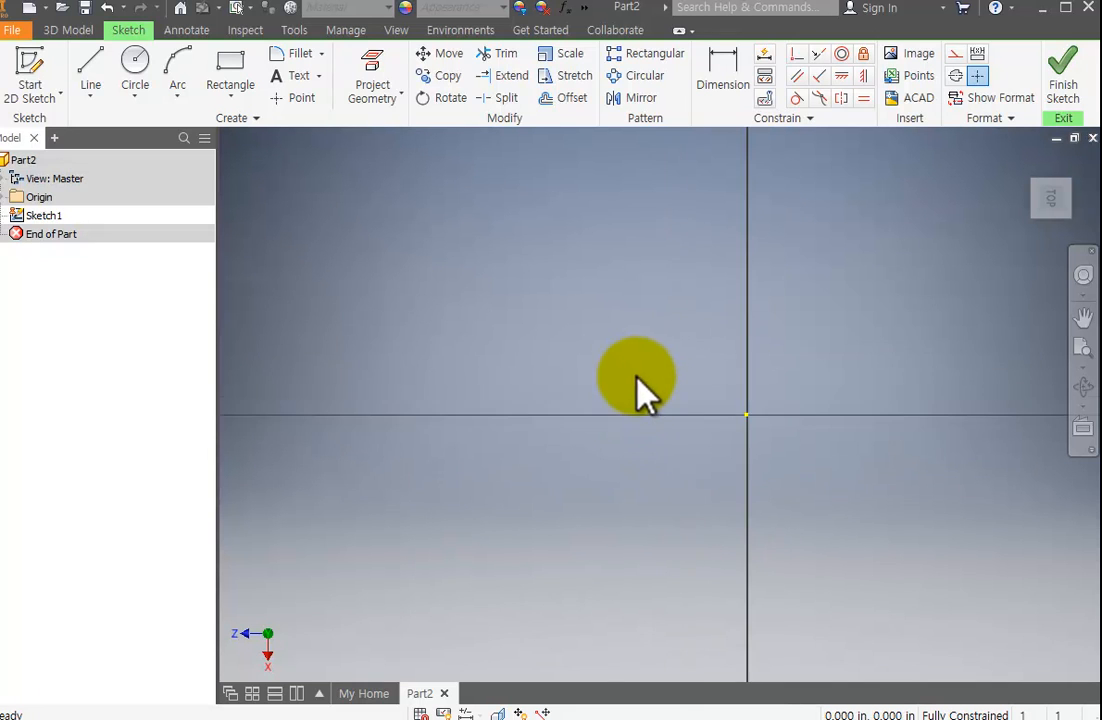
scroll(527, 303, up, 4)
scroll(534, 310, down, 5)
scroll(711, 336, up, 2)
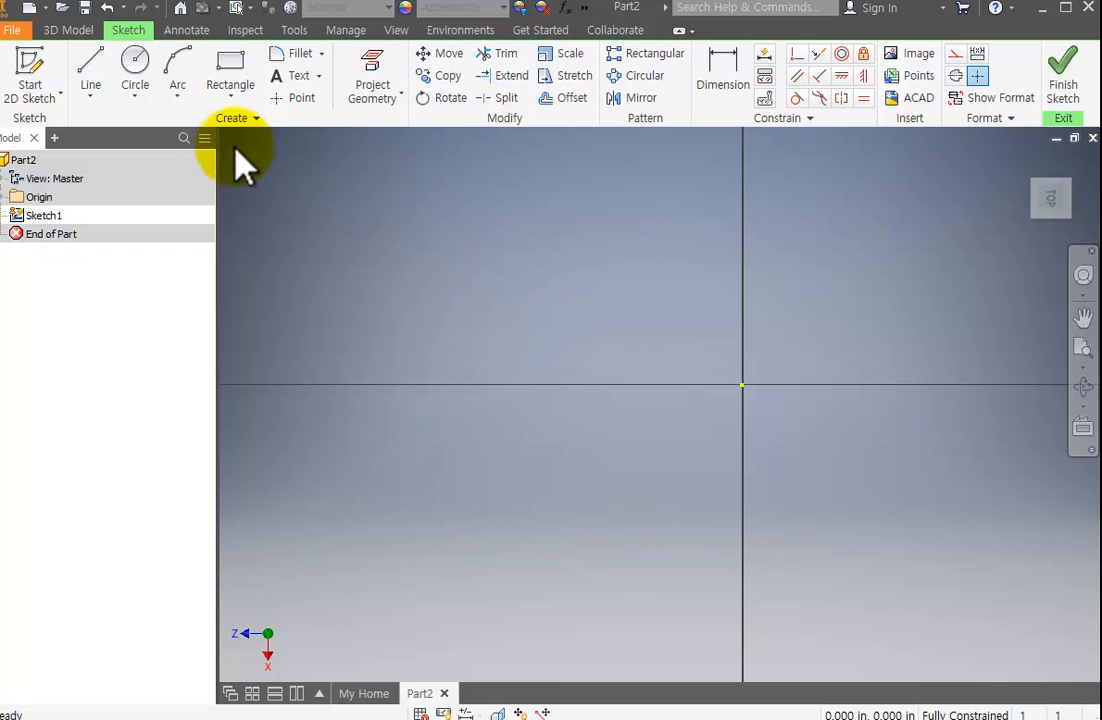
click(222, 72)
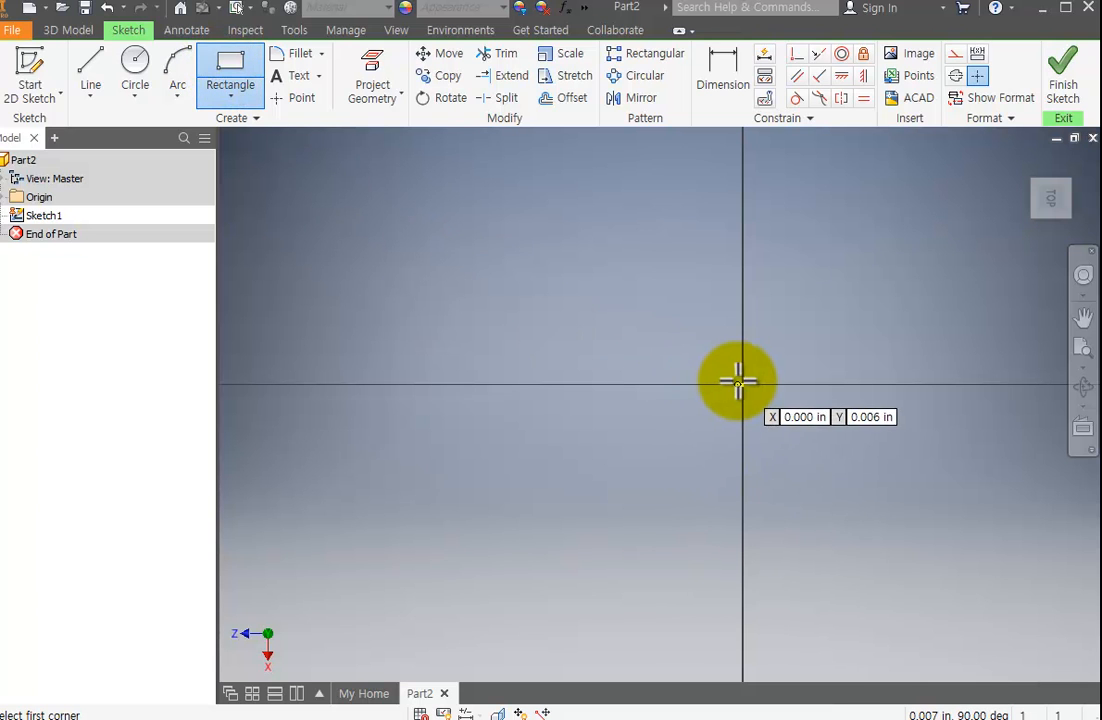
click(228, 97)
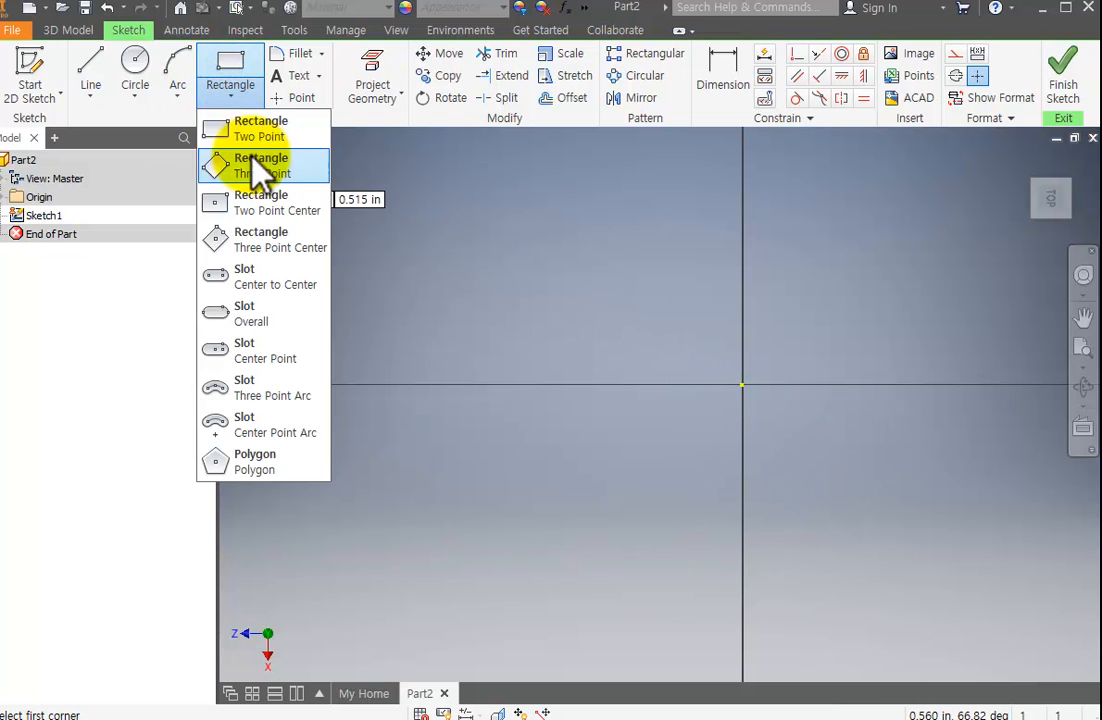
click(280, 208)
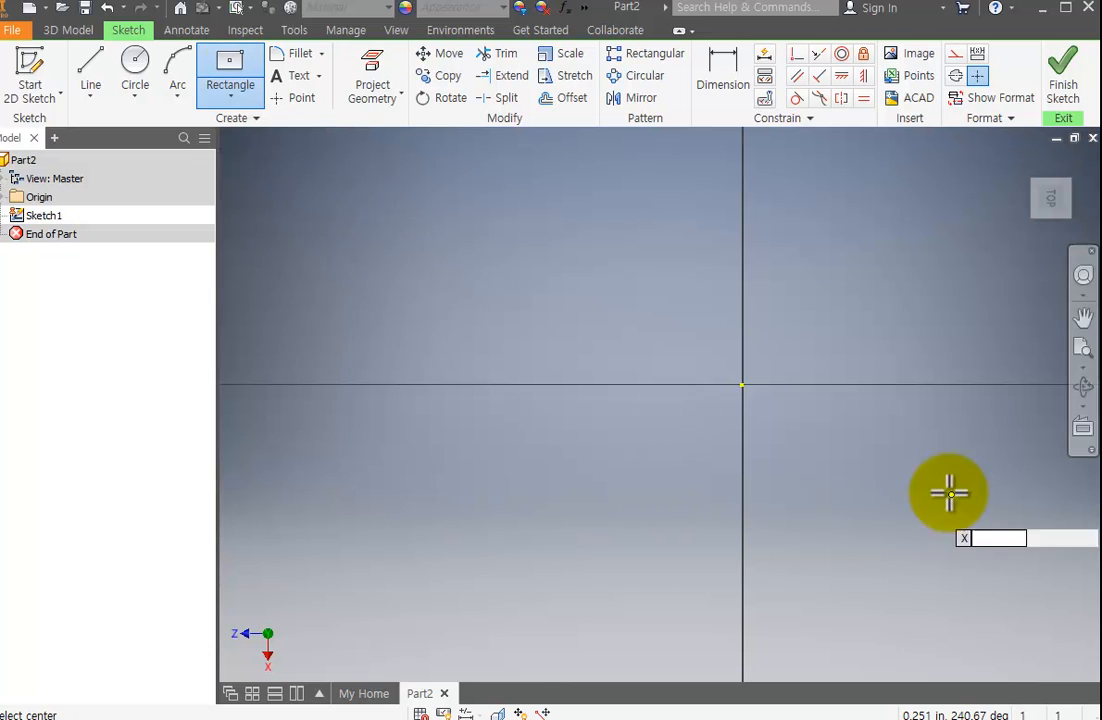
click(742, 384)
click(930, 522)
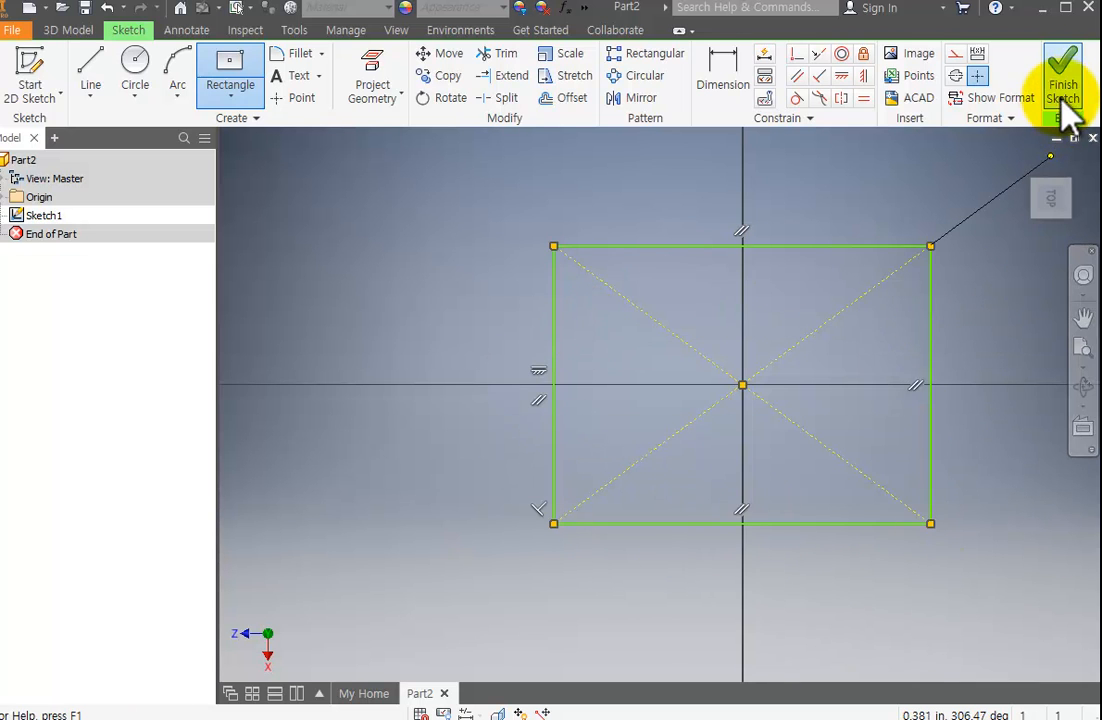
click(1064, 87)
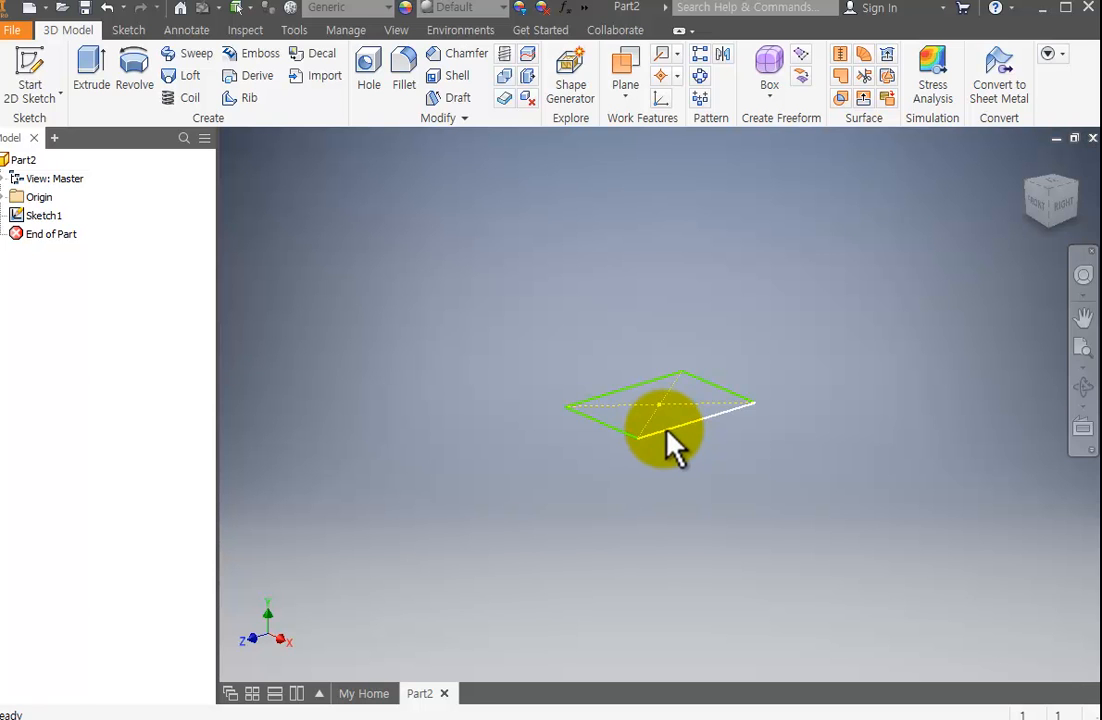
Extrude the rectangle upward as a solid with a distance of 0.5 in.
click(92, 72)
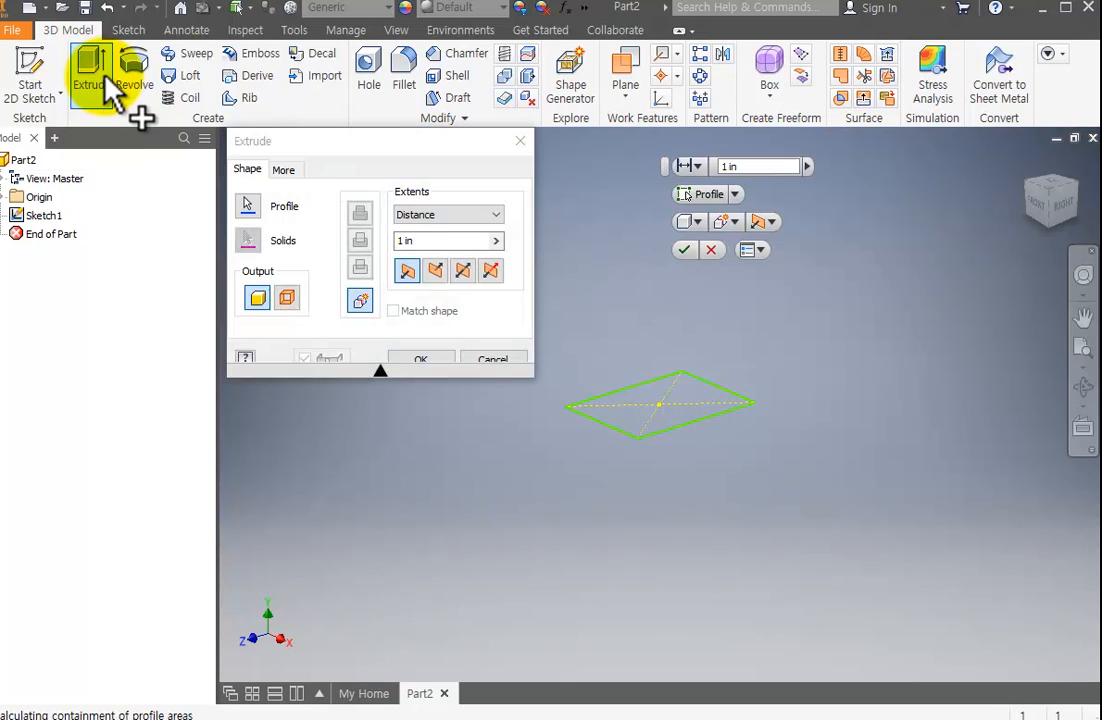
scroll(657, 426, down, 5)
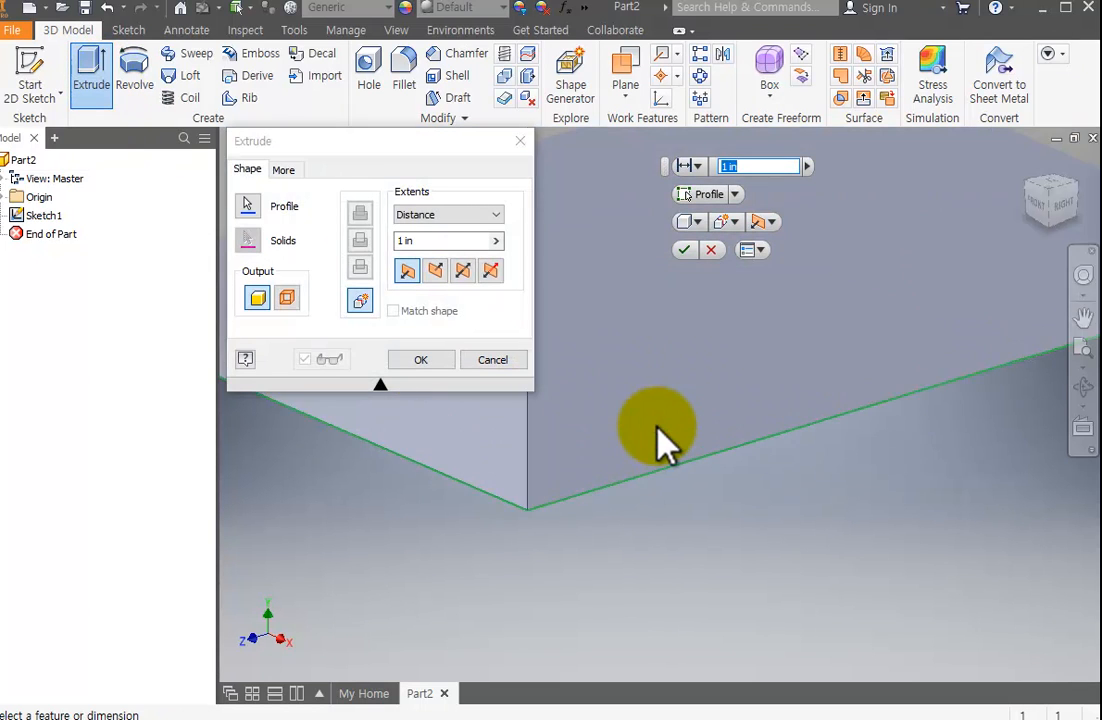
scroll(657, 427, up, 10)
scroll(657, 427, down, 3)
scroll(660, 423, up, 8)
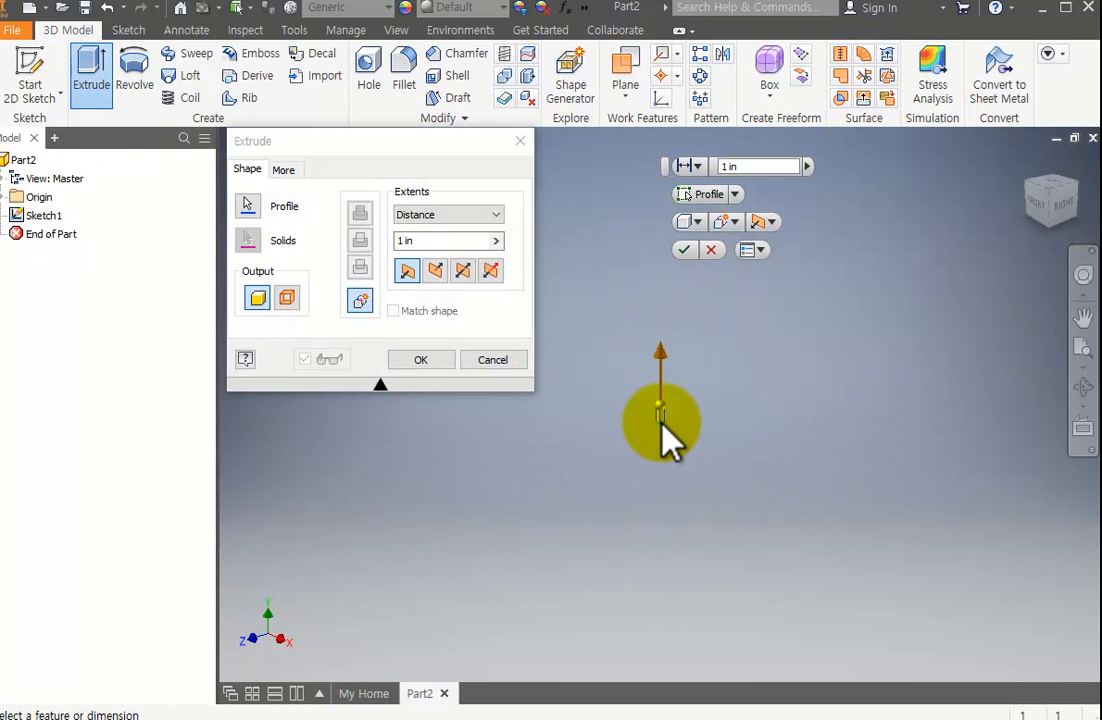
scroll(661, 422, down, 10)
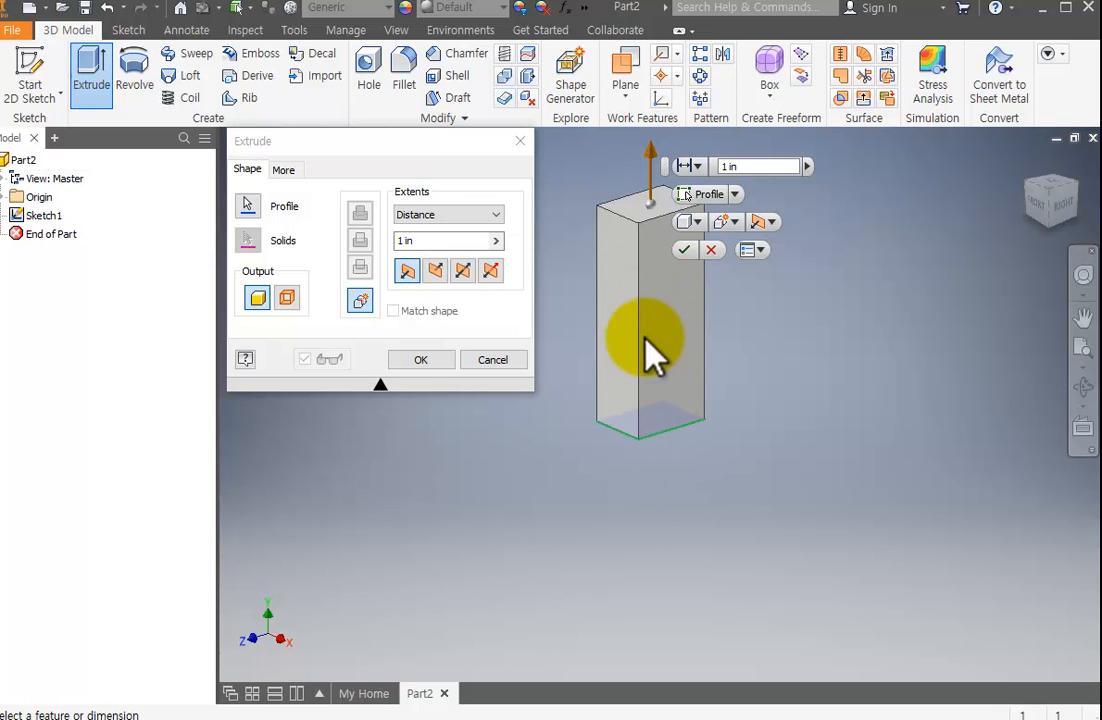
click(452, 240)
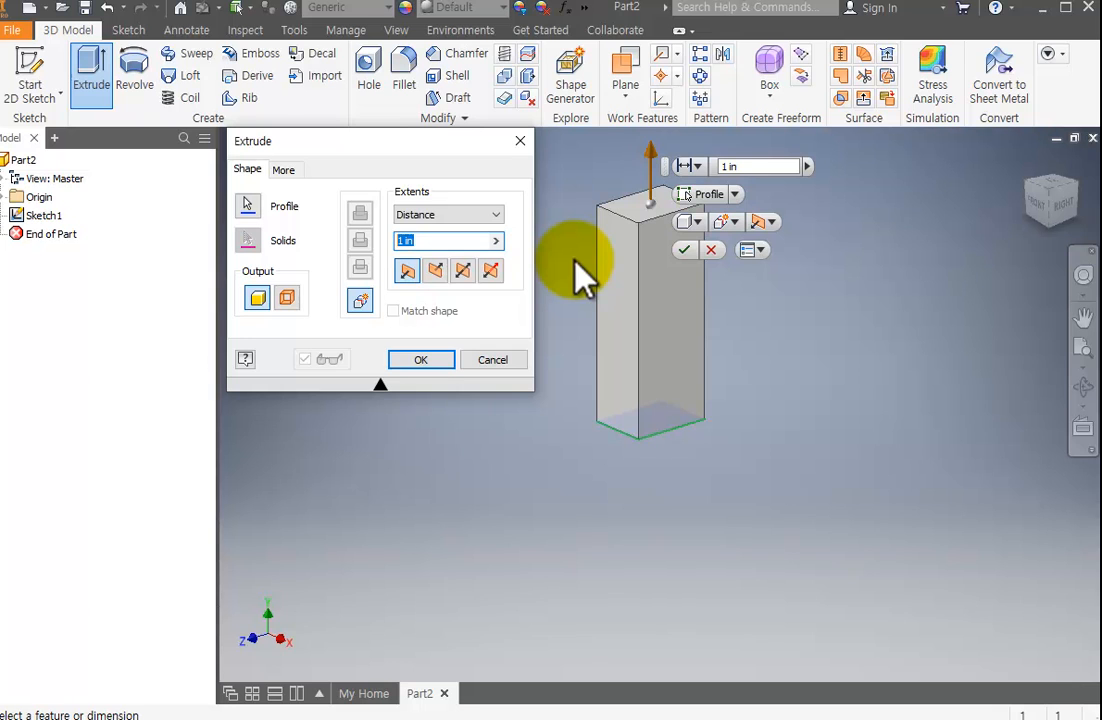
text(0.5)
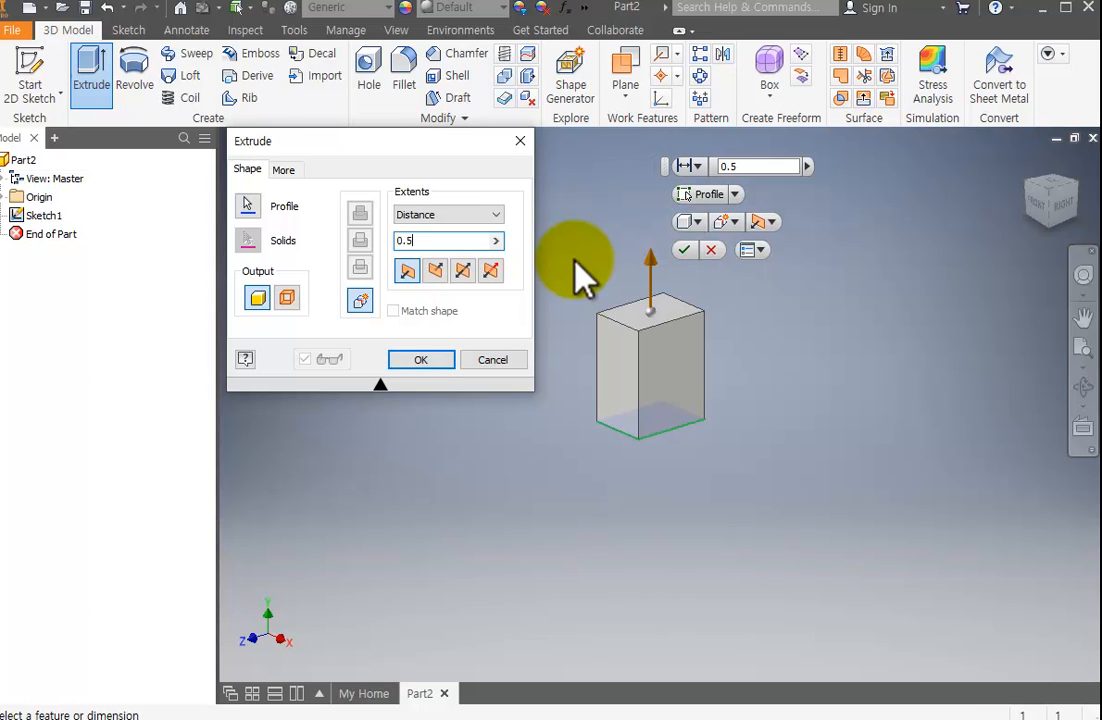
key(Return)
Examine the extruded block up close, from the front and from a corner view.
middle_drag(735, 410, 774, 429)
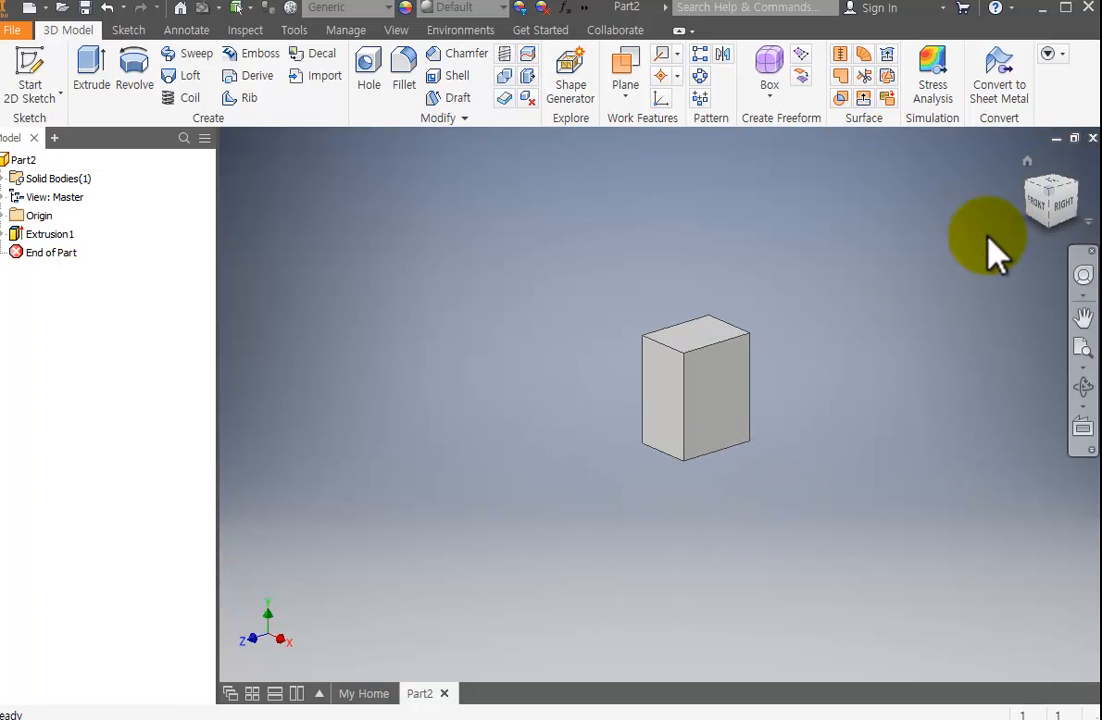
click(1053, 199)
scroll(730, 430, up, 5)
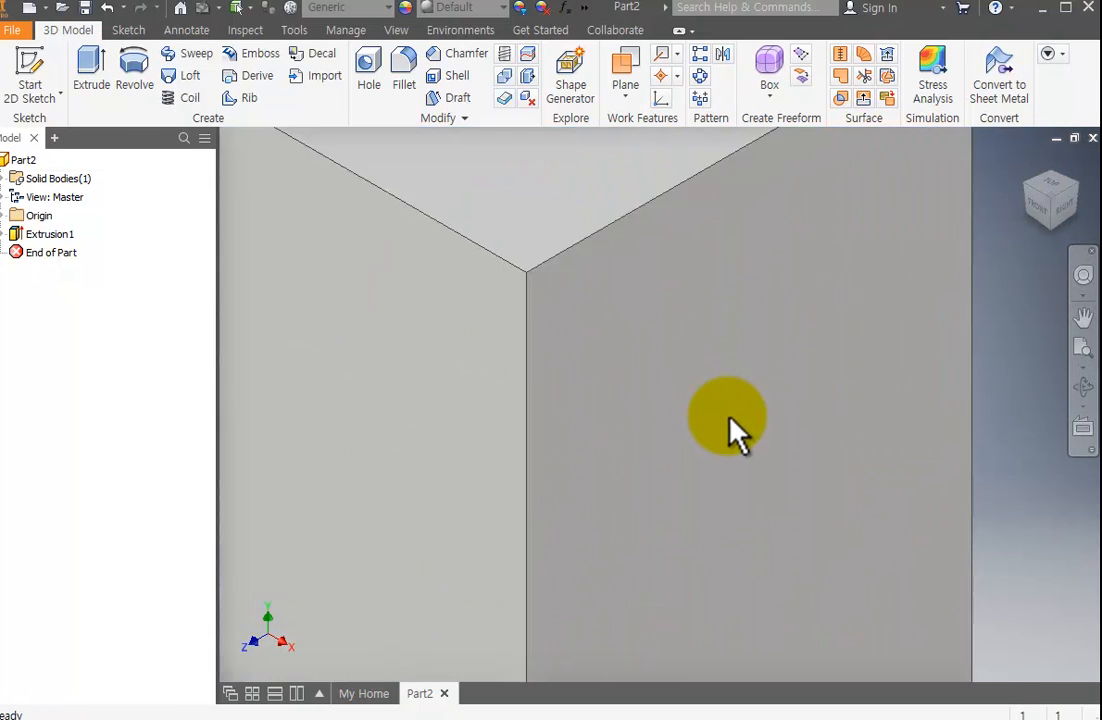
scroll(730, 425, down, 8)
scroll(729, 420, up, 3)
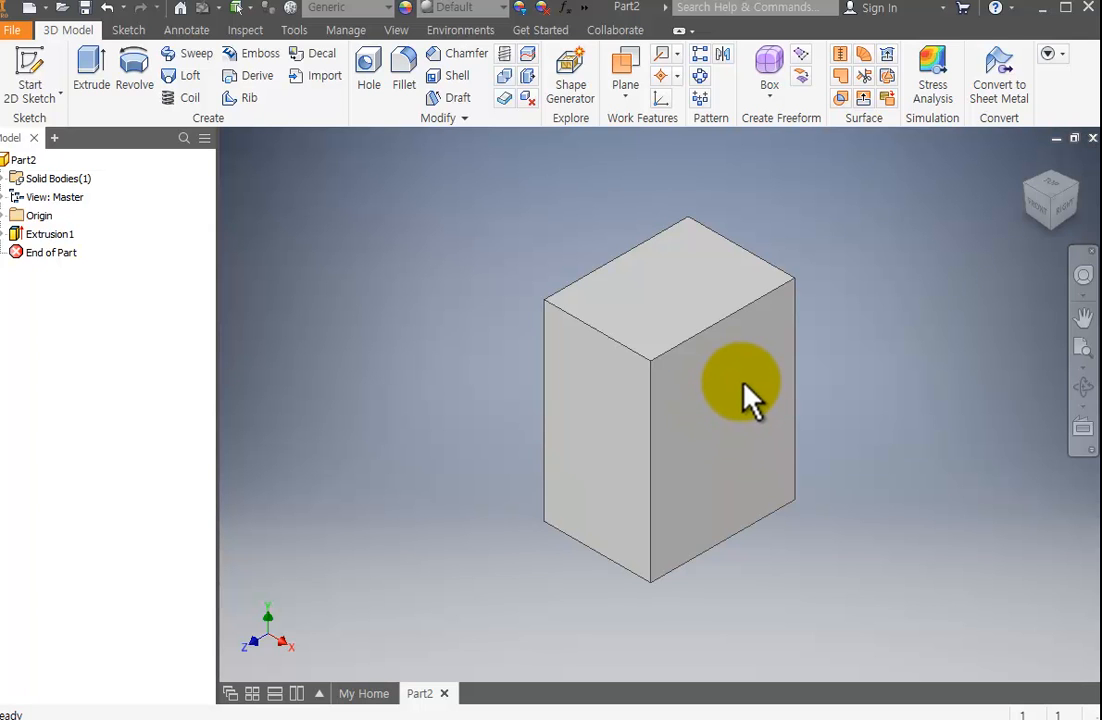
mouse_move(742, 385)
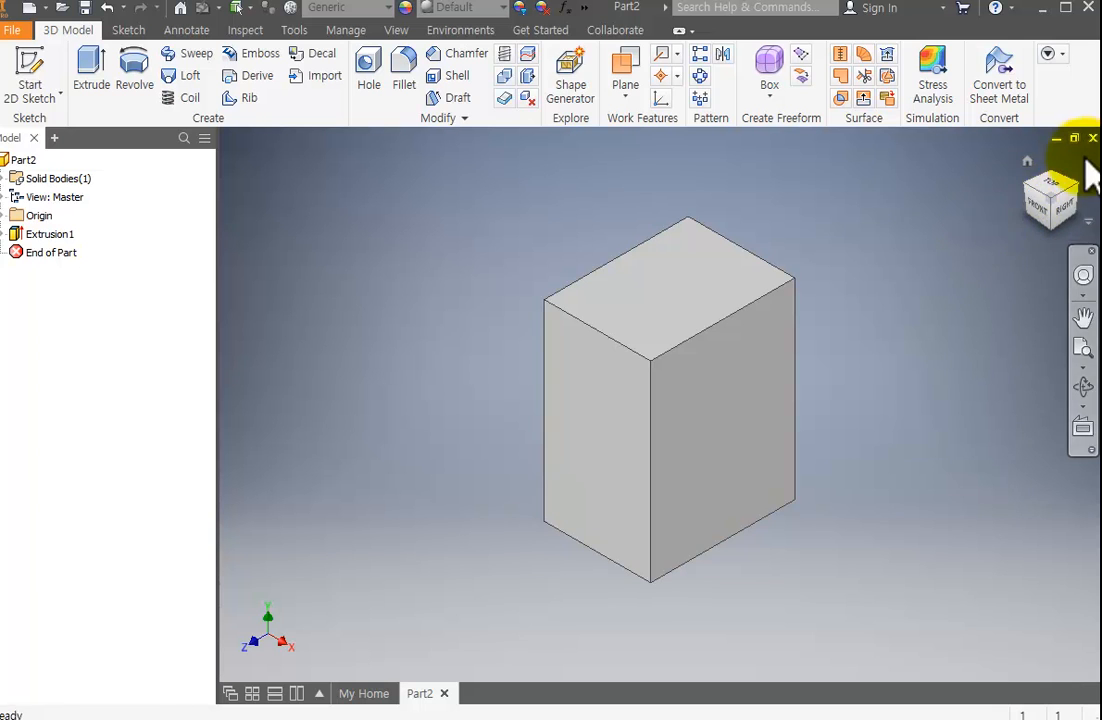
click(1038, 210)
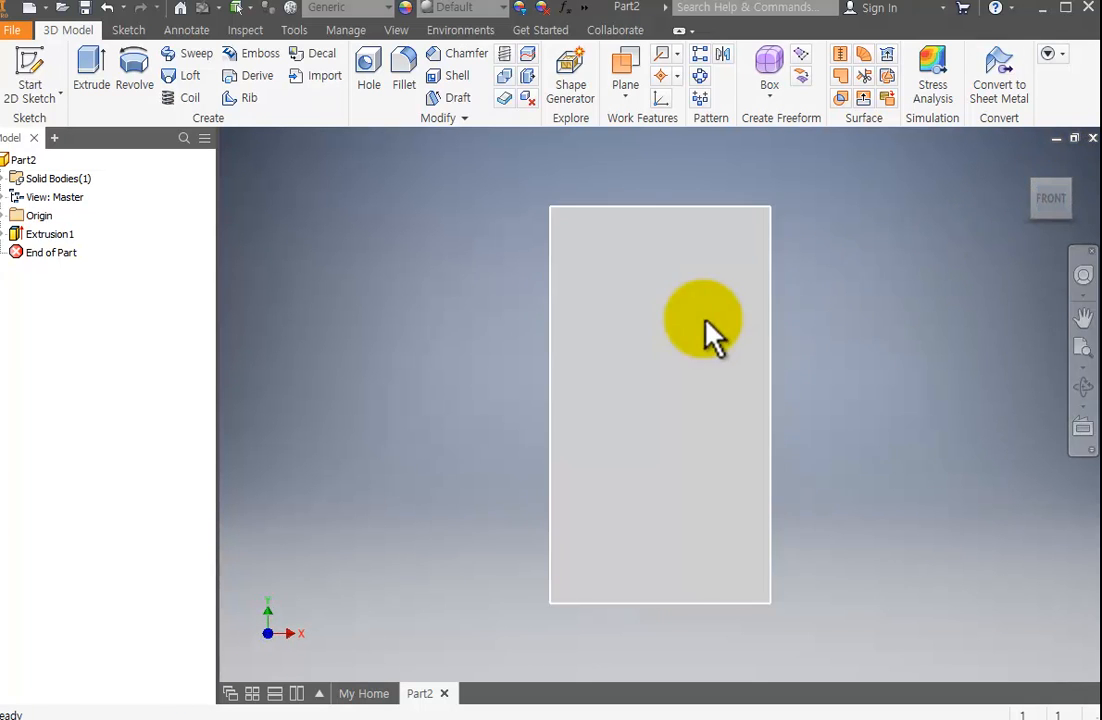
click(1073, 182)
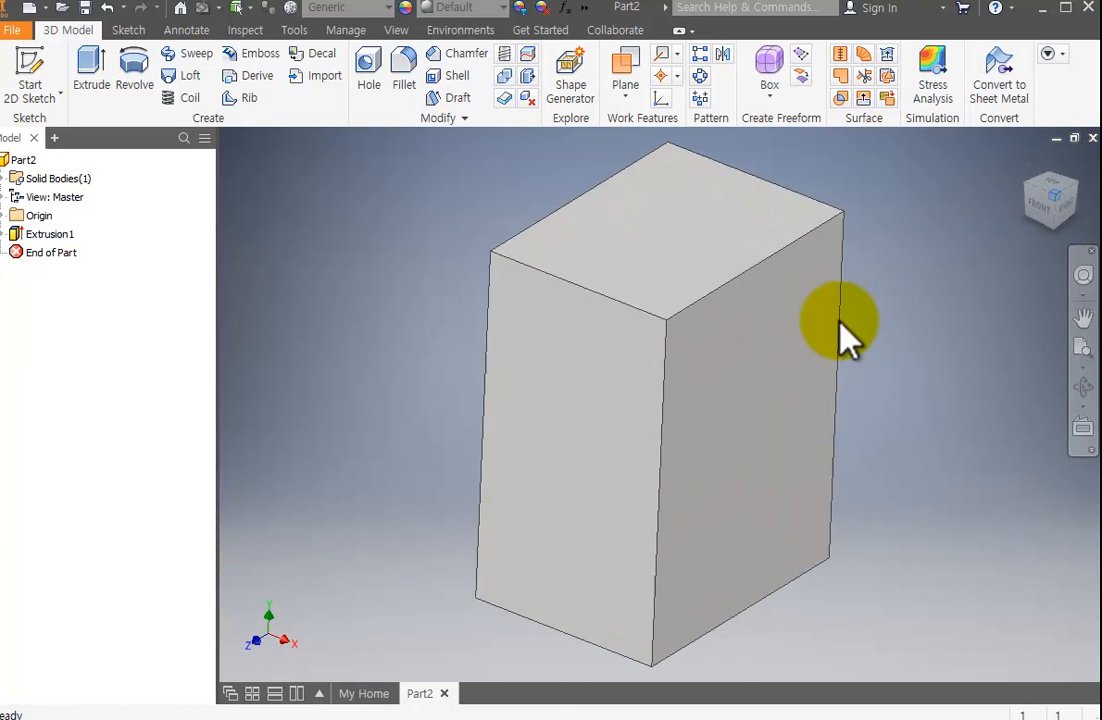
Undo the block's extrusion.
key(ctrl+z)
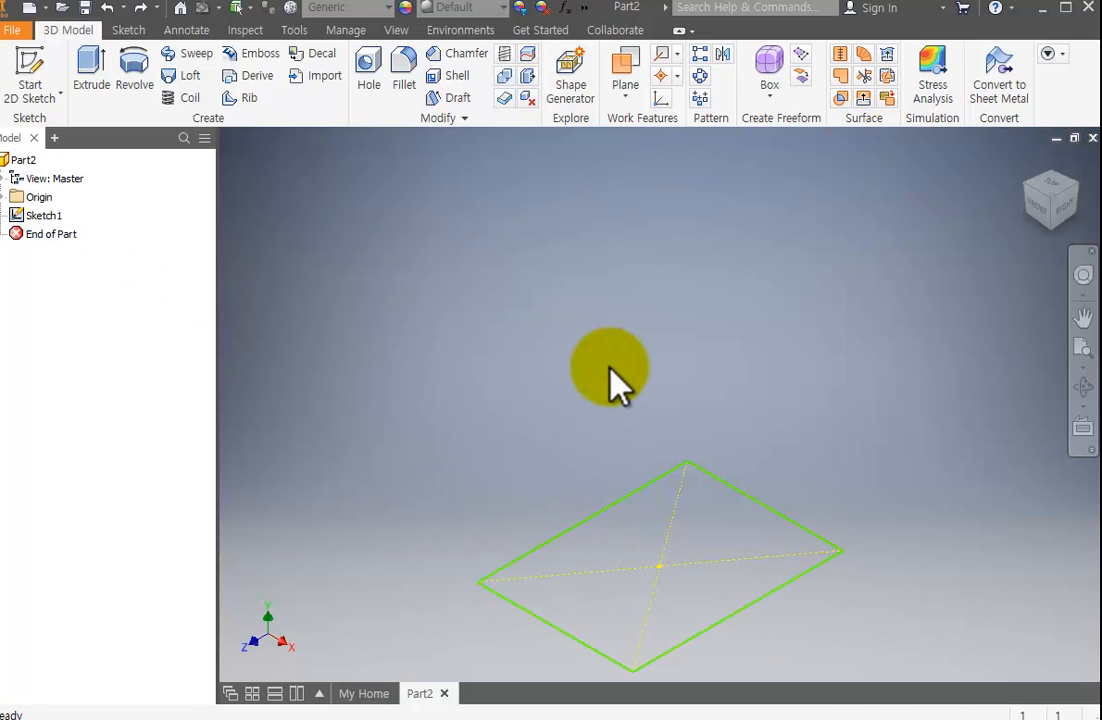
Undo the rectangle and its 2D sketch so the part is left empty.
key(ctrl+z)
key(ctrl+z)
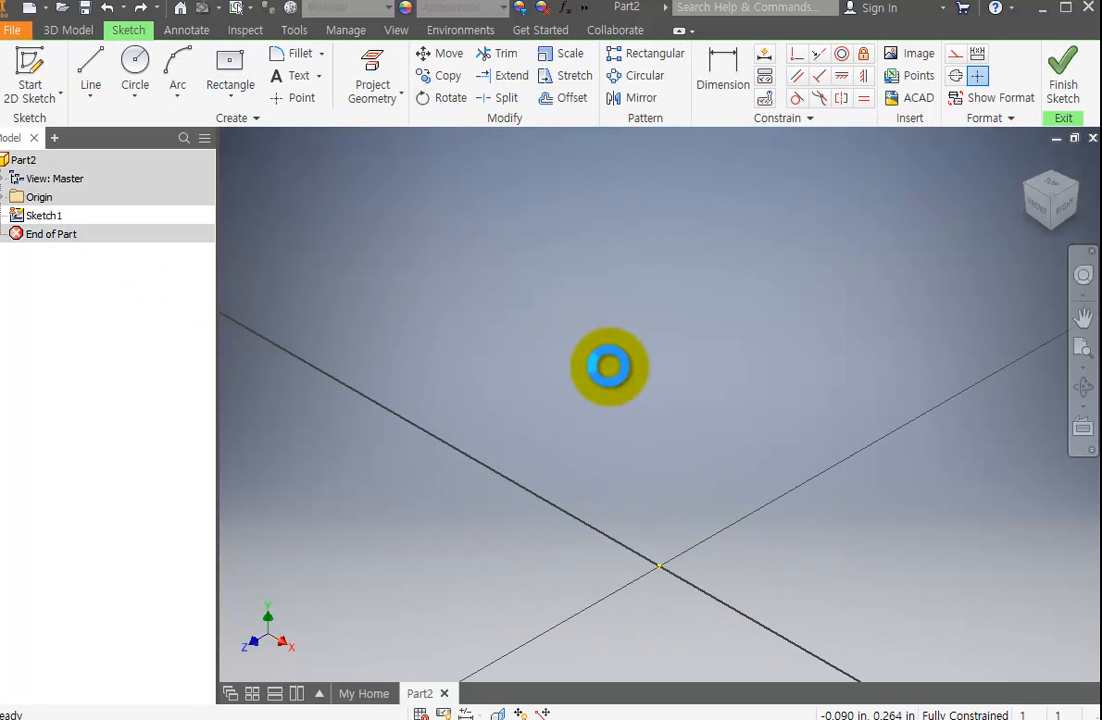
key(ctrl+z)
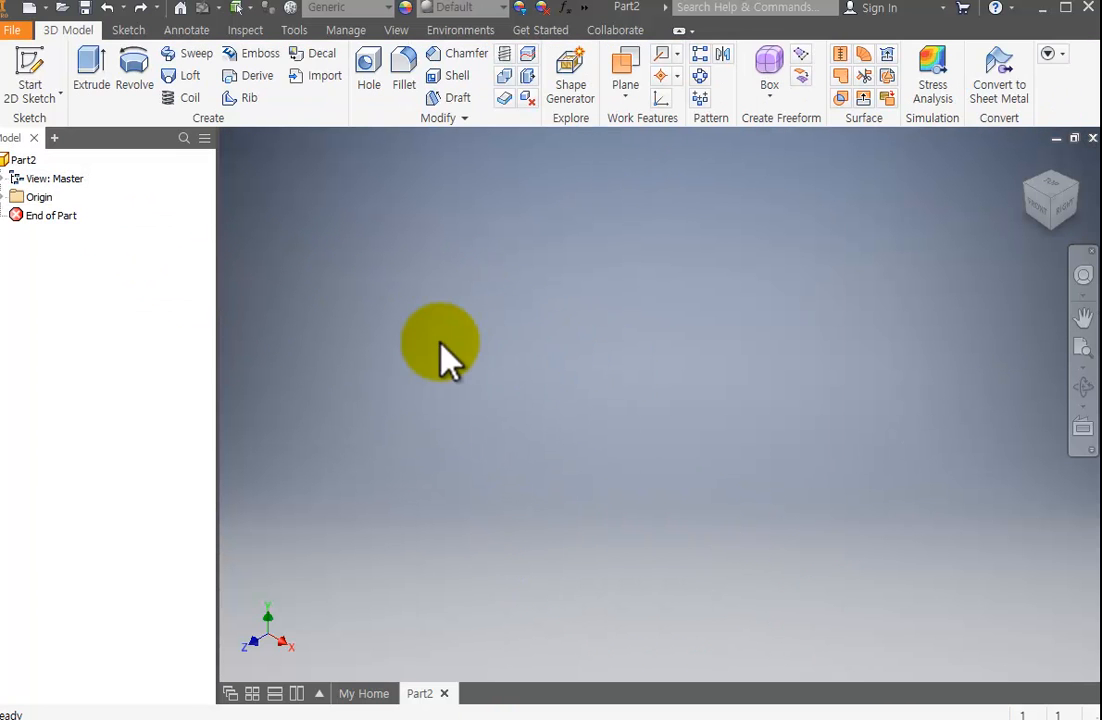
click(57, 101)
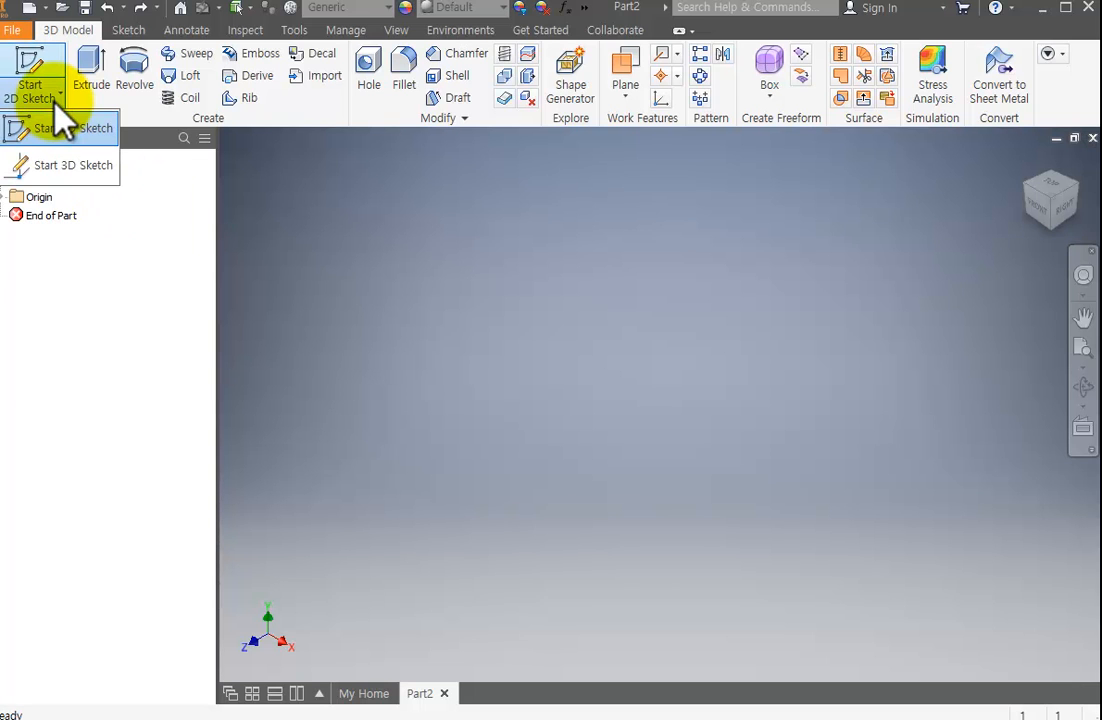
click(55, 102)
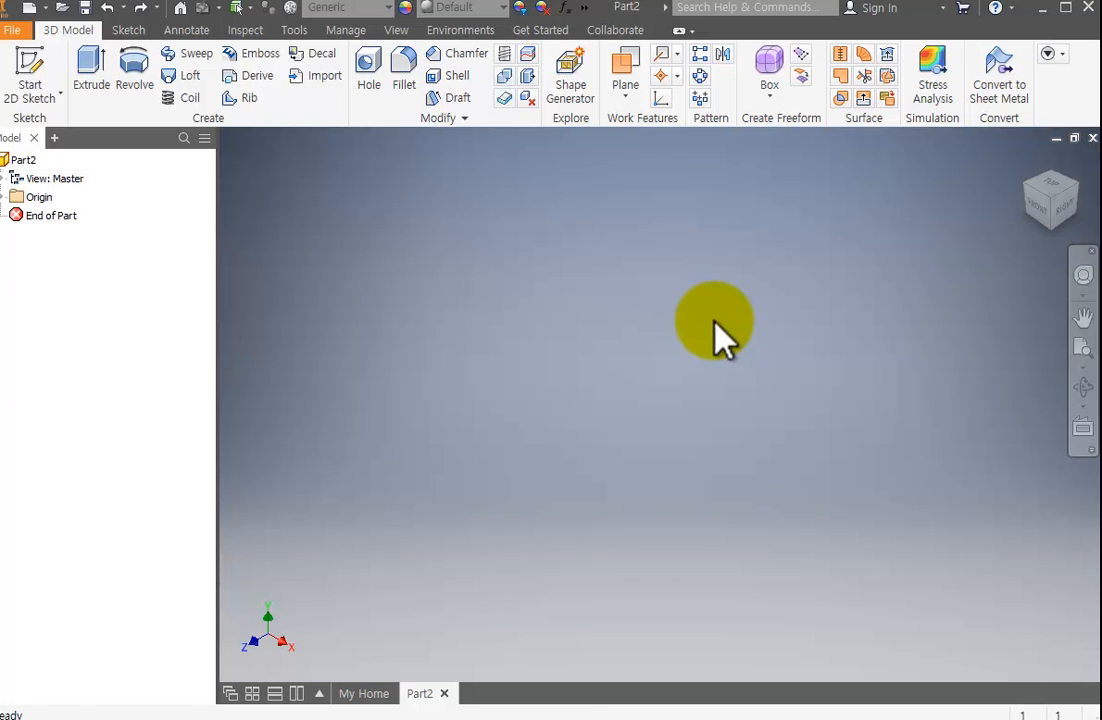
Switch to Notepad, write the list "1. 2D 스케치" and "2. 3D 모델링", and move the note out of the way.
drag(1101, 63, 486, 118)
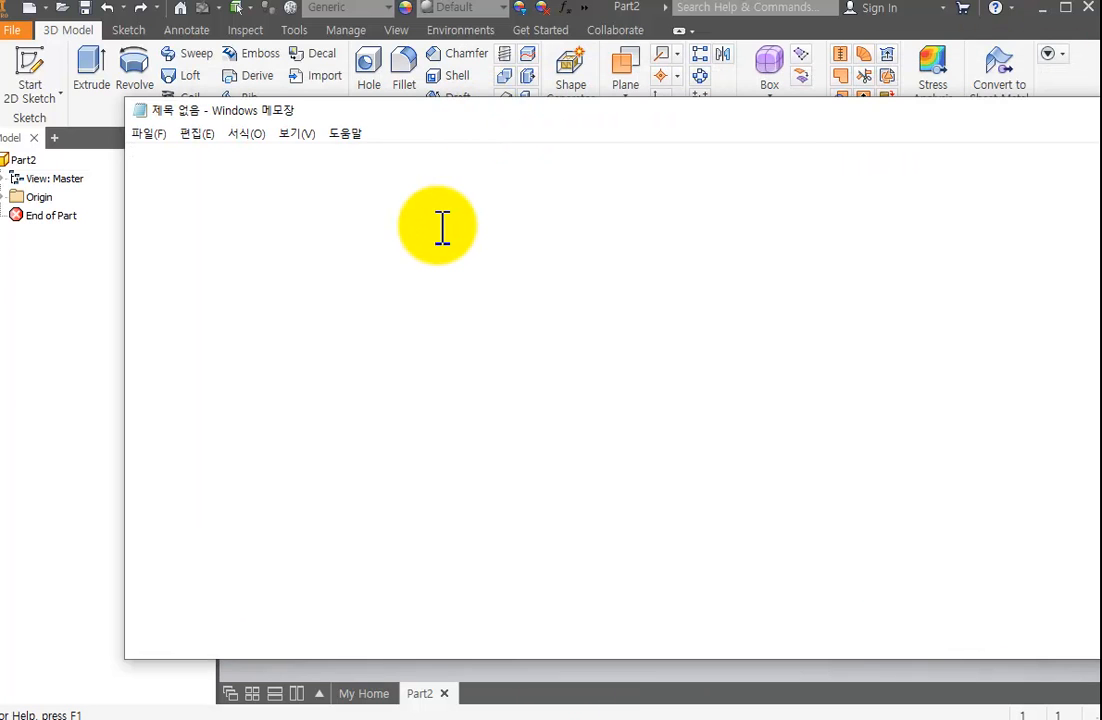
text(1. 2D)
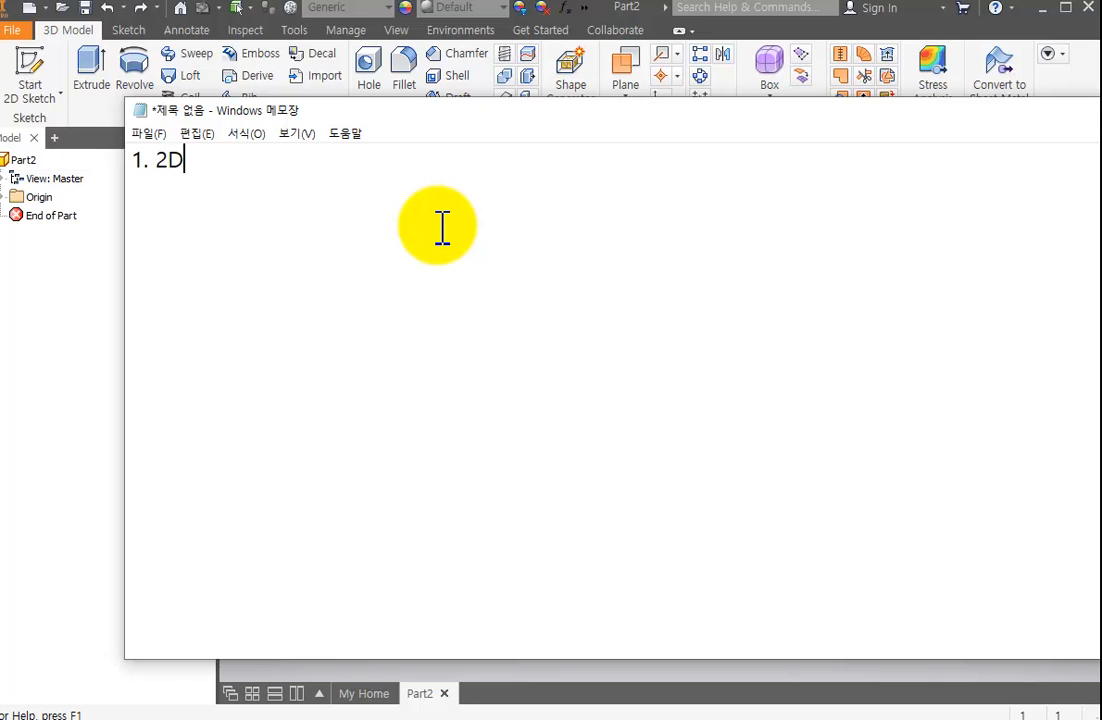
text(  스케리)
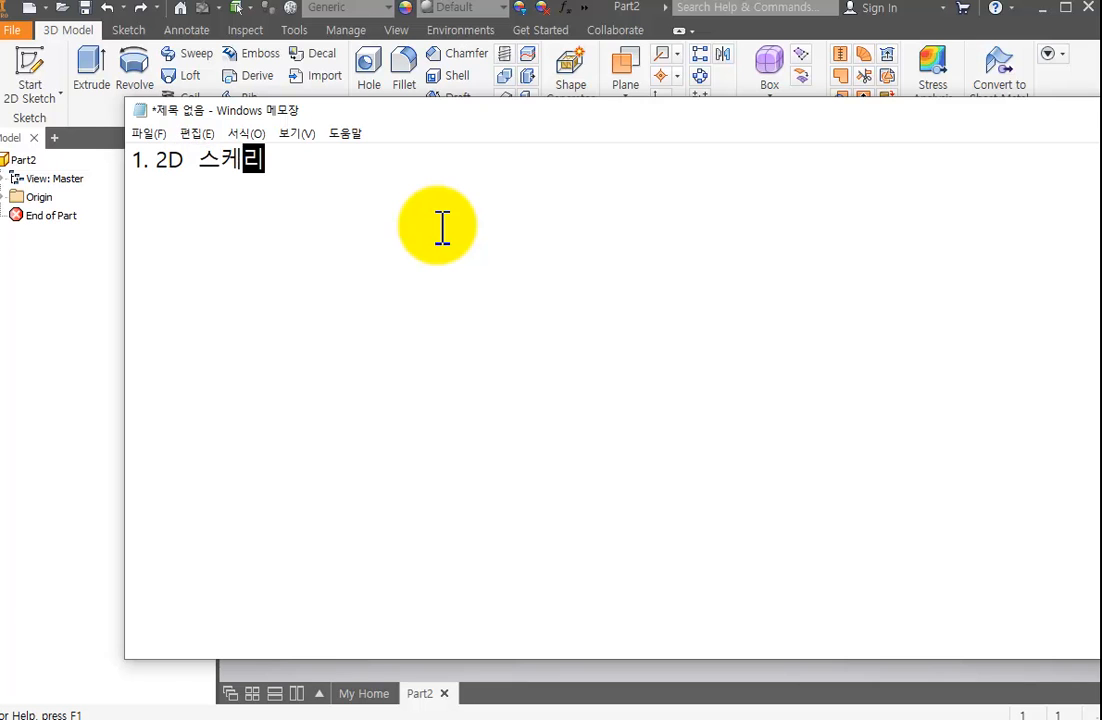
text(치)
key(Return)
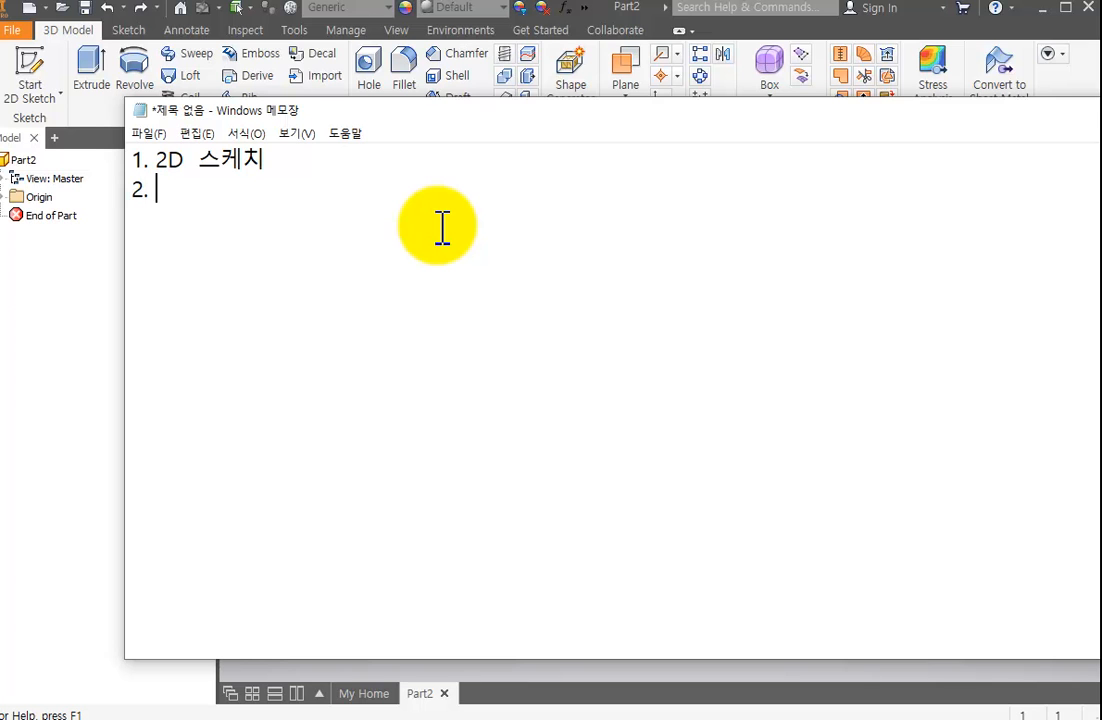
text(2. 3D 모델링)
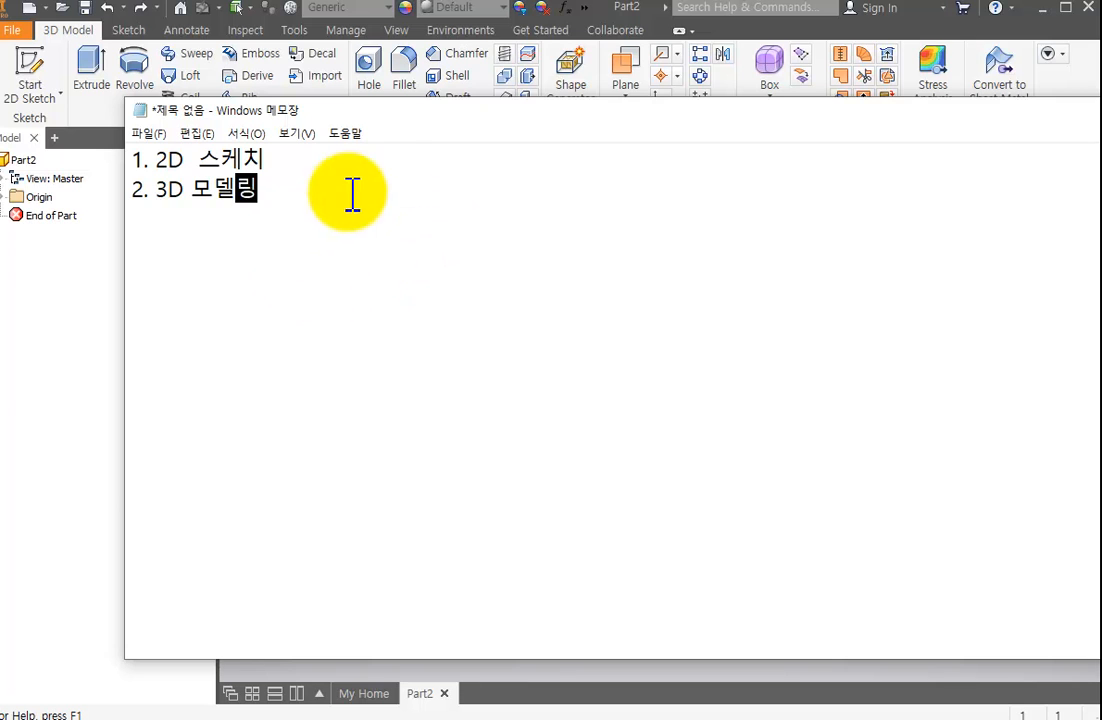
drag(475, 143, 1101, 140)
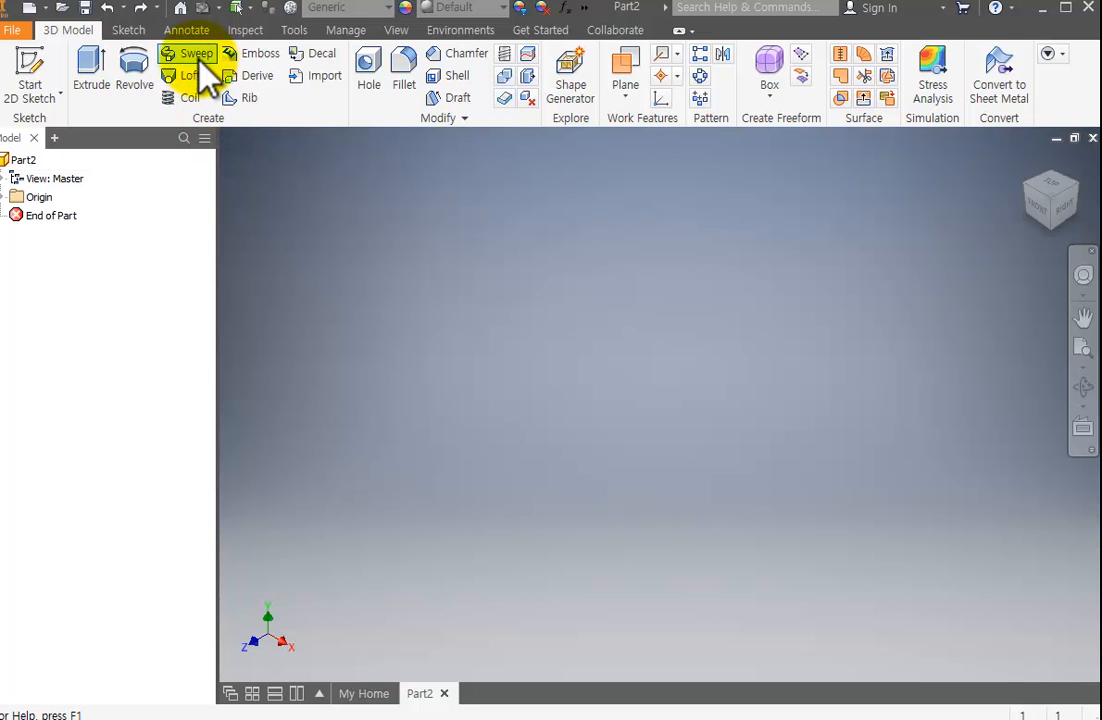
Move the Paint bottle picture out of the way and try to start a Coil feature in the empty part.
mouse_move(200, 60)
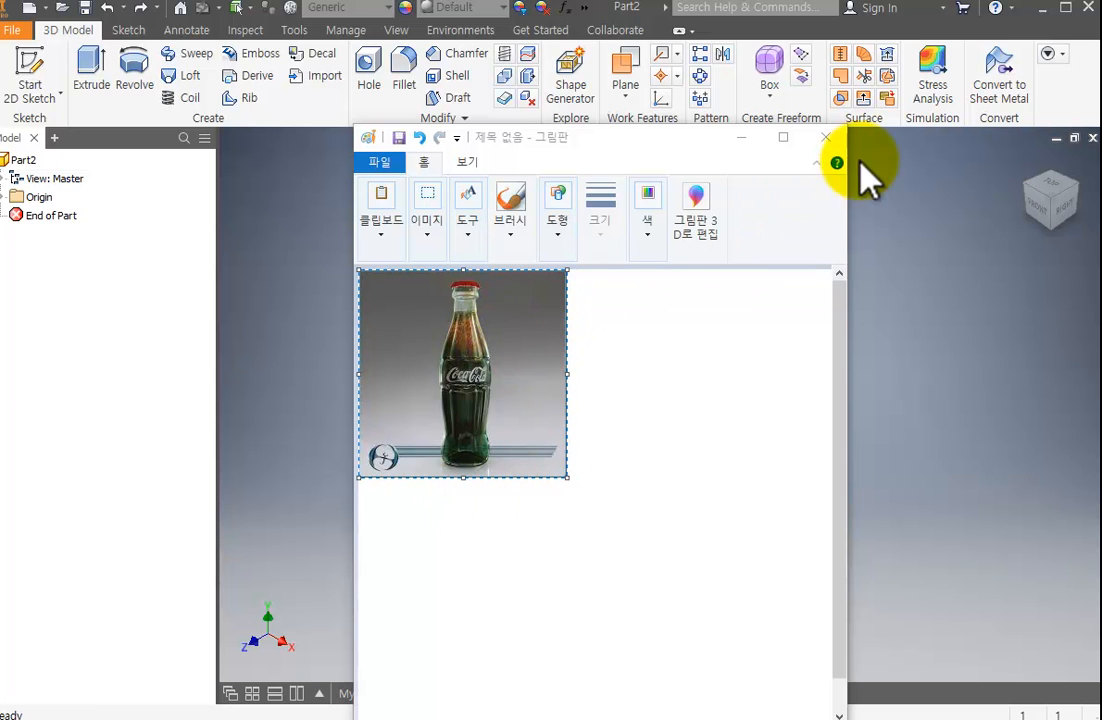
drag(694, 147, 1101, 92)
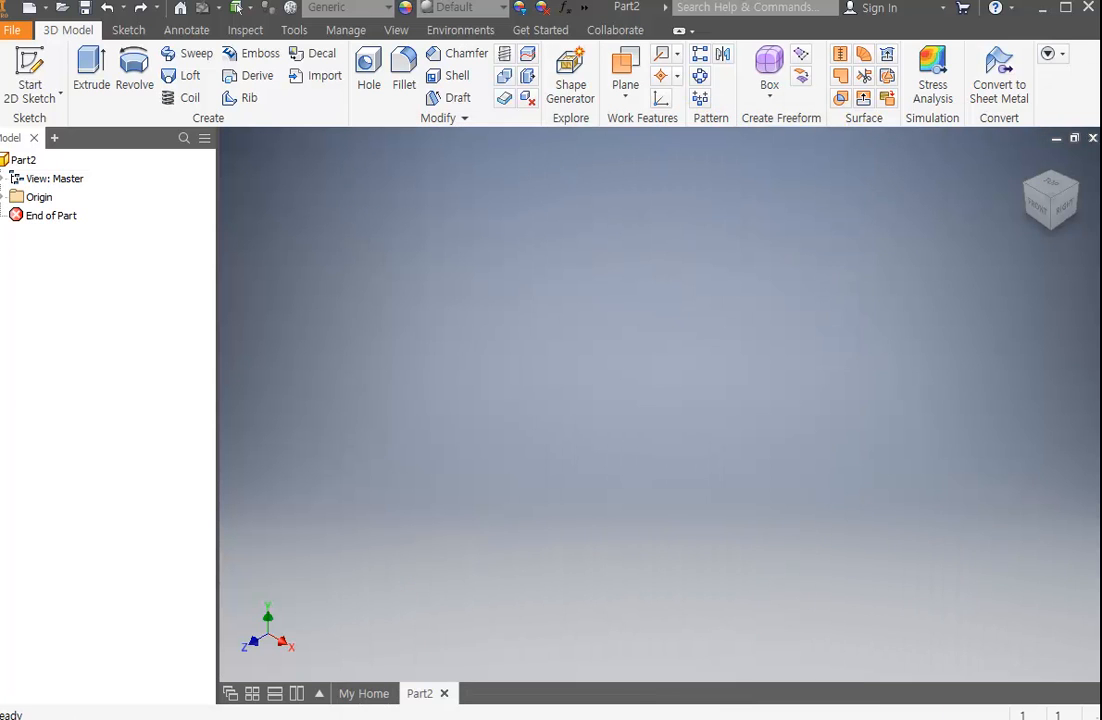
click(197, 108)
click(647, 302)
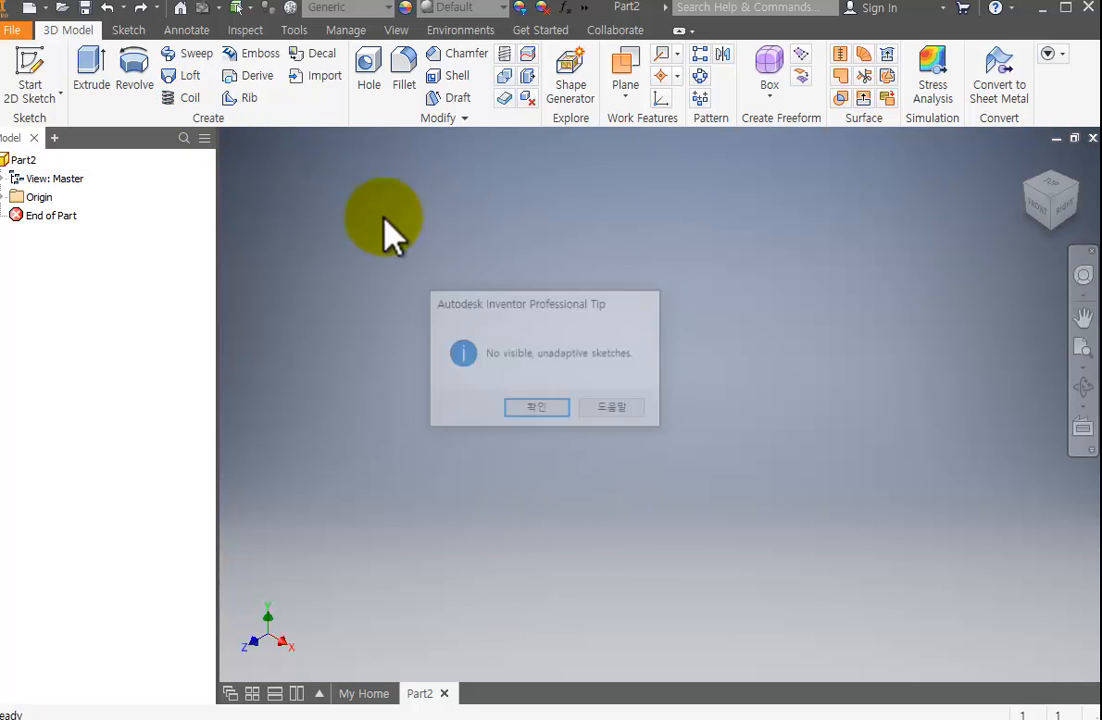
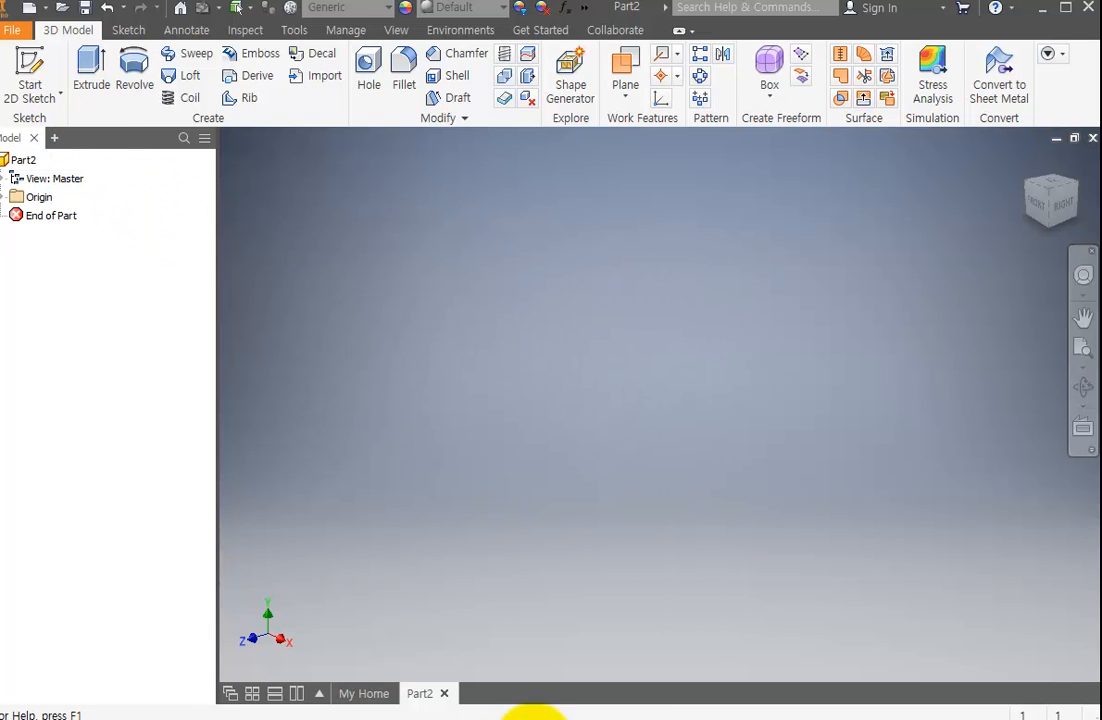
Switch to Notepad, add the task line "1. 한변이 10mm 인 주사위 모델링" below the list, and move the note out of the way.
drag(1098, 40, 590, 160)
key(Return)
key(Return)
text(1. )
text(한변이 10)
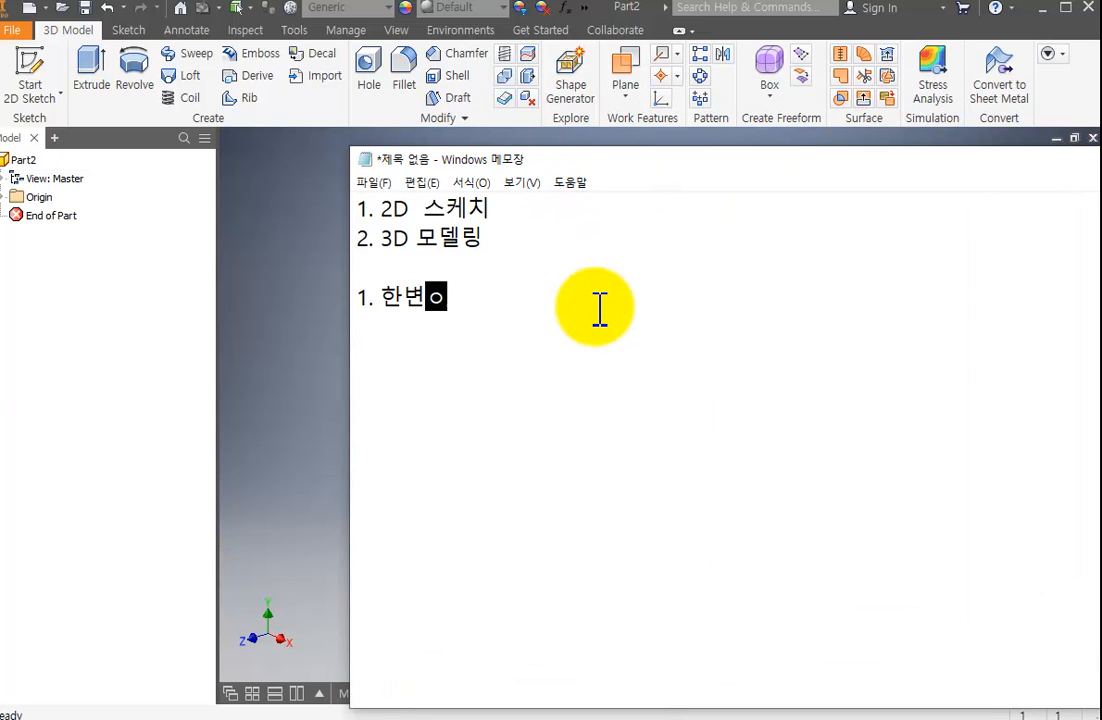
text(mm)
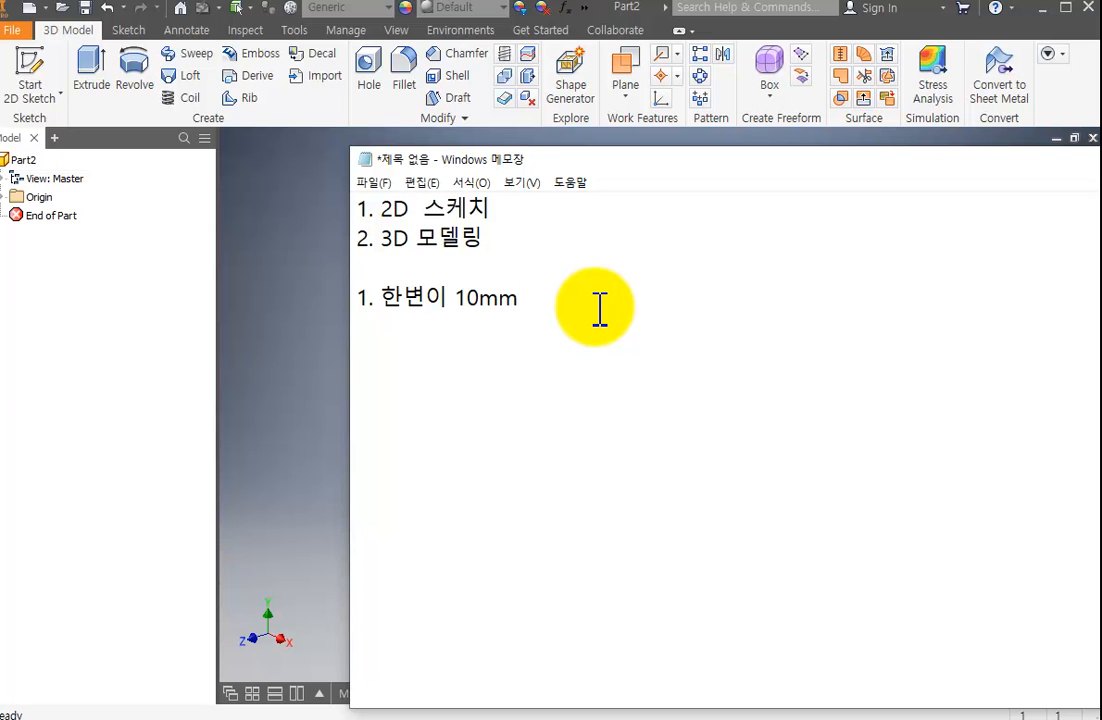
text( 인 주사위 모데)
text(ㄹ링)
key(Return)
drag(537, 164, 1101, 170)
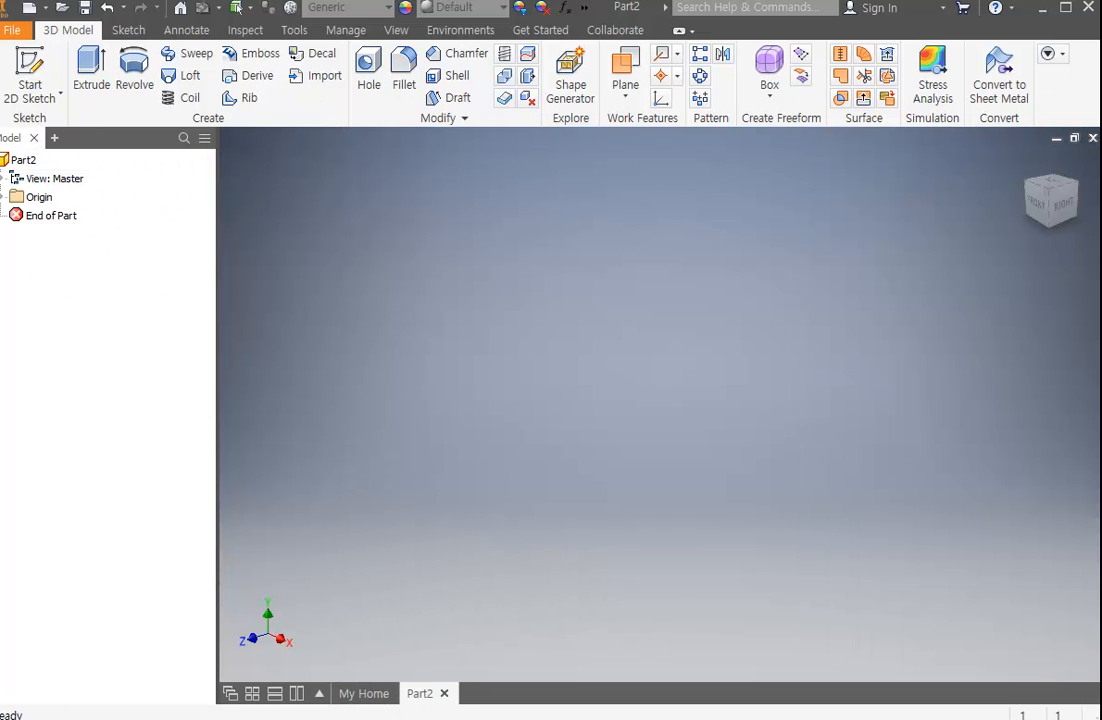
mouse_move(1101, 278)
mouse_down()
mouse_move(922, 278)
mouse_move(1101, 278)
mouse_up()
Set the part's document units to millimeter for length and kilogram for mass, keeping the angle in degree.
click(294, 30)
click(262, 30)
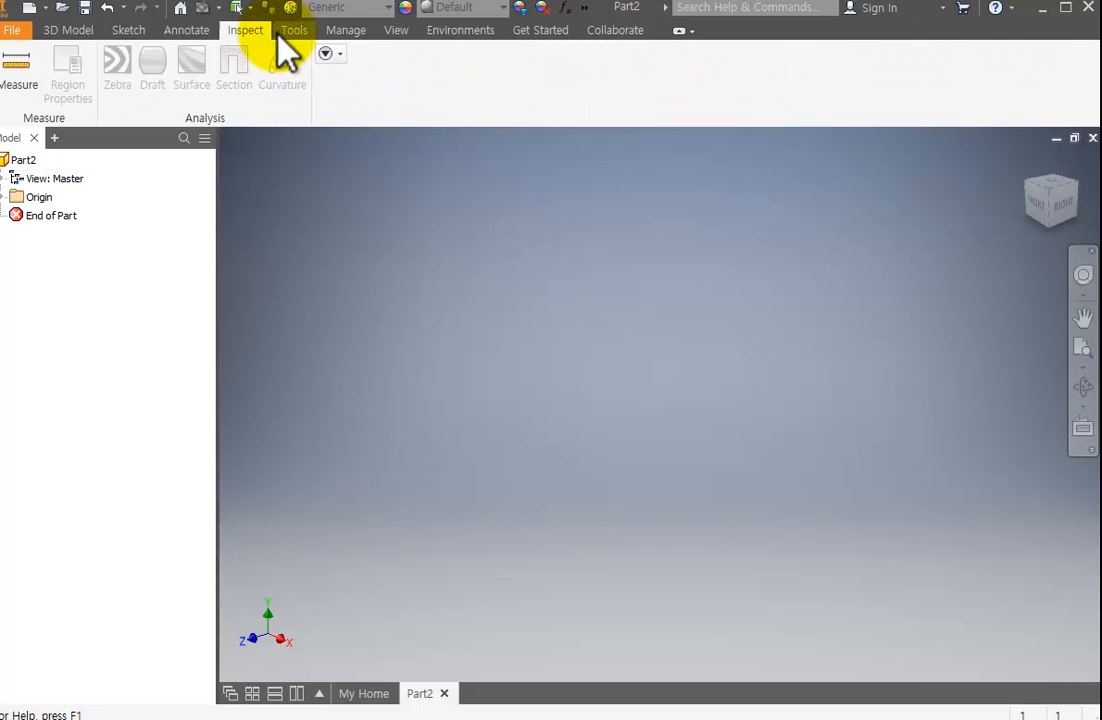
click(290, 30)
click(344, 98)
drag(1100, 0, 806, 96)
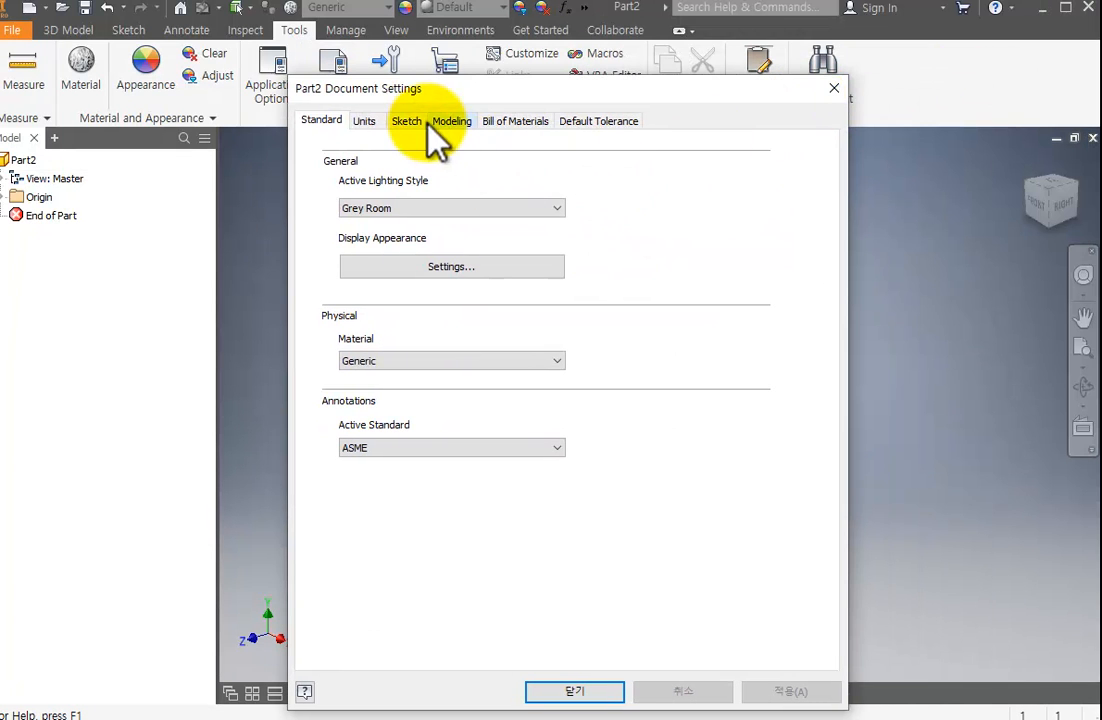
click(366, 122)
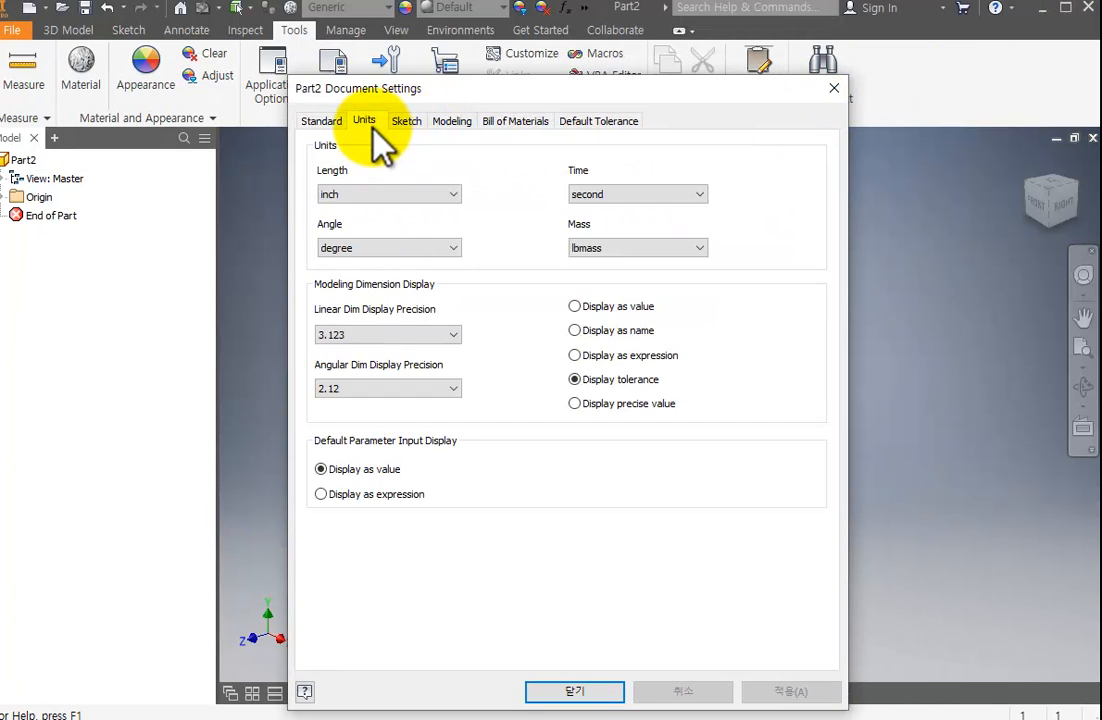
click(382, 192)
click(392, 247)
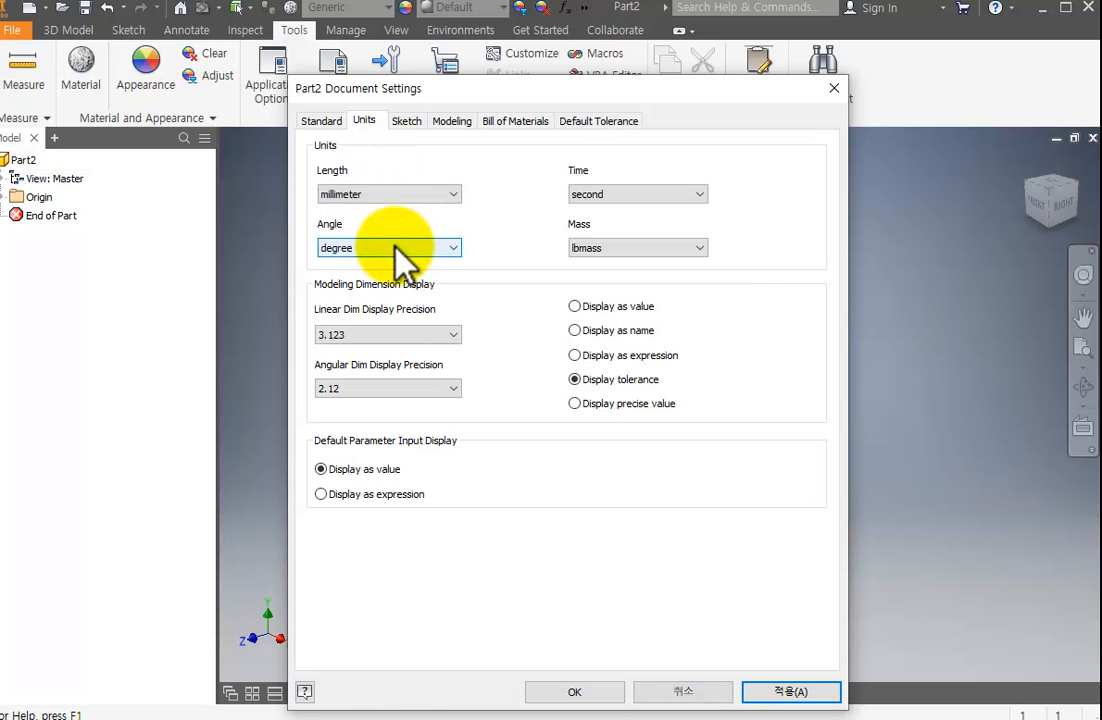
click(435, 248)
click(676, 250)
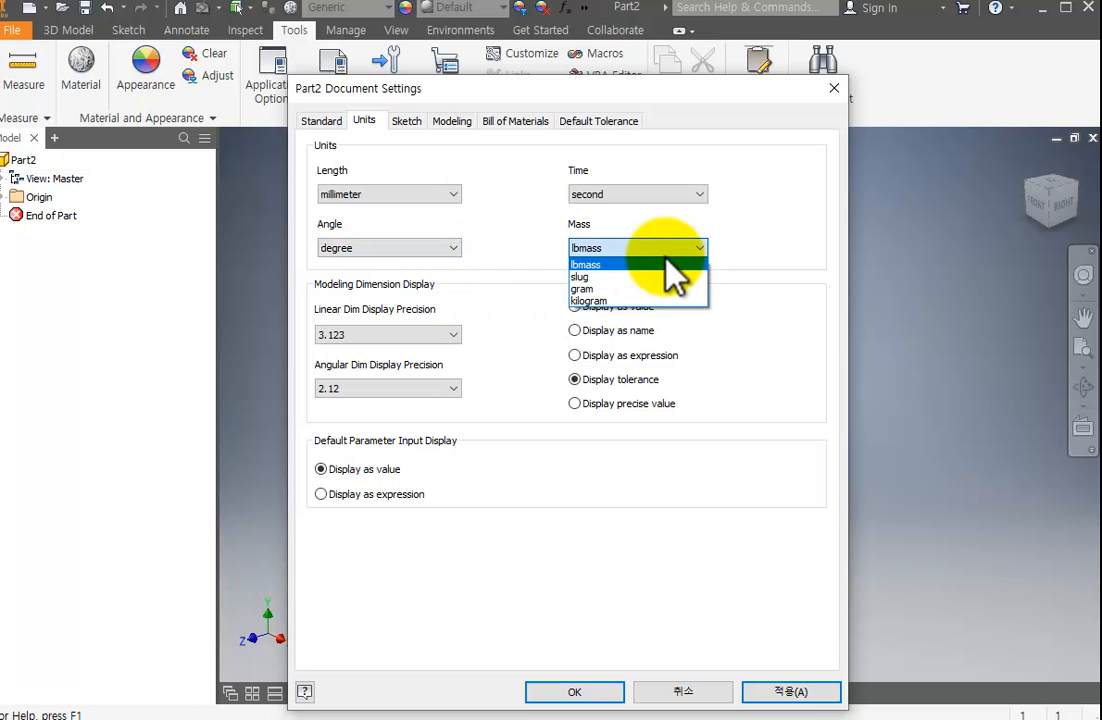
click(634, 300)
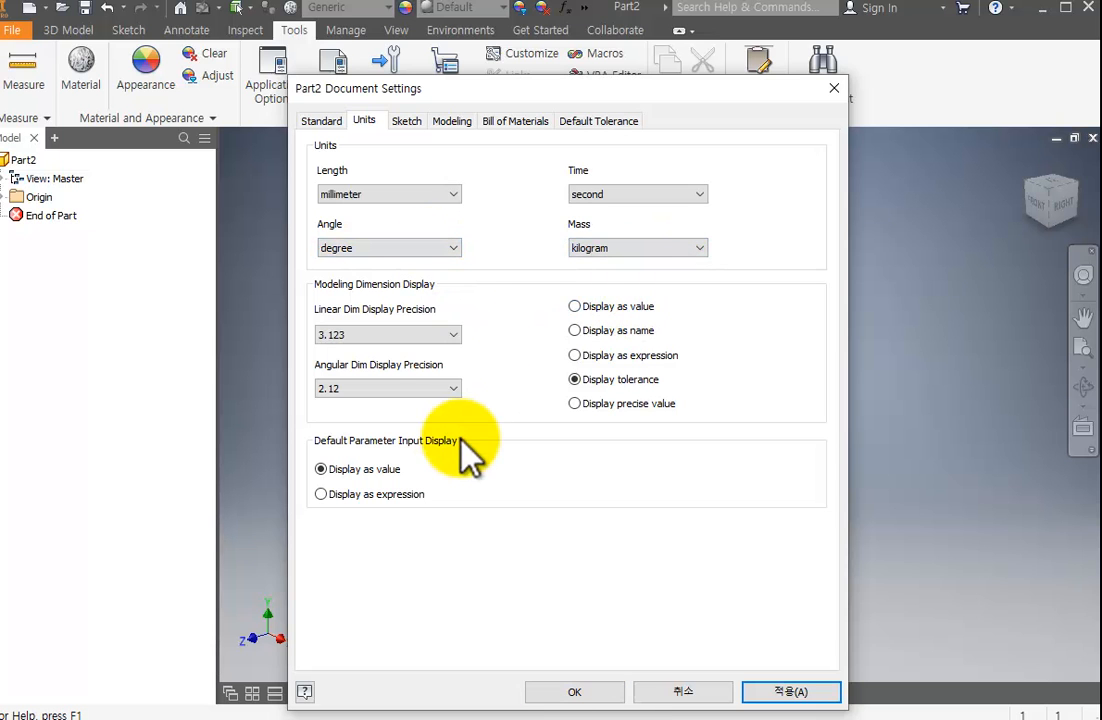
click(578, 690)
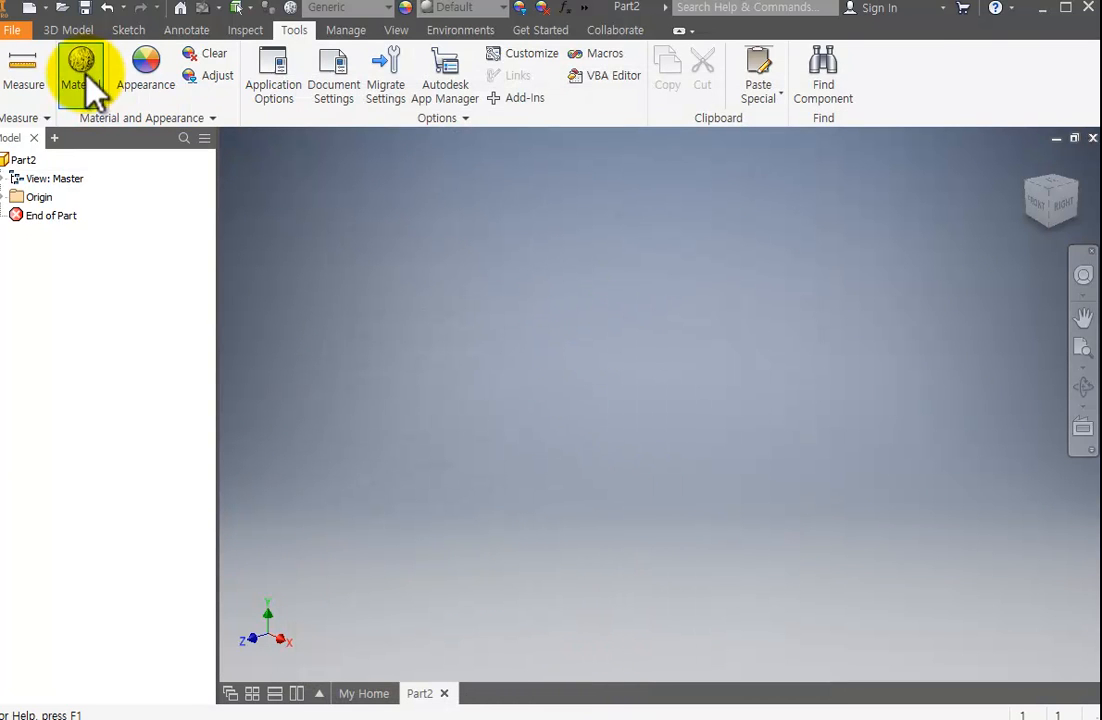
Start a new 2D sketch on the horizontal XZ origin plane.
click(74, 32)
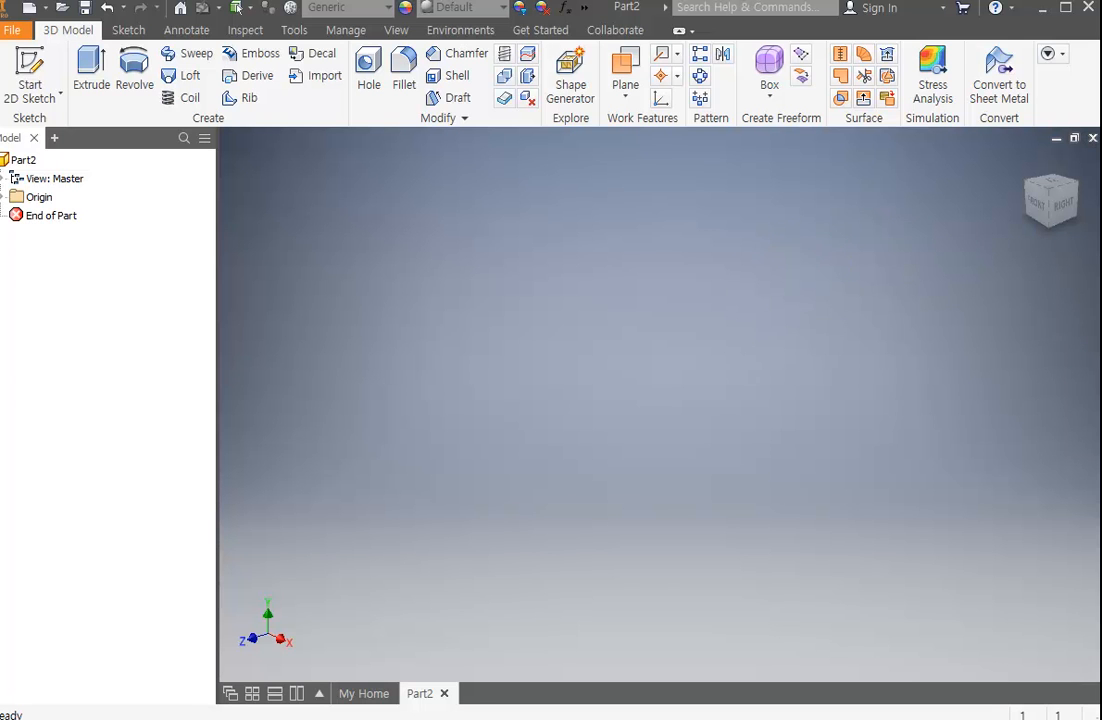
drag(842, 124, 803, 195)
click(40, 62)
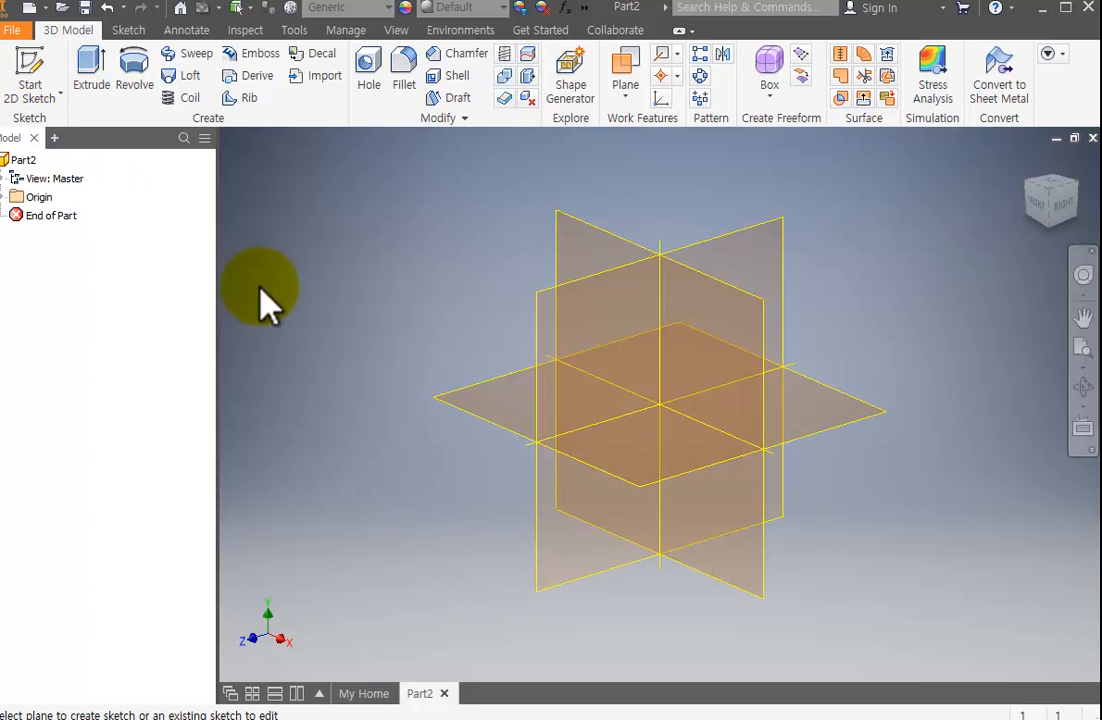
click(484, 408)
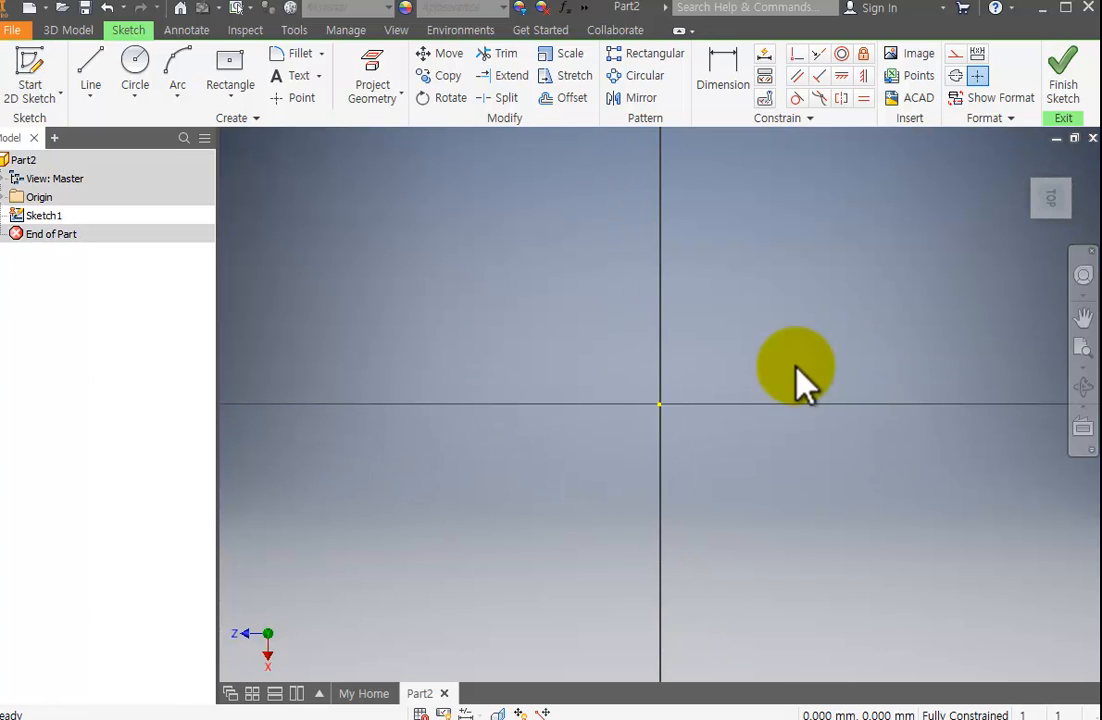
Draw a Two Point Center rectangle about 13.9 mm wide and 14.9 mm high, centred on the sketch origin.
click(222, 98)
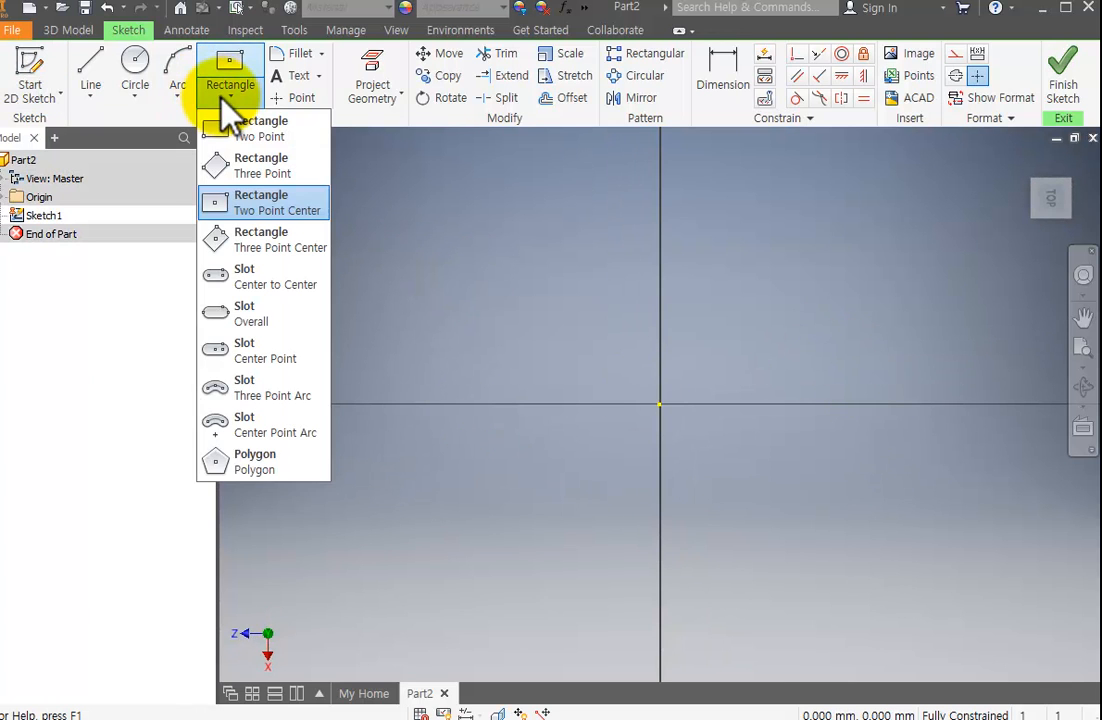
click(224, 106)
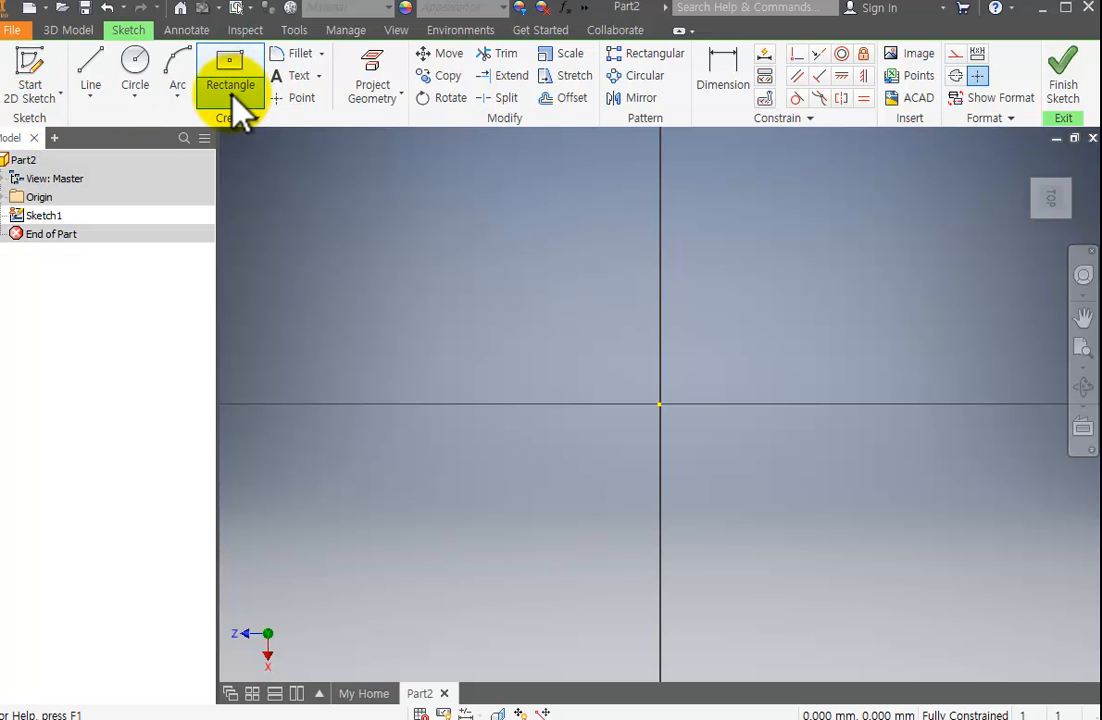
click(232, 97)
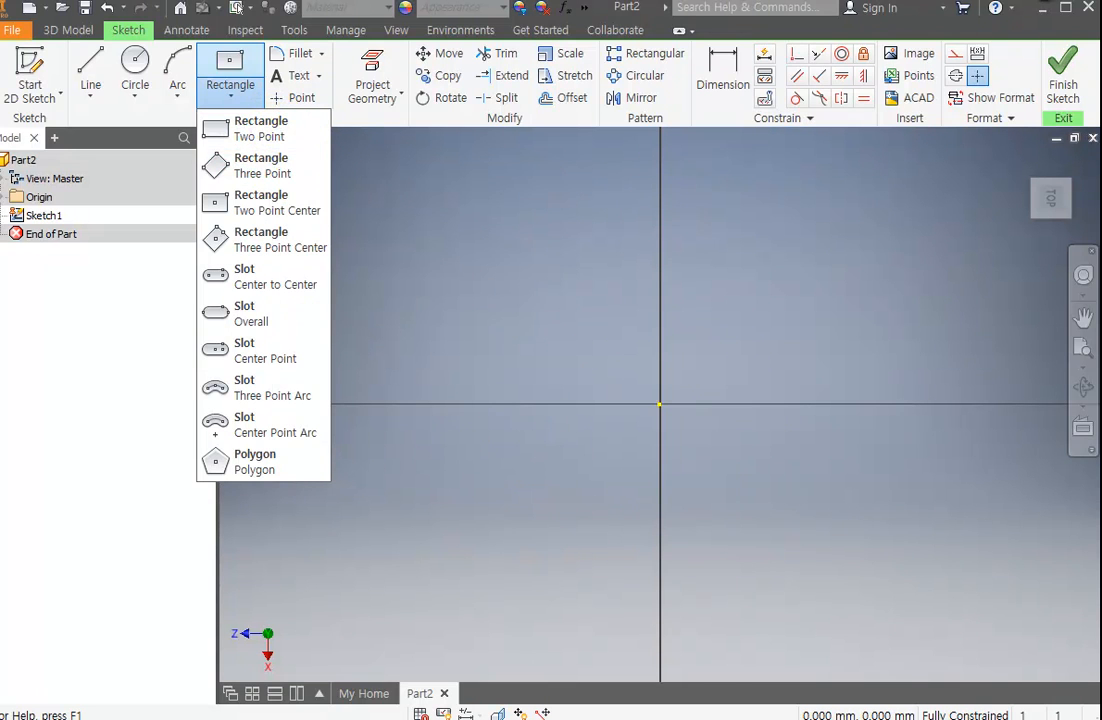
click(738, 165)
click(238, 97)
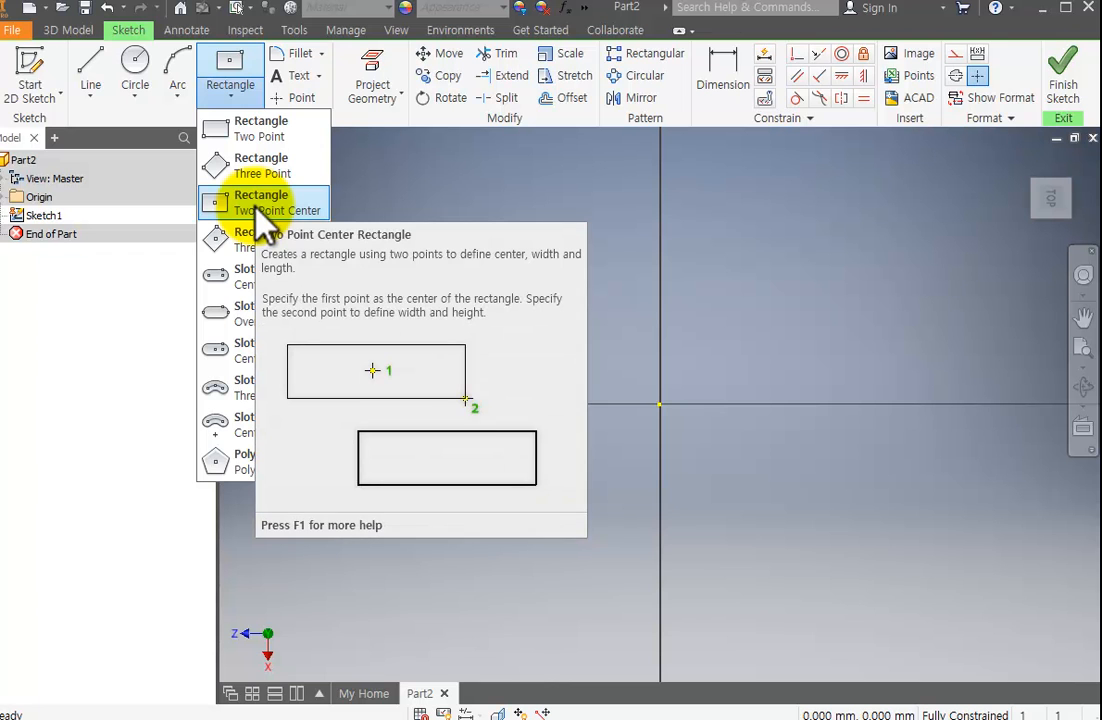
click(258, 205)
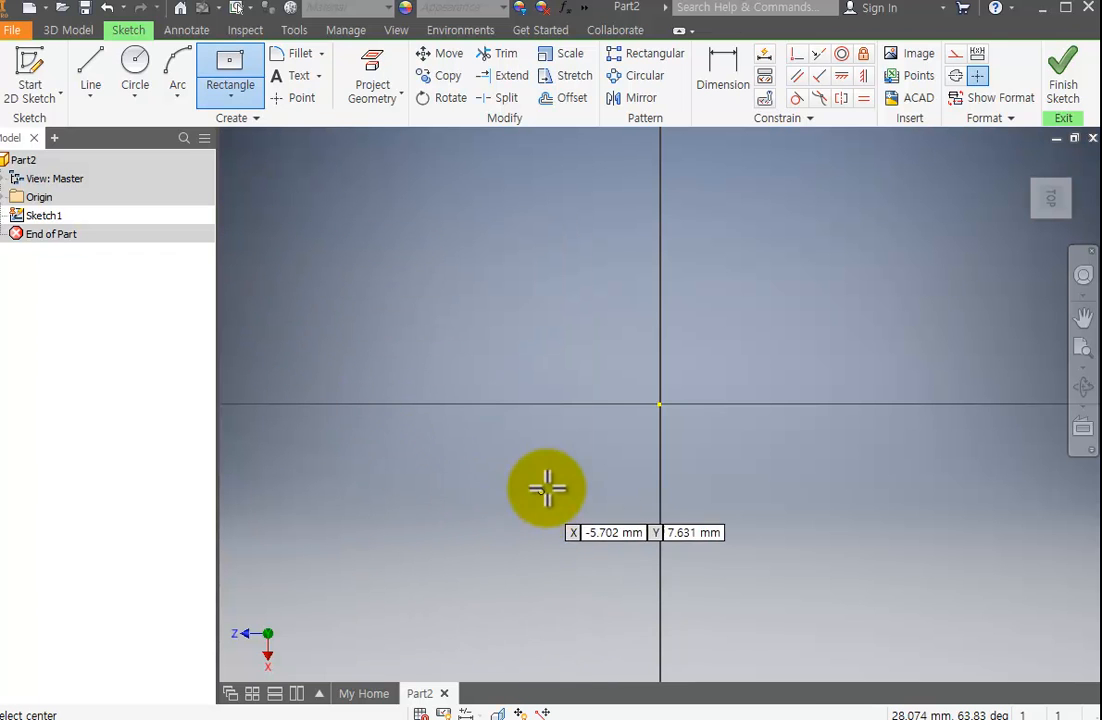
click(659, 403)
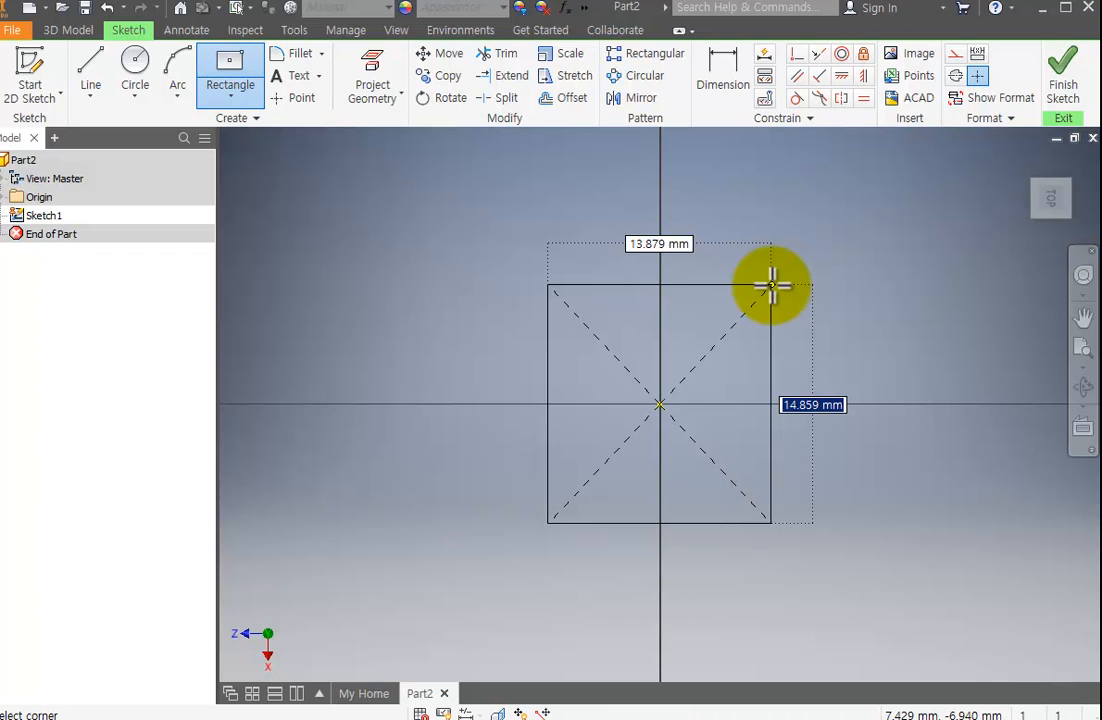
click(770, 286)
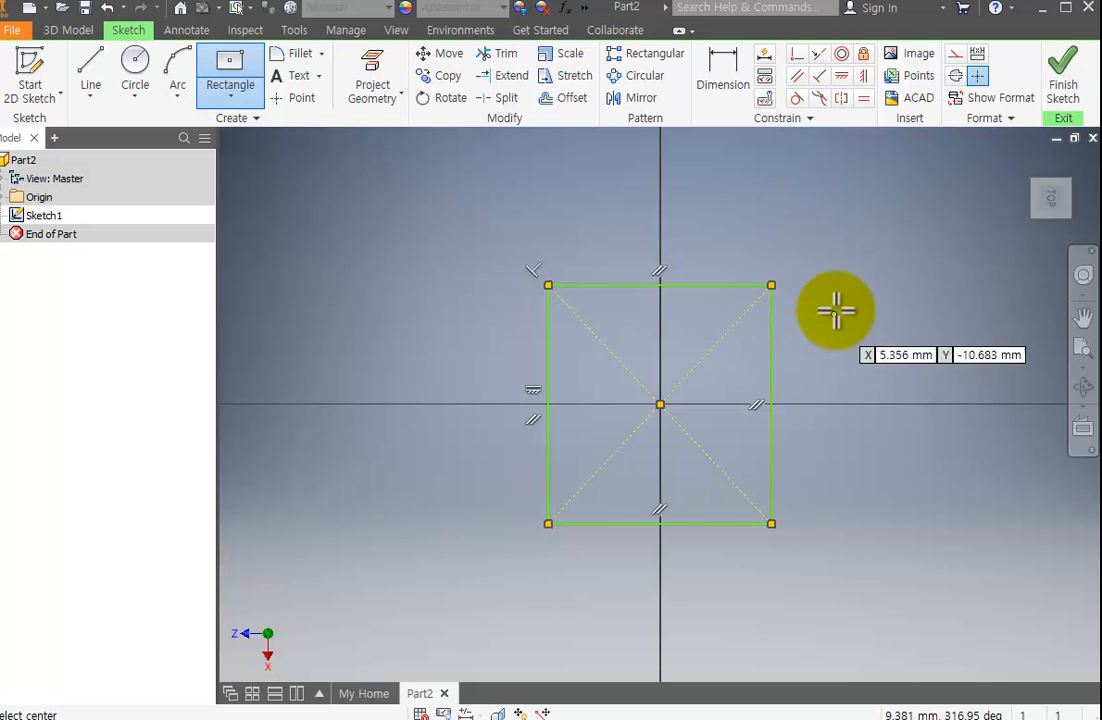
Dimension the rectangle's height and width at 10 mm each.
click(730, 85)
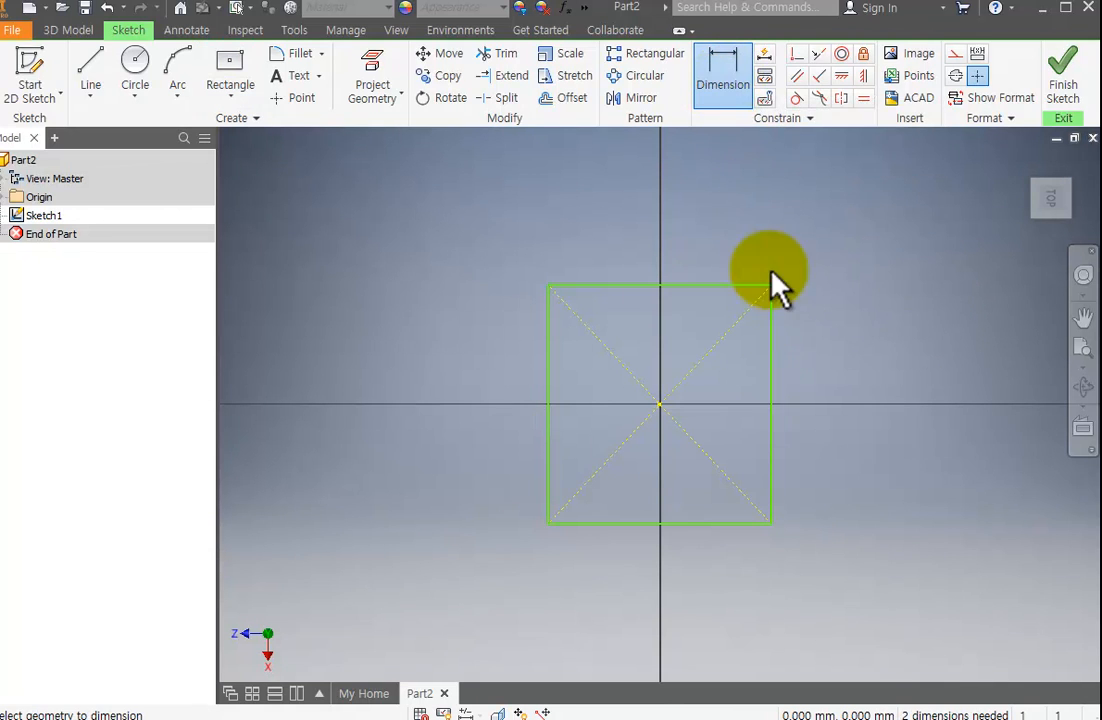
click(770, 400)
click(816, 382)
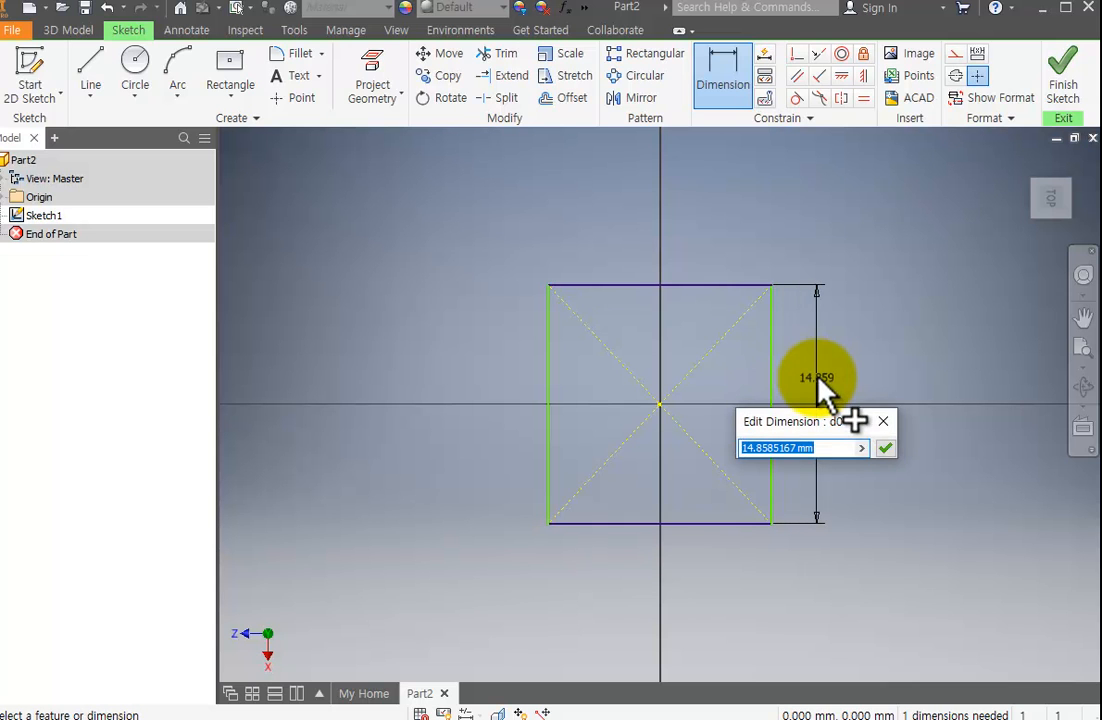
text(10)
key(Return)
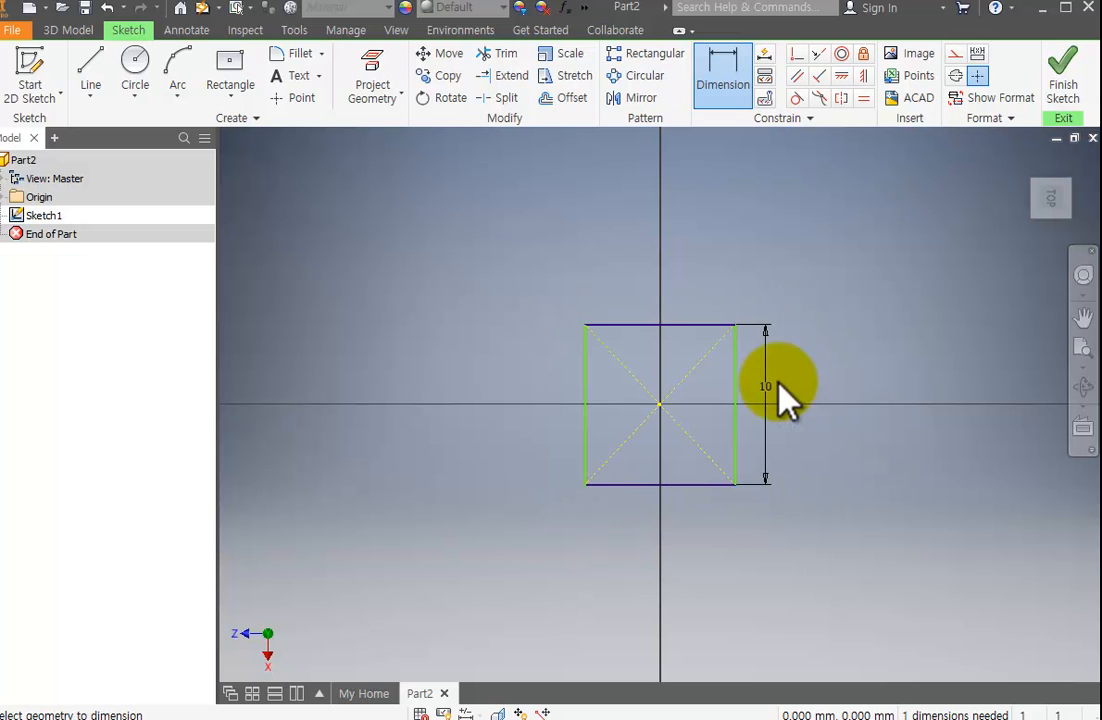
click(690, 325)
click(700, 262)
text(10)
key(Return)
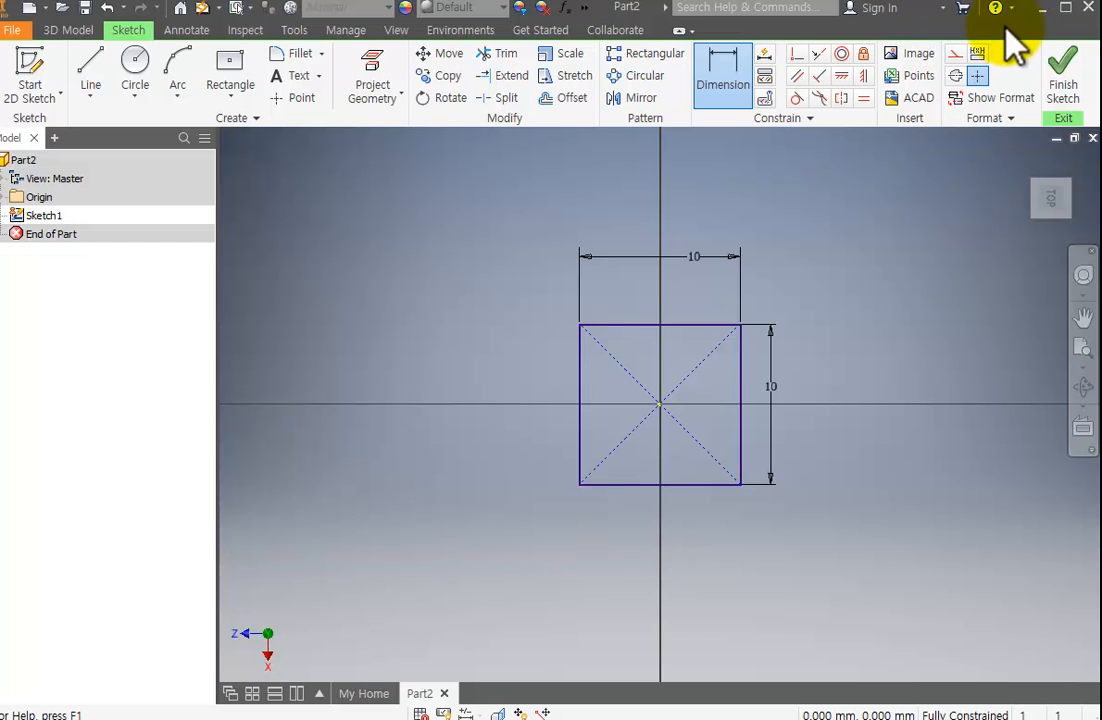
Switch to AutoCAD 2018 and create a new drawing from the acadiso template.
click(1066, 7)
click(30, 264)
double_click(25, 257)
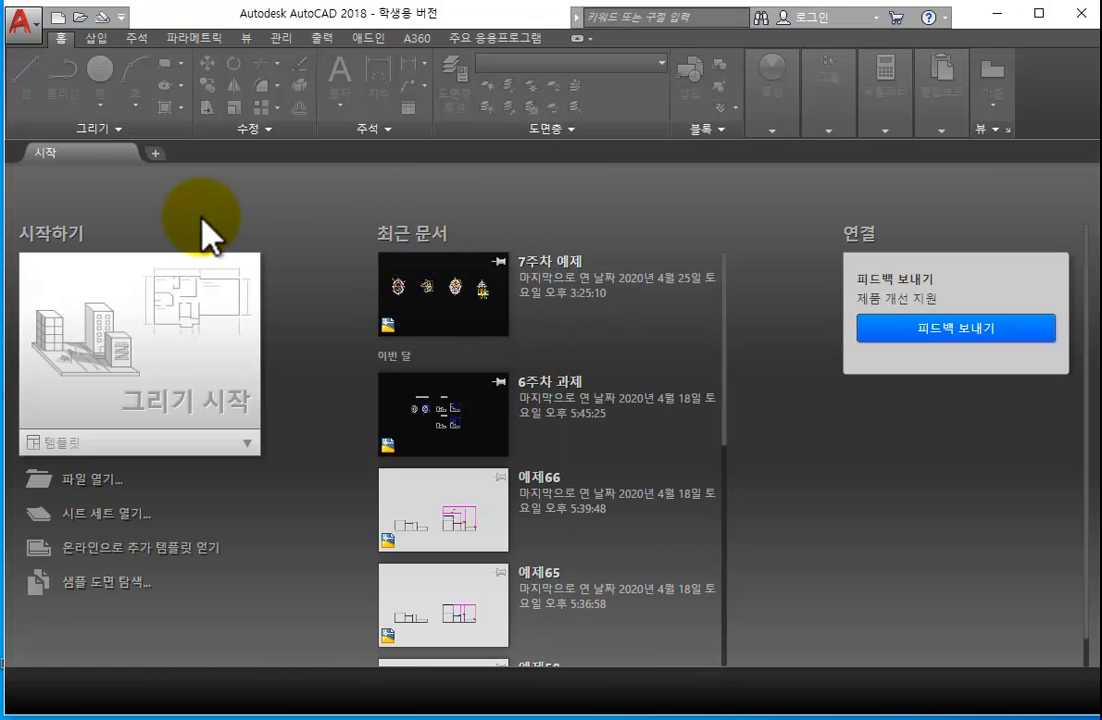
click(57, 17)
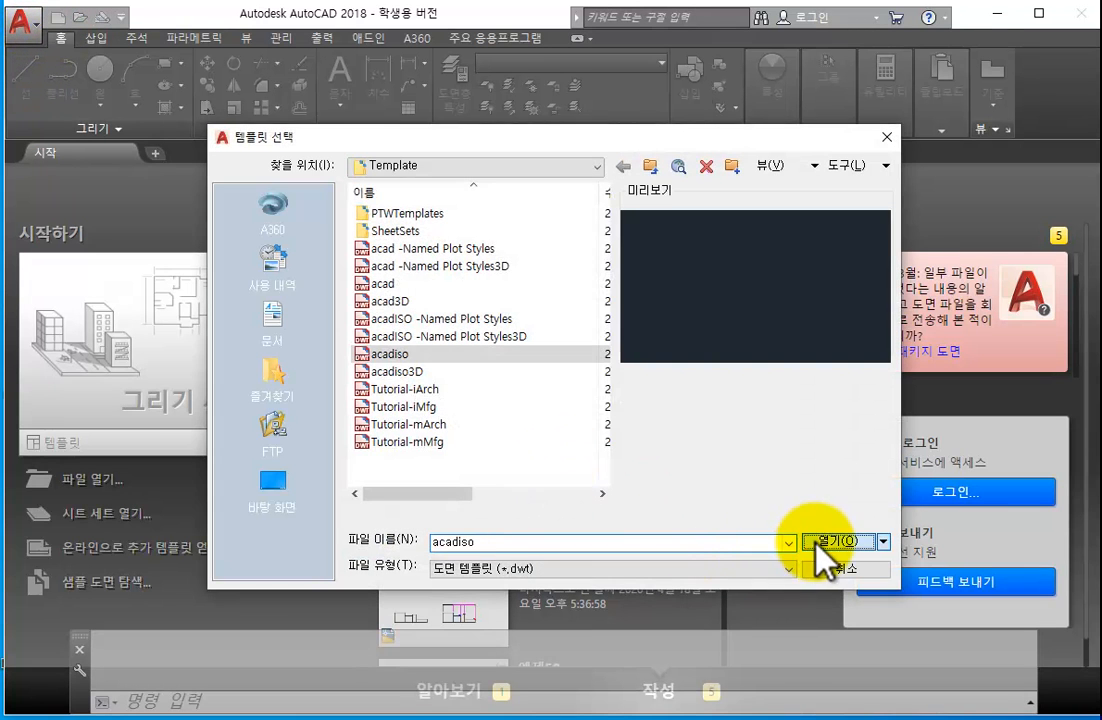
click(822, 541)
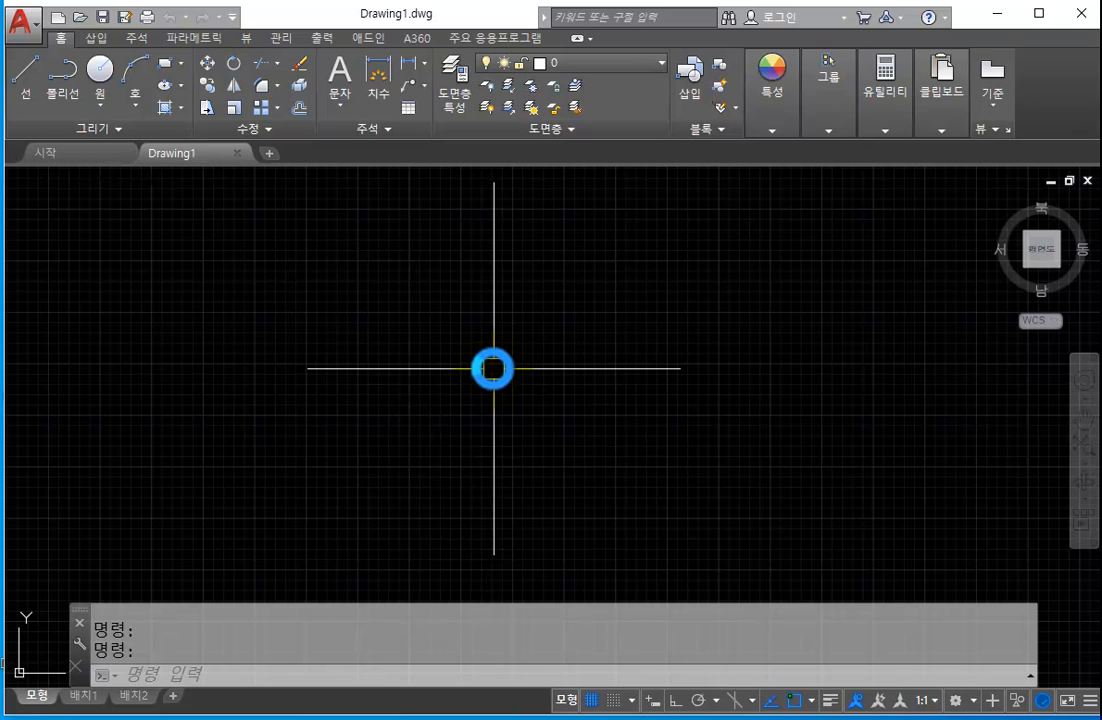
text(rec)
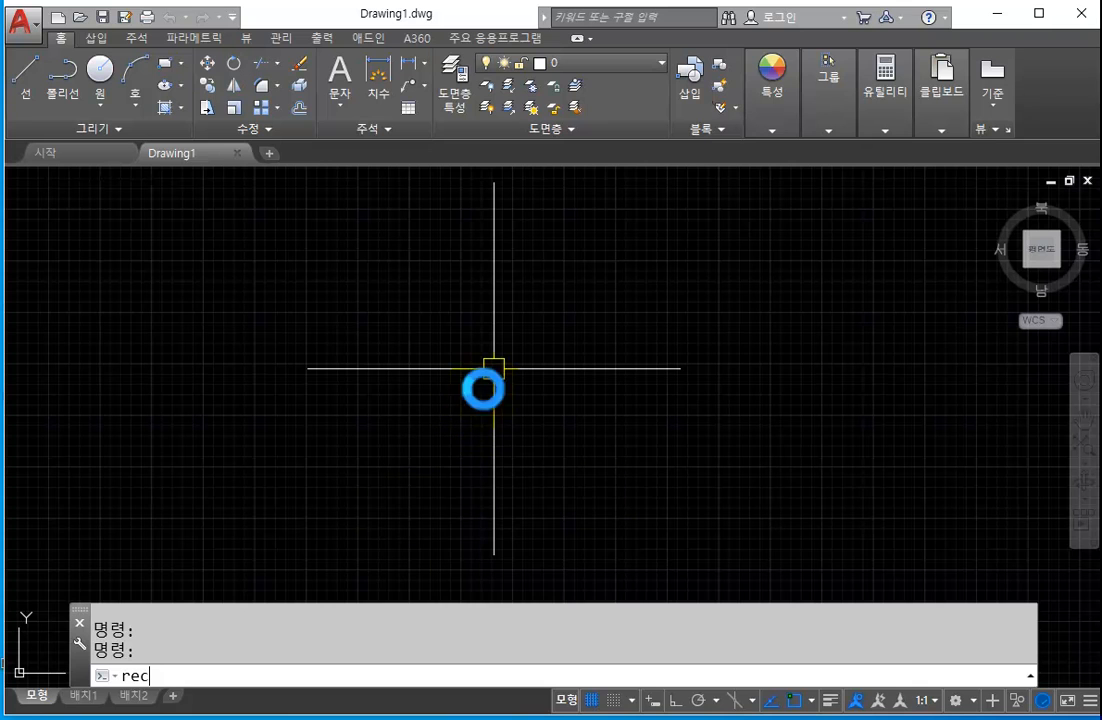
key(Return)
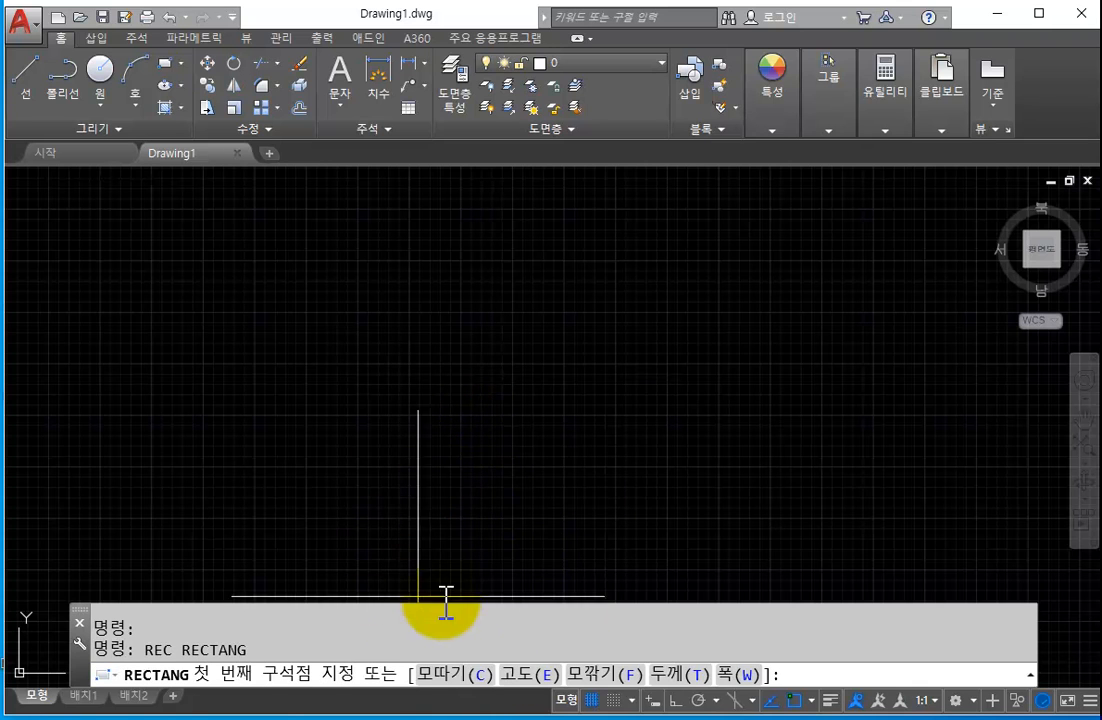
click(395, 449)
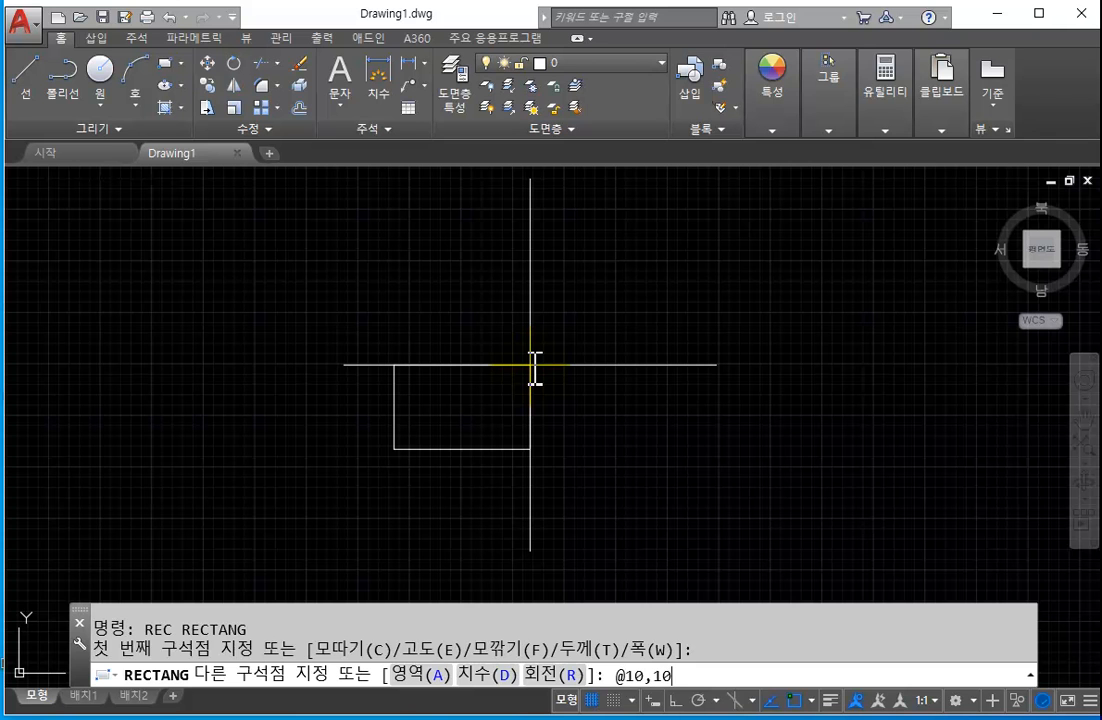
text(@10,10)
key(Return)
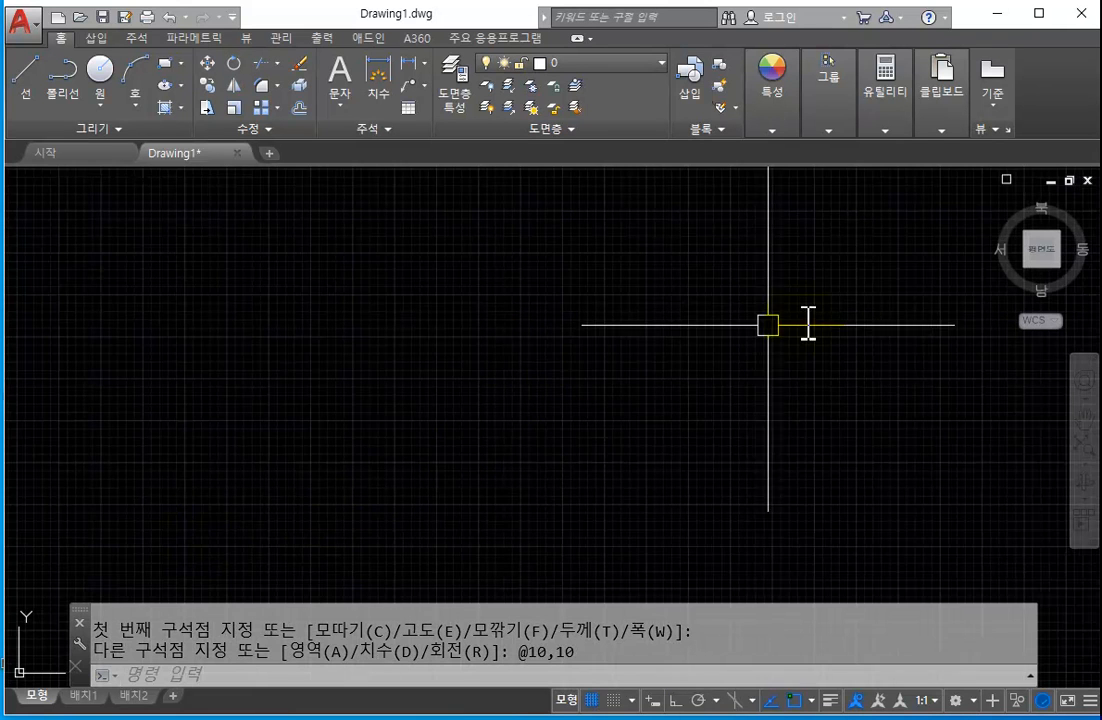
scroll(640, 370, up, 5)
scroll(565, 415, down, 2)
middle_drag(492, 320, 588, 390)
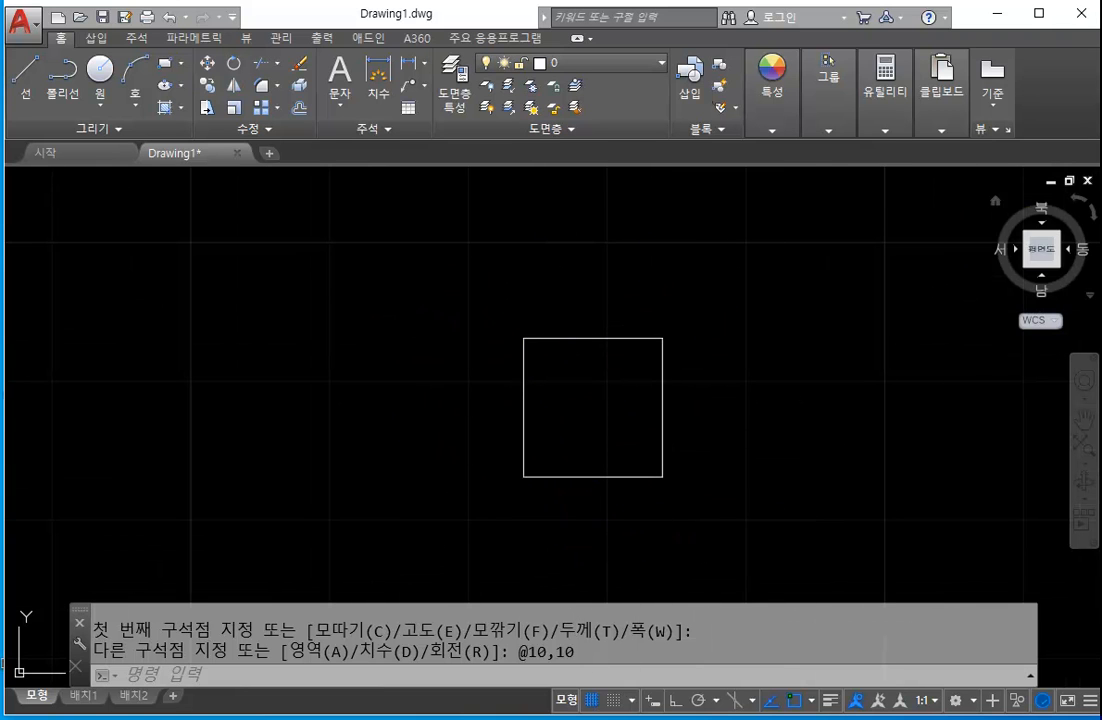
Switch back to Inventor and undo the two 10 mm dimensions on the sketched square.
key(alt+Tab)
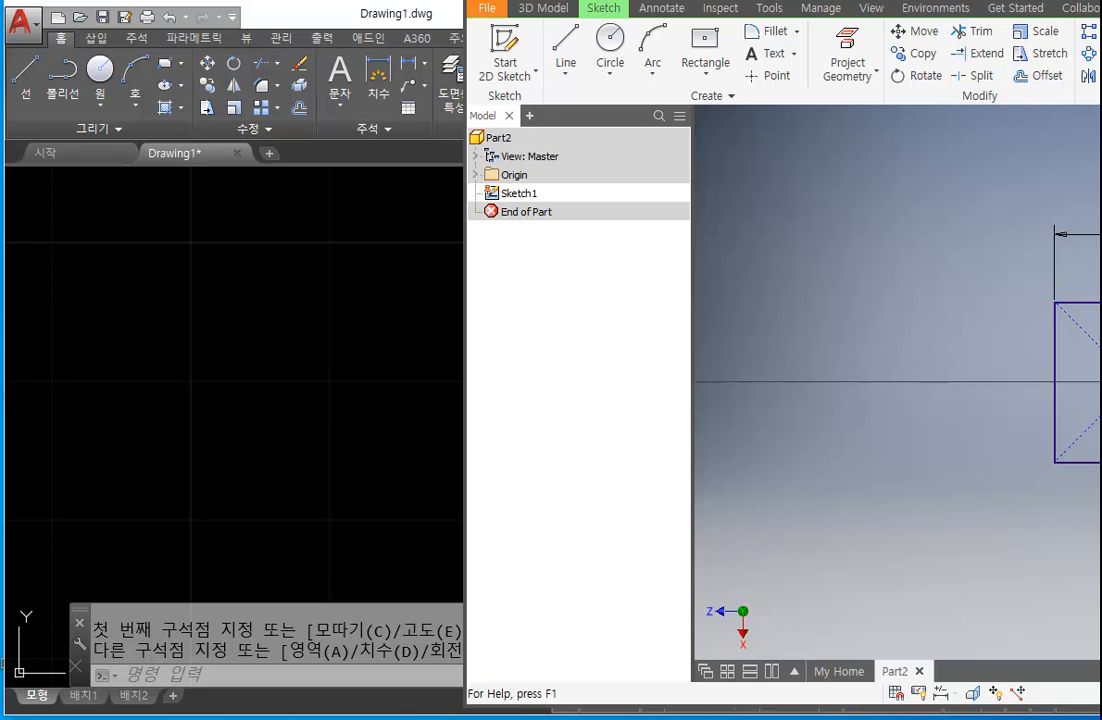
drag(1101, 2, 1039, 5)
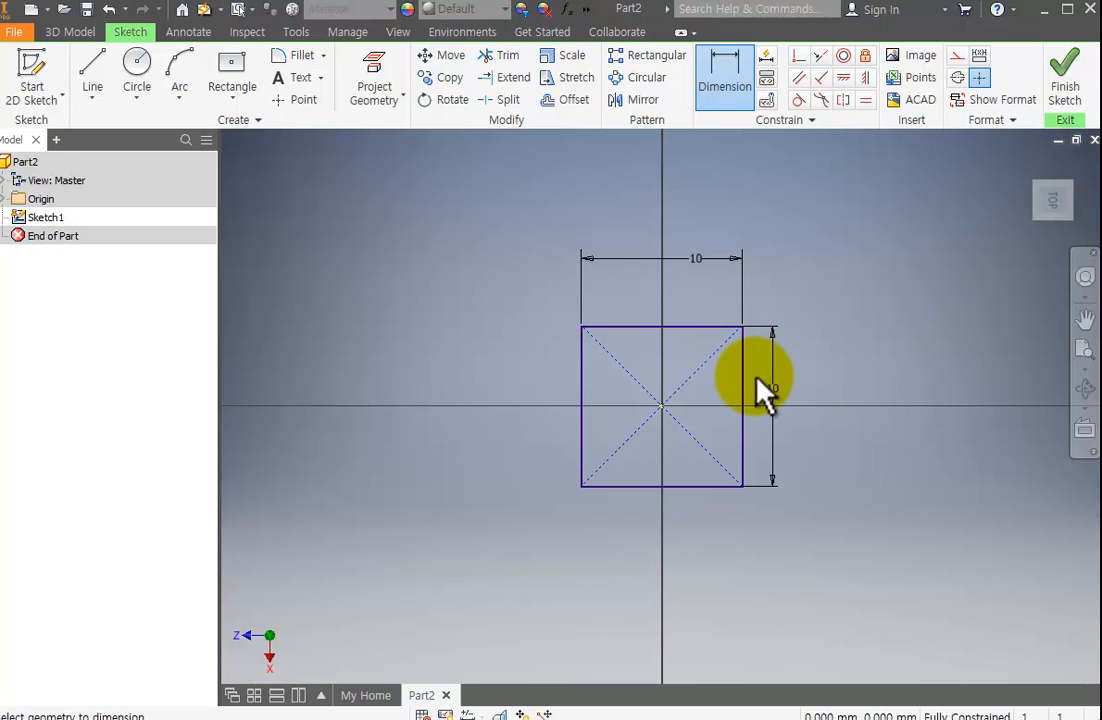
key(Escape)
key(ctrl+z)
key(ctrl+z)
key(ctrl+z)
key(ctrl+z)
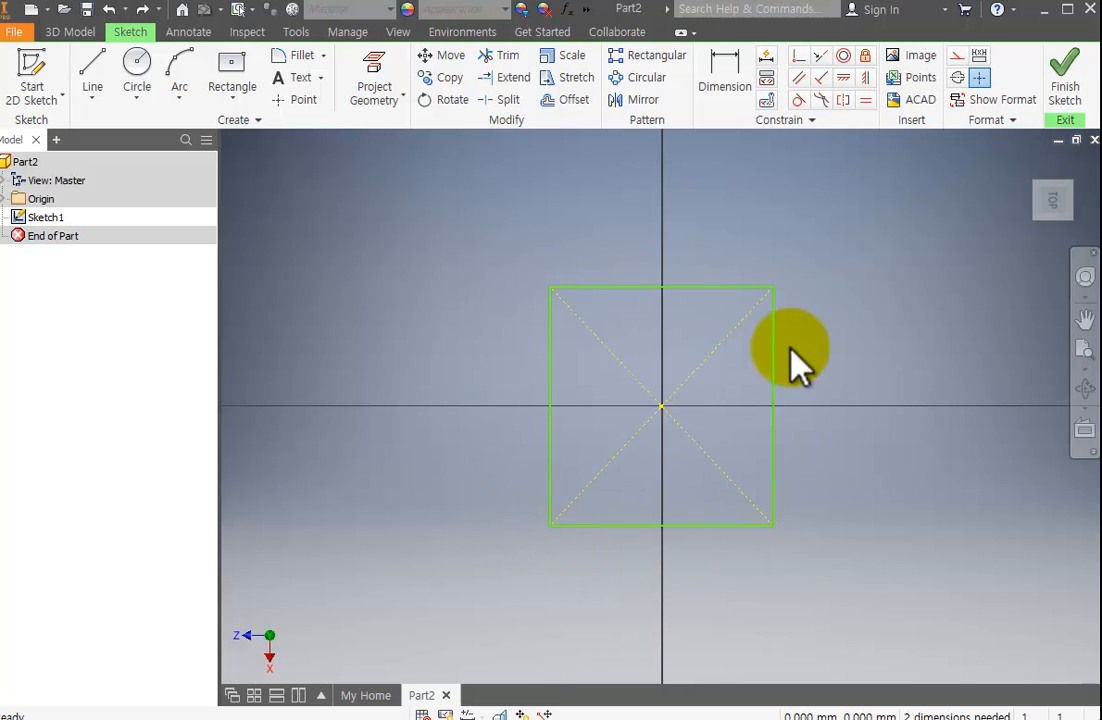
Restore the square's two undone 10 mm dimensions and try to stretch the constrained square by its upper-right corner.
click(142, 10)
click(142, 10)
click(142, 10)
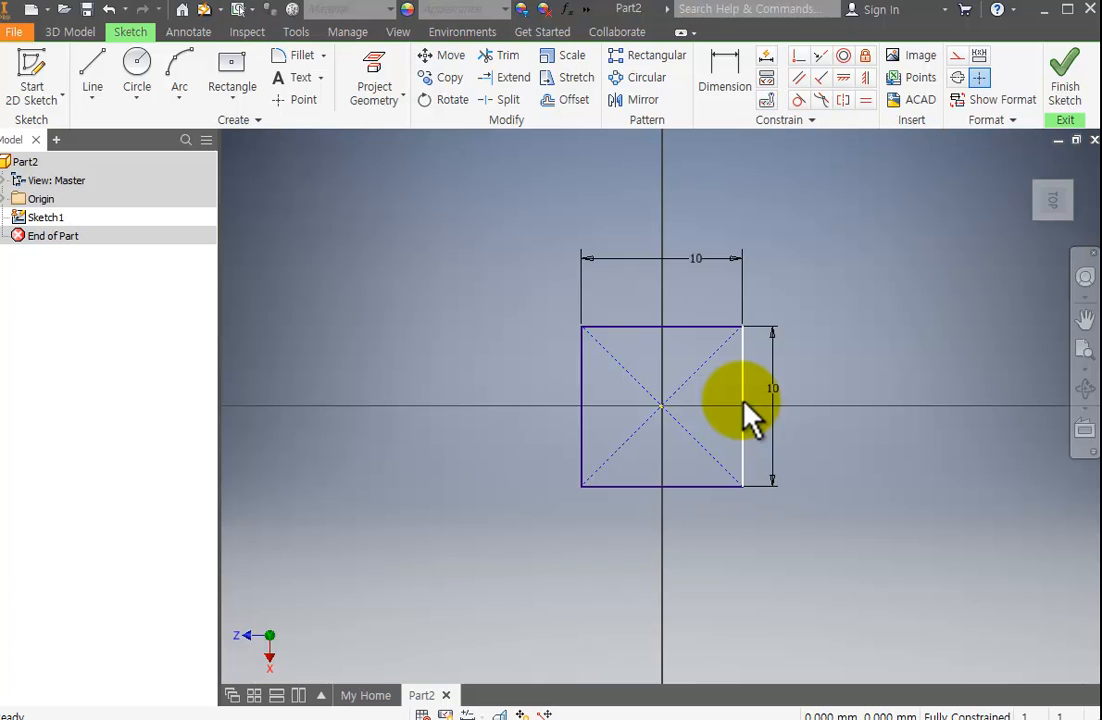
mouse_move(745, 326)
mouse_down()
mouse_move(778, 385)
mouse_move(737, 314)
mouse_up()
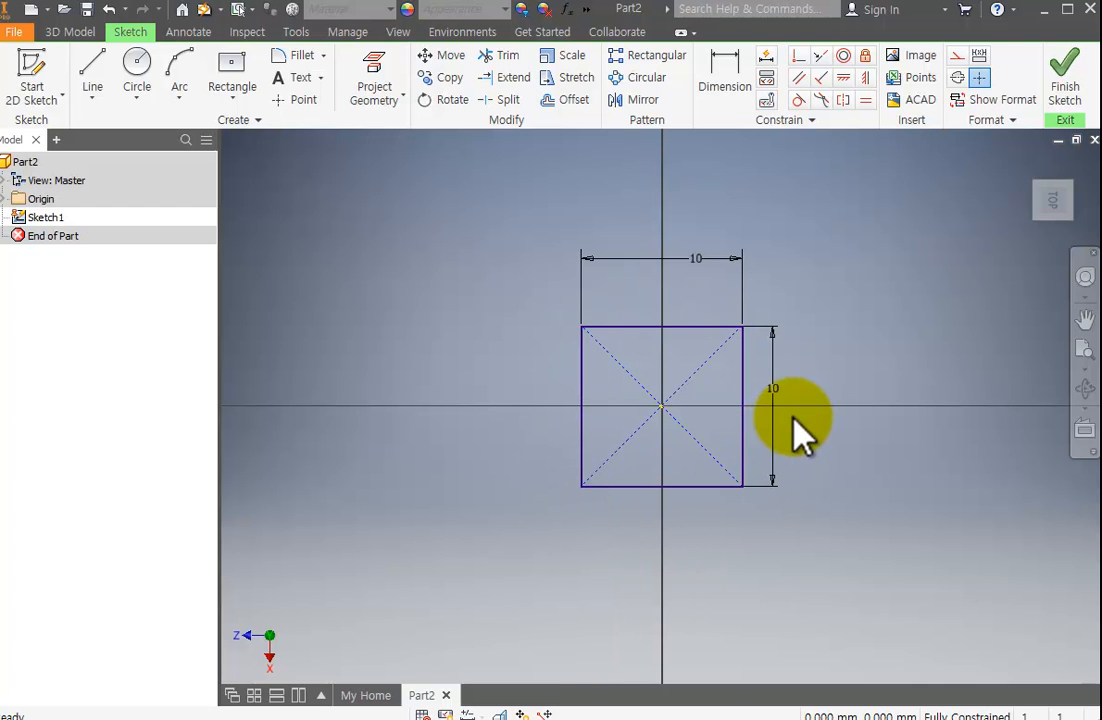
Undo the square's width and height dimensions again.
key(ctrl+z)
key(ctrl+z)
key(ctrl+z)
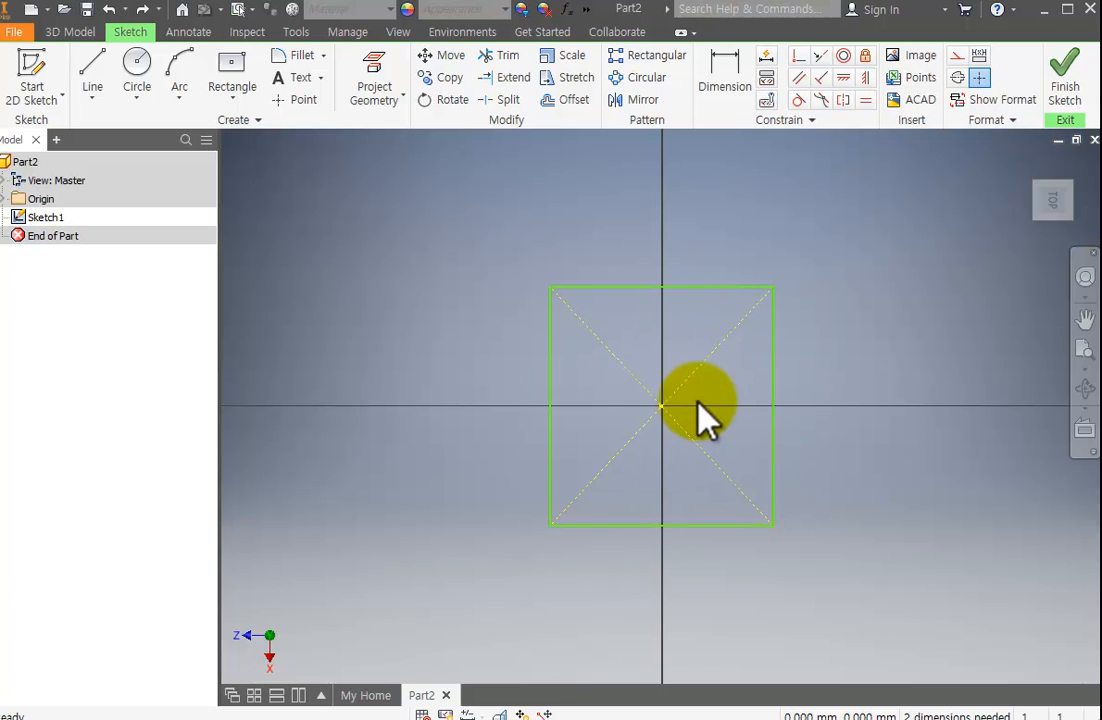
Reshape the undimensioned rectangle by stretching its right edge, top edge and lower-right corner.
drag(775, 368, 944, 370)
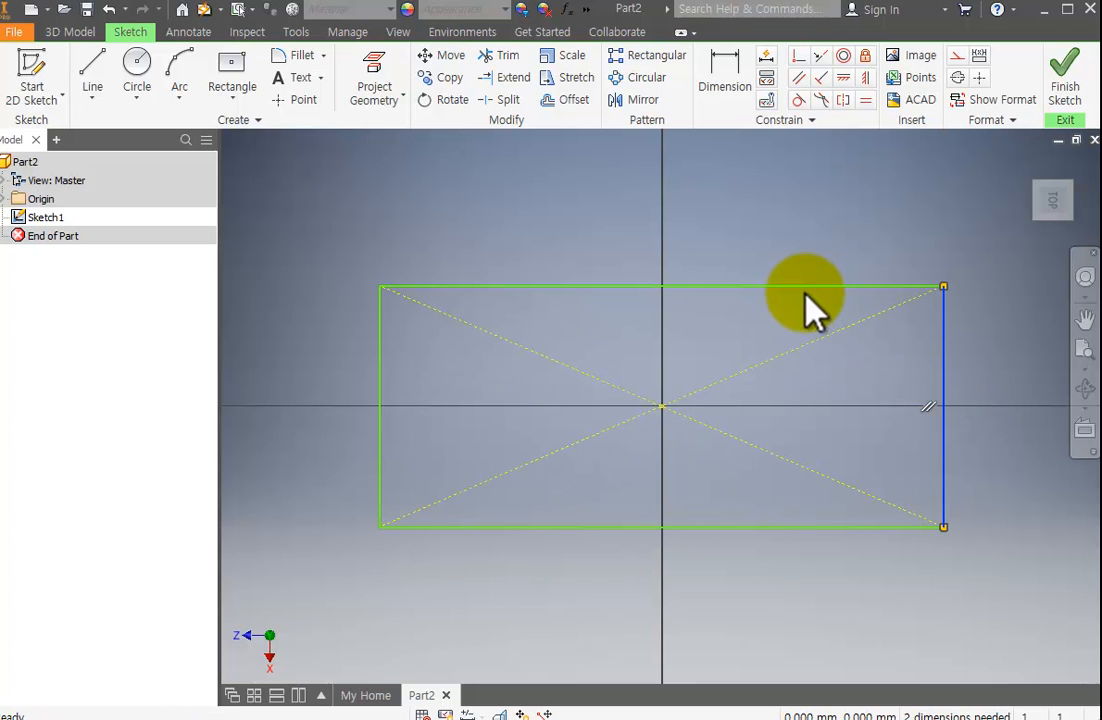
drag(812, 288, 794, 377)
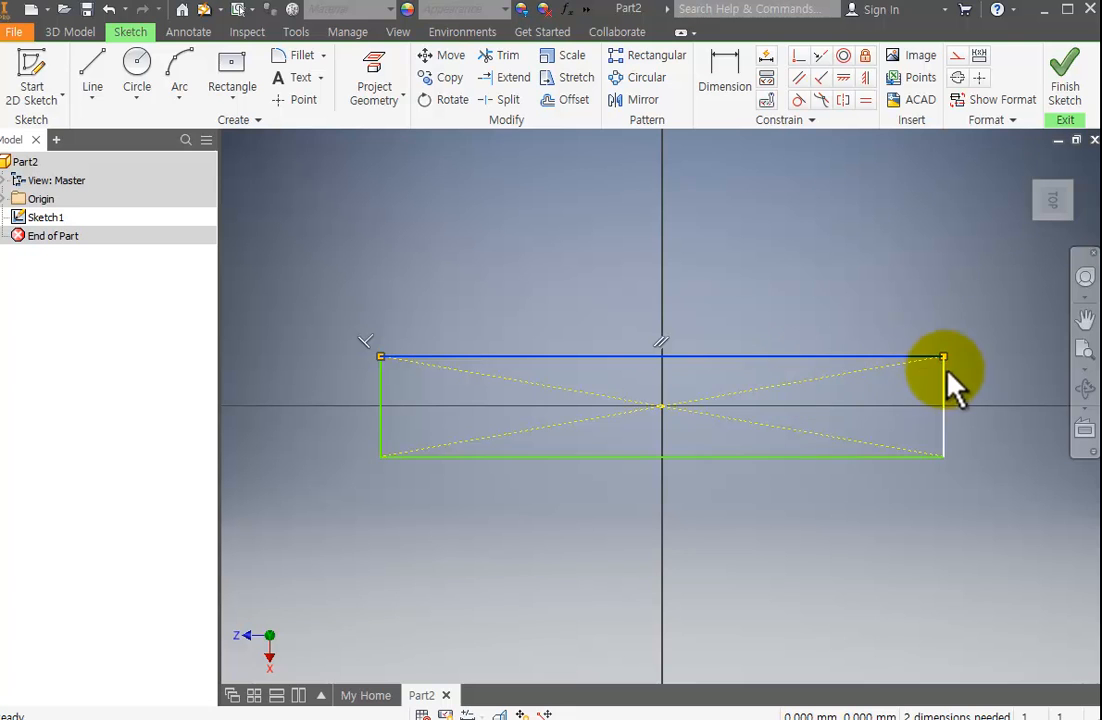
click(944, 457)
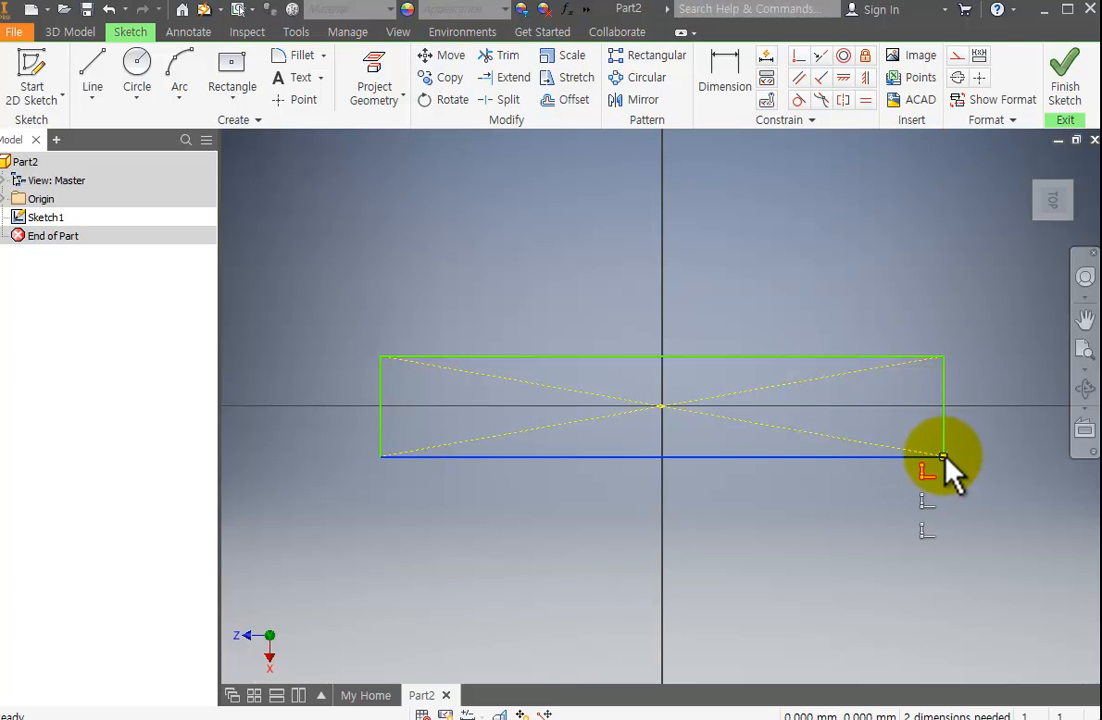
drag(942, 457, 815, 475)
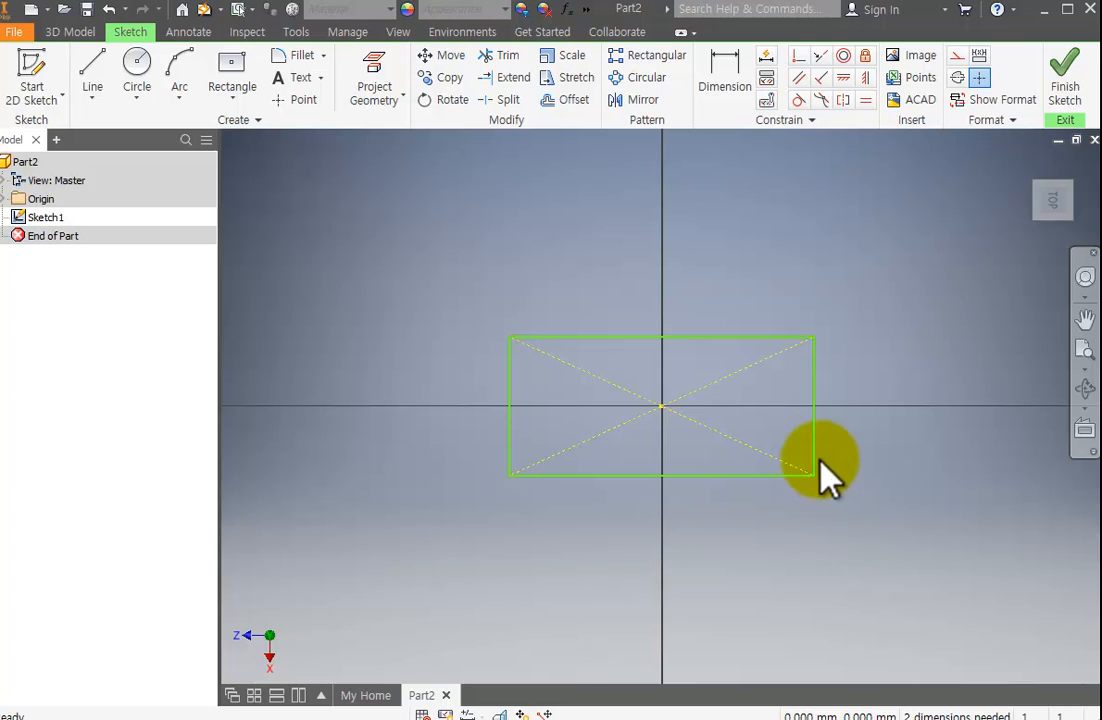
Select the rectangle's edges in turn, and stretch its upper-right corner to make it taller than wide.
click(819, 381)
click(745, 340)
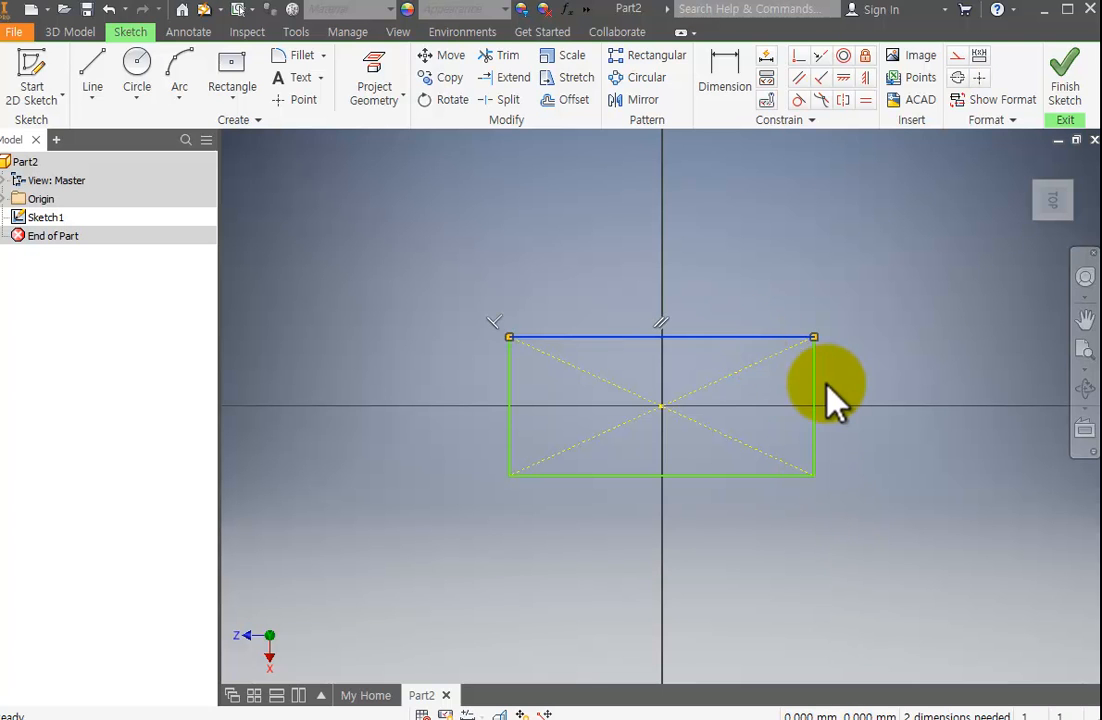
click(815, 422)
click(755, 476)
click(814, 420)
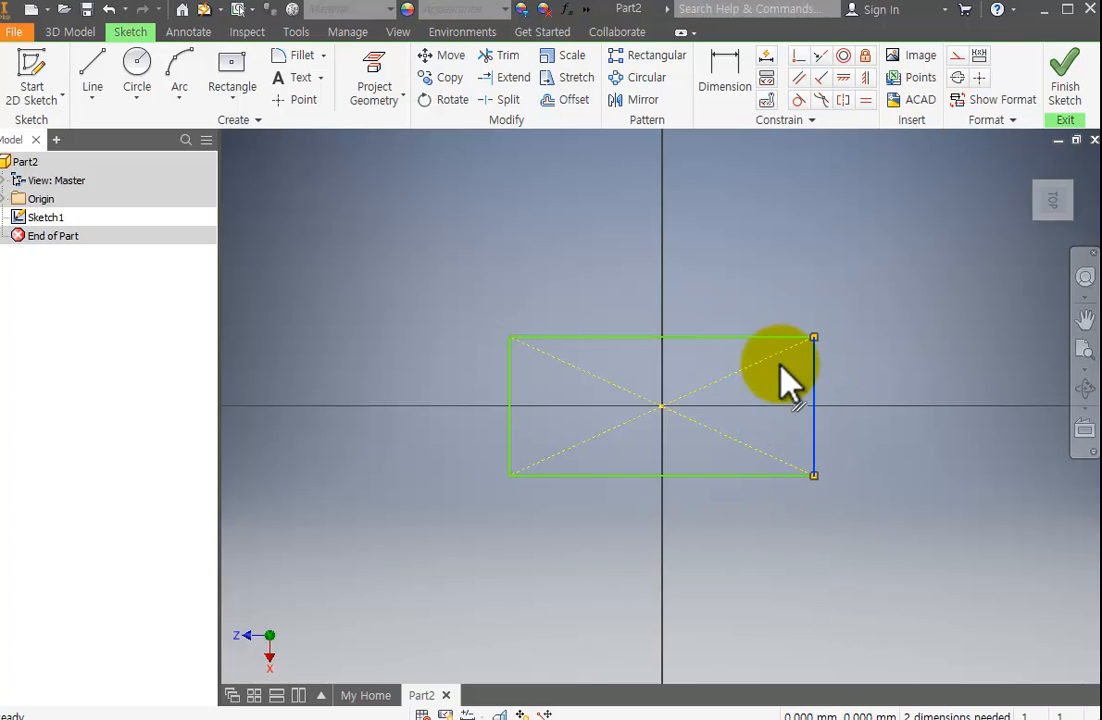
click(765, 337)
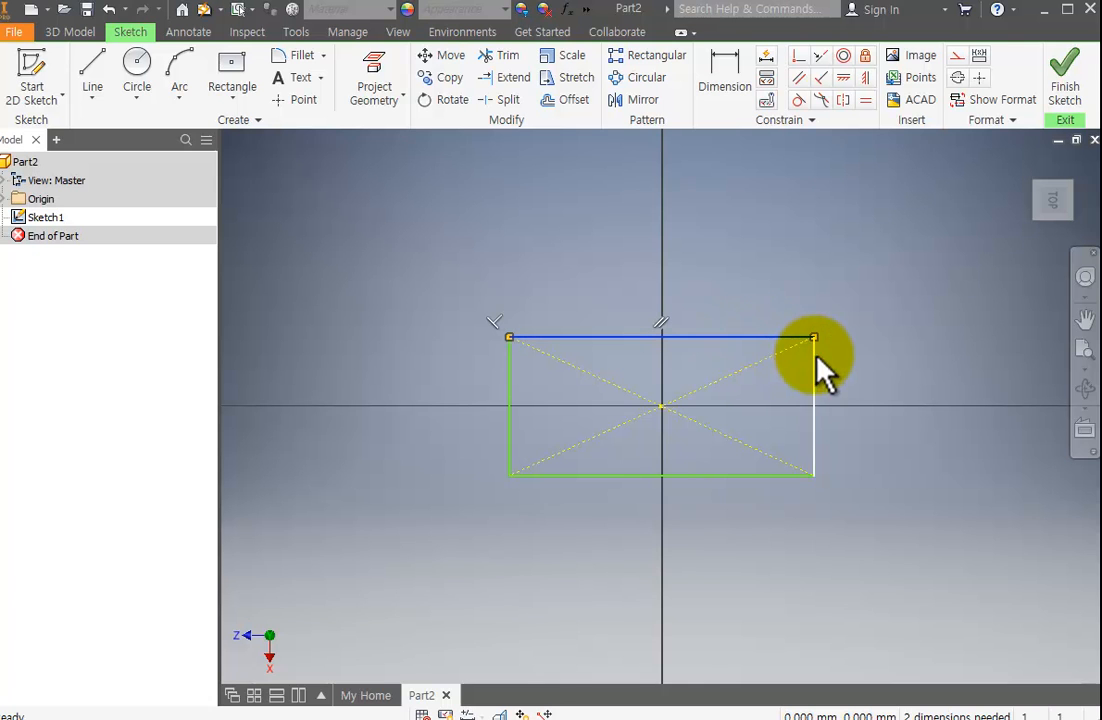
drag(815, 338, 797, 220)
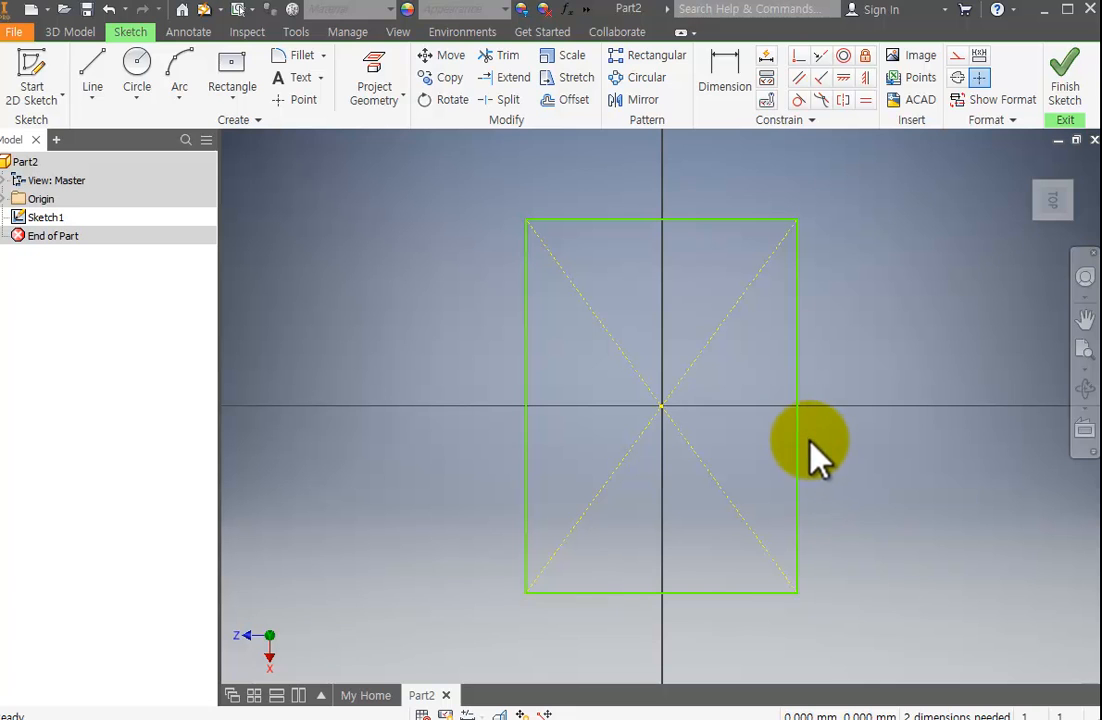
Dimension the rectangle's height and width at 10 mm each to make it a square.
click(738, 88)
click(795, 389)
click(849, 378)
text(10)
key(Return)
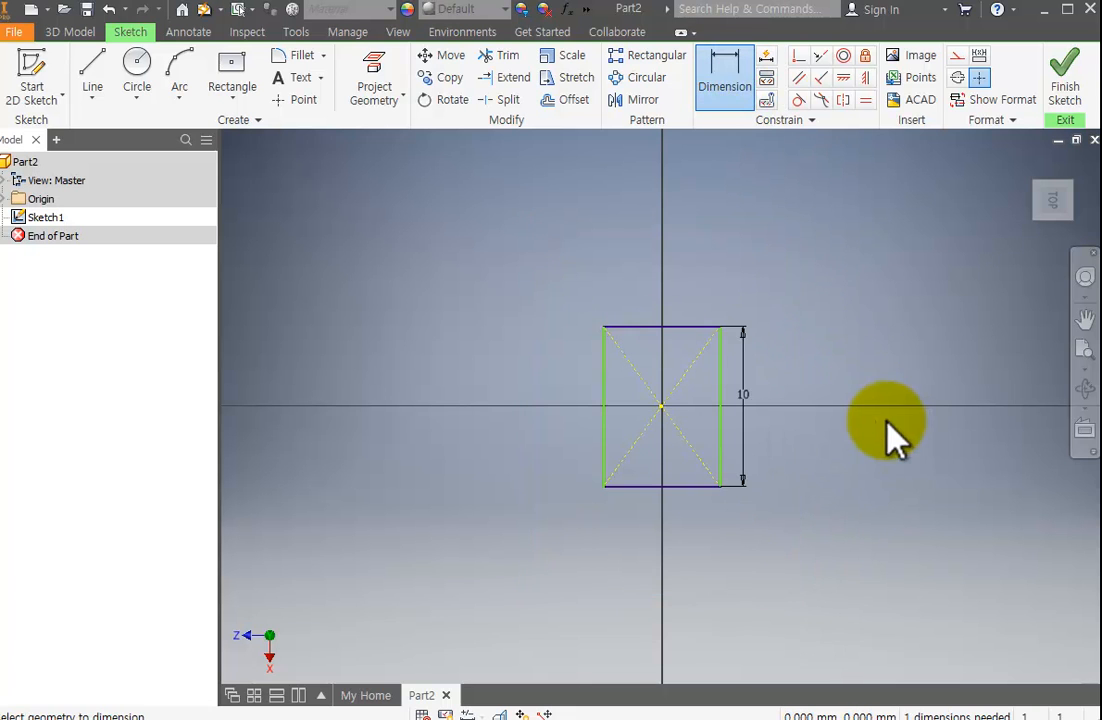
click(617, 327)
click(647, 289)
text(10)
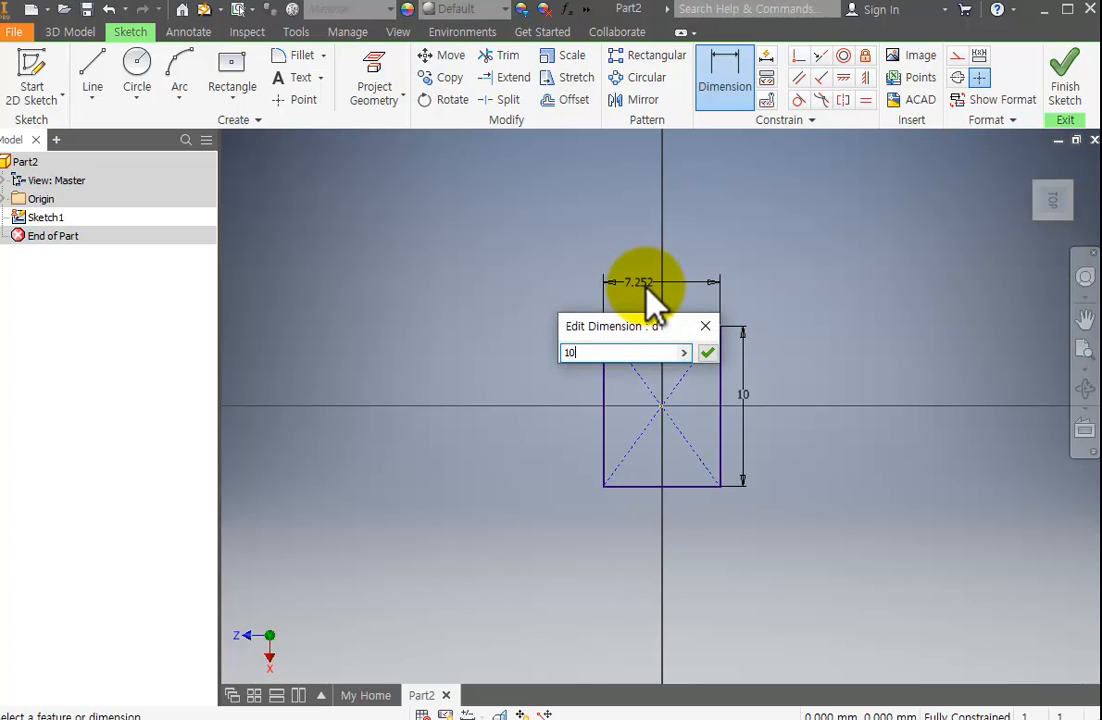
key(Return)
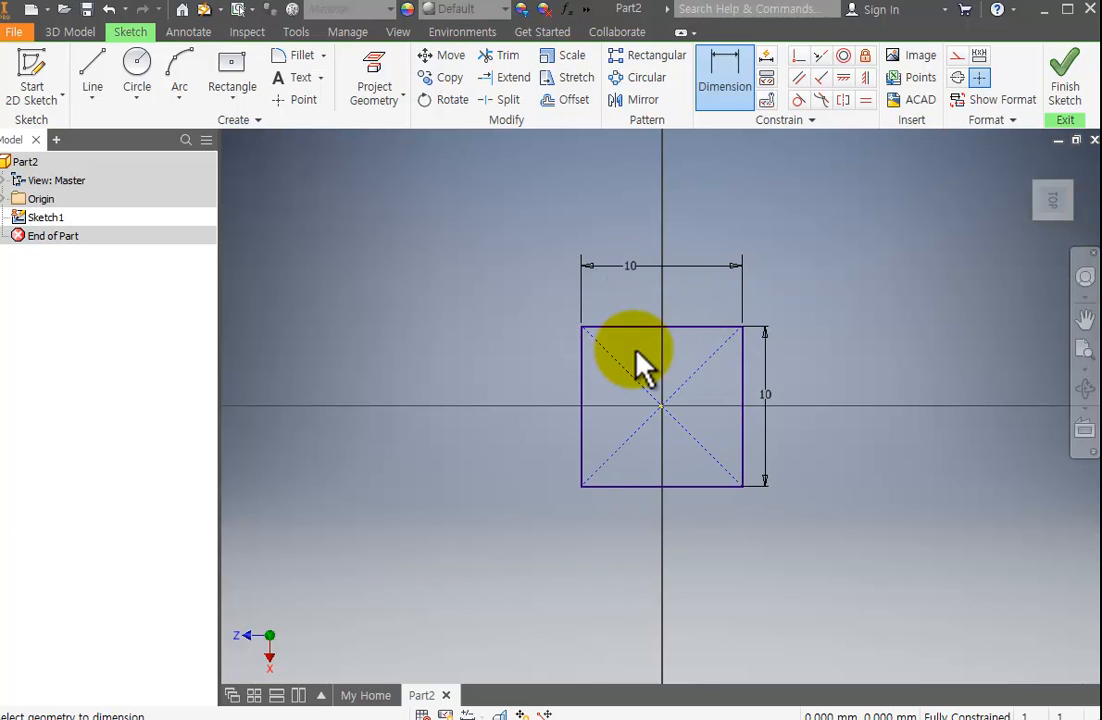
key(Escape)
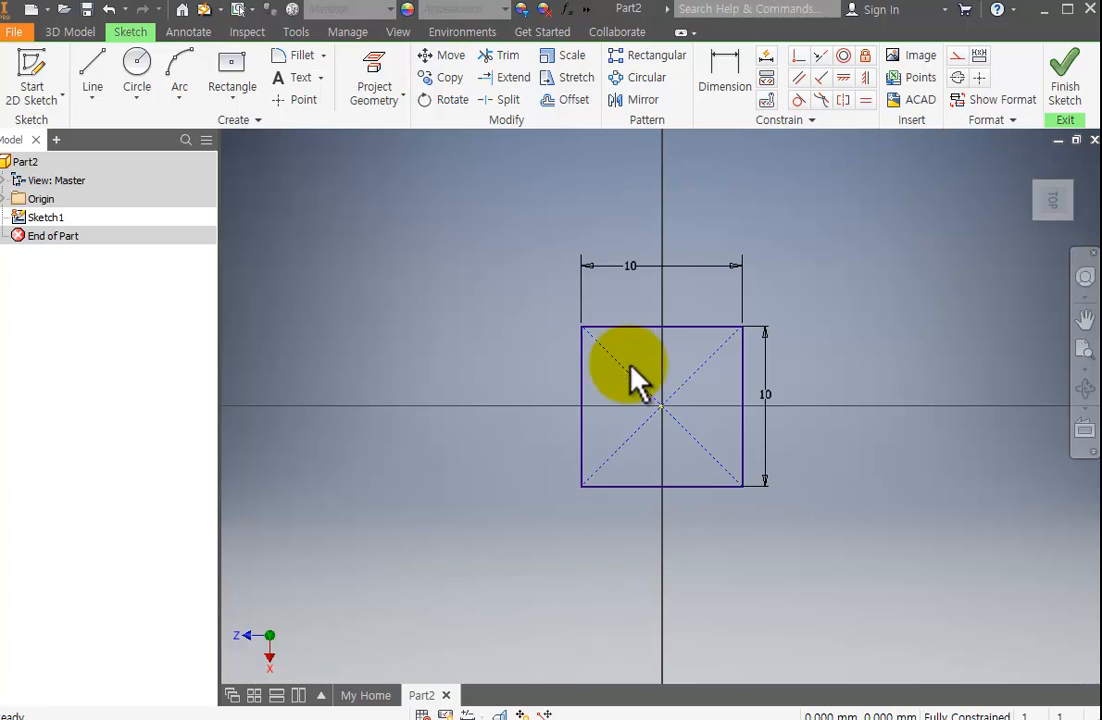
click(668, 327)
click(746, 386)
click(820, 465)
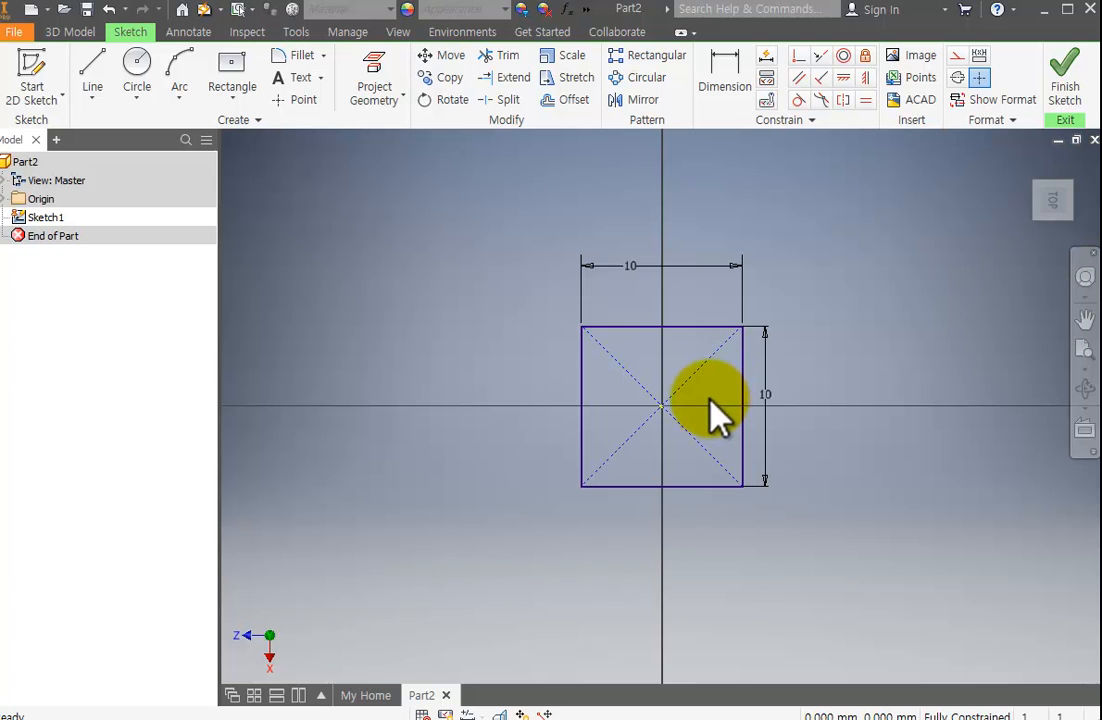
Finish the sketch and extrude the square 10 mm symmetrically about the sketch plane as a new solid.
click(1060, 88)
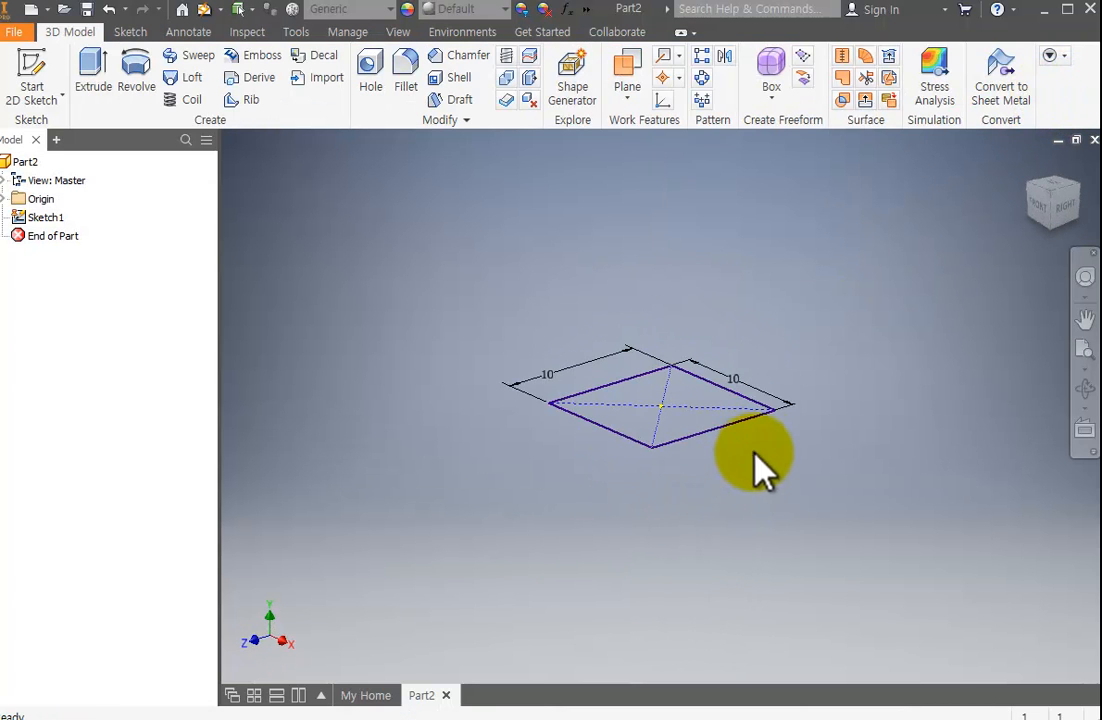
click(93, 70)
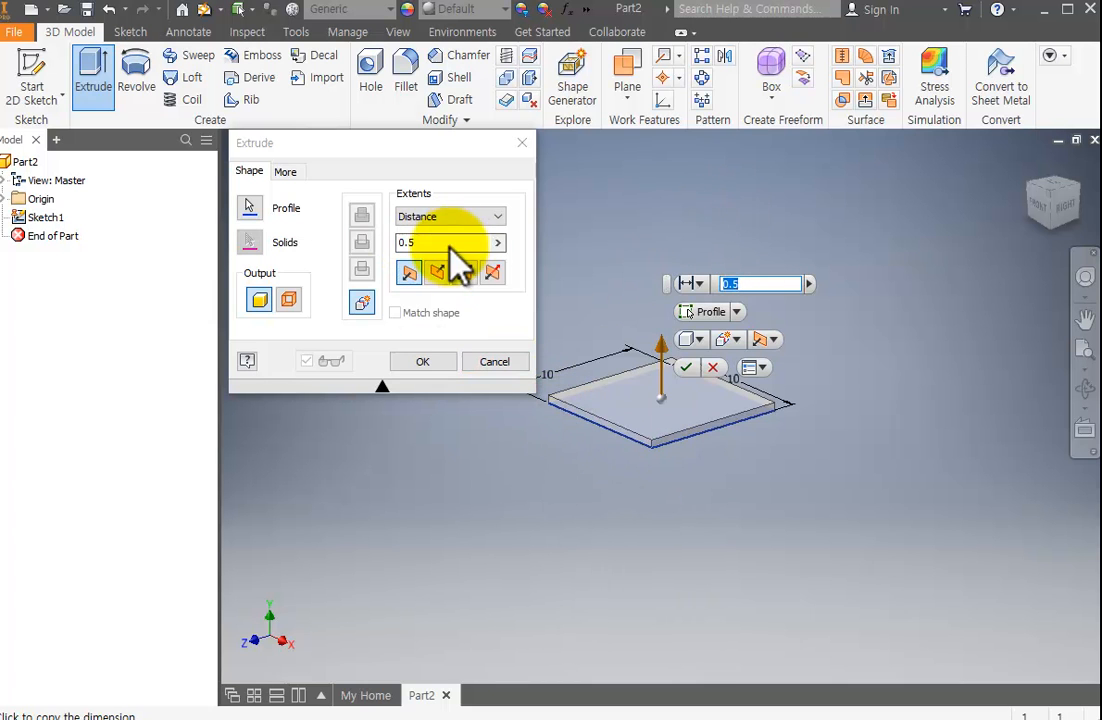
text(10)
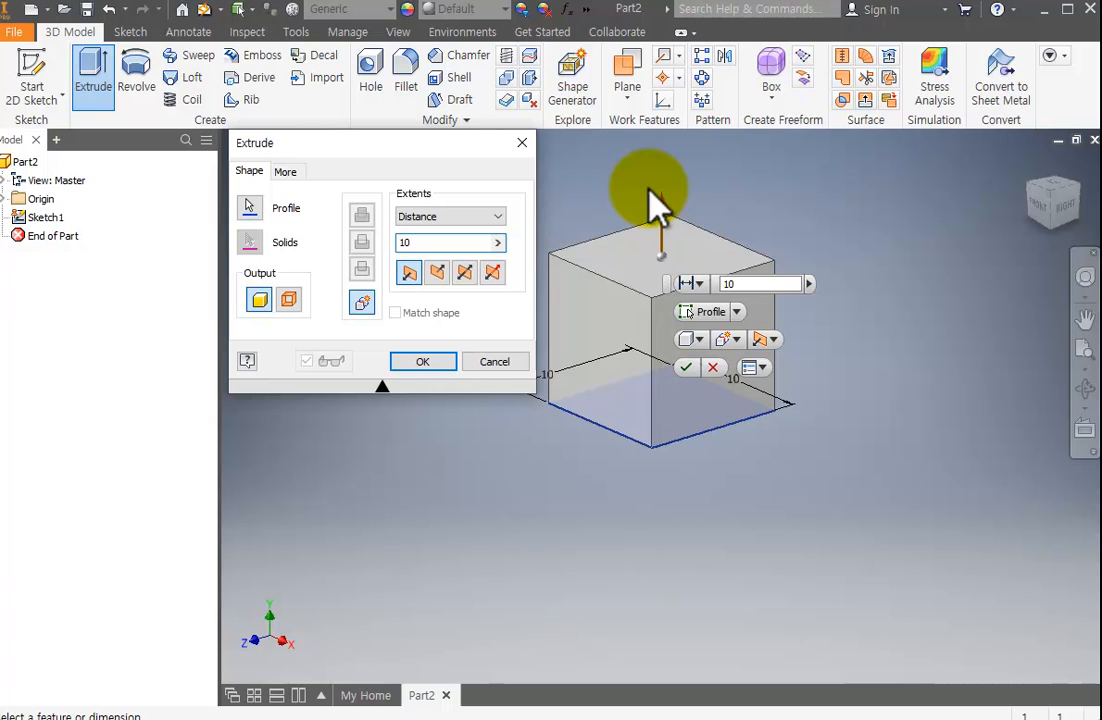
click(437, 272)
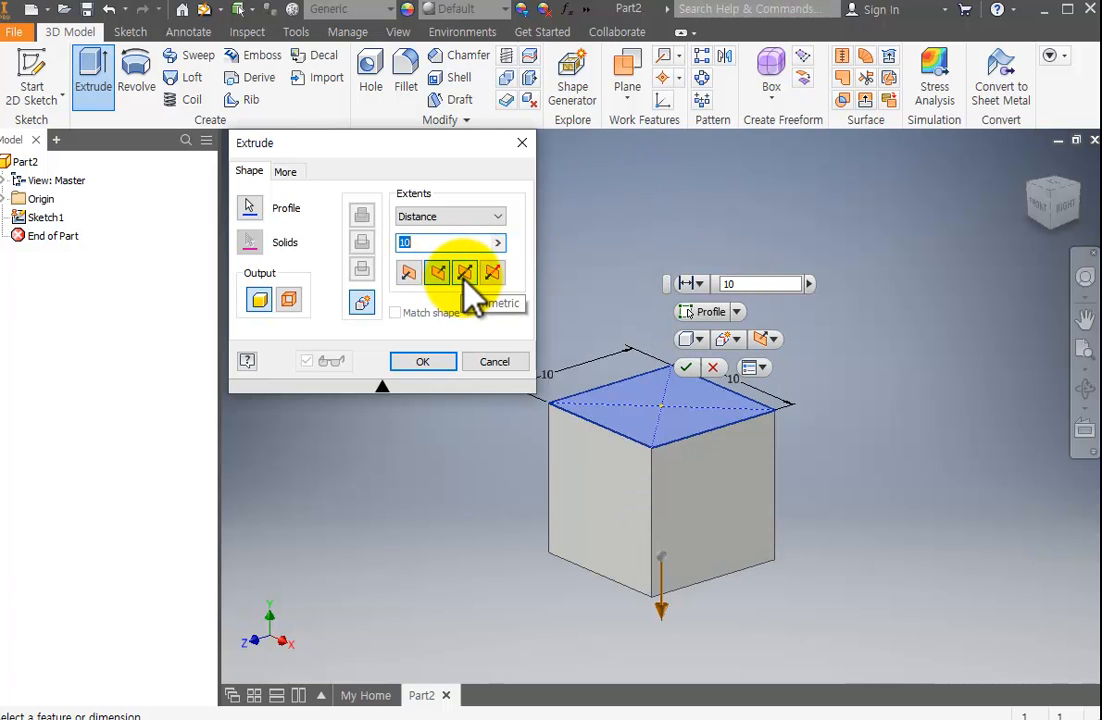
click(465, 274)
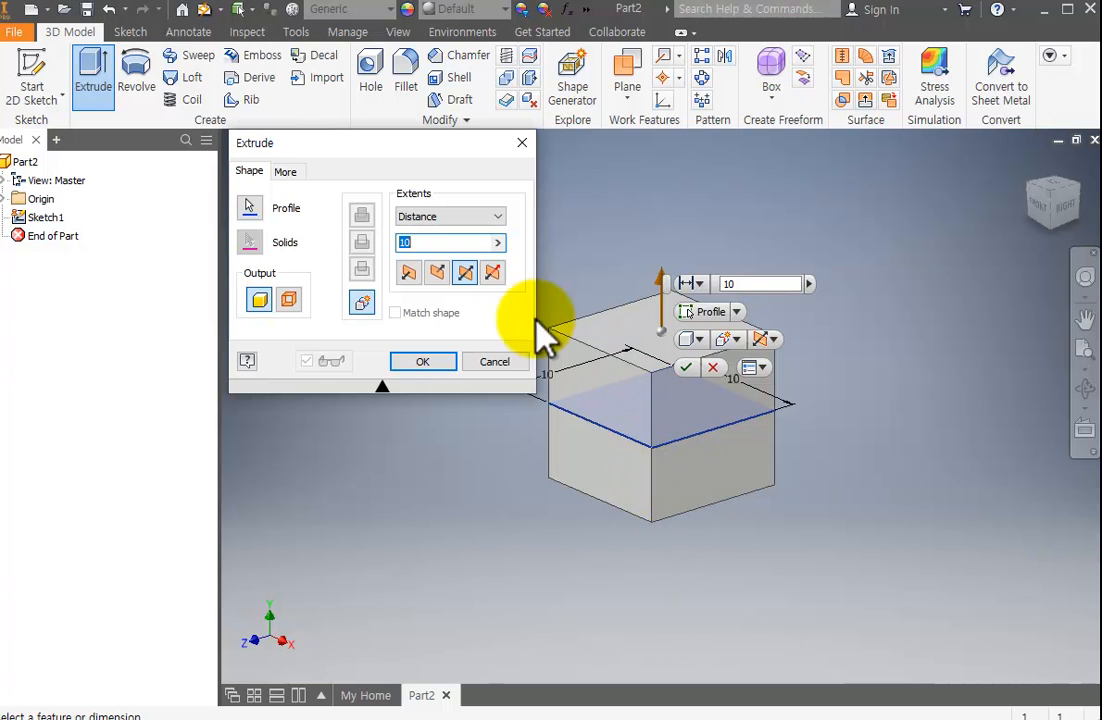
click(465, 272)
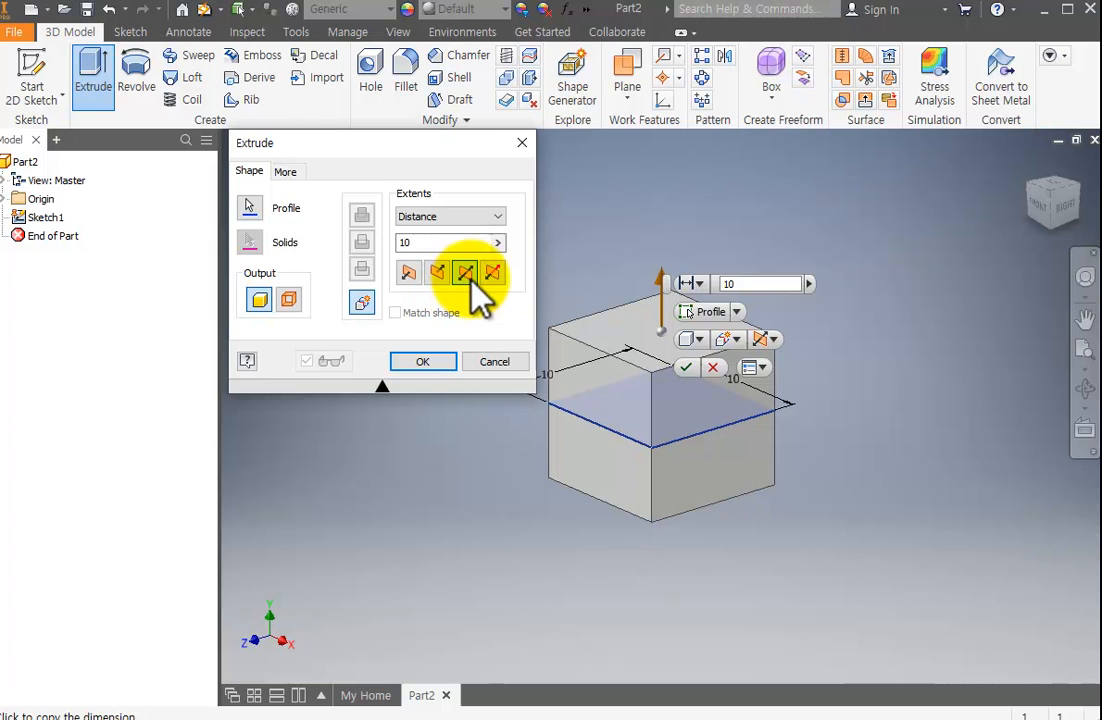
click(448, 364)
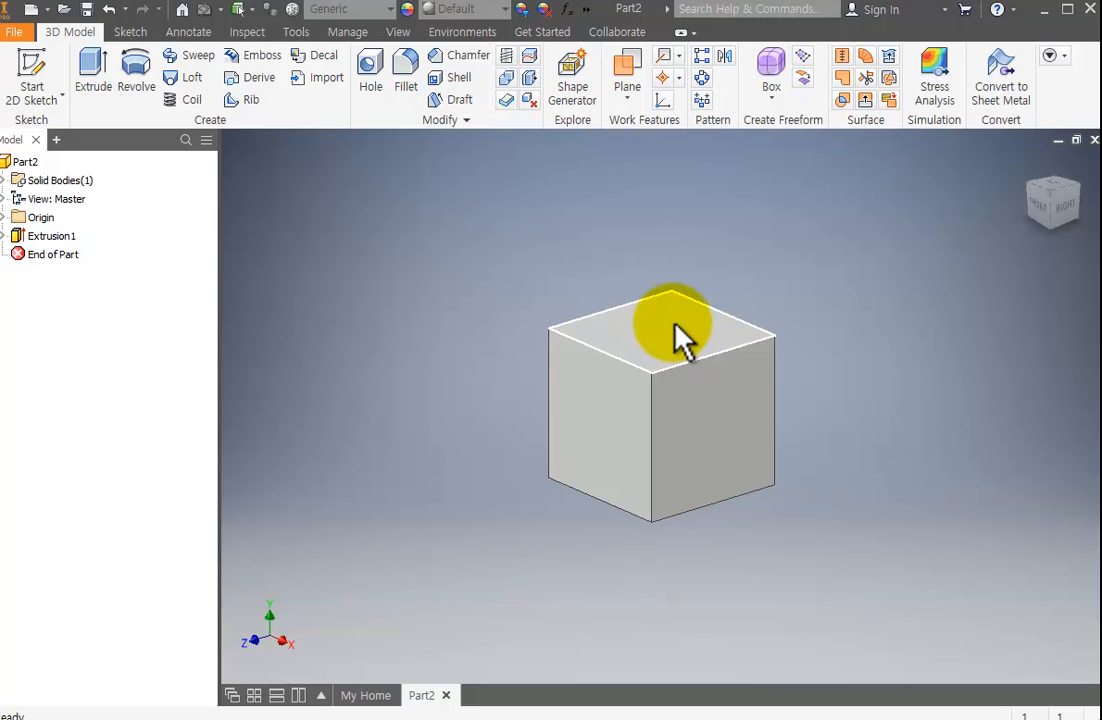
Start a 2D sketch on the cube's top face and draw a circle about 1.8 mm in diameter centred on the origin.
click(22, 68)
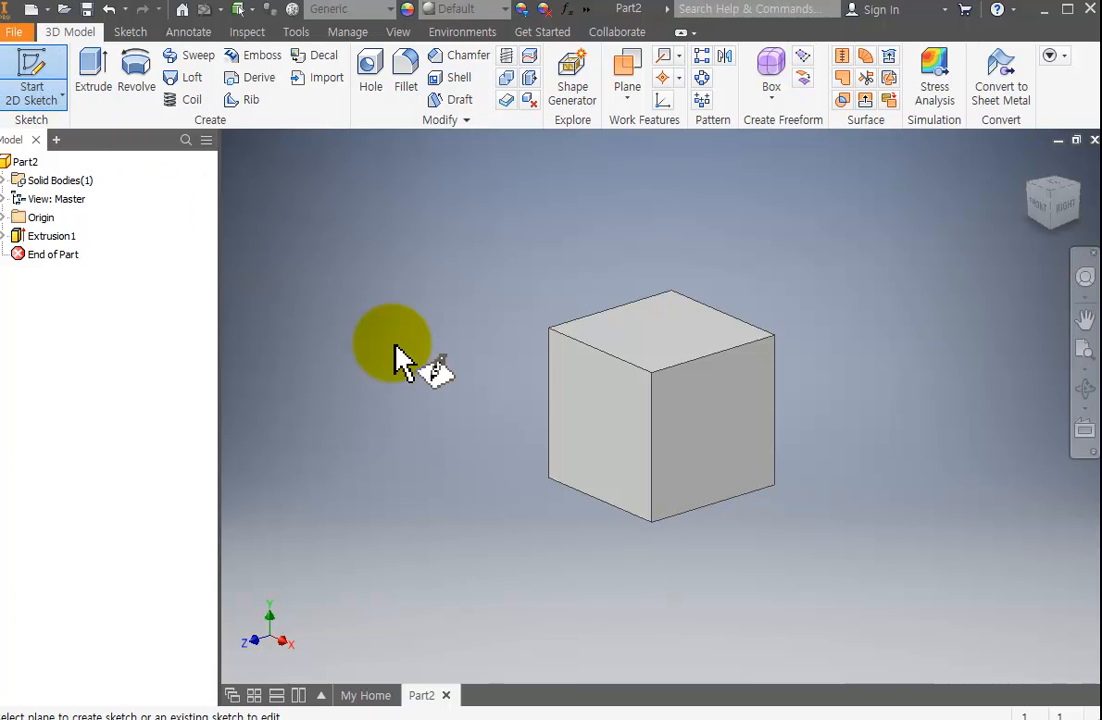
click(660, 337)
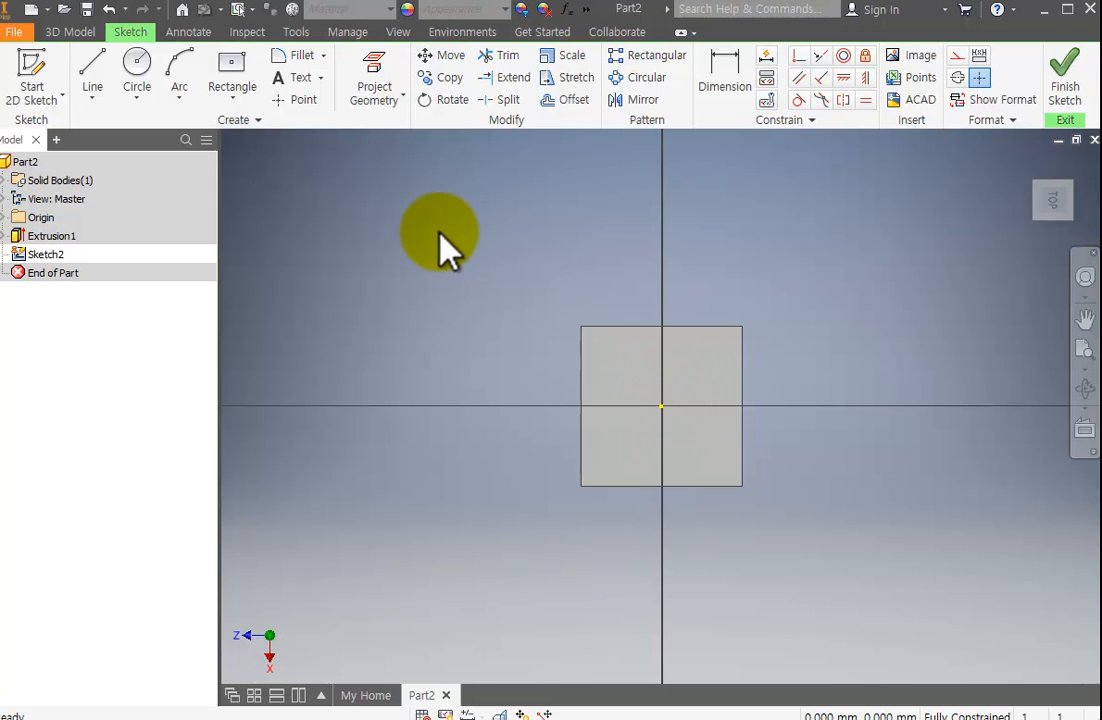
scroll(667, 428, up, 3)
scroll(669, 418, down, 8)
mouse_move(671, 417)
middle_down()
mouse_move(701, 400)
mouse_move(793, 246)
middle_up()
scroll(743, 323, up, 2)
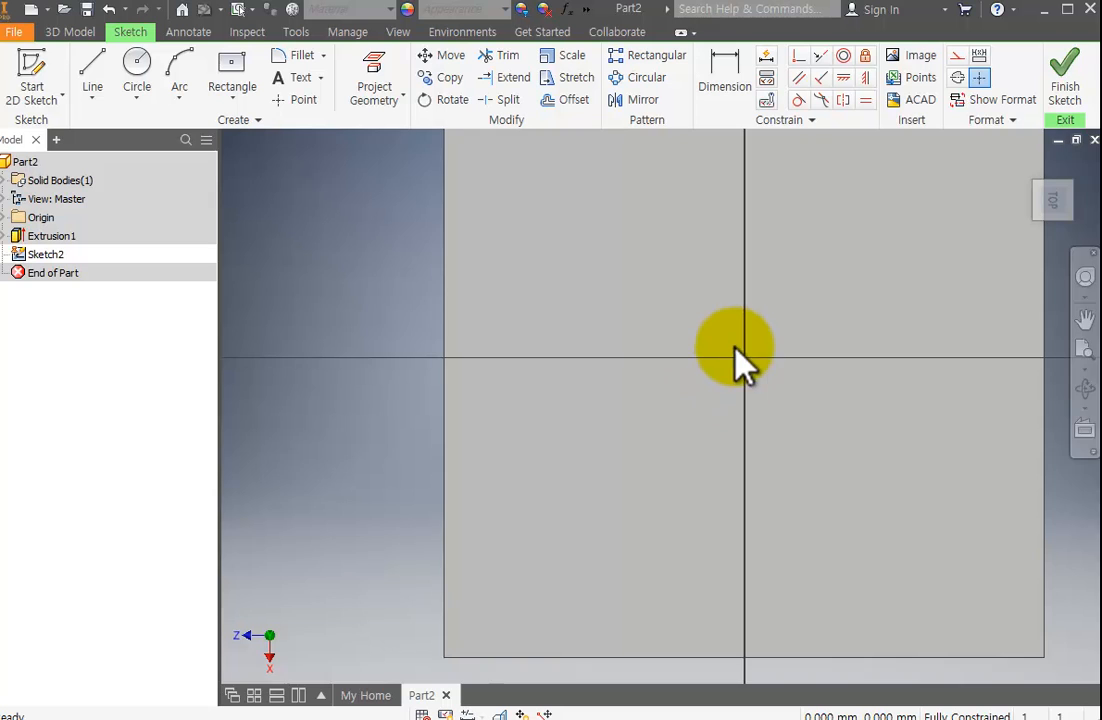
scroll(738, 358, down, 3)
click(137, 72)
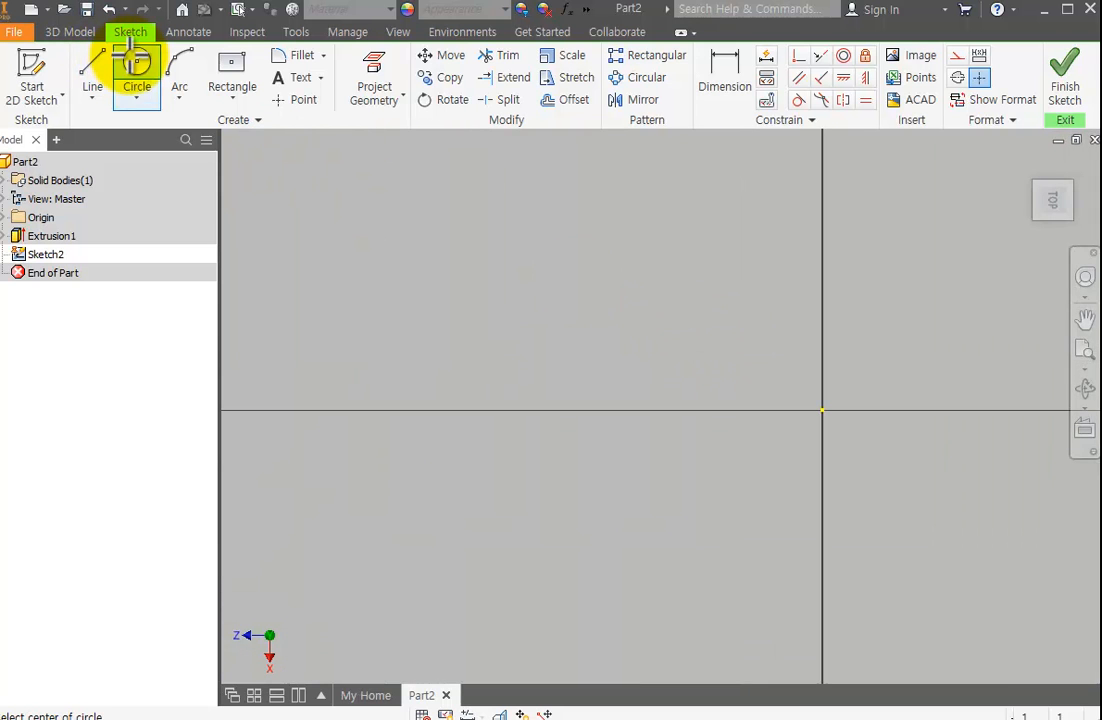
click(823, 407)
click(917, 484)
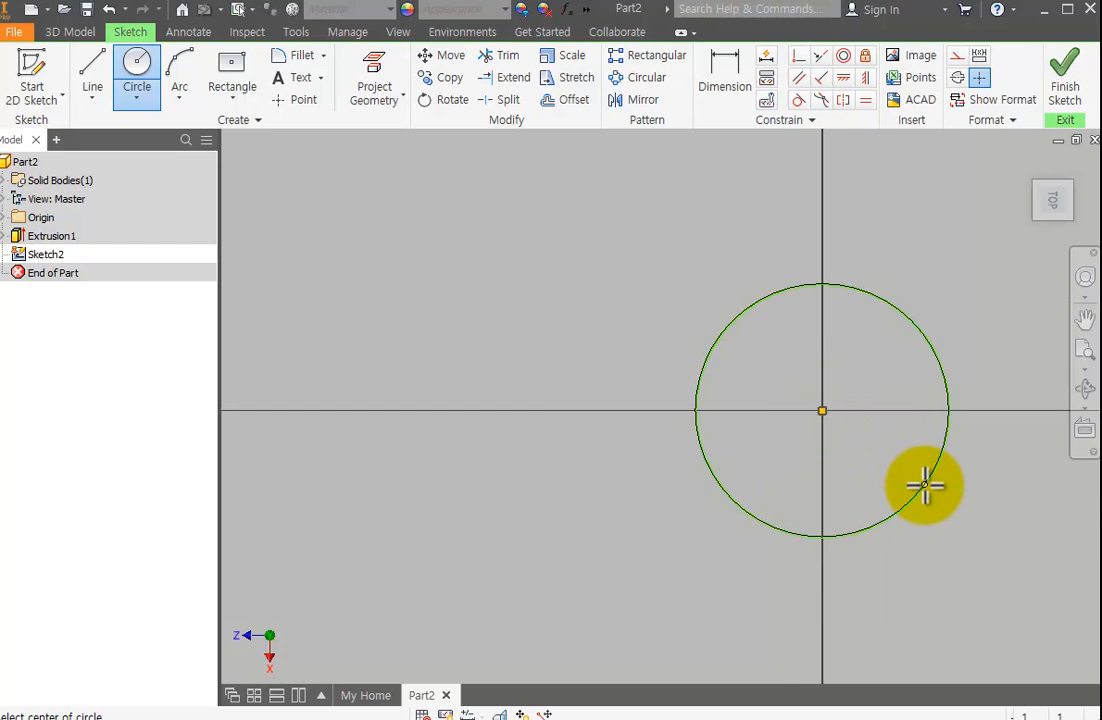
scroll(930, 480, down, 5)
scroll(930, 480, up, 5)
middle_drag(977, 480, 703, 420)
mouse_move(767, 374)
middle_down()
mouse_move(616, 360)
mouse_move(689, 307)
mouse_move(835, 432)
mouse_move(833, 327)
mouse_move(805, 385)
mouse_move(780, 342)
middle_up()
scroll(780, 342, down, 5)
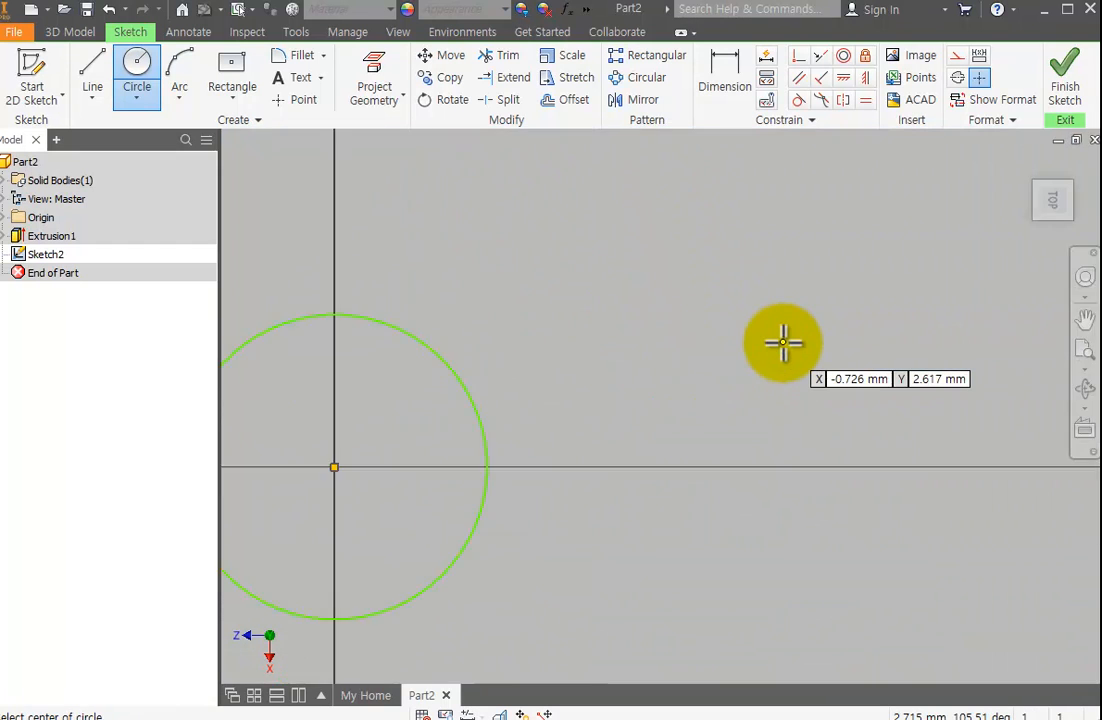
scroll(782, 342, up, 6)
scroll(782, 342, down, 2)
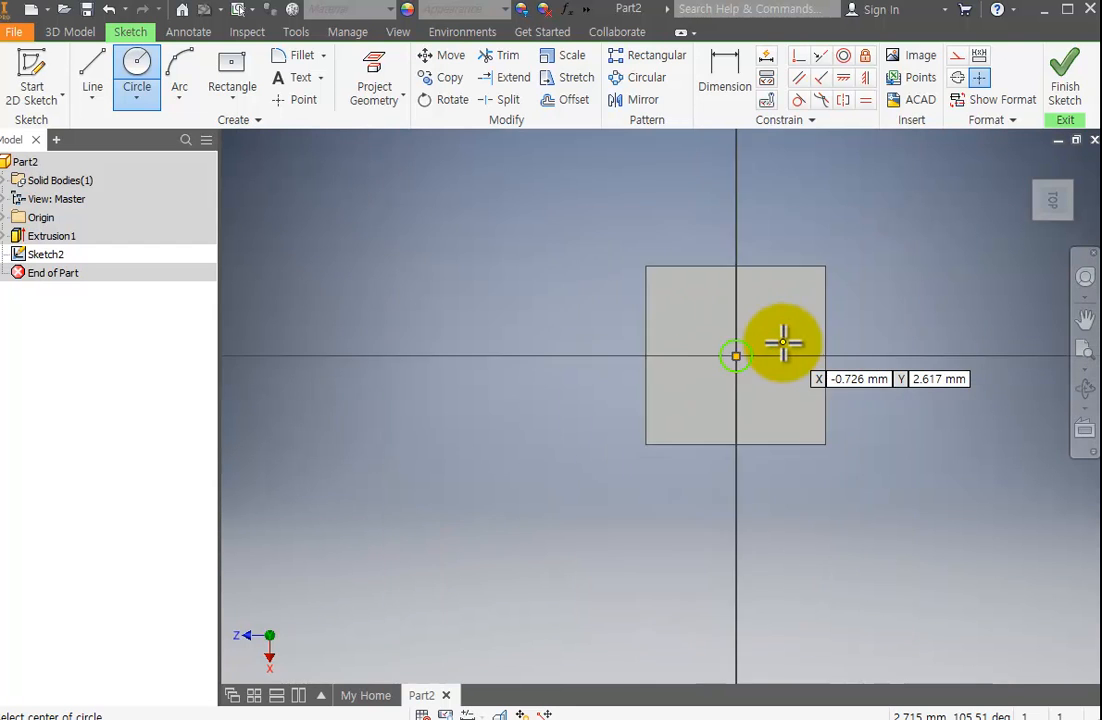
scroll(782, 342, up, 2)
scroll(742, 352, down, 3)
middle_drag(742, 354, 809, 342)
scroll(809, 342, up, 4)
scroll(696, 416, down, 3)
scroll(696, 416, up, 3)
scroll(681, 253, down, 2)
scroll(679, 266, up, 1)
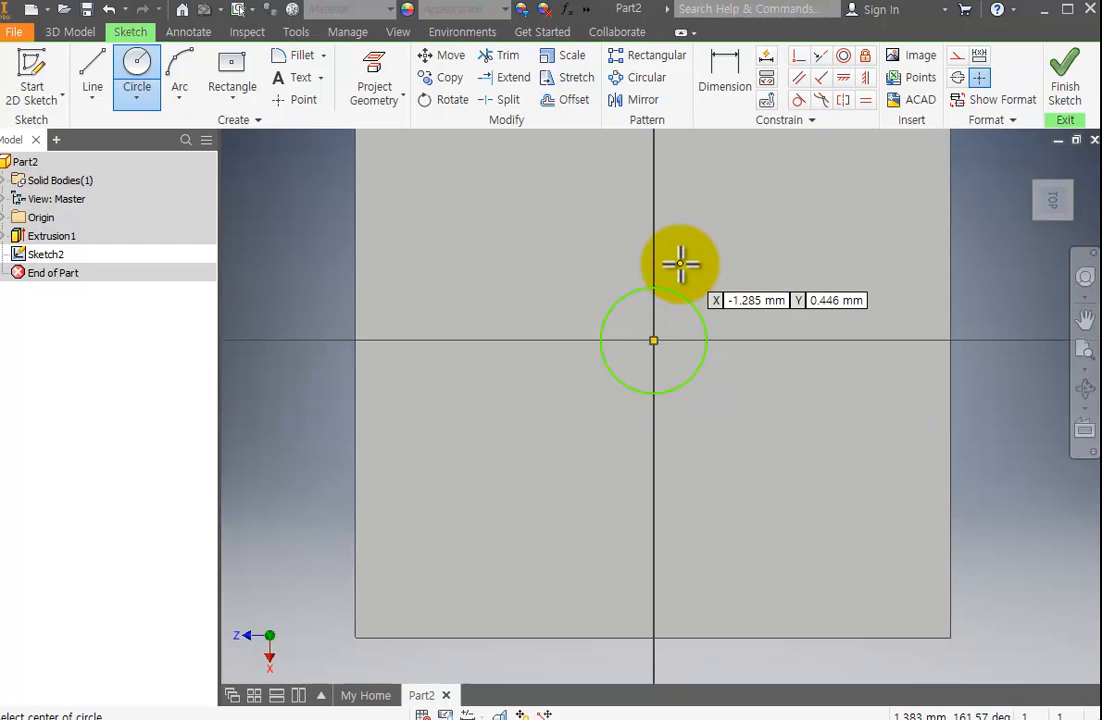
mouse_move(778, 279)
middle_down()
mouse_move(791, 308)
mouse_move(786, 285)
middle_up()
scroll(791, 308, up, 2)
scroll(790, 305, down, 4)
Dimension the circle's diameter at 2 mm.
click(727, 95)
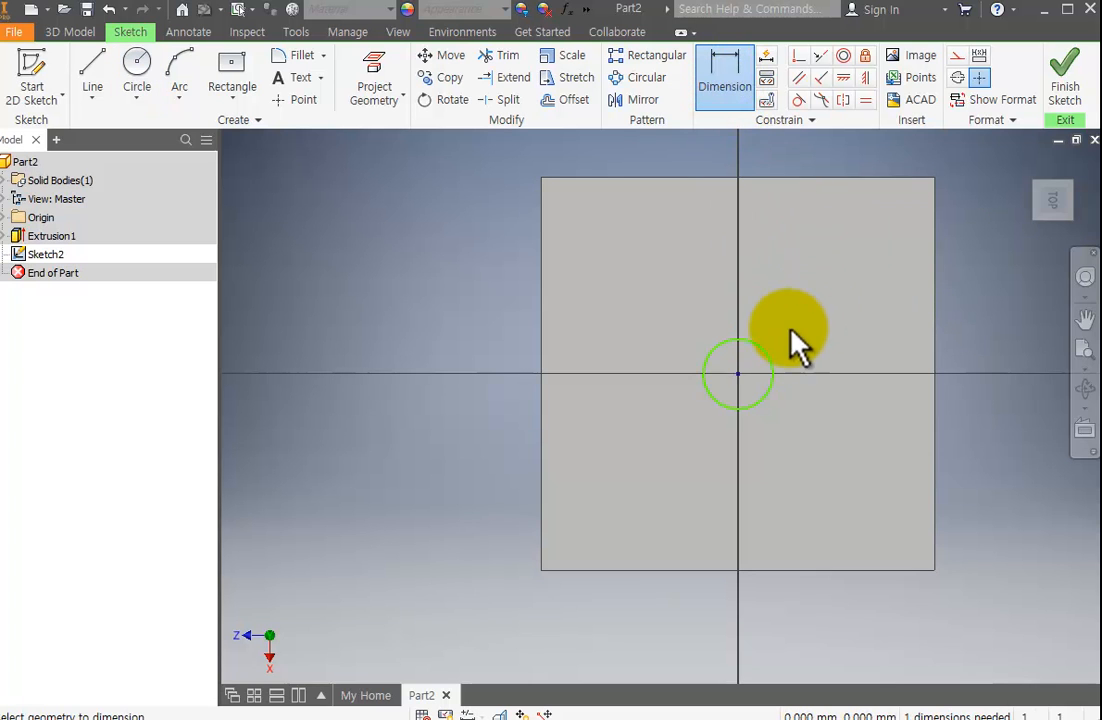
click(761, 351)
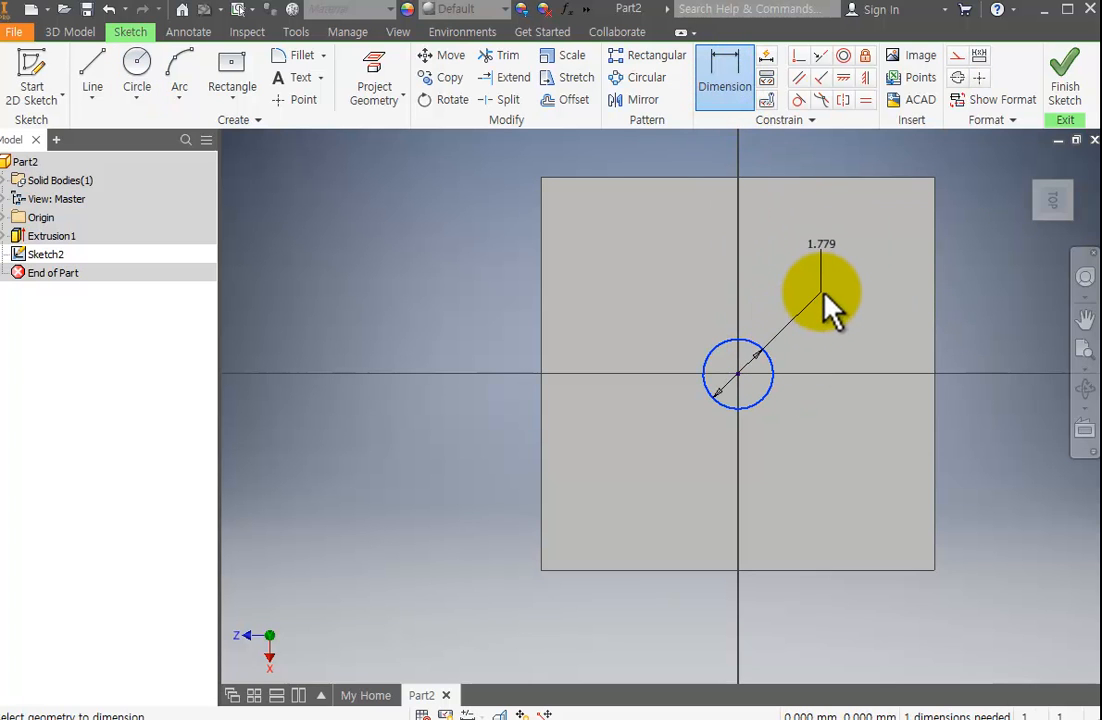
click(822, 292)
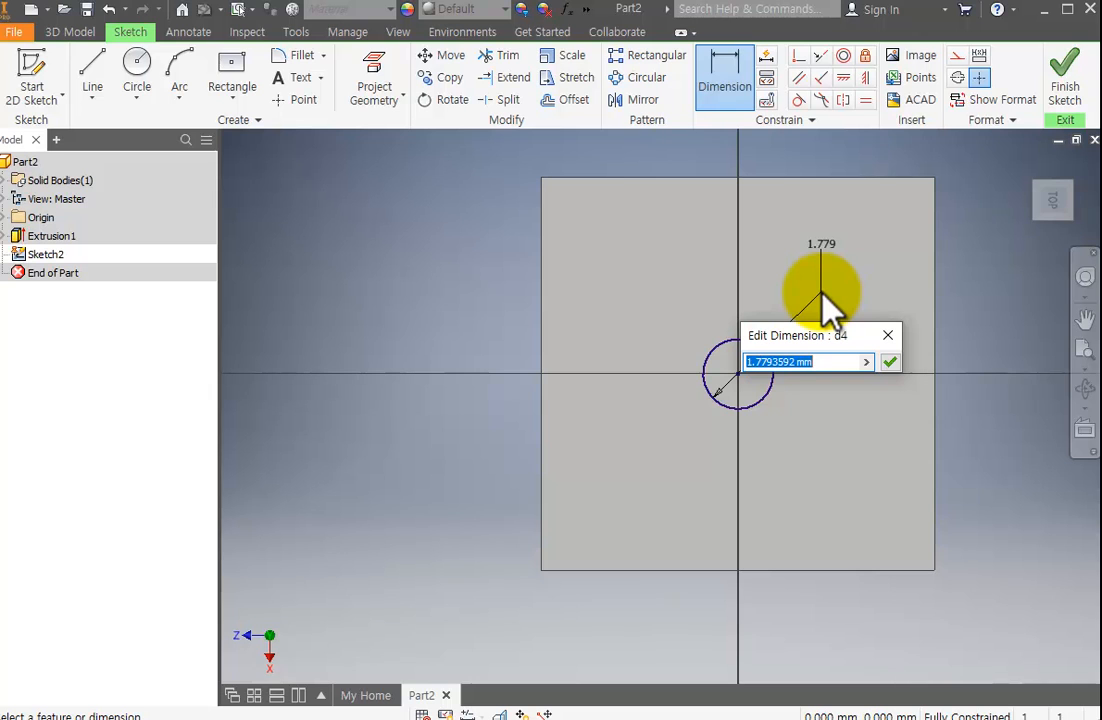
text(2)
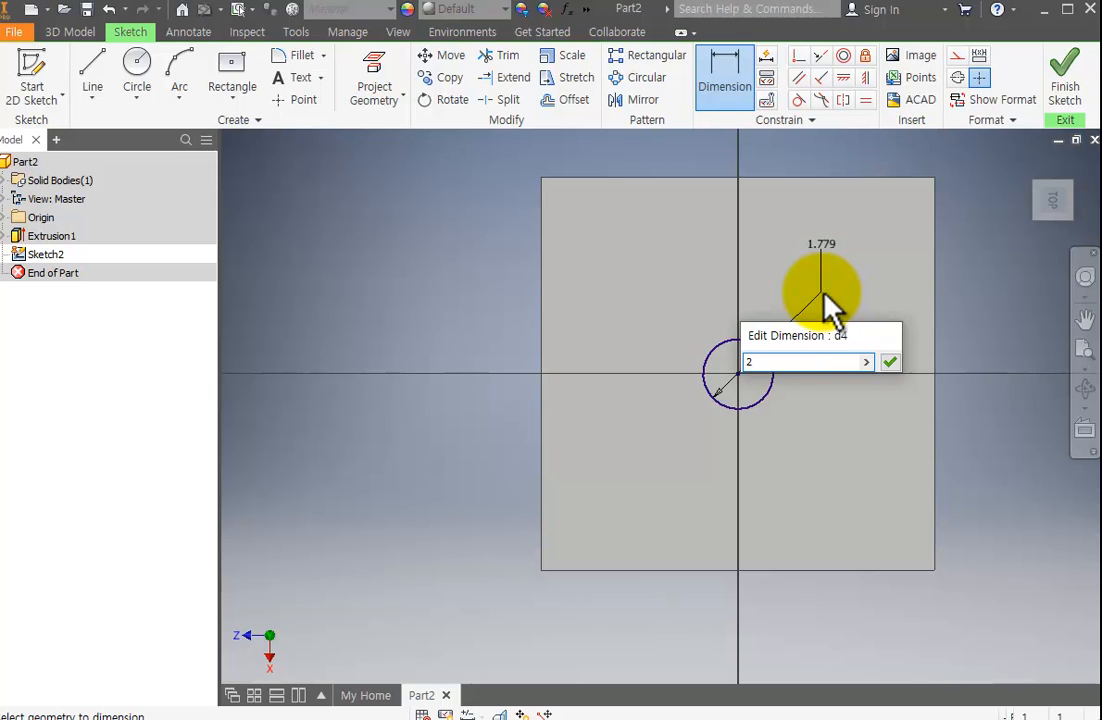
key(Return)
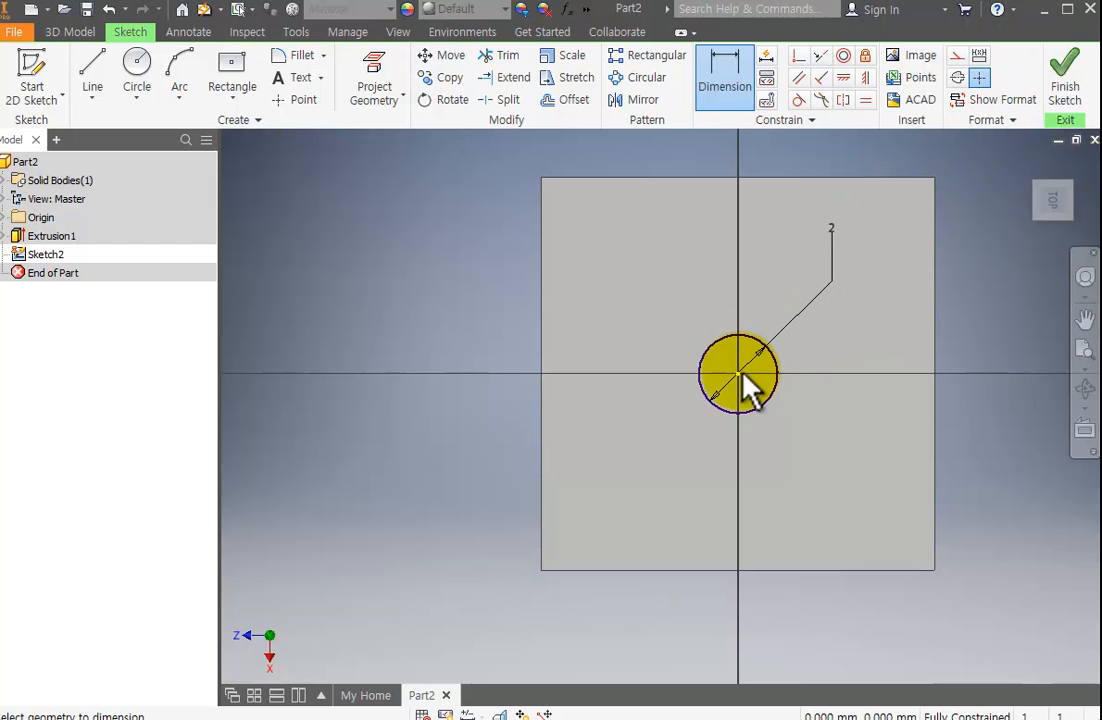
Finish the sketch and extrude the circle as a cut 1 mm deep into the cube's top face.
click(1064, 90)
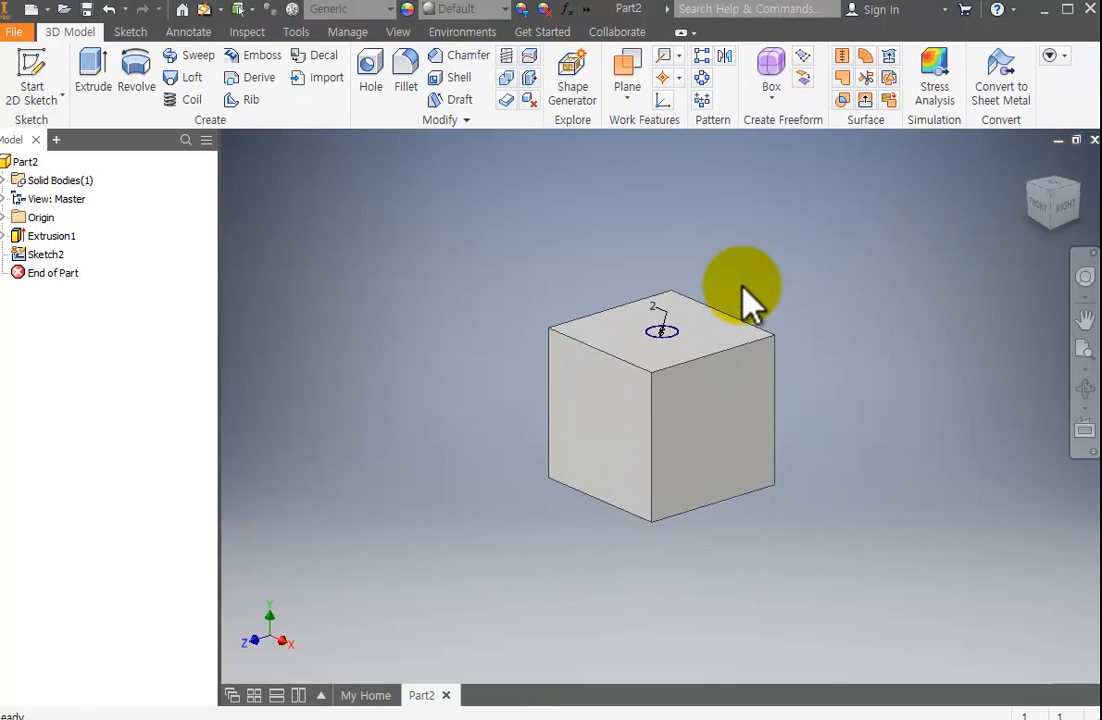
click(91, 72)
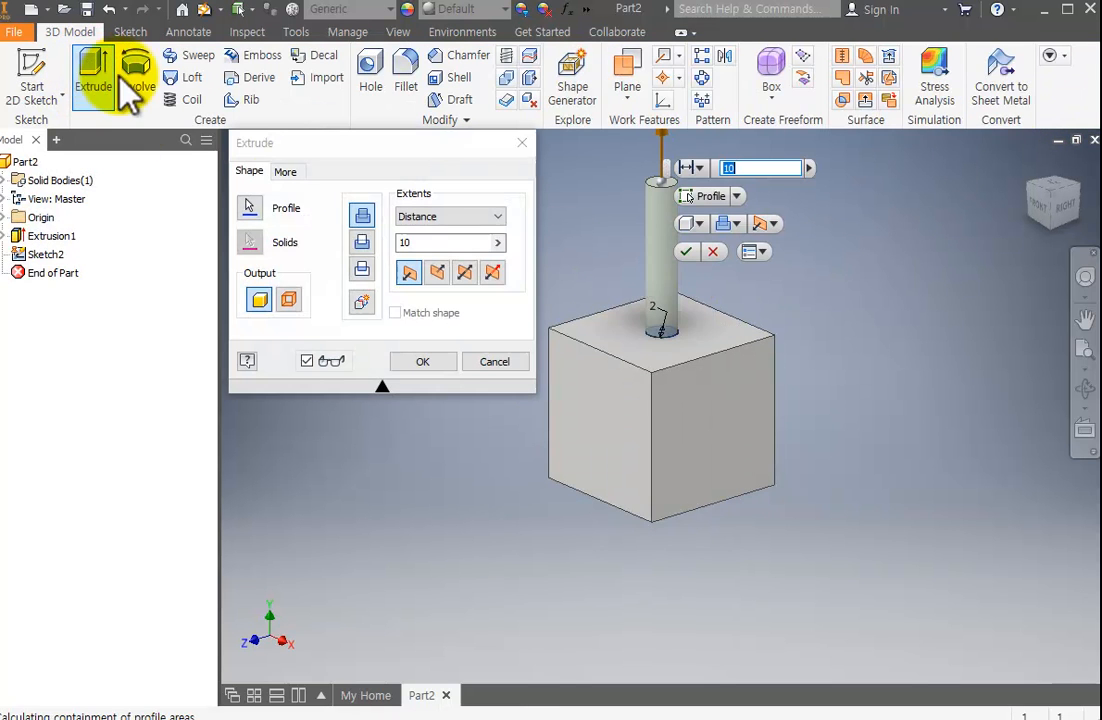
scroll(666, 310, down, 4)
scroll(668, 318, up, 10)
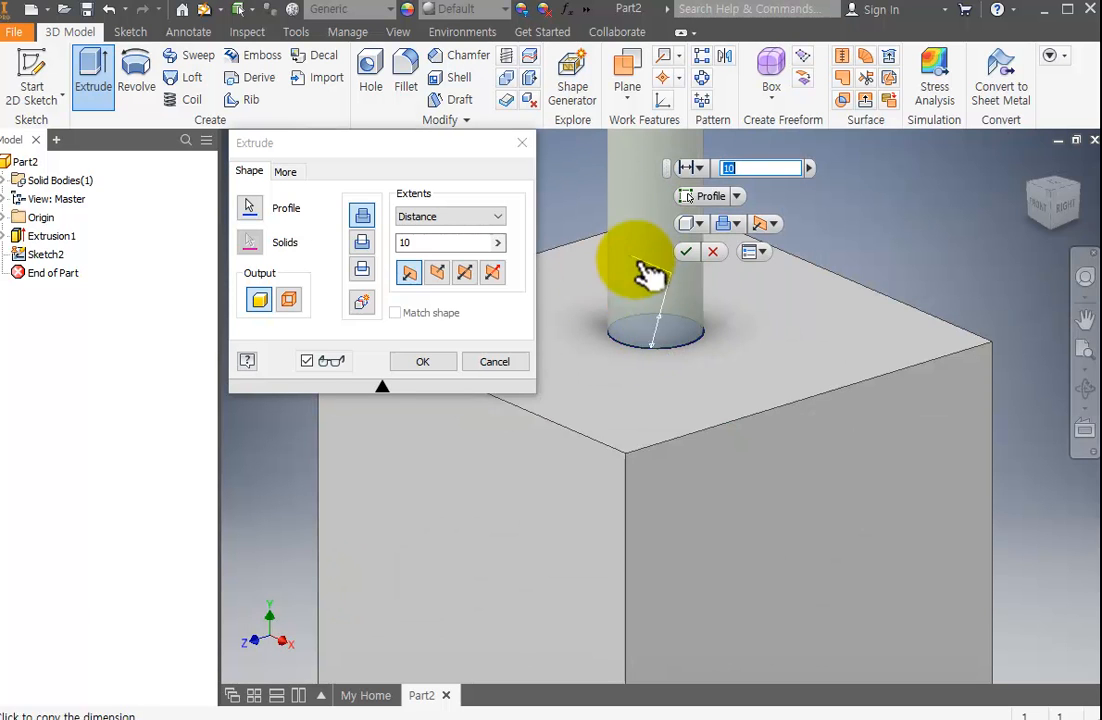
click(362, 242)
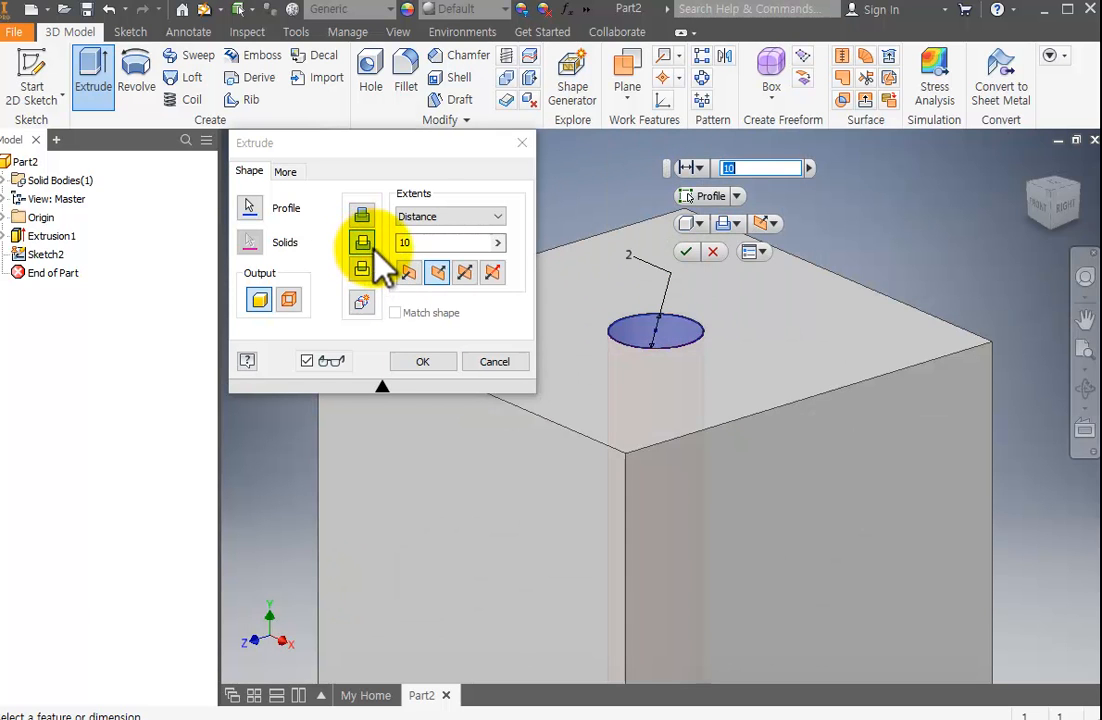
click(437, 272)
key(BackSpace)
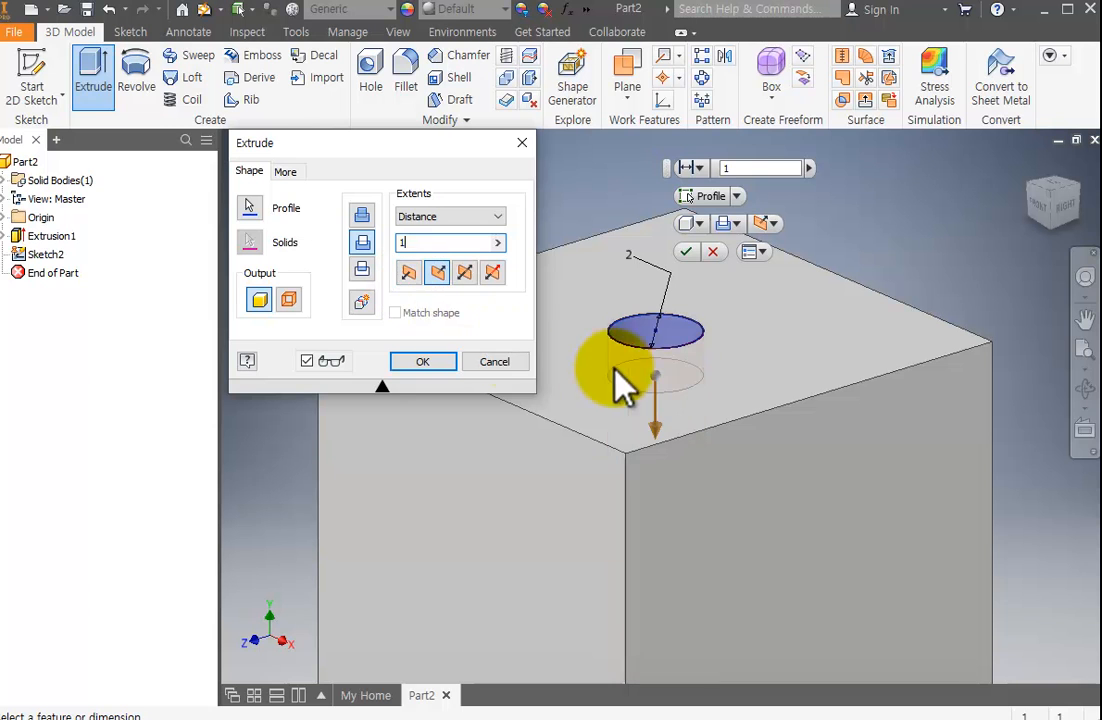
key(Return)
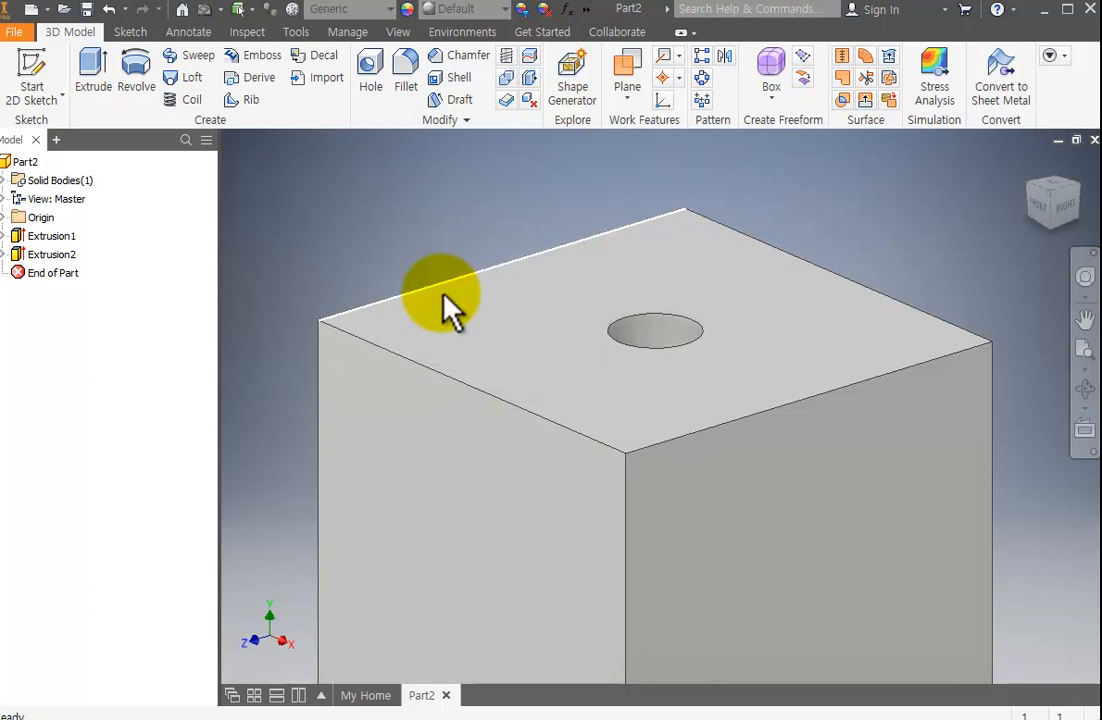
Examine the circular pocket in the cube's top face from several angles.
scroll(729, 394, down, 2)
scroll(734, 376, up, 4)
middle_drag(734, 376, 738, 344)
scroll(738, 344, down, 3)
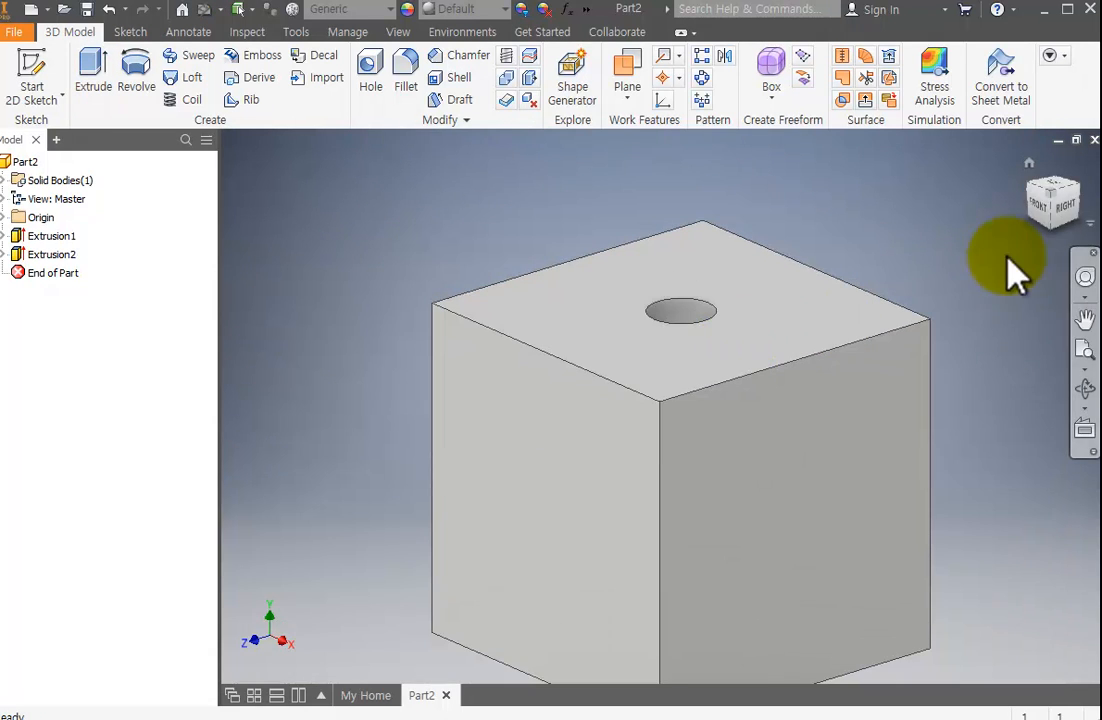
click(1087, 390)
drag(745, 342, 930, 381)
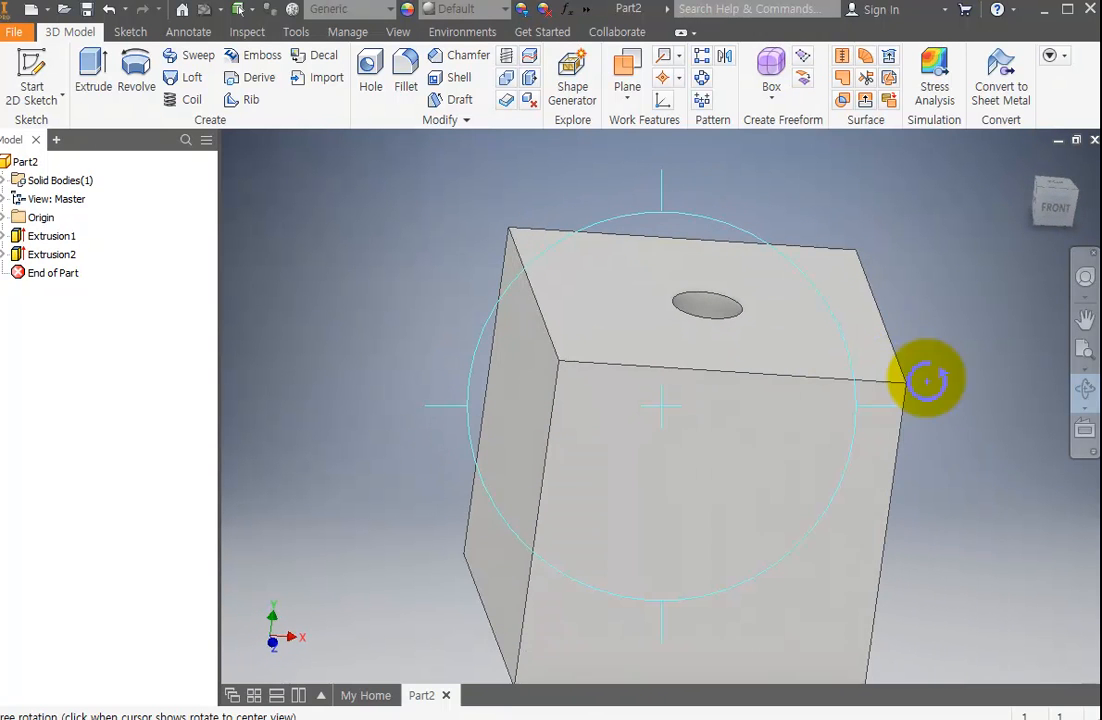
drag(878, 433, 689, 352)
key(Escape)
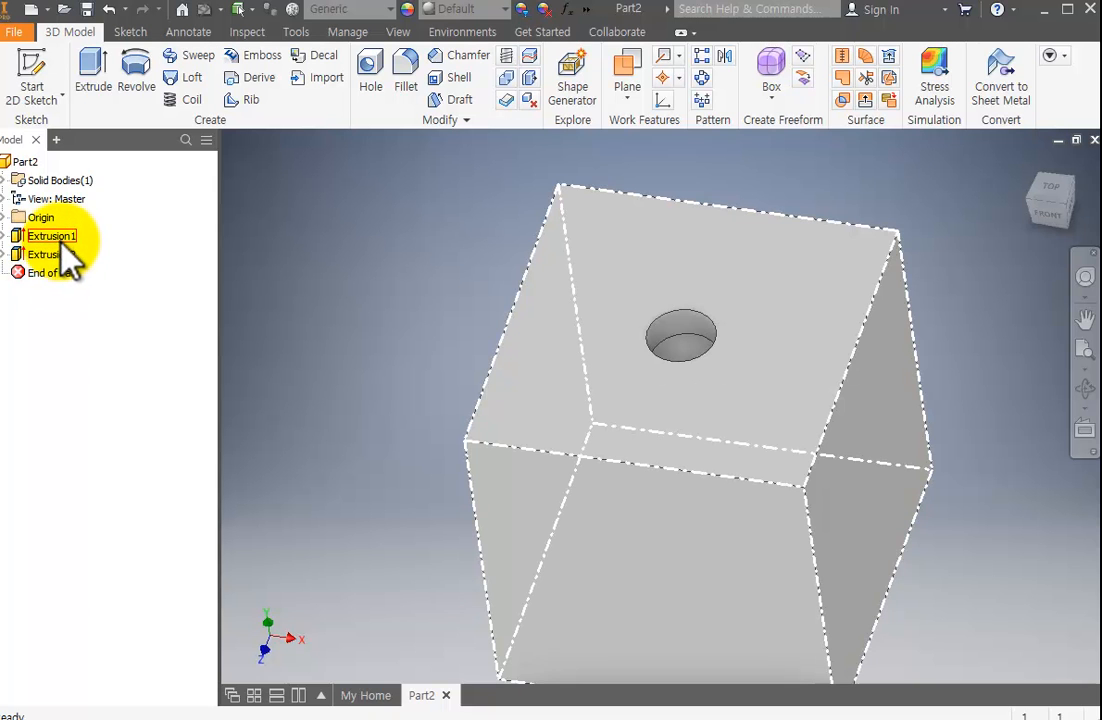
Review the cube's base extrusion and the sketch it was built from in the feature history.
click(62, 240)
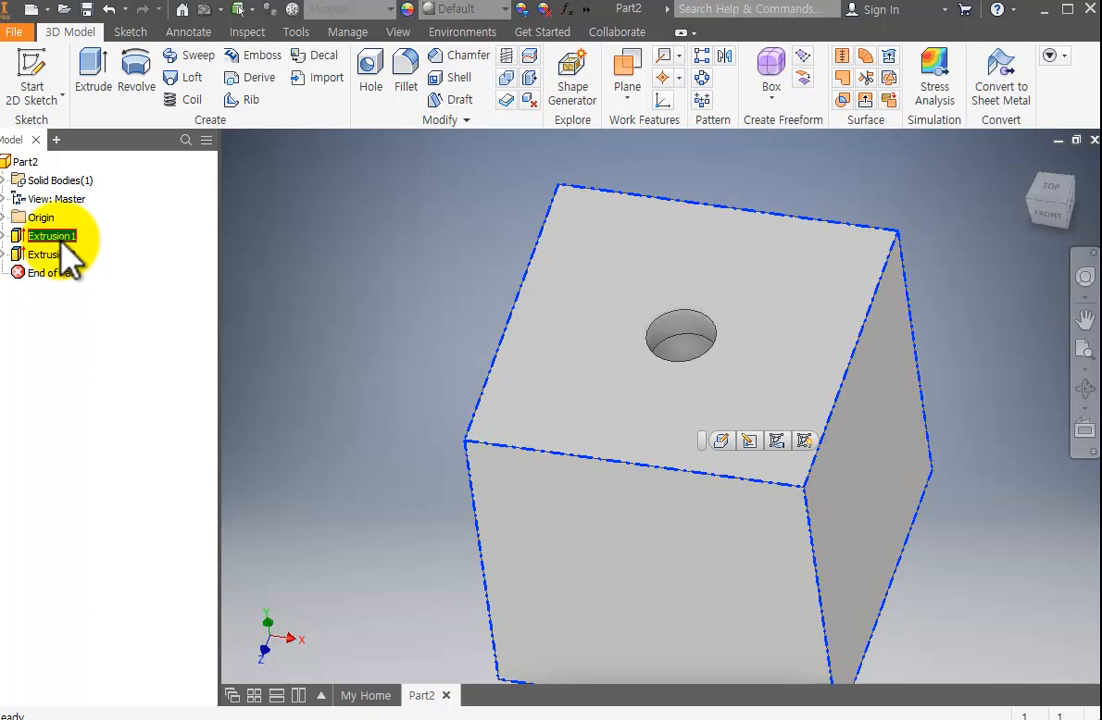
scroll(672, 369, down, 4)
scroll(681, 389, up, 3)
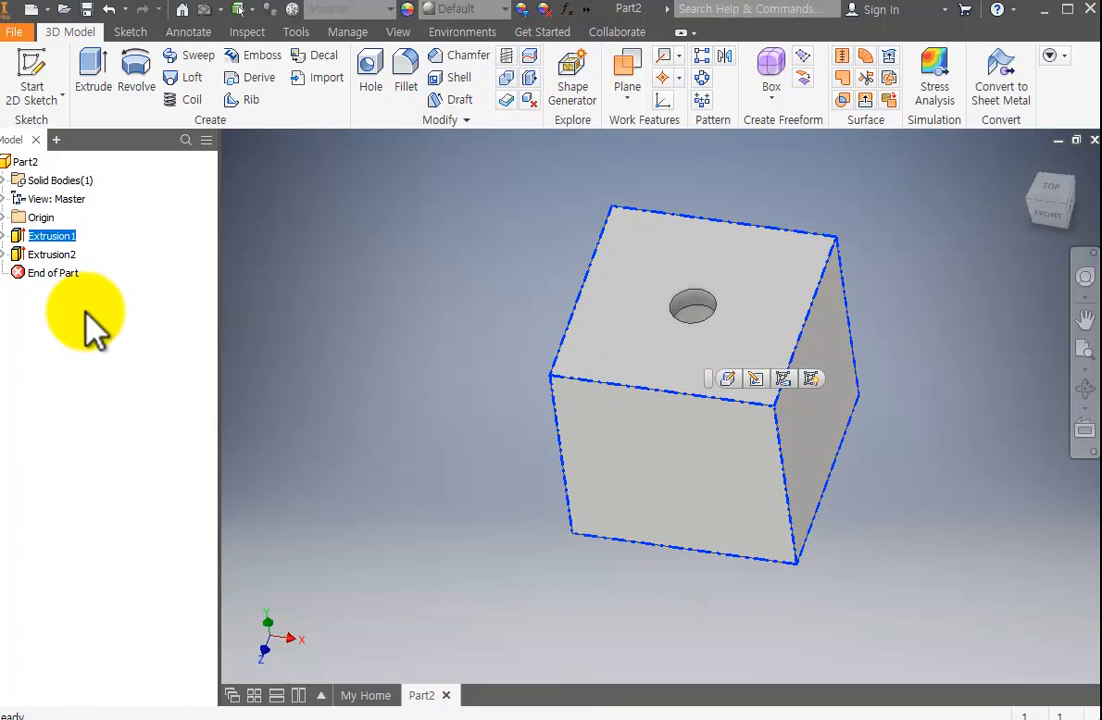
click(5, 236)
click(55, 255)
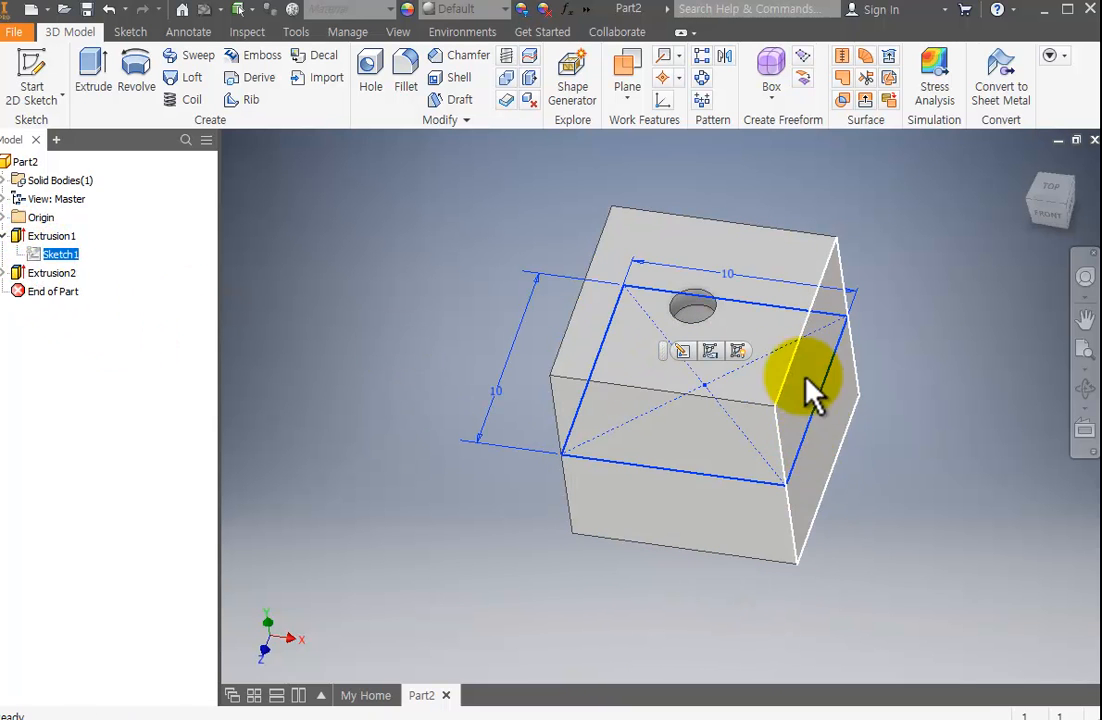
click(69, 236)
click(94, 256)
Edit the circular cut feature, Extrusion2, and set its depth to 0.5 mm.
click(70, 276)
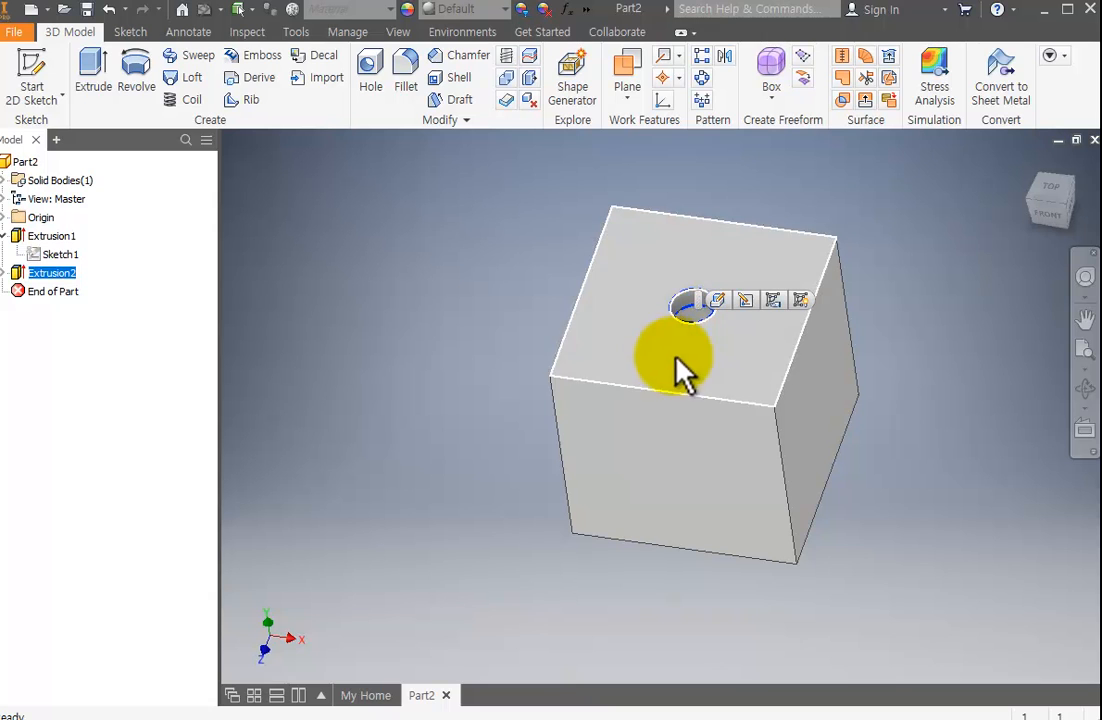
right_click(58, 277)
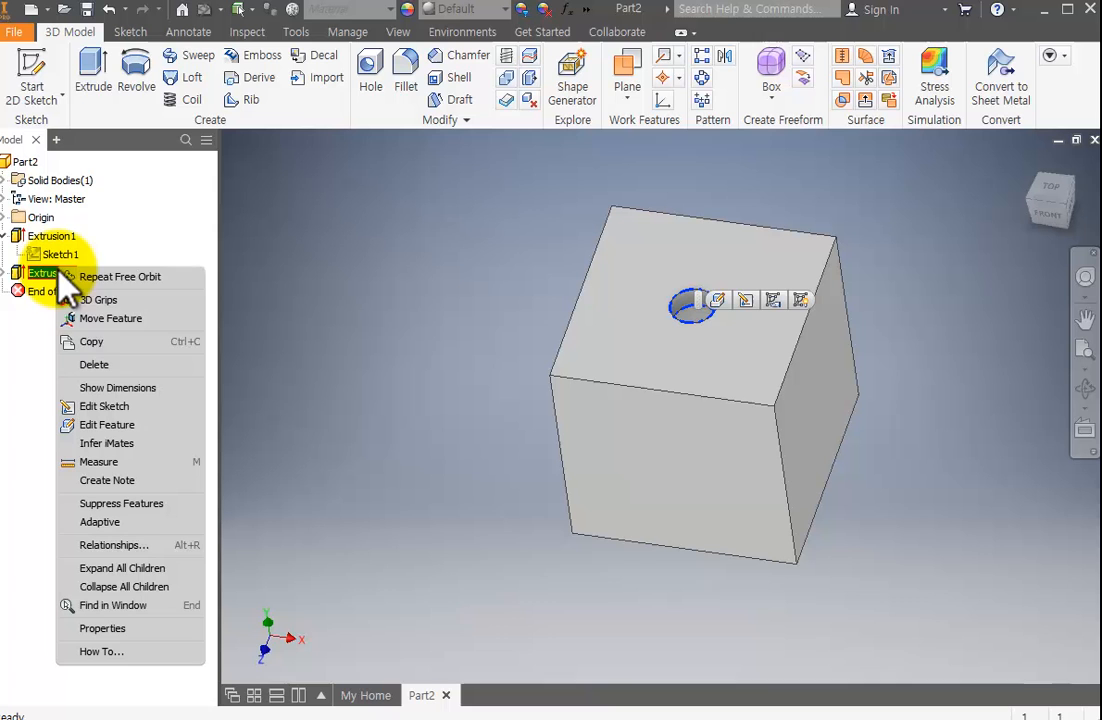
click(118, 424)
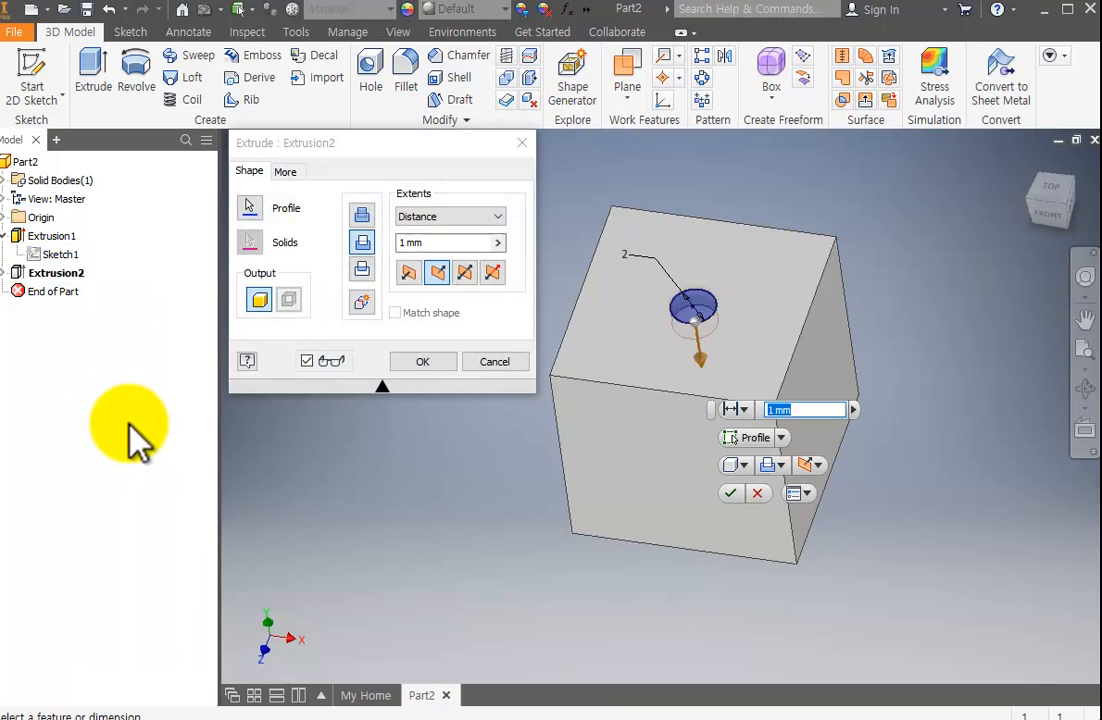
click(403, 243)
text(0.5)
key(Return)
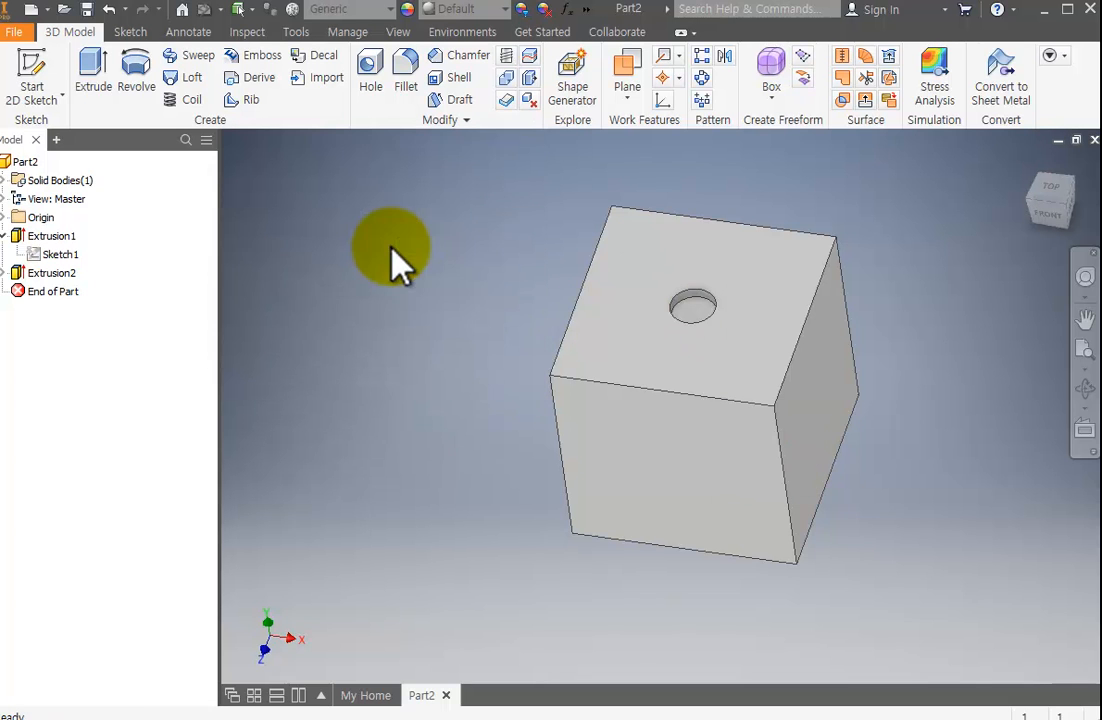
Start a new 2D sketch on the cube's bottom face, opposite the pocket.
scroll(700, 325, up, 3)
scroll(698, 311, down, 6)
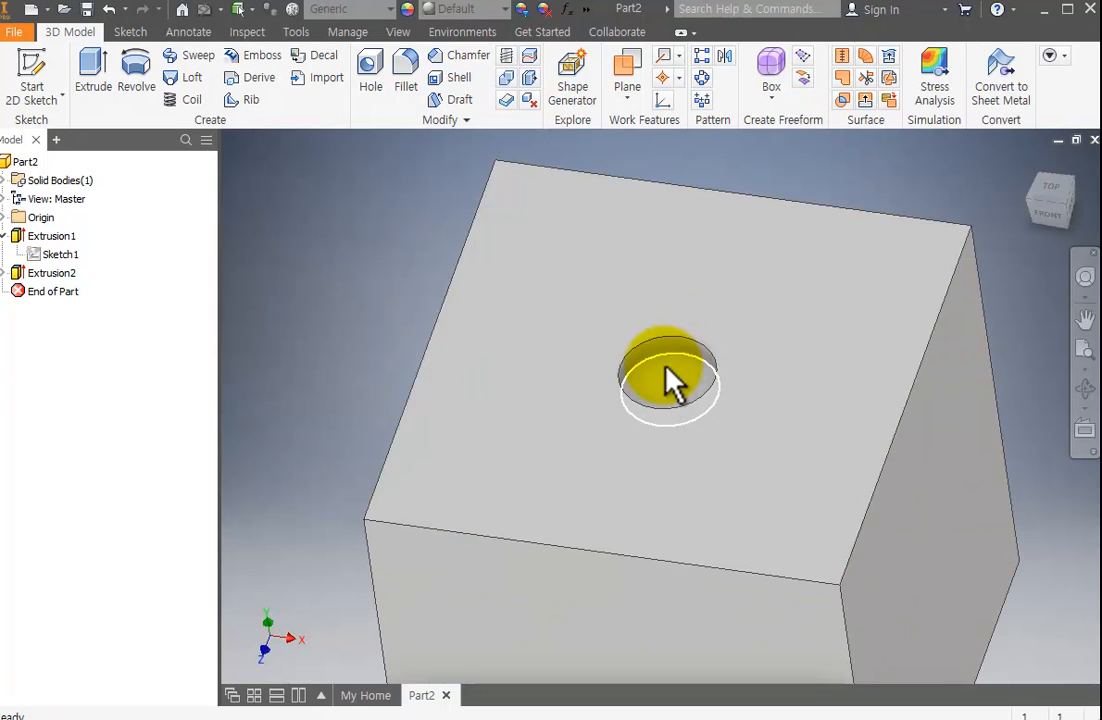
scroll(748, 417, up, 5)
middle_drag(777, 419, 739, 348)
click(1085, 390)
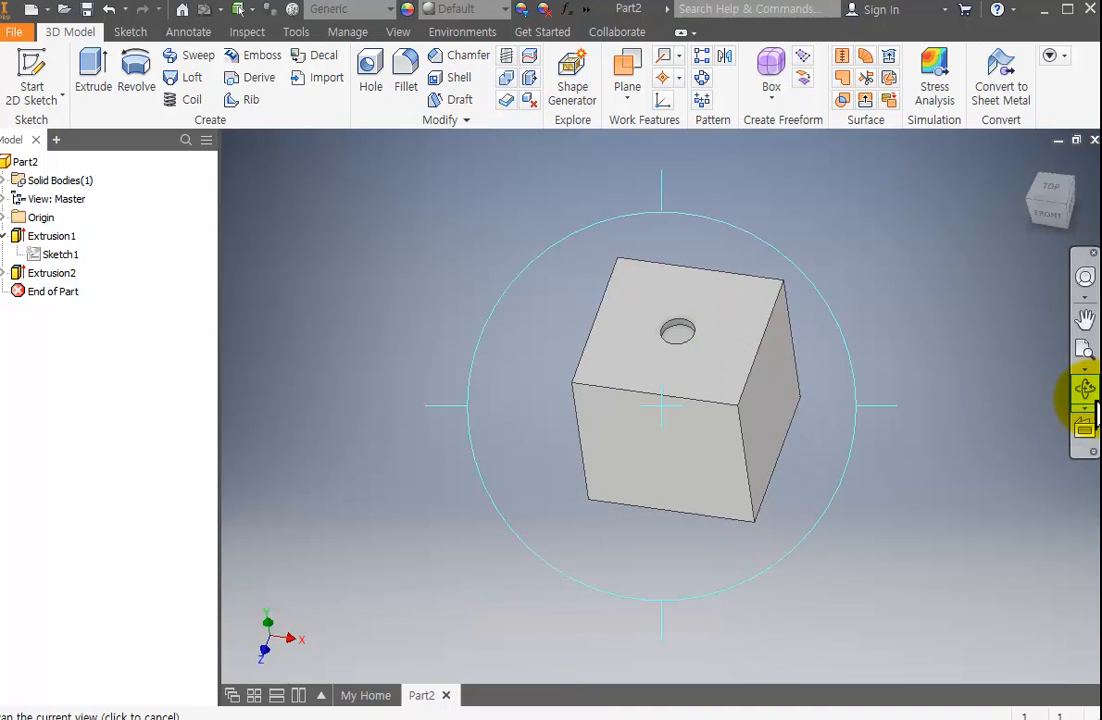
drag(692, 532, 696, 433)
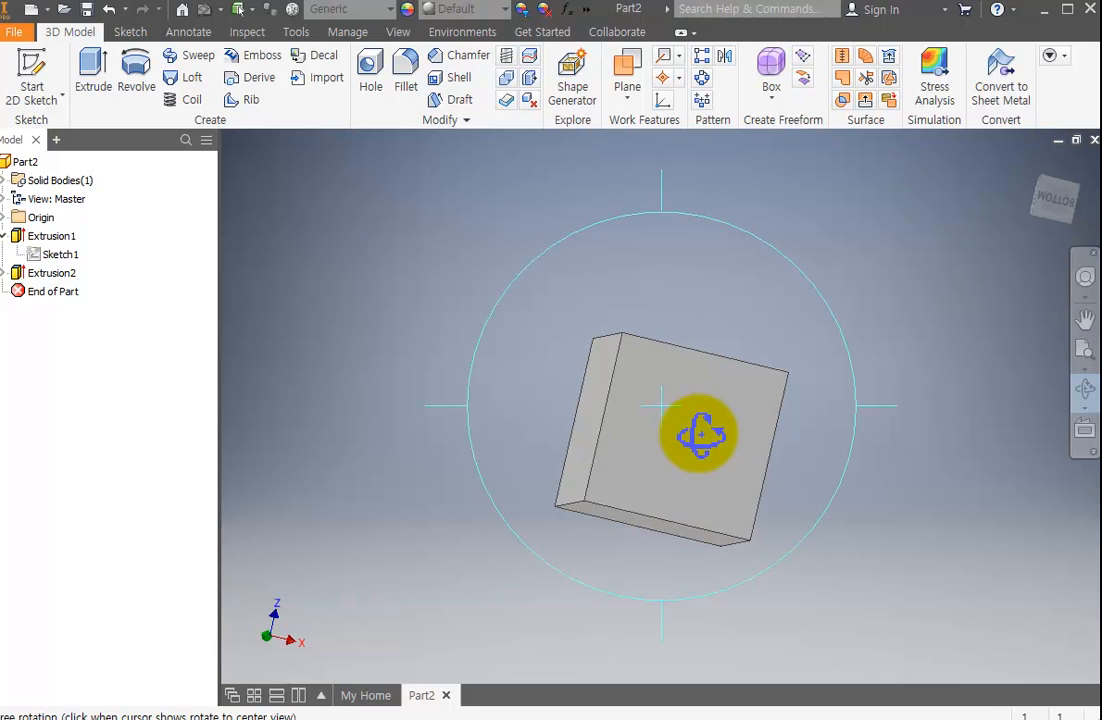
key(Escape)
click(30, 78)
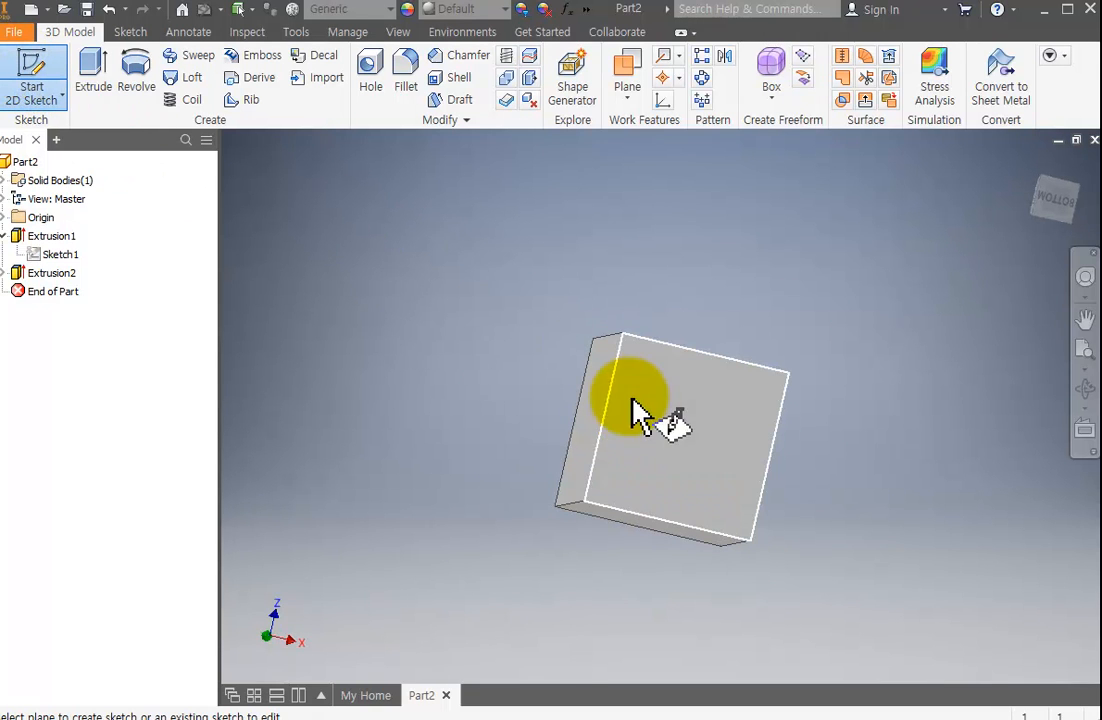
click(651, 450)
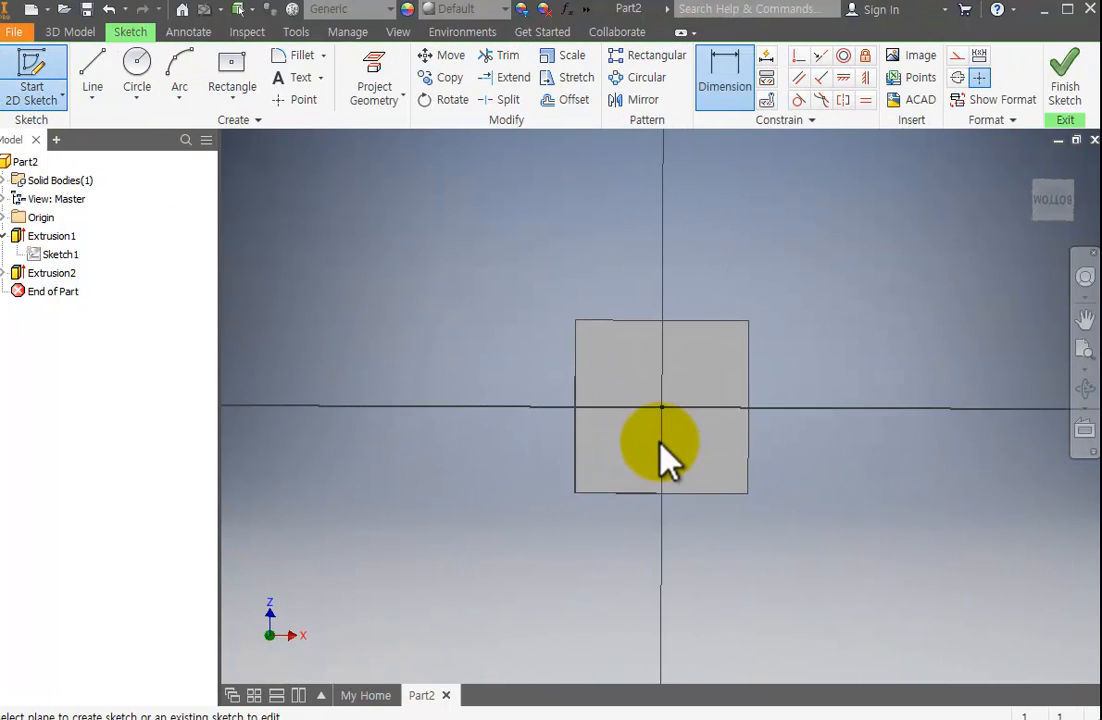
scroll(664, 411, up, 3)
middle_drag(664, 410, 758, 416)
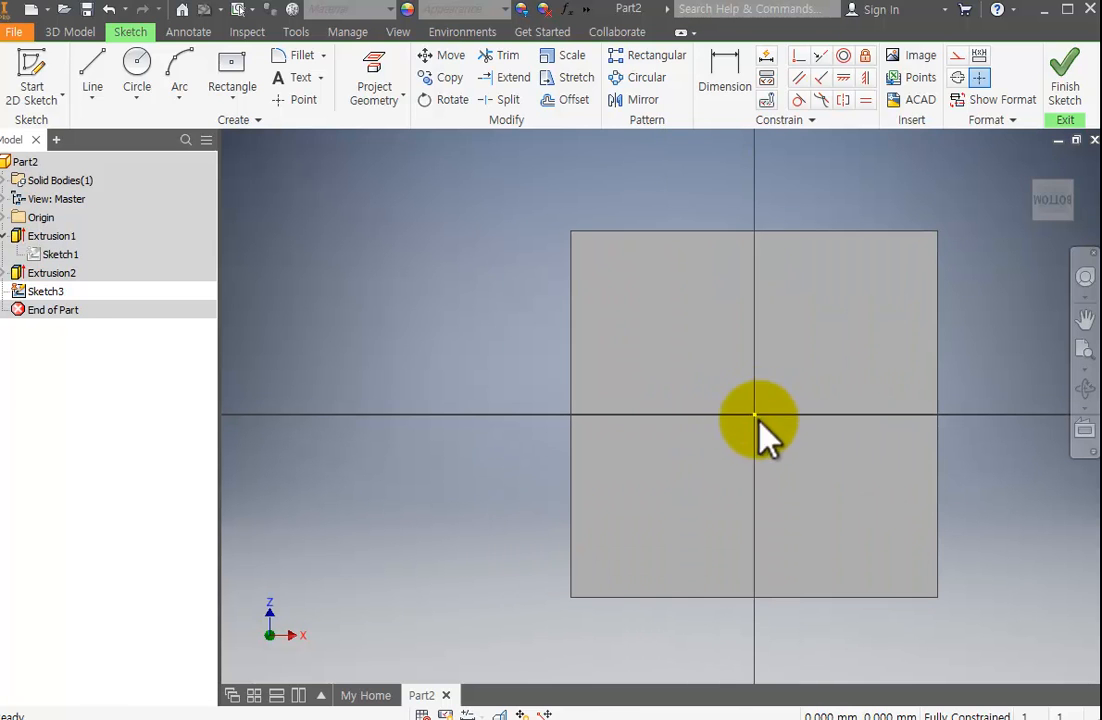
Draw two circles about 1.4 mm and 1.3 mm in diameter on the horizontal axis, one on each side of the origin.
click(138, 68)
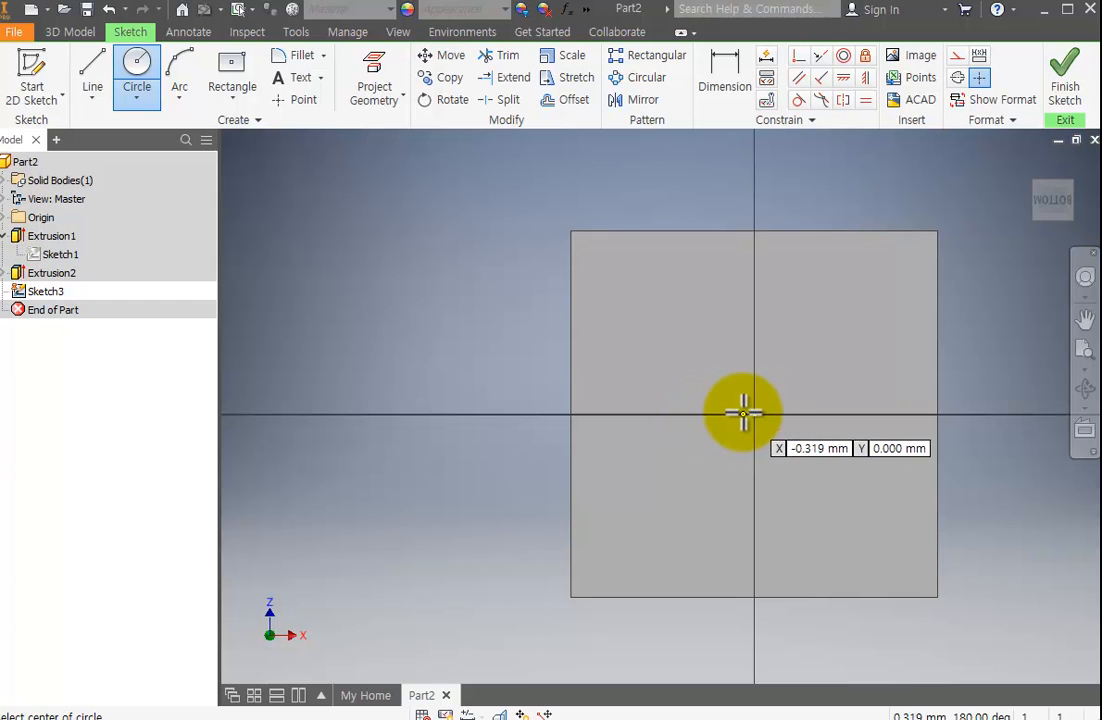
click(667, 414)
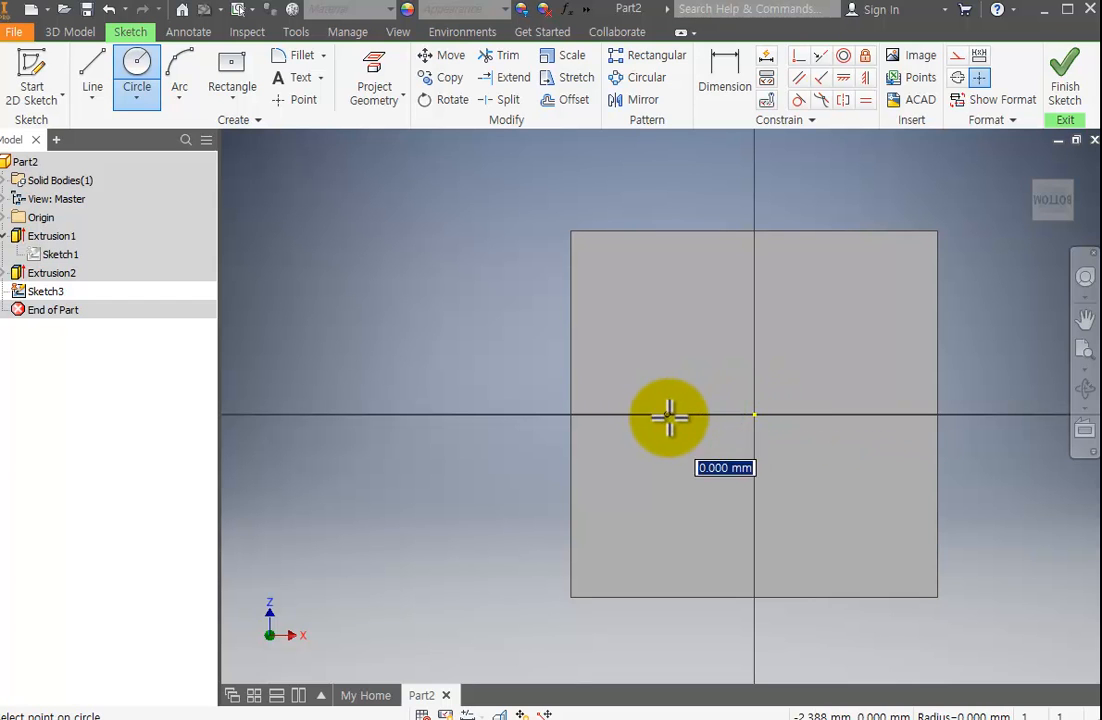
click(685, 433)
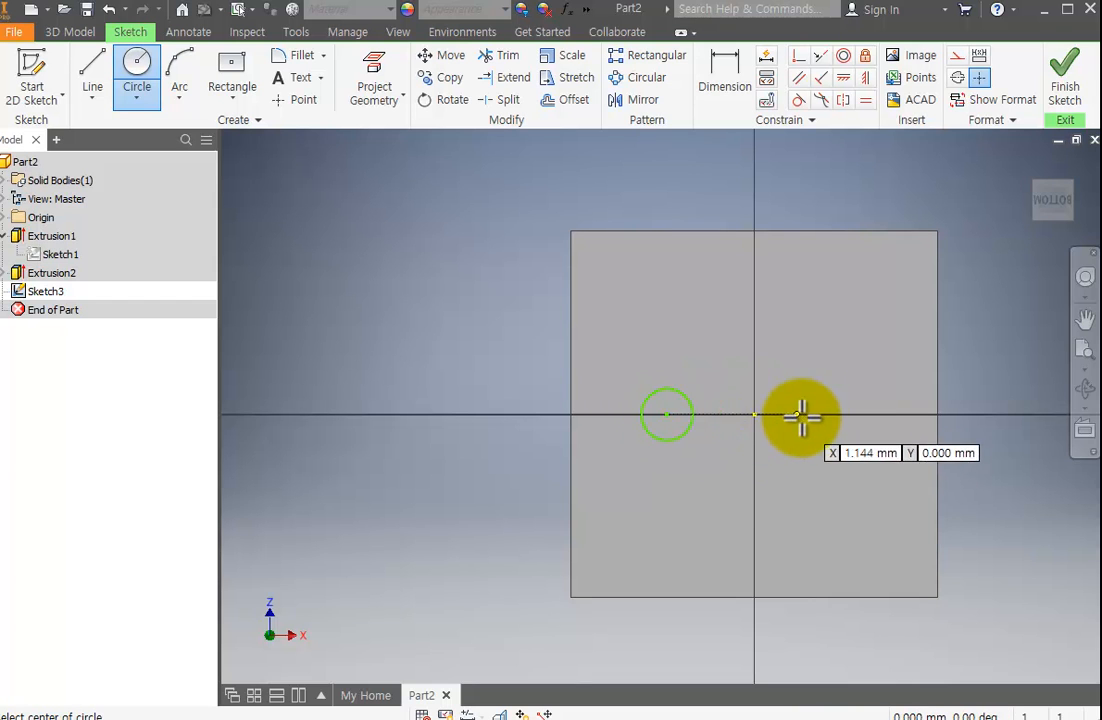
click(848, 412)
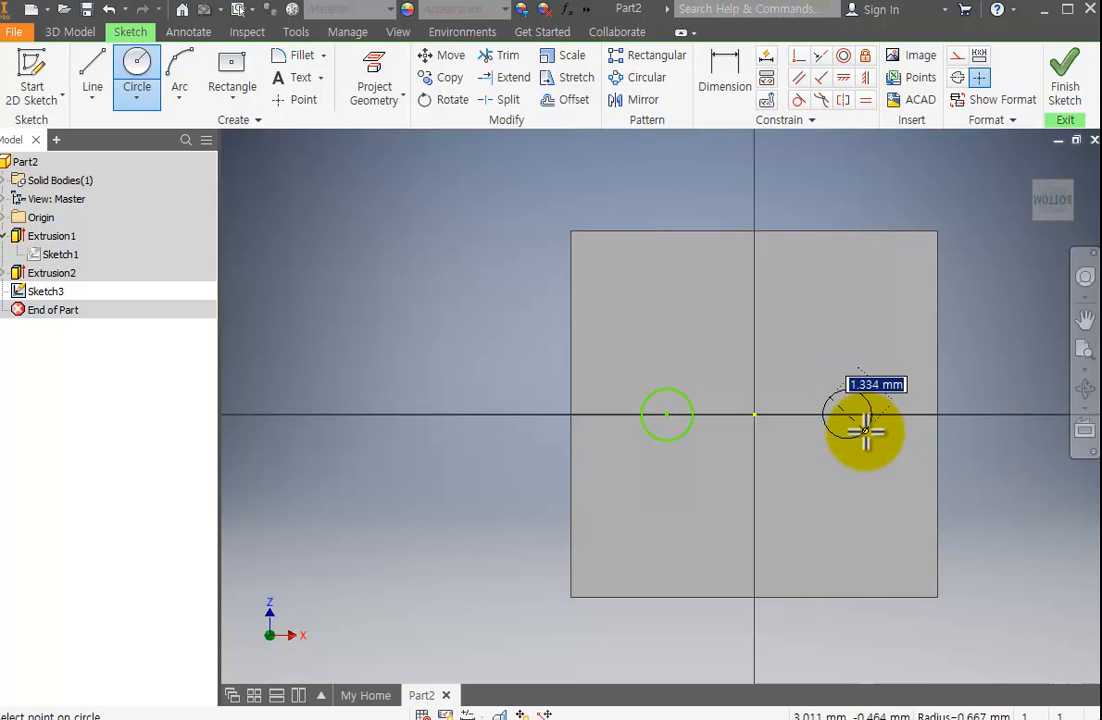
click(862, 431)
key(Escape)
scroll(820, 460, down, 2)
scroll(810, 455, up, 3)
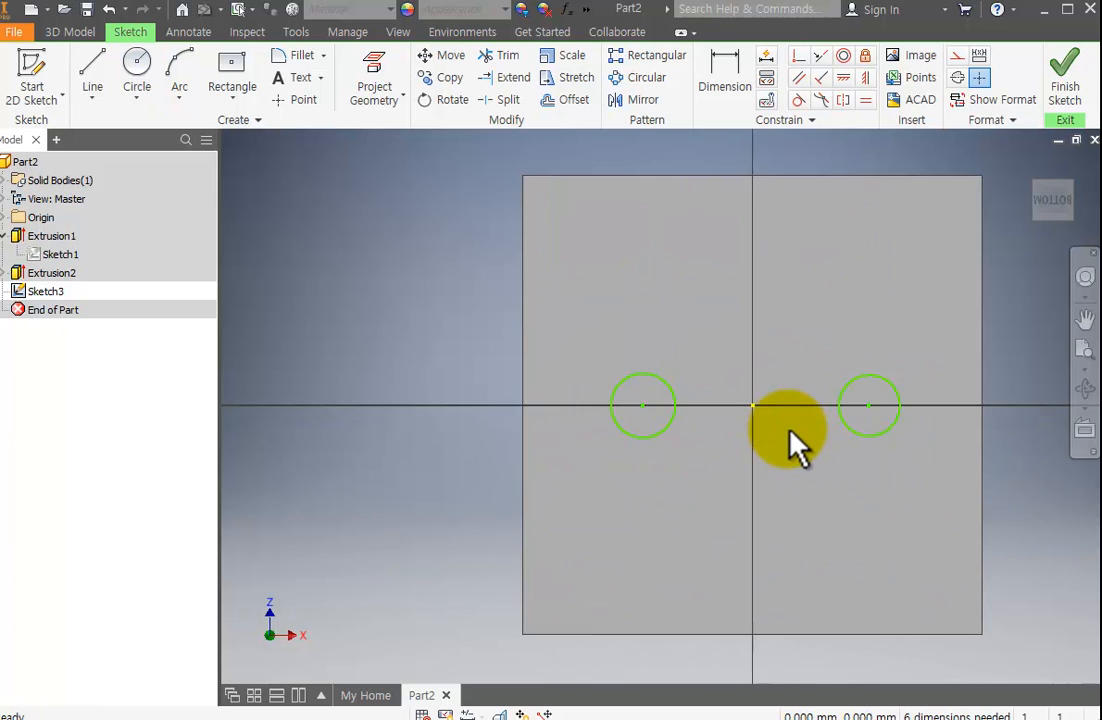
scroll(792, 450, down, 3)
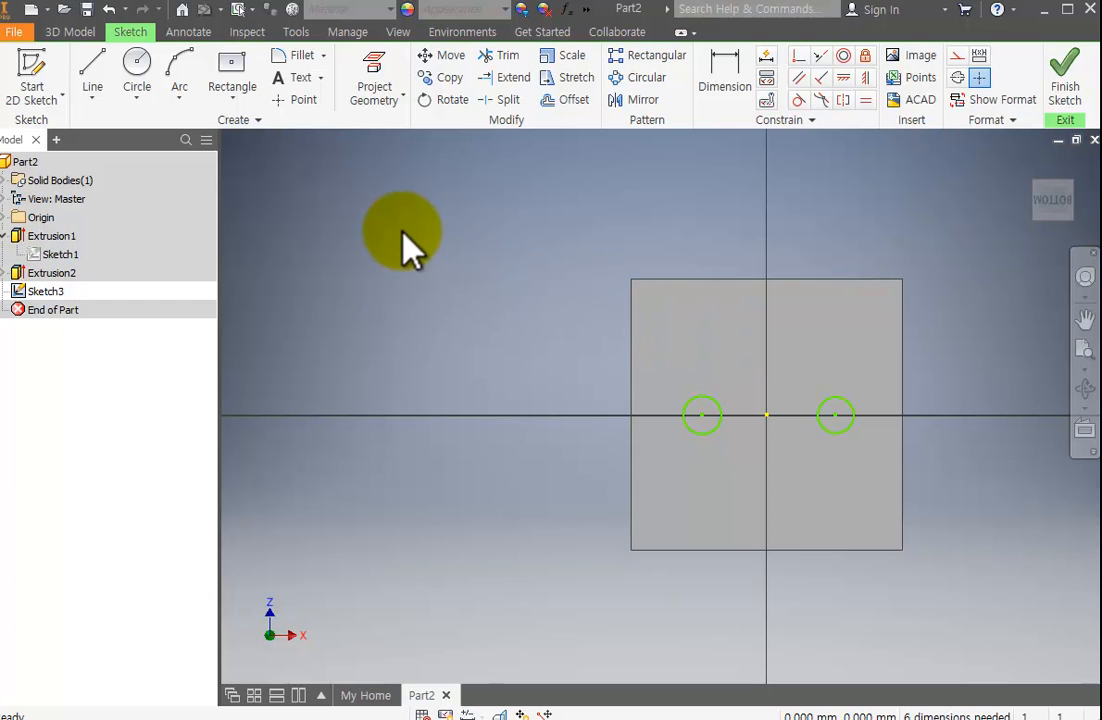
Dimension the diameters of the two circles on either side of the origin, setting each to 2 mm.
click(728, 92)
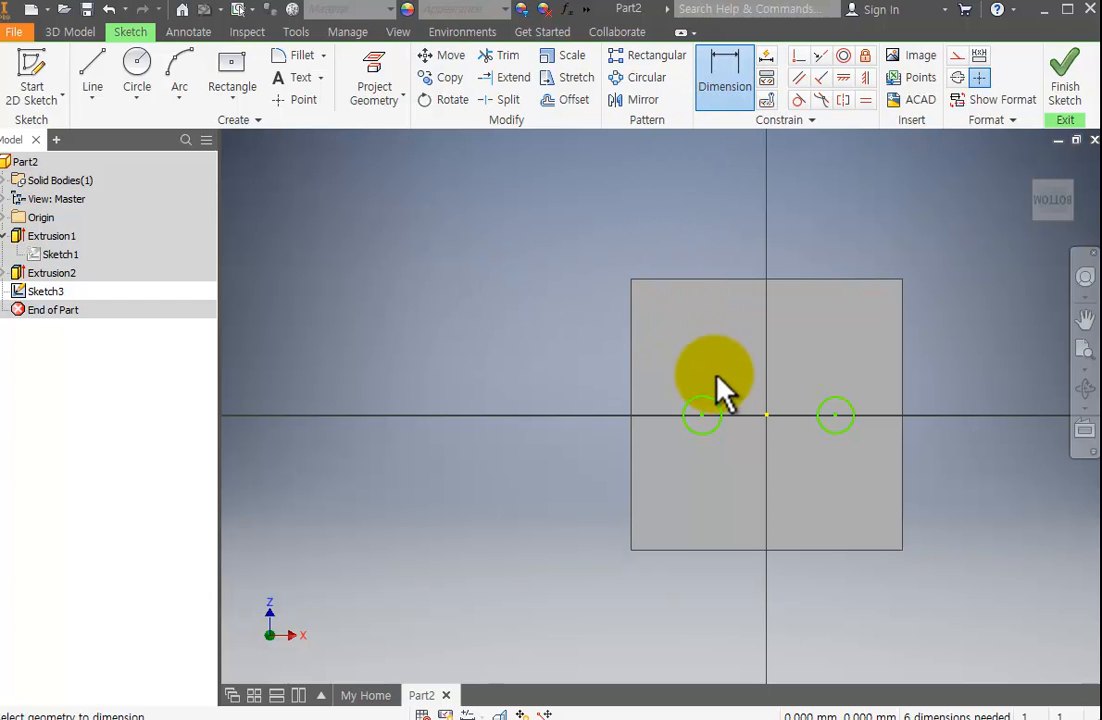
click(713, 403)
click(728, 348)
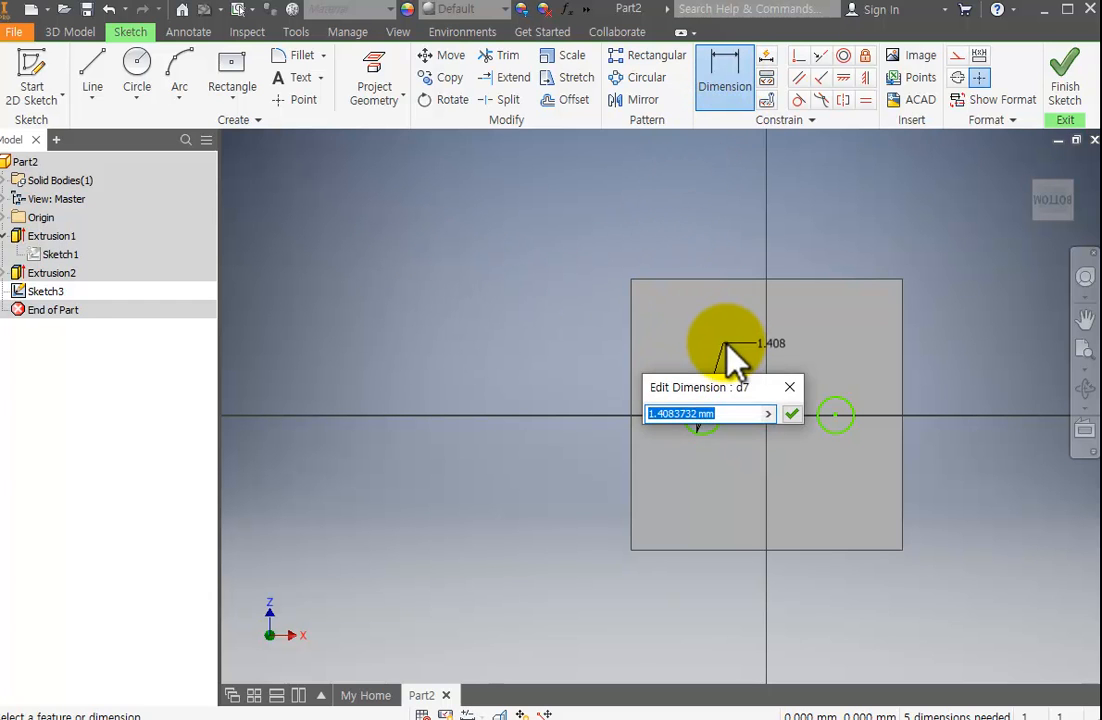
text(2)
key(Return)
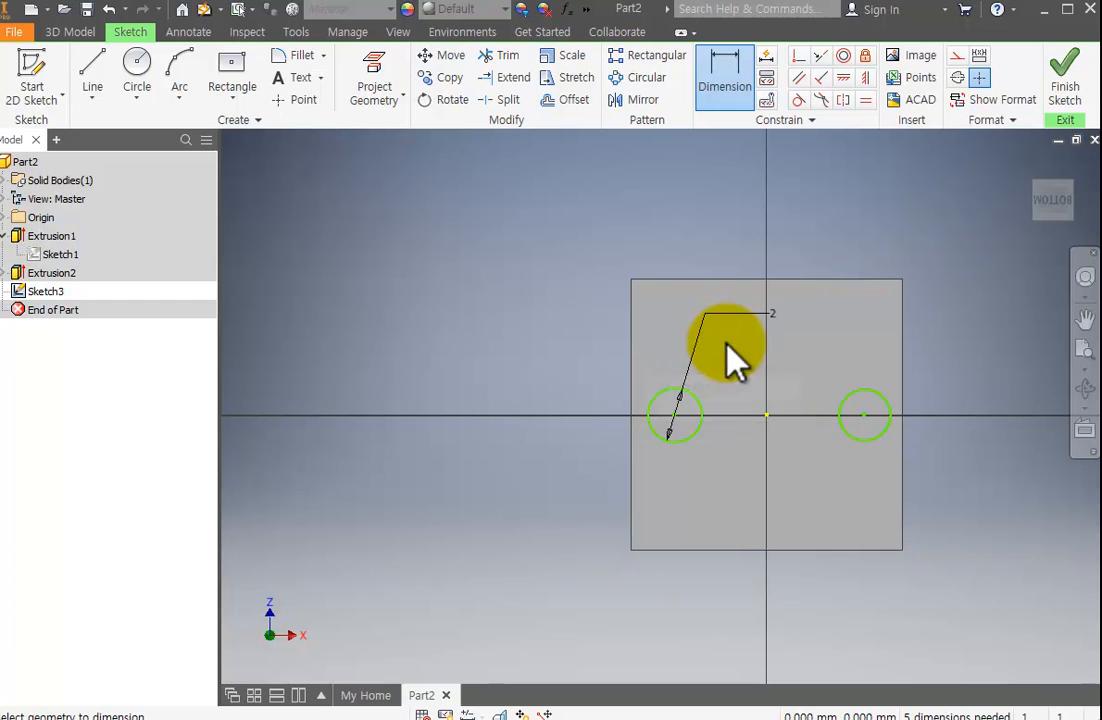
click(876, 392)
click(892, 366)
text(2)
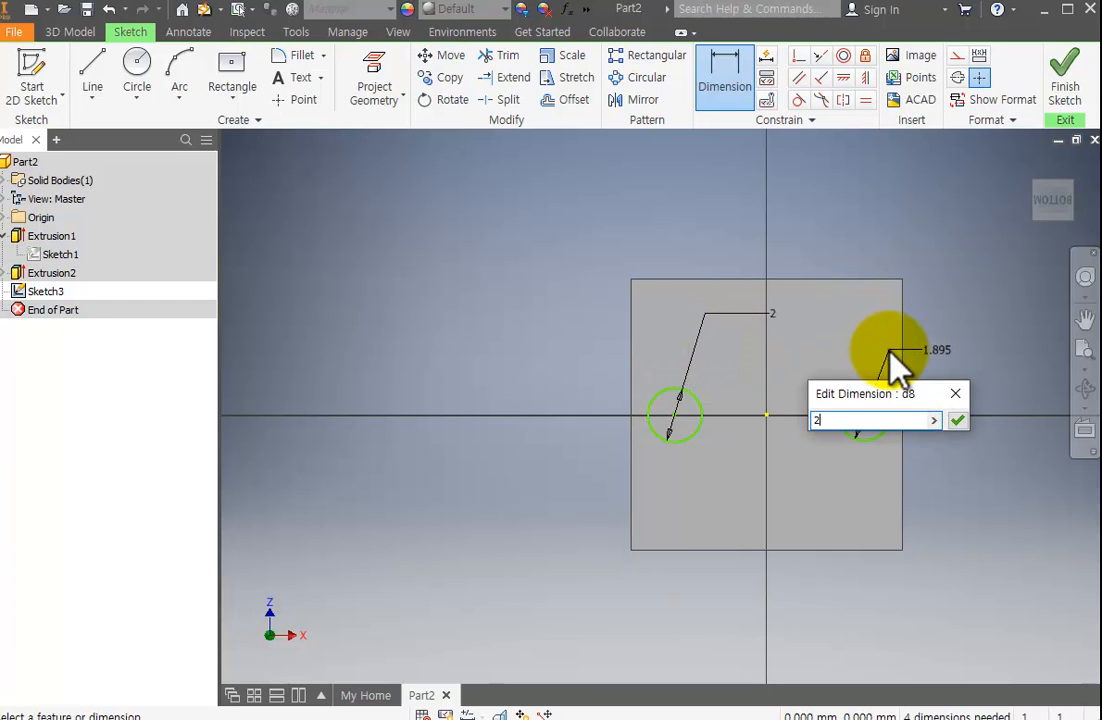
key(Return)
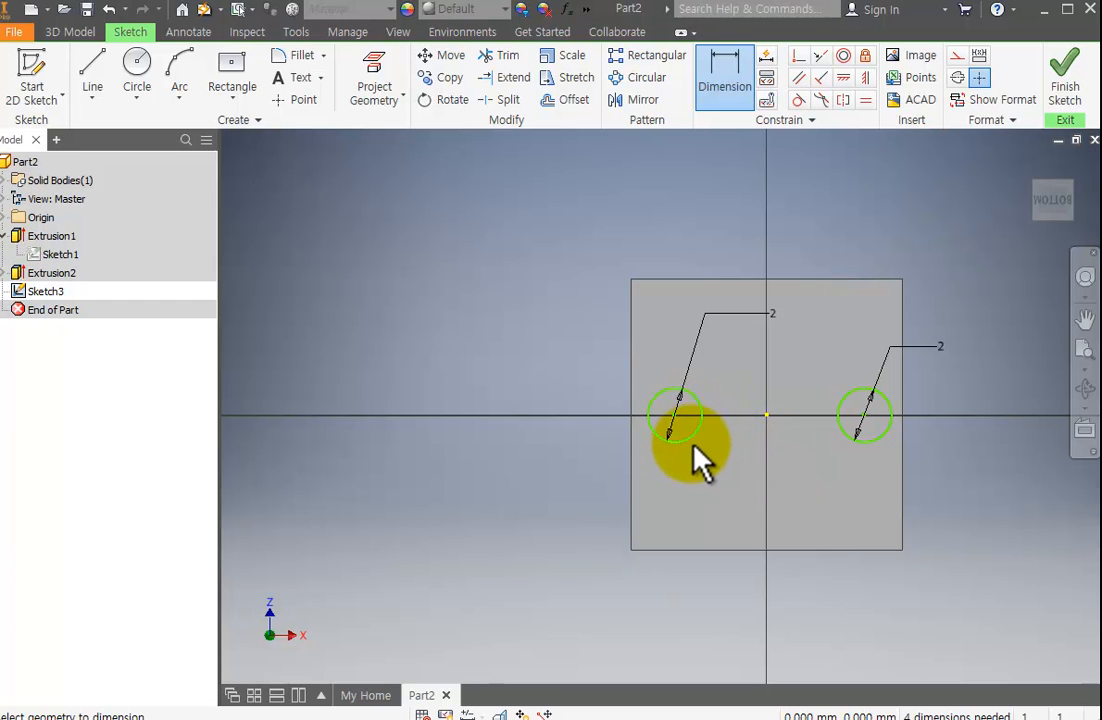
Test the freedom of the circles by moving the left one off the horizontal axis, then return both centres to the axis.
scroll(703, 432, down, 2)
scroll(707, 435, up, 6)
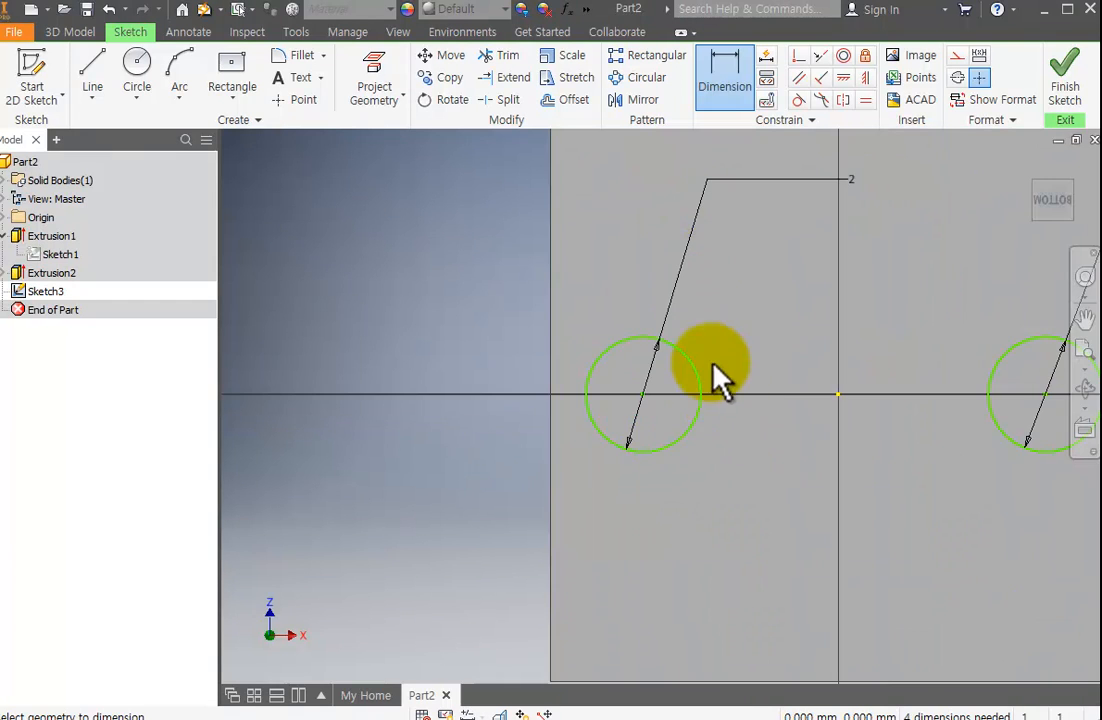
key(Escape)
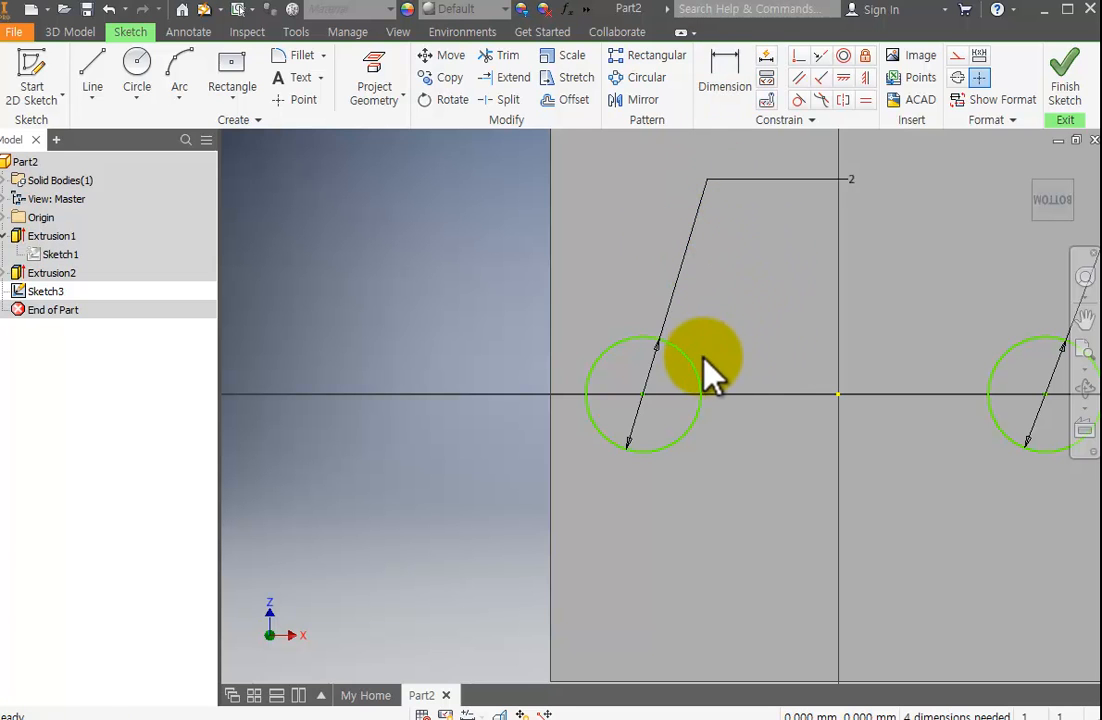
drag(646, 393, 671, 502)
drag(671, 502, 675, 281)
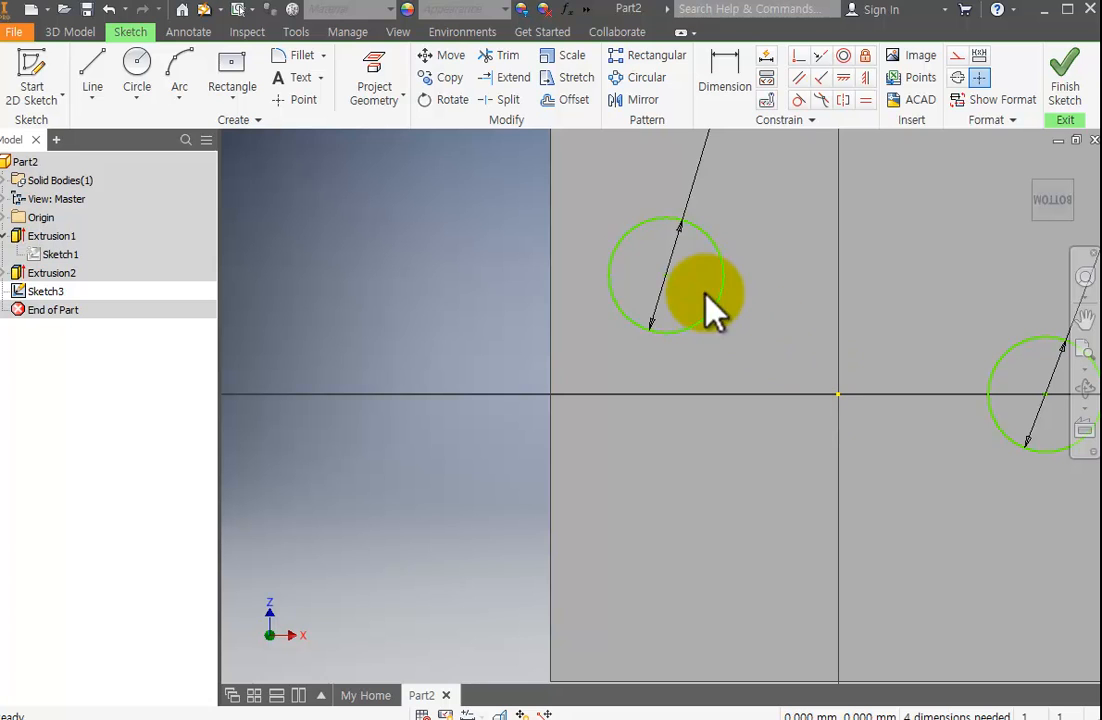
mouse_move(664, 277)
mouse_down()
mouse_move(677, 443)
mouse_move(660, 388)
mouse_up()
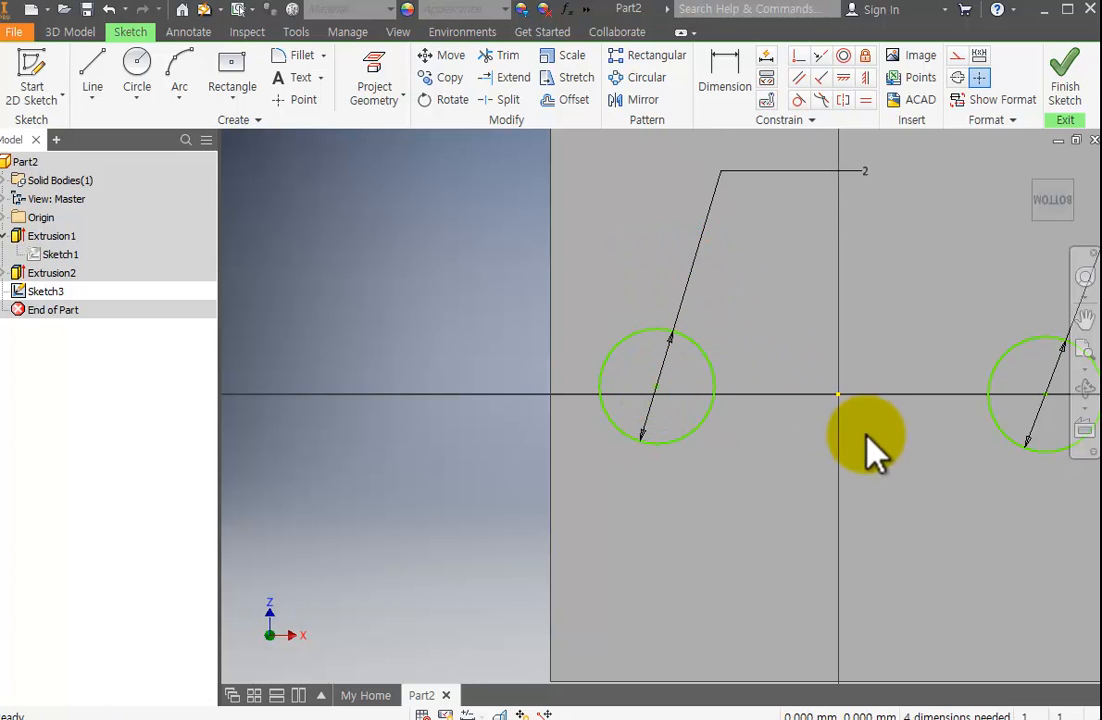
mouse_move(1043, 378)
mouse_down()
mouse_move(977, 271)
mouse_move(979, 411)
mouse_move(1013, 475)
mouse_move(993, 352)
mouse_move(1016, 394)
mouse_up()
drag(658, 388, 662, 394)
Shift both circles along the horizontal axis toward the origin, one on each side.
scroll(755, 405, down, 5)
scroll(861, 423, up, 8)
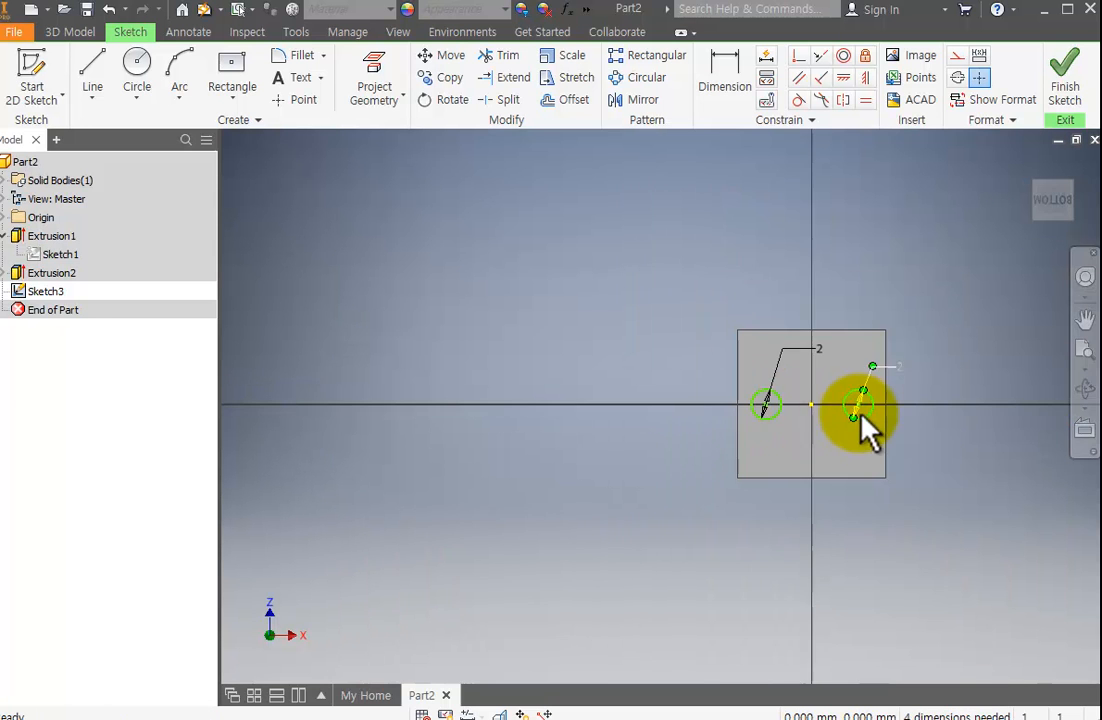
middle_drag(861, 423, 758, 423)
scroll(750, 423, down, 4)
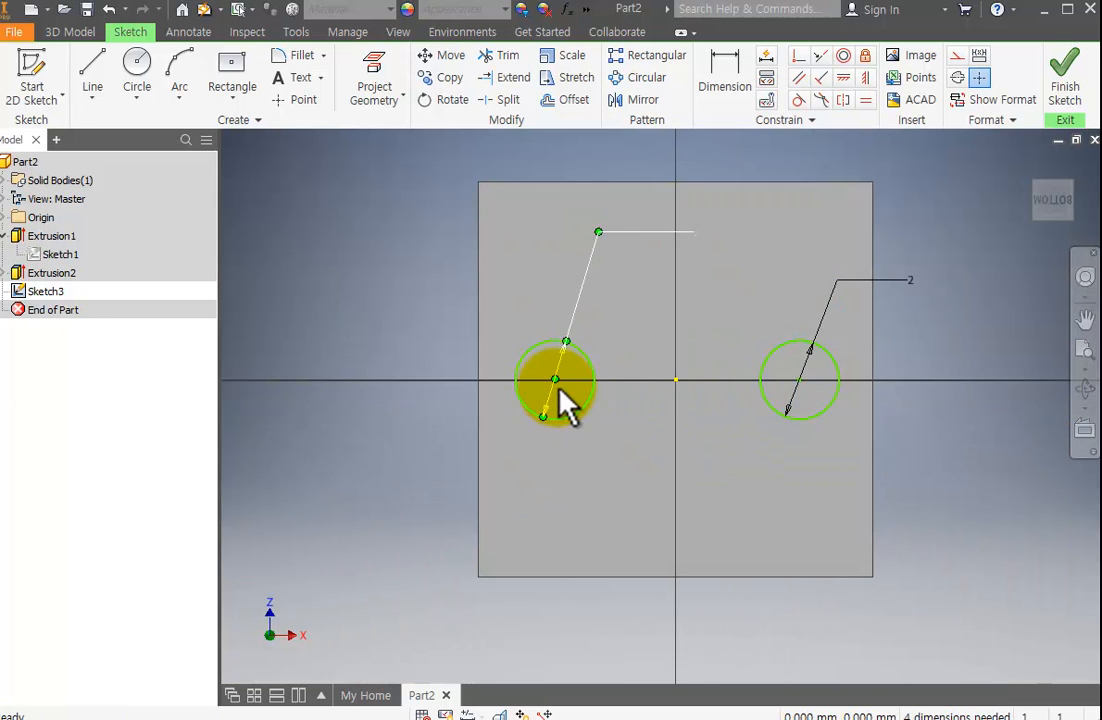
scroll(592, 388, up, 3)
scroll(575, 387, down, 5)
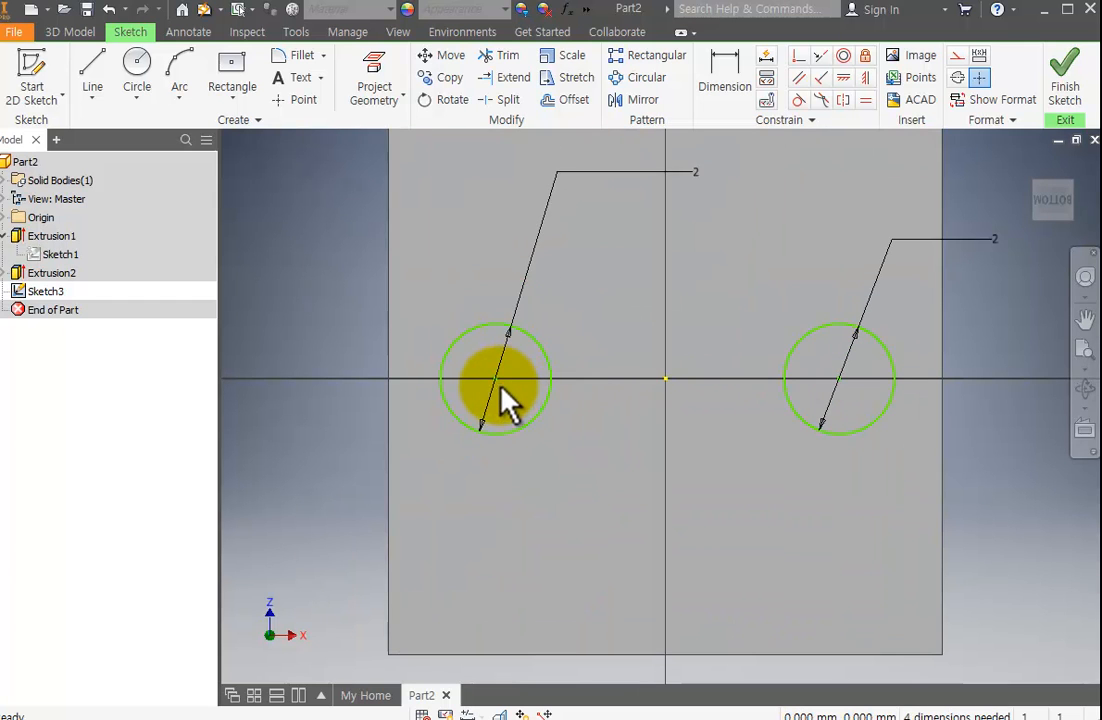
mouse_move(494, 379)
mouse_down()
mouse_move(554, 364)
mouse_move(575, 378)
mouse_up()
mouse_move(825, 378)
mouse_down()
mouse_move(752, 378)
mouse_move(762, 379)
mouse_up()
scroll(660, 400, up, 3)
scroll(659, 395, down, 3)
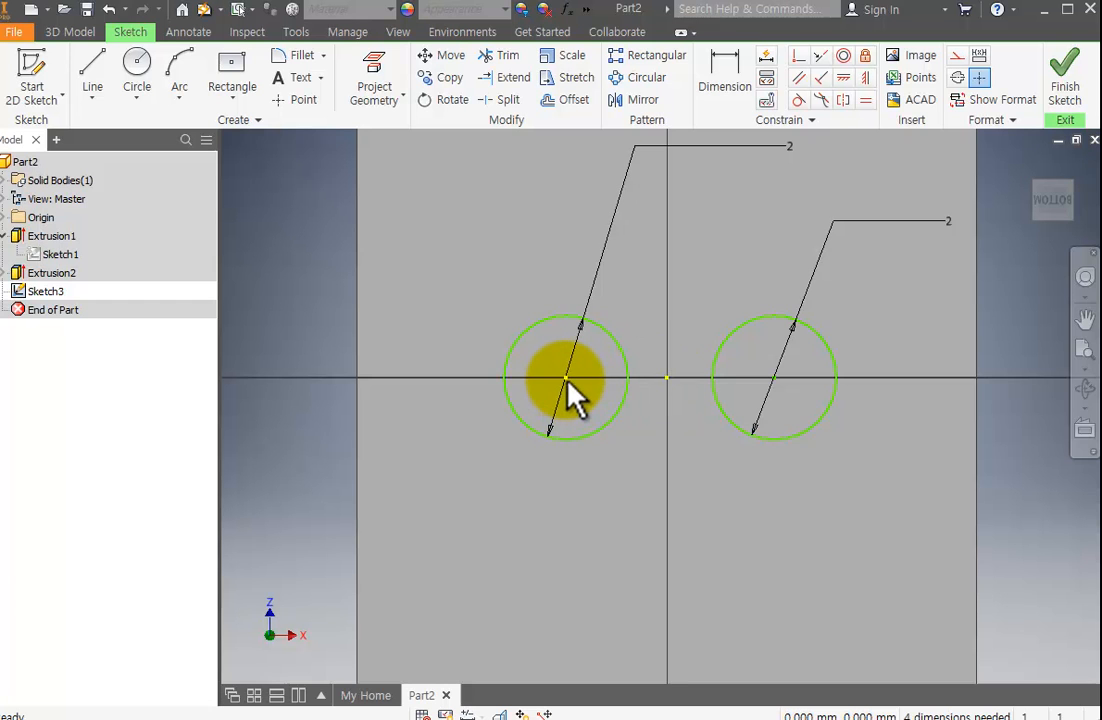
Apply a horizontal constraint between the left circle's centre and the origin point.
mouse_move(567, 379)
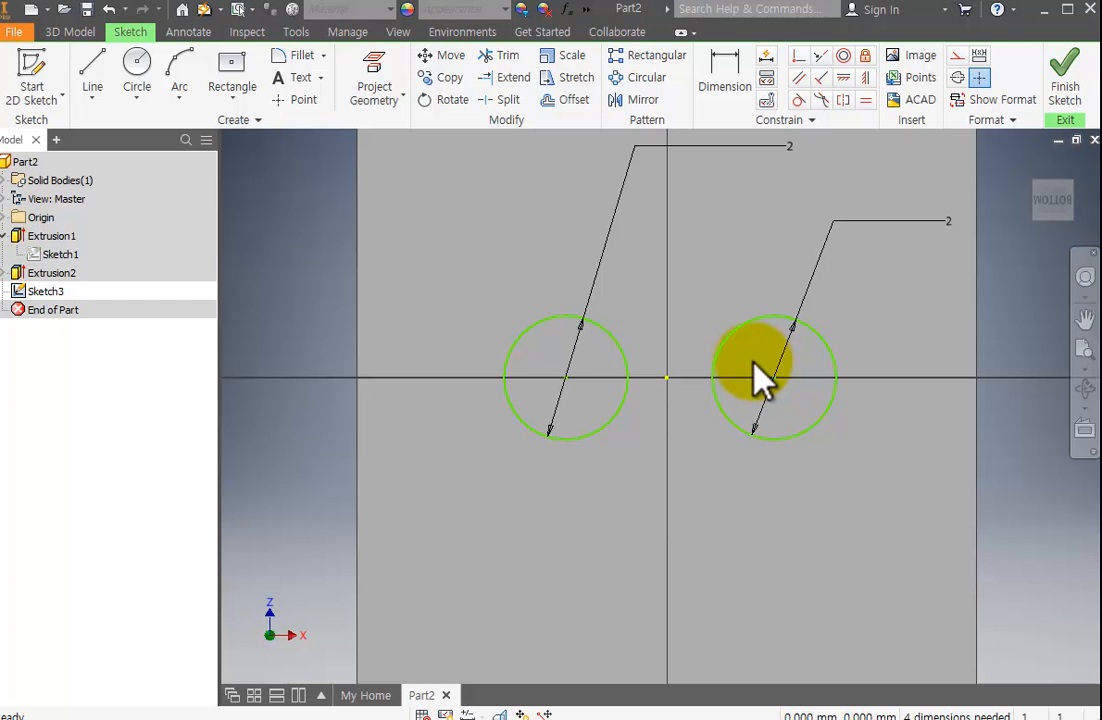
click(843, 77)
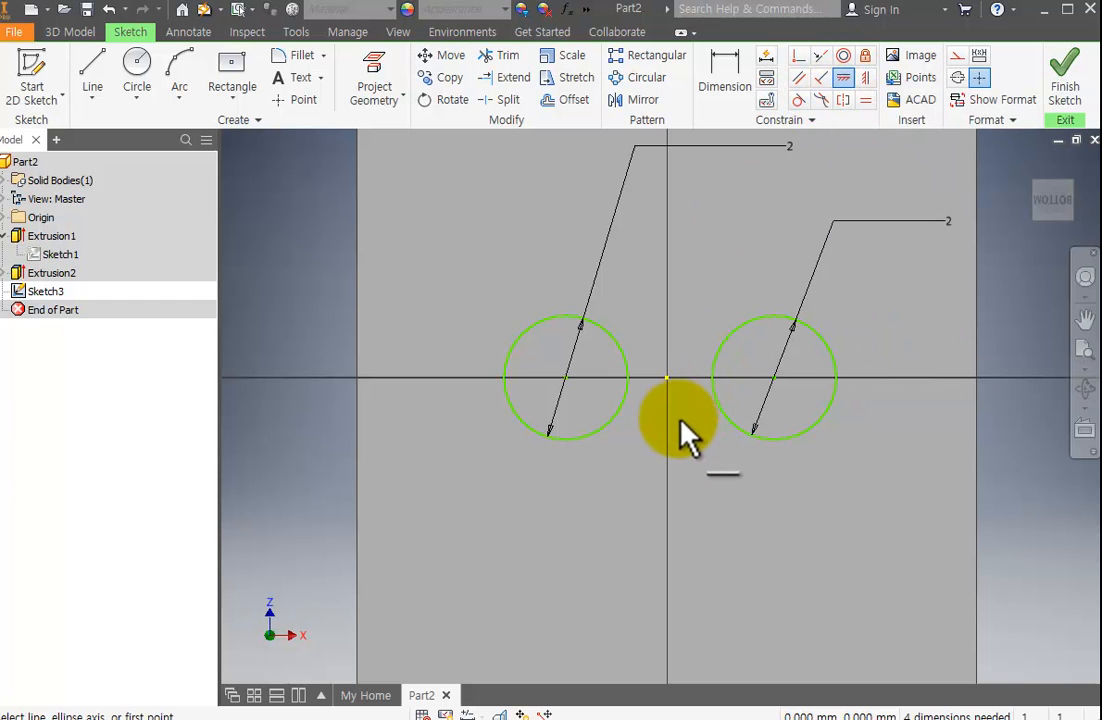
click(667, 379)
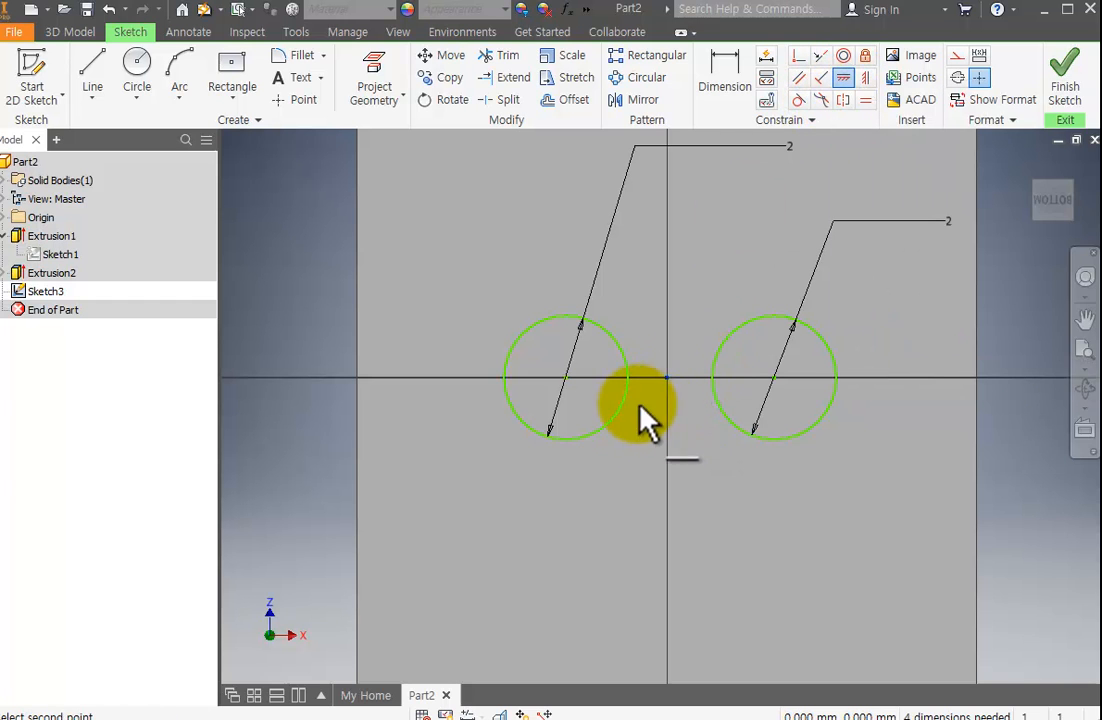
click(567, 385)
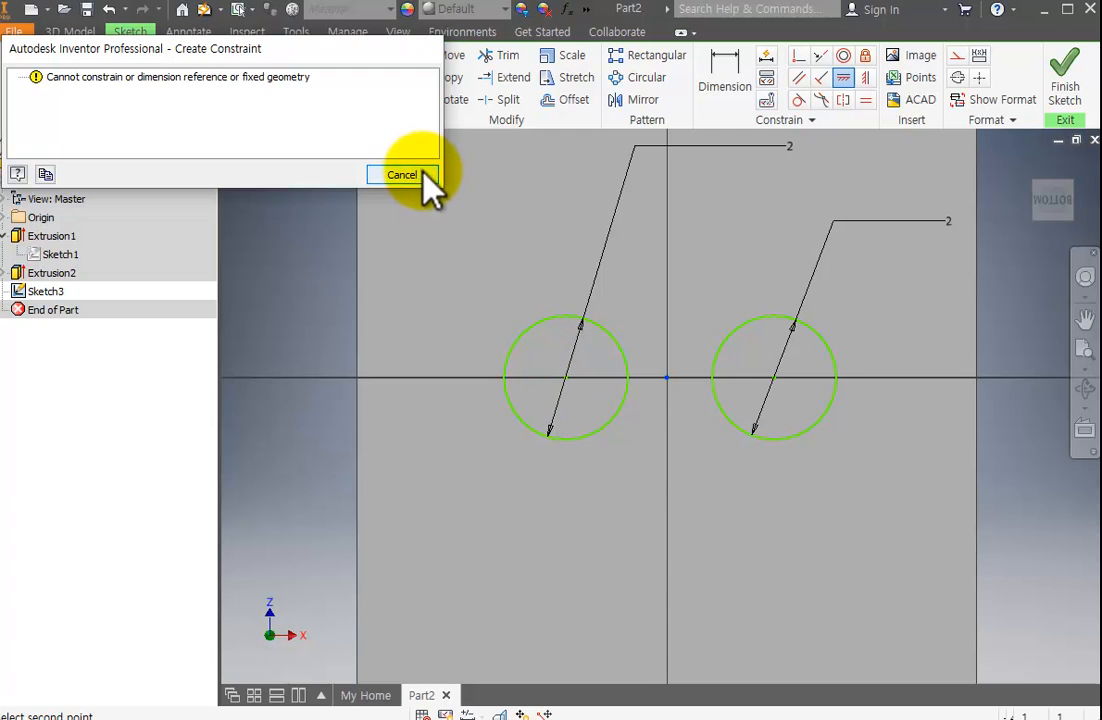
click(420, 172)
click(567, 379)
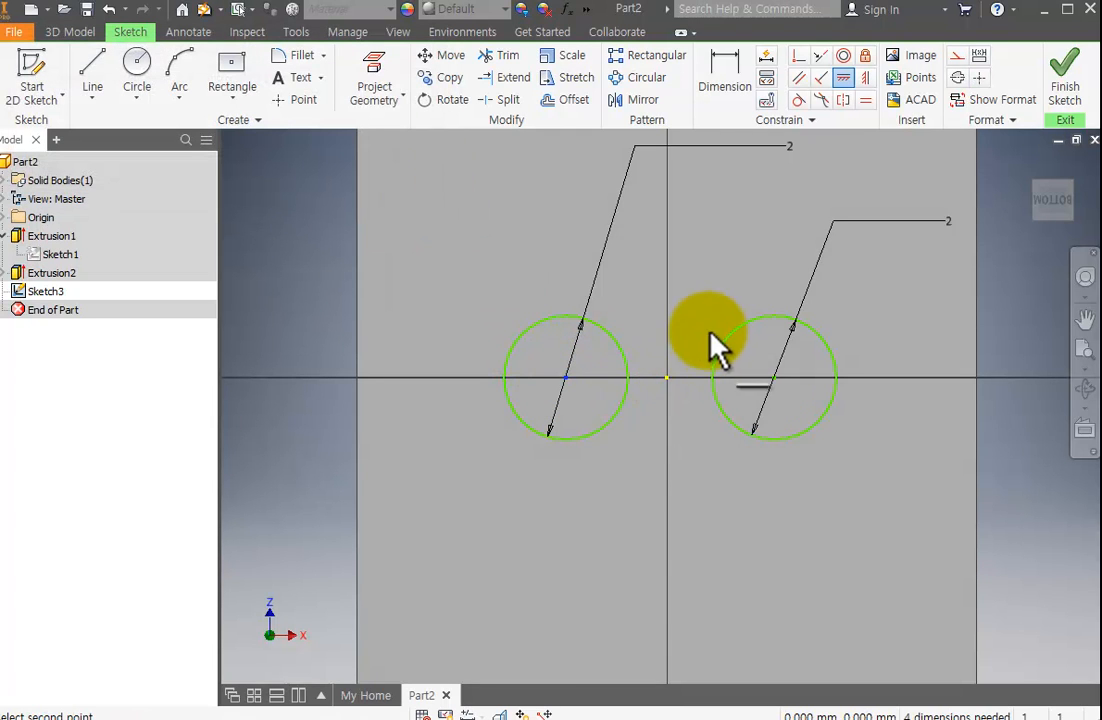
click(667, 379)
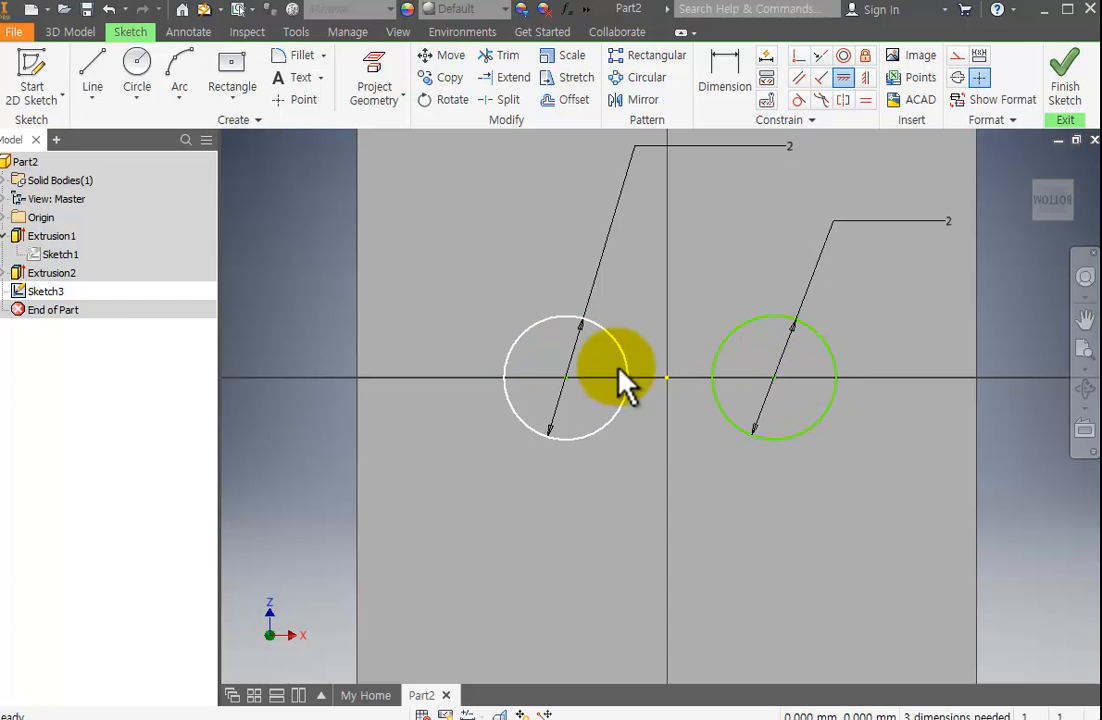
key(Escape)
Test the constraint by moving both circles off the axis, then bring the unconstrained right circle back near the axis.
drag(567, 379, 525, 349)
drag(774, 379, 824, 431)
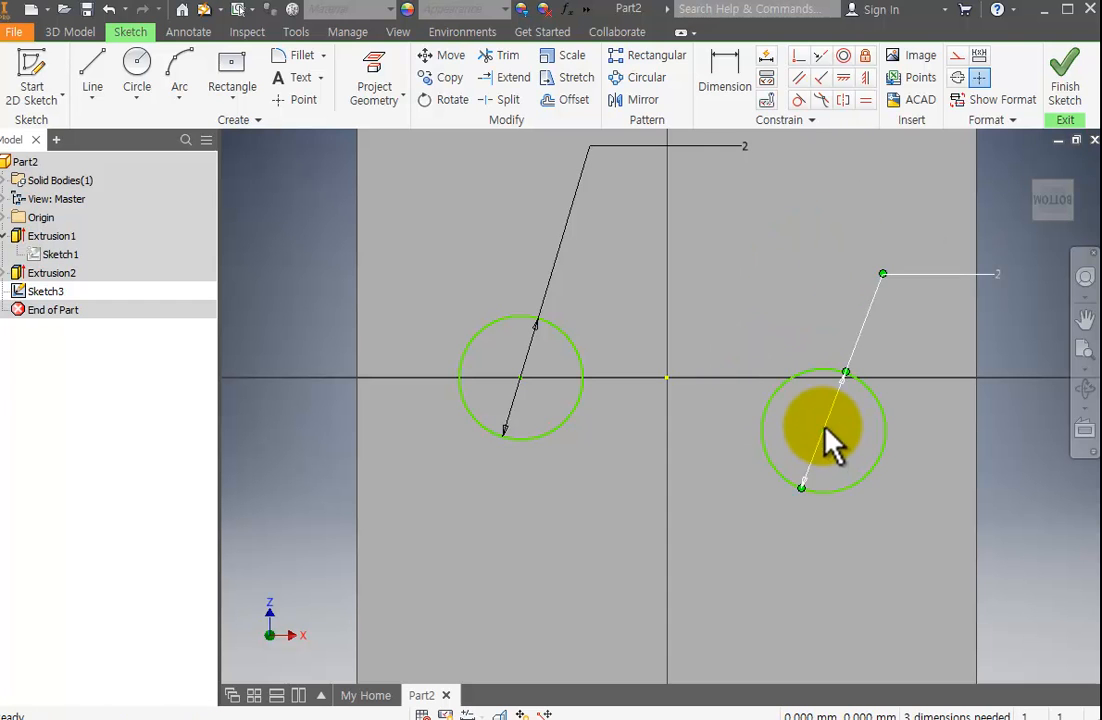
drag(519, 380, 537, 290)
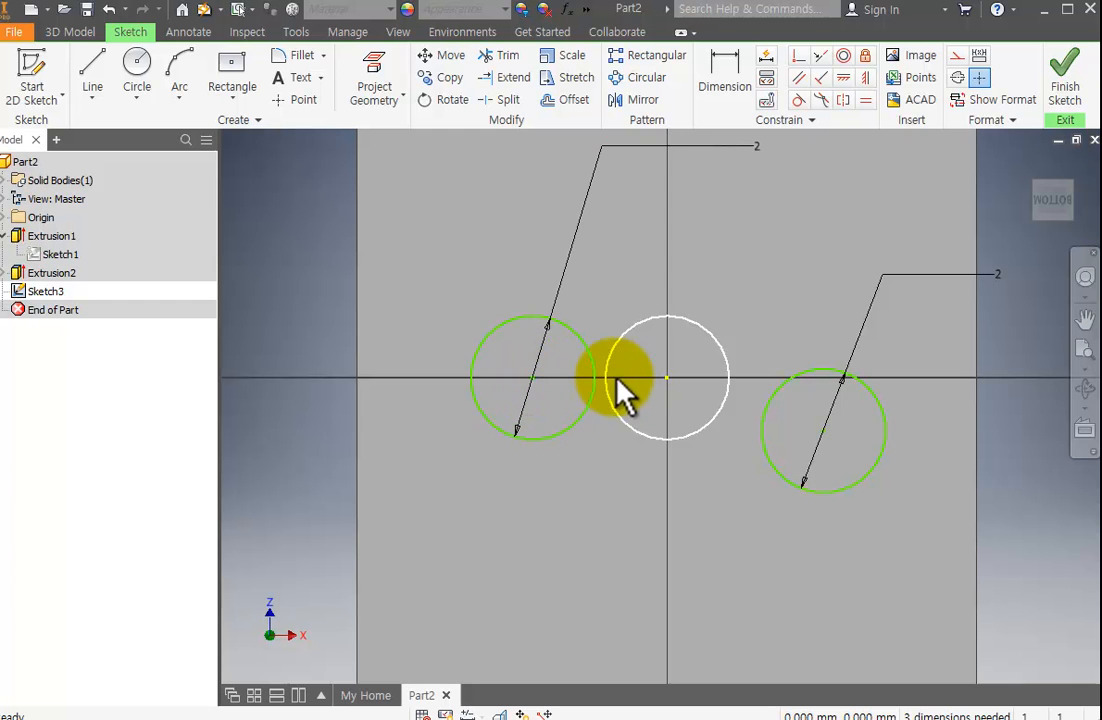
drag(823, 430, 818, 383)
Apply a horizontal constraint between the right circle's centre and the origin, and shift the circle slightly along the axis.
click(843, 78)
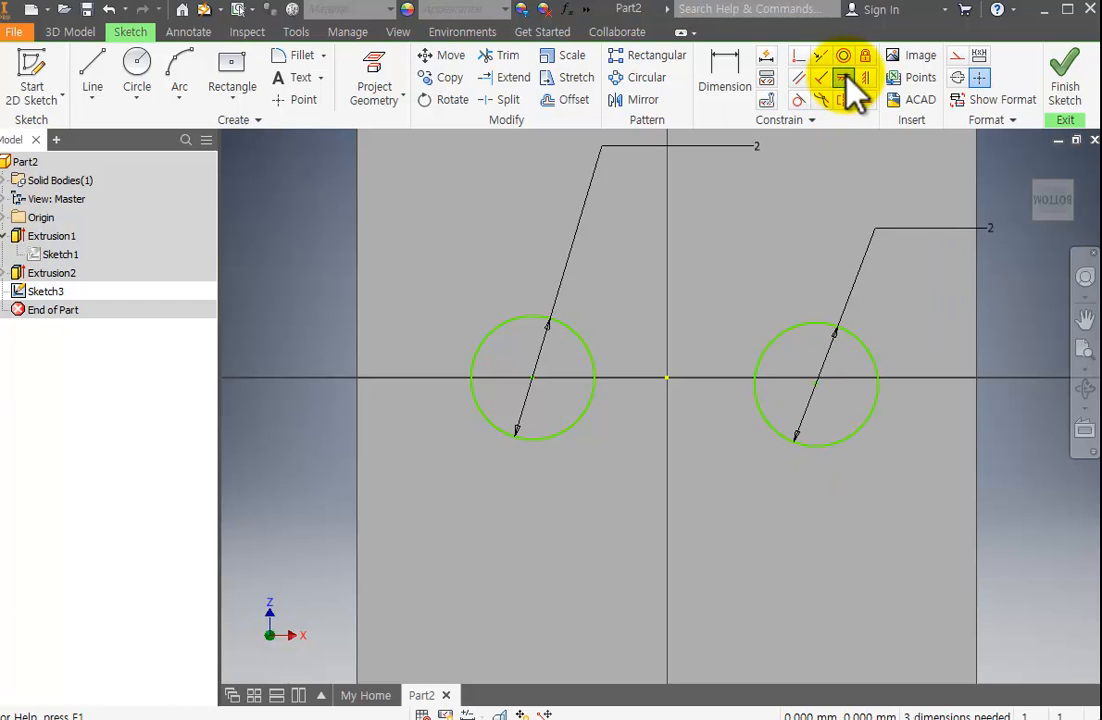
click(817, 384)
click(668, 379)
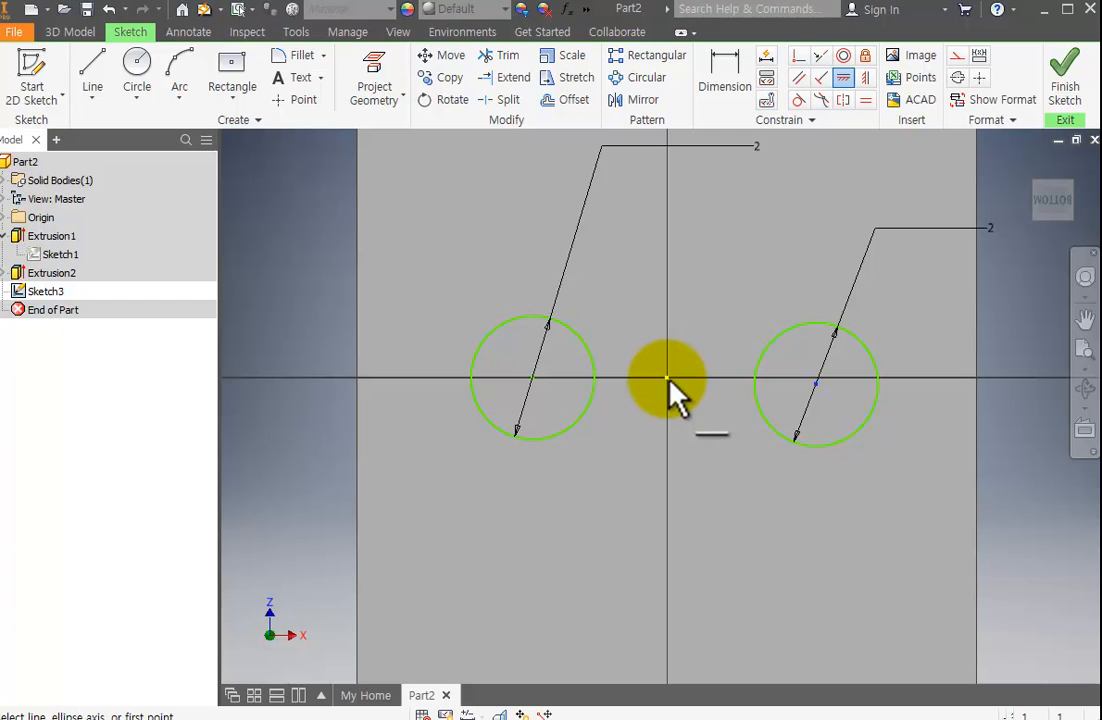
key(Escape)
mouse_move(818, 380)
mouse_down()
mouse_move(858, 359)
mouse_move(838, 378)
mouse_move(775, 384)
mouse_move(807, 380)
mouse_up()
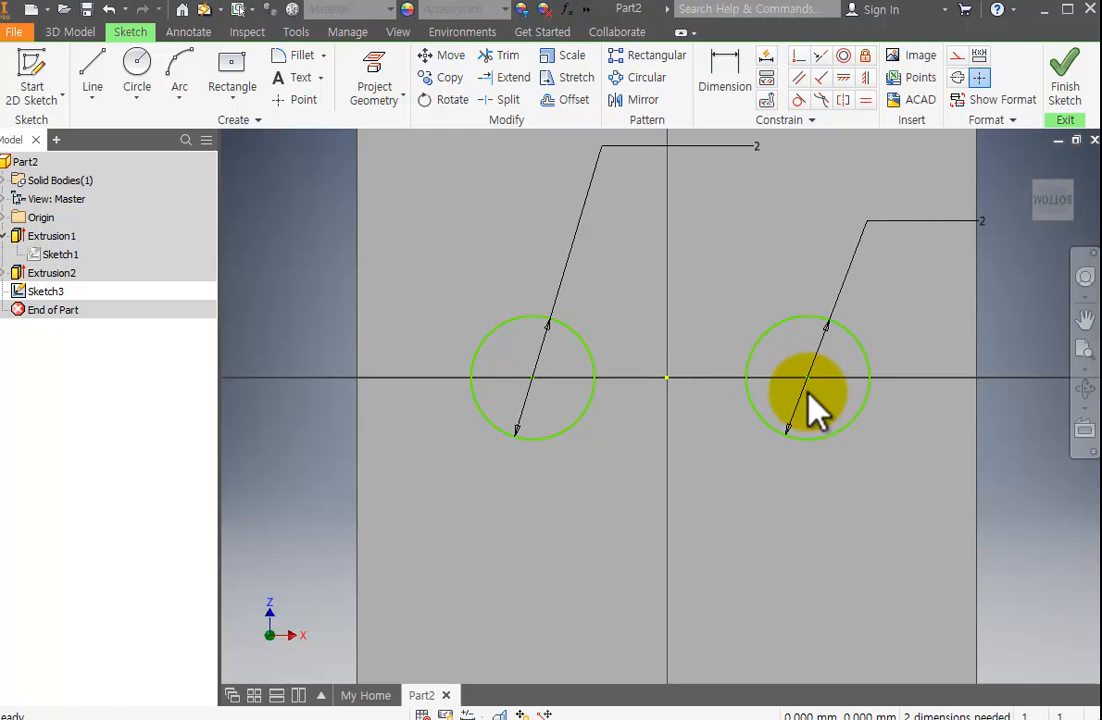
key(c)
click(666, 378)
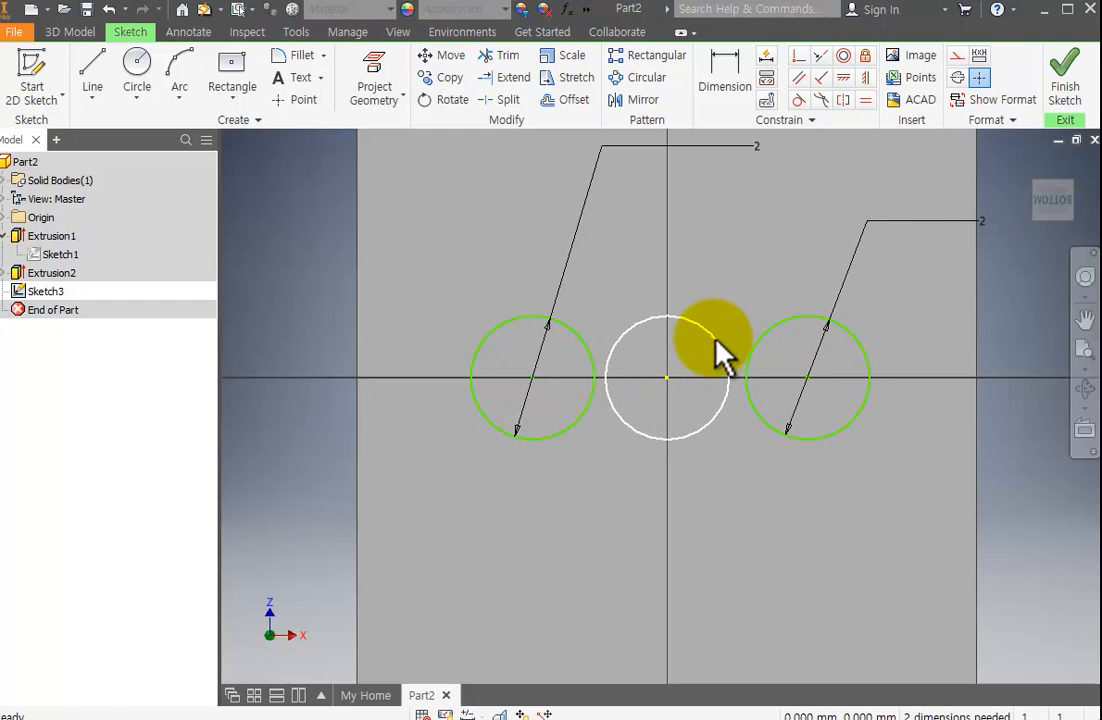
key(Escape)
click(760, 147)
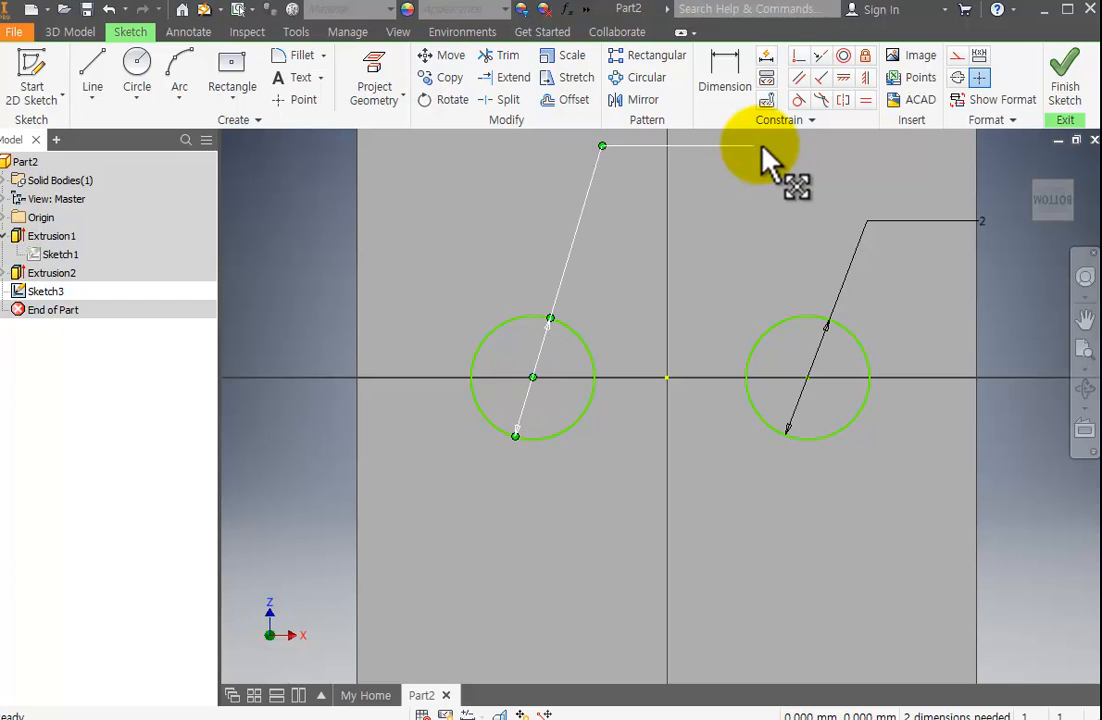
Dimension the horizontal distance from the origin to the right circle's centre as 2 mm.
click(722, 80)
click(666, 378)
click(807, 378)
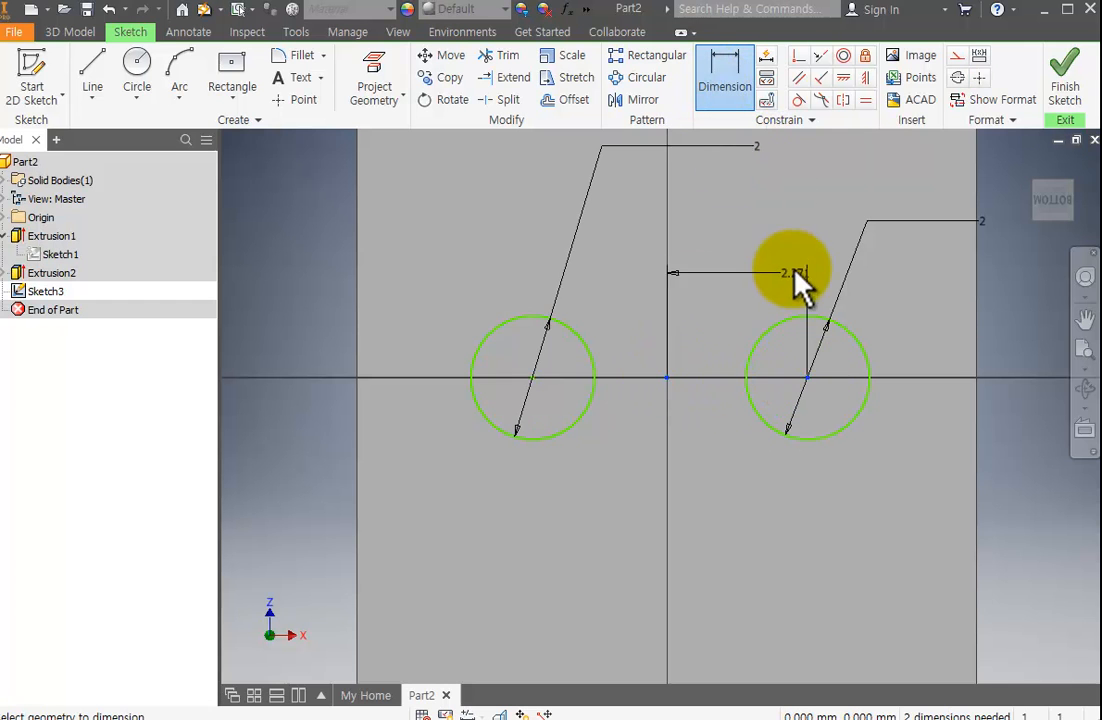
click(760, 268)
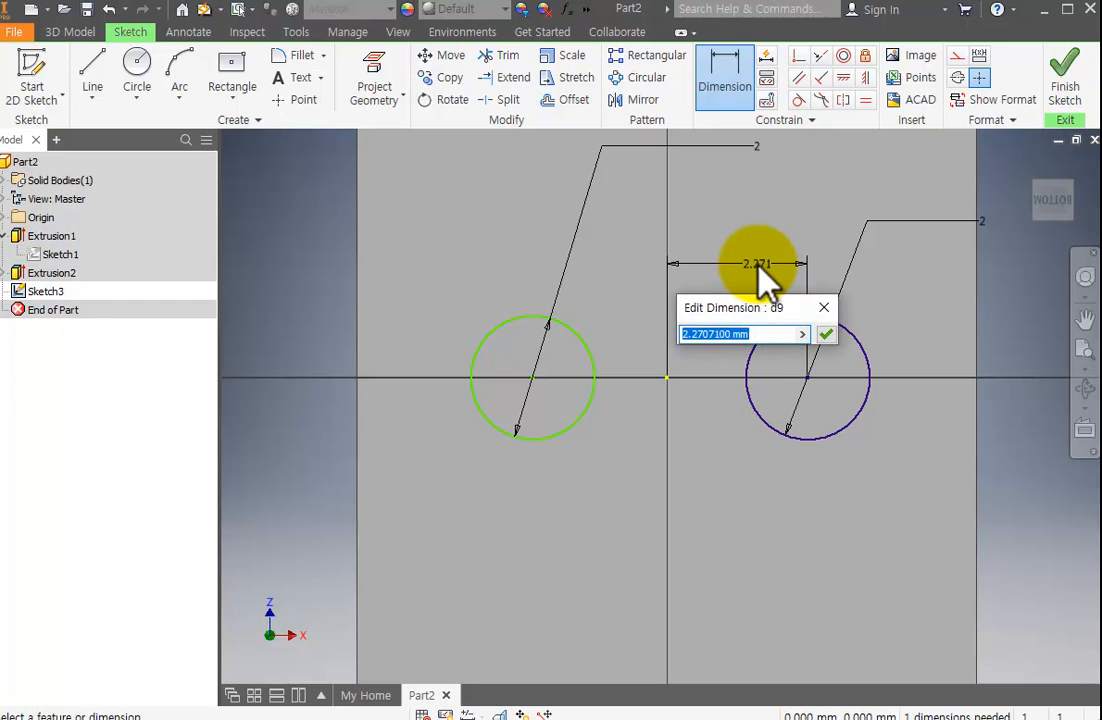
text(2)
key(Return)
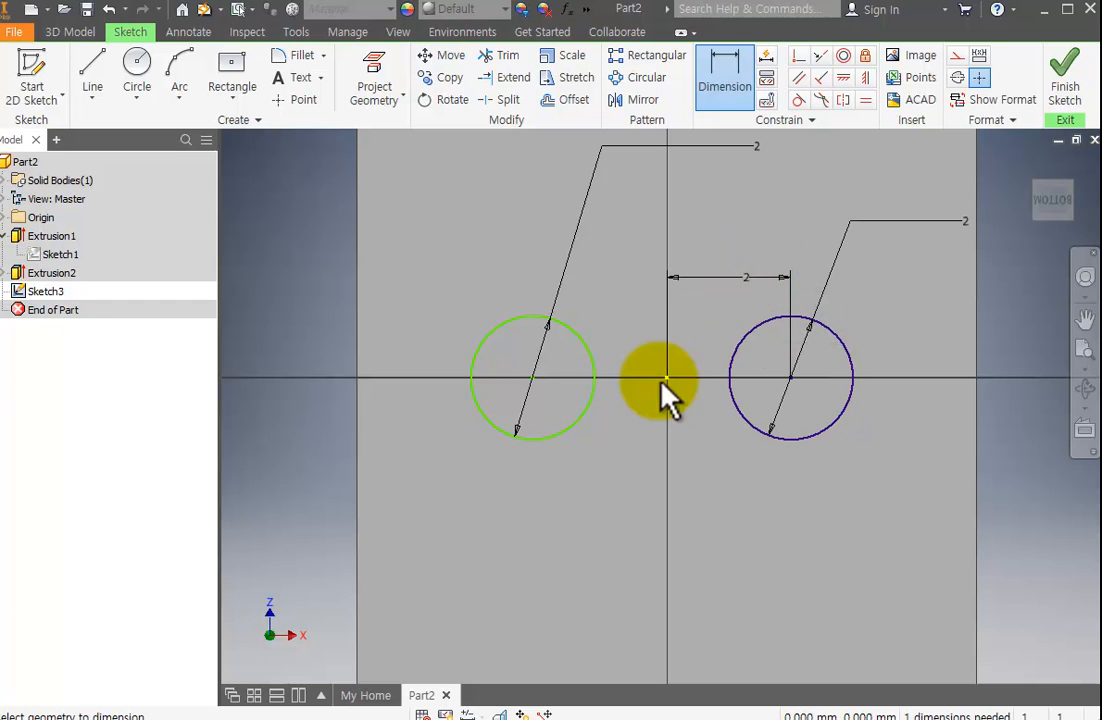
Dimension the horizontal distance from the left circle's centre to the origin as 2 mm.
click(532, 378)
click(668, 378)
click(647, 313)
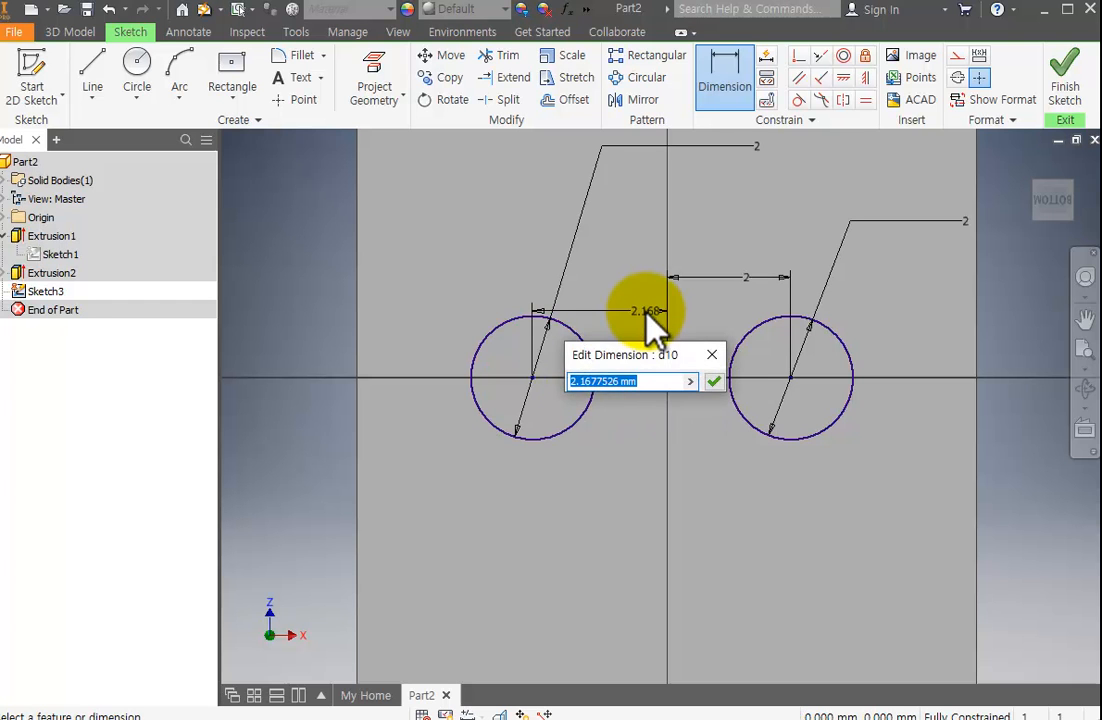
text(2)
key(Return)
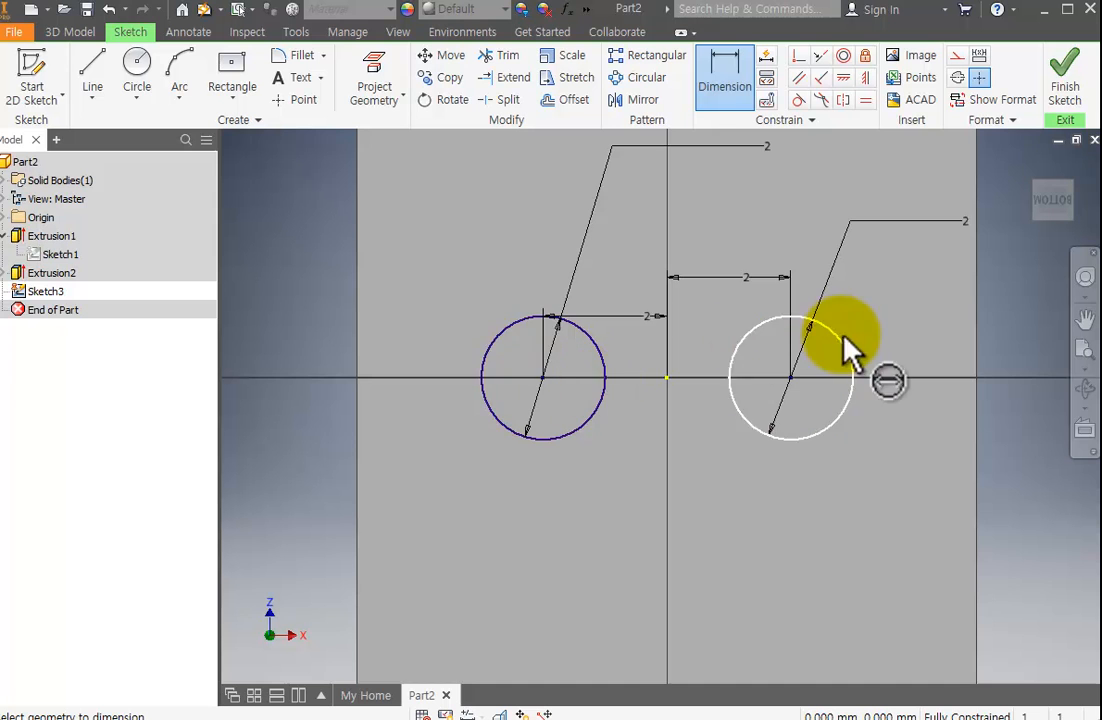
Finish the two-circle sketch and extrude both circles as a cut 1 mm deep into the die face.
scroll(767, 318, up, 5)
scroll(765, 320, down, 5)
scroll(760, 326, up, 4)
scroll(861, 280, down, 6)
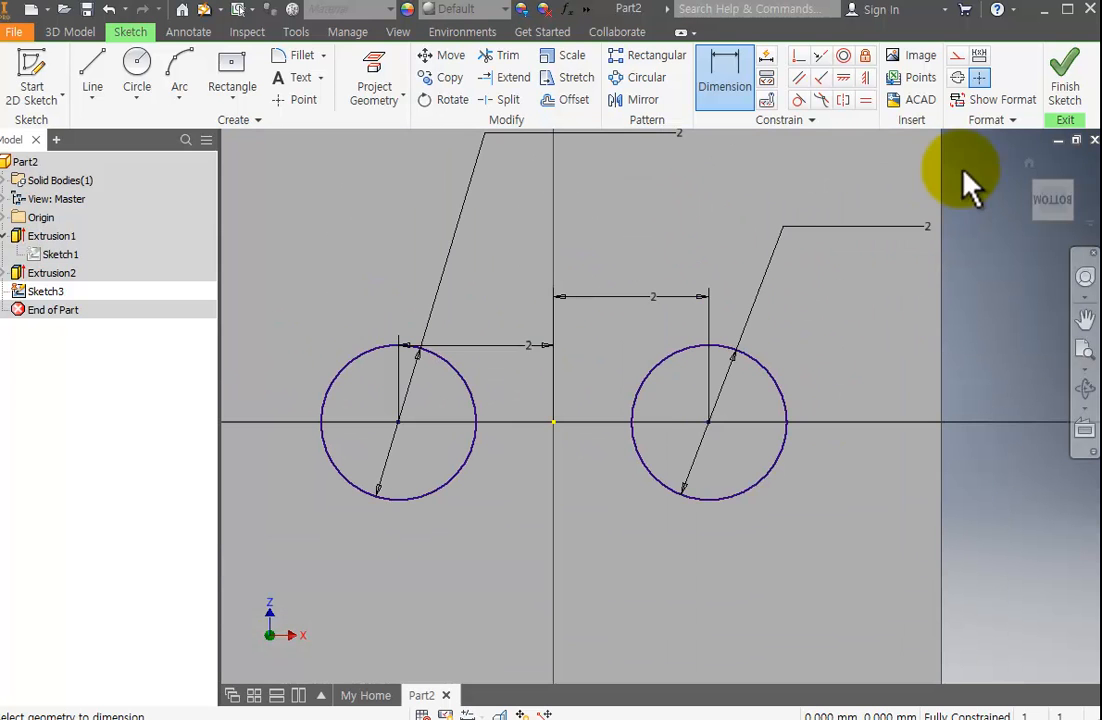
click(1063, 95)
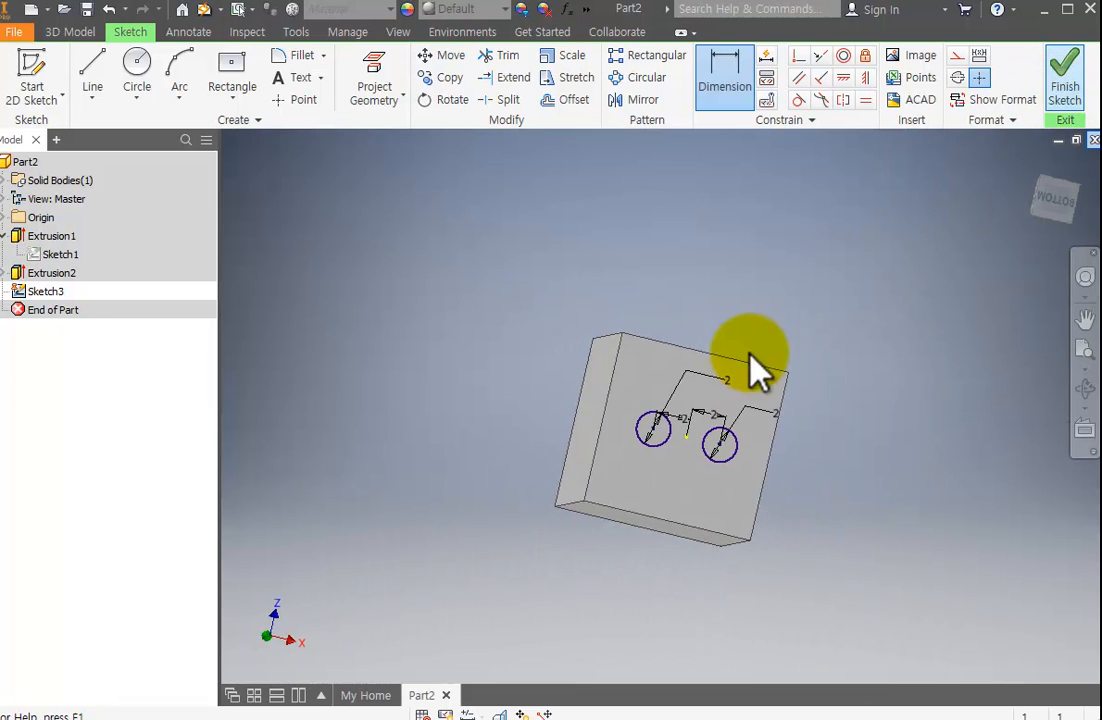
click(96, 80)
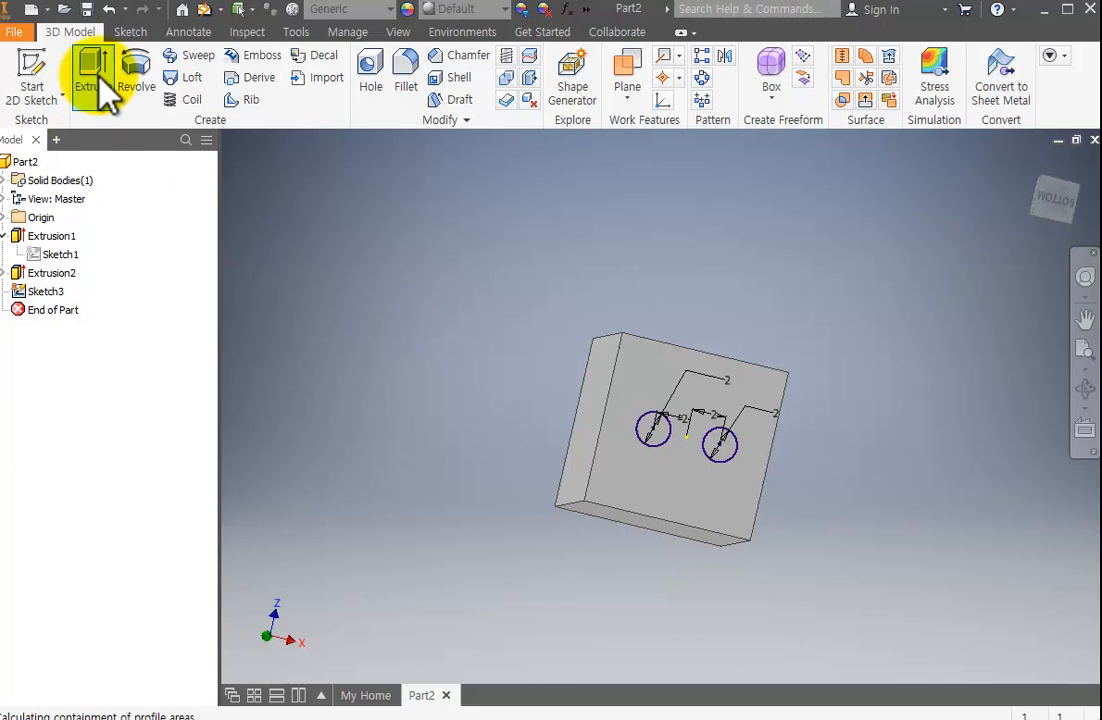
click(658, 440)
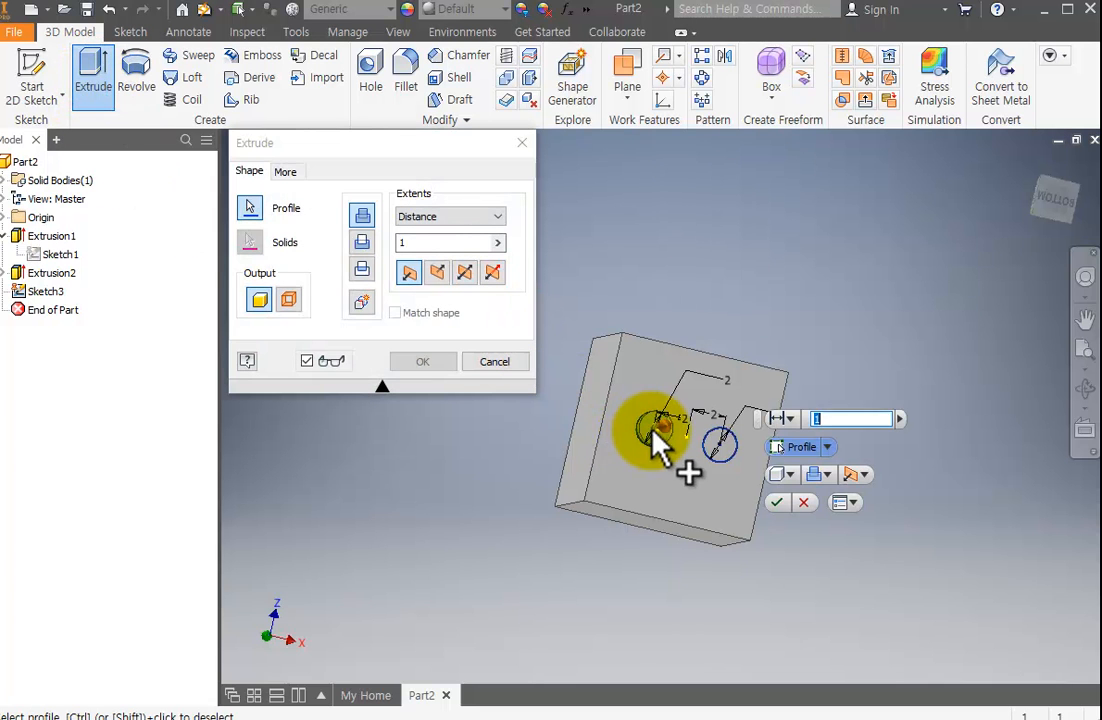
click(719, 450)
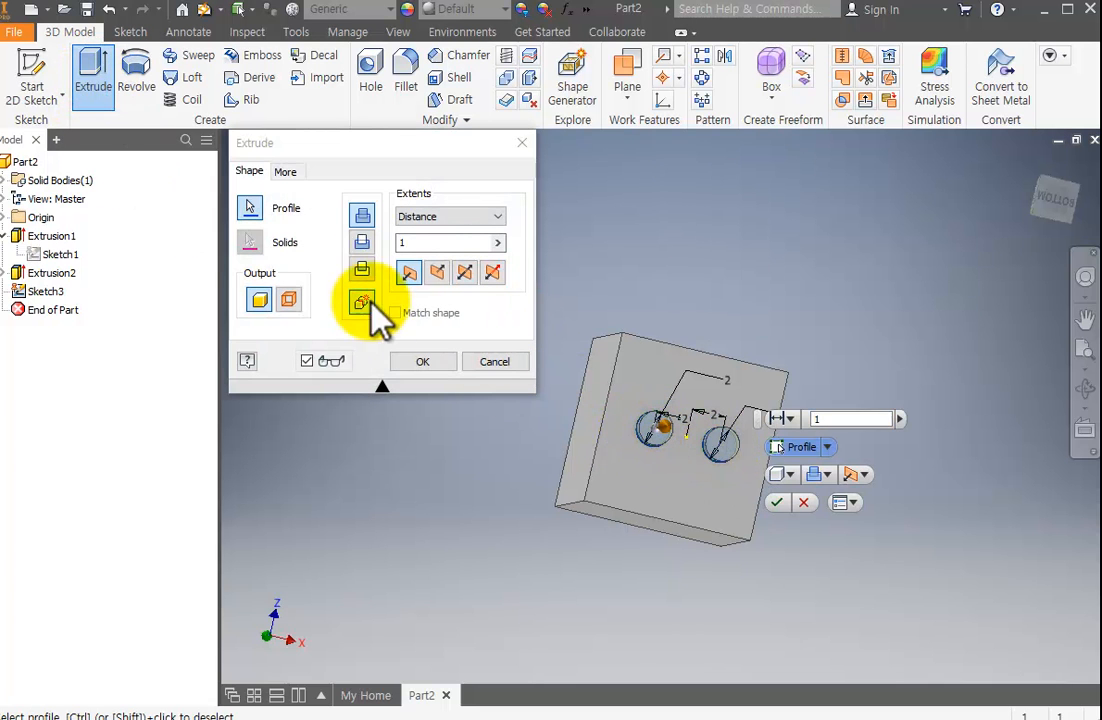
click(362, 216)
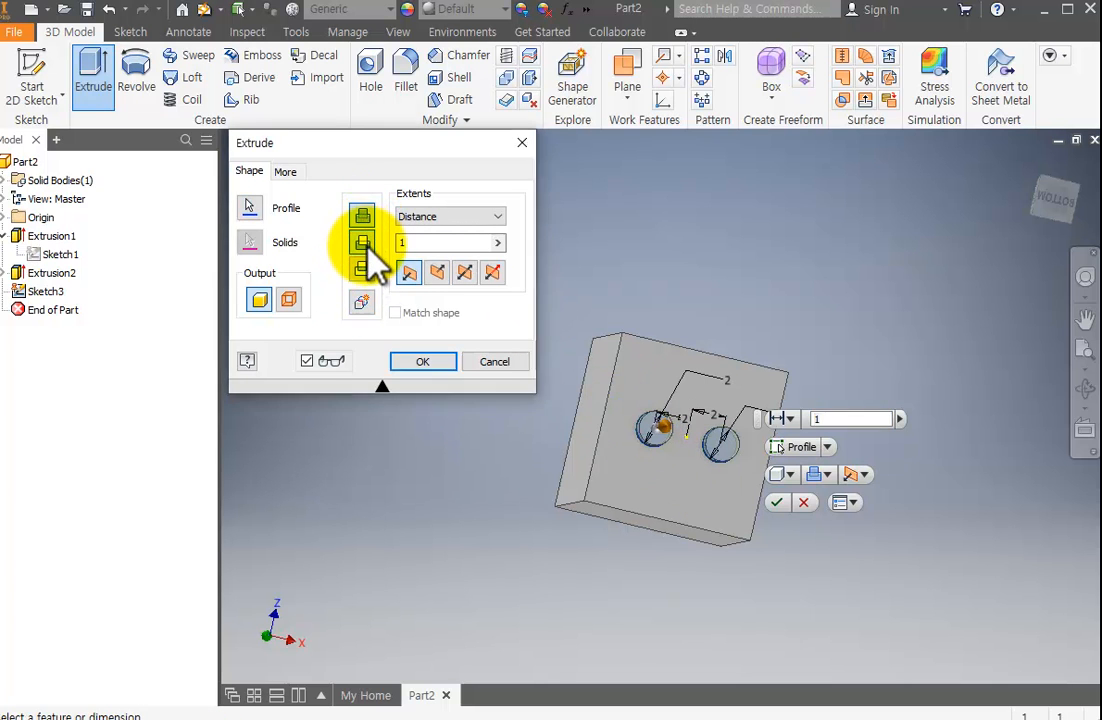
click(363, 243)
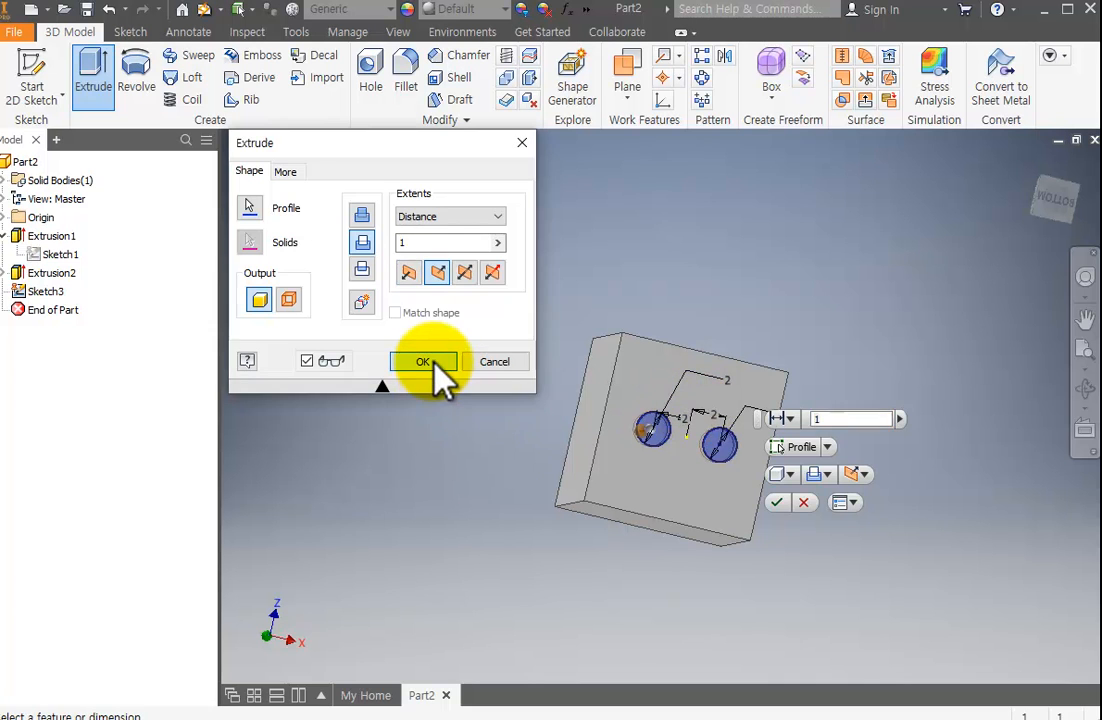
click(424, 362)
Edit the extrusion that cuts the two pips and set its depth to 0.5 mm.
click(1085, 389)
drag(675, 410, 785, 224)
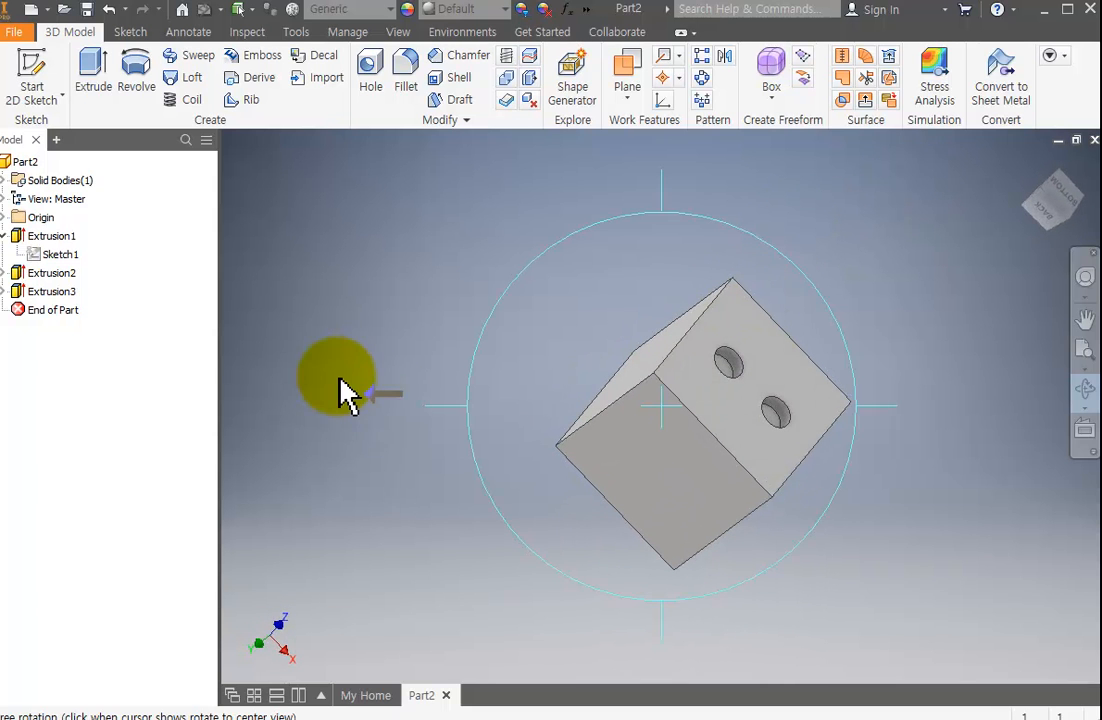
key(Escape)
click(55, 291)
right_click(58, 291)
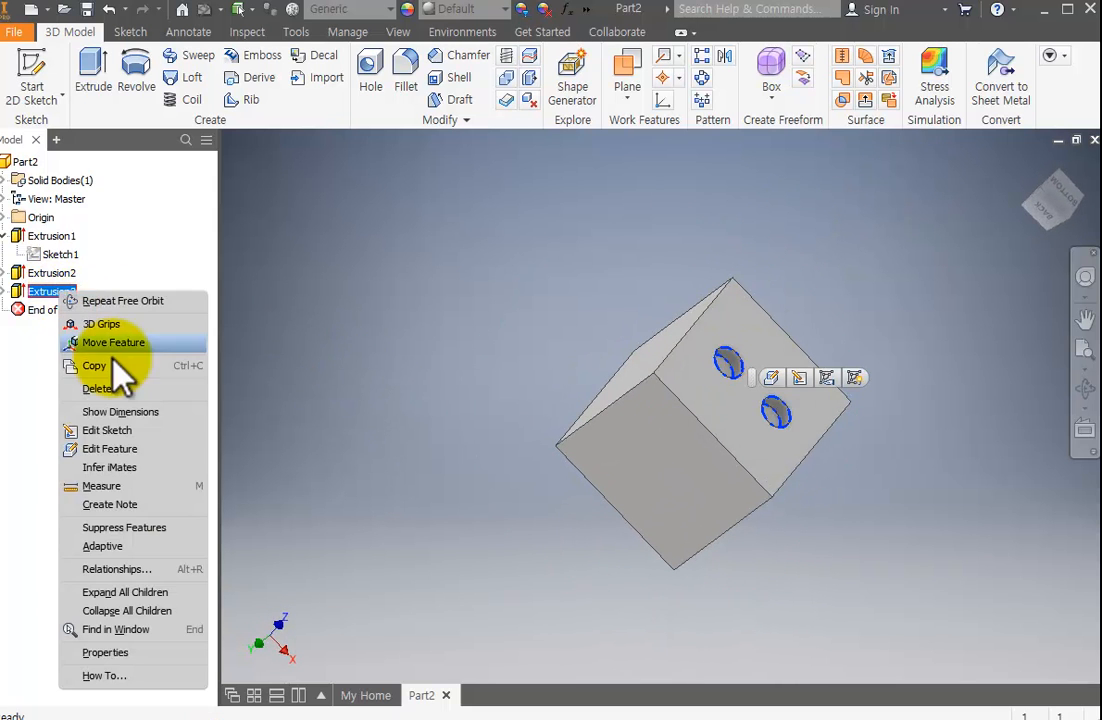
click(118, 448)
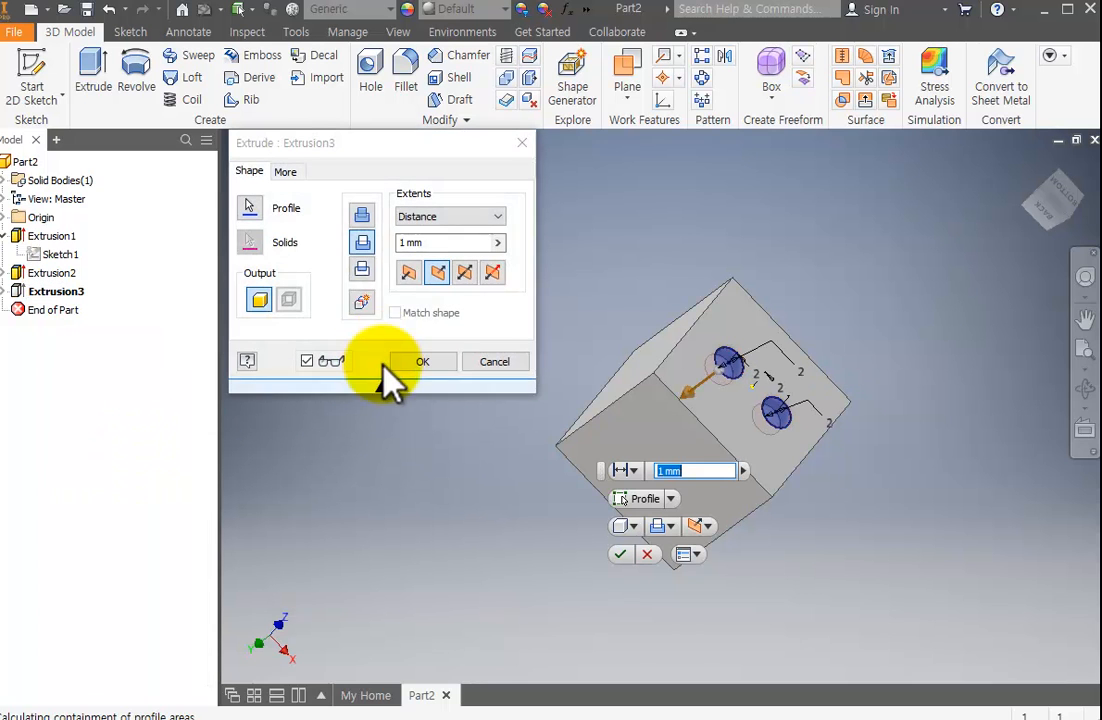
drag(411, 246, 353, 260)
text(0.5)
key(Return)
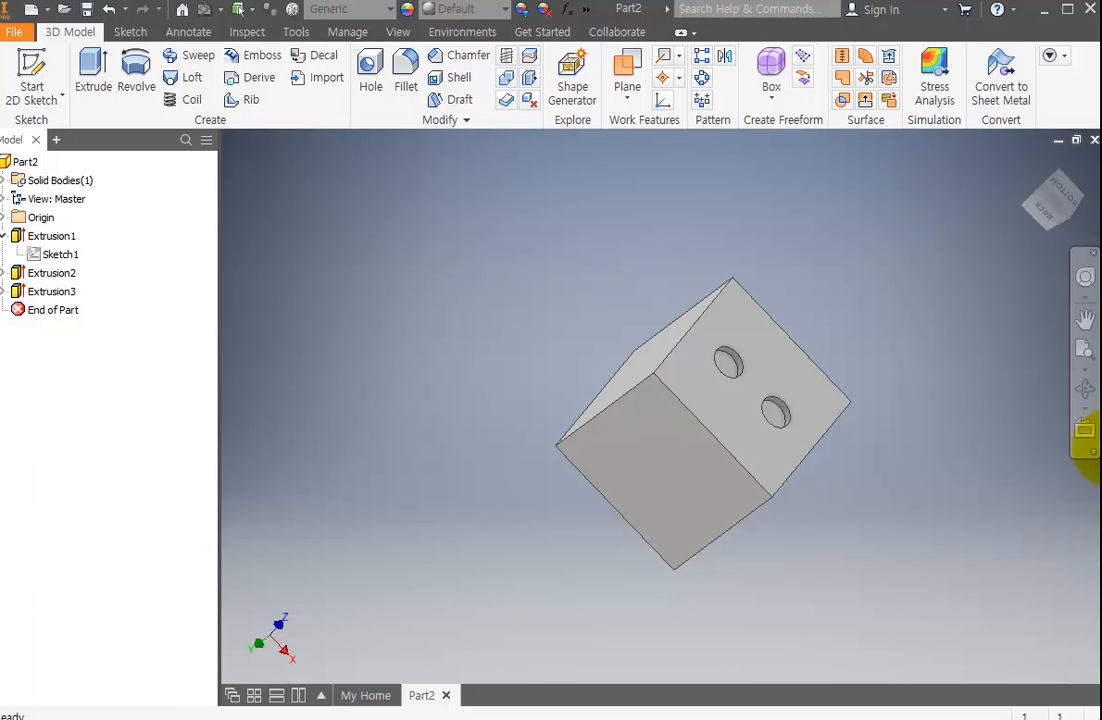
Start a 2D sketch on the blank left face of the die, adjacent to the two-pip face.
click(1085, 386)
mouse_move(717, 438)
mouse_down()
mouse_move(771, 406)
mouse_move(881, 300)
mouse_move(787, 416)
mouse_move(713, 466)
mouse_move(738, 501)
mouse_move(844, 521)
mouse_move(731, 433)
mouse_move(716, 381)
mouse_move(701, 413)
mouse_move(708, 507)
mouse_move(733, 455)
mouse_up()
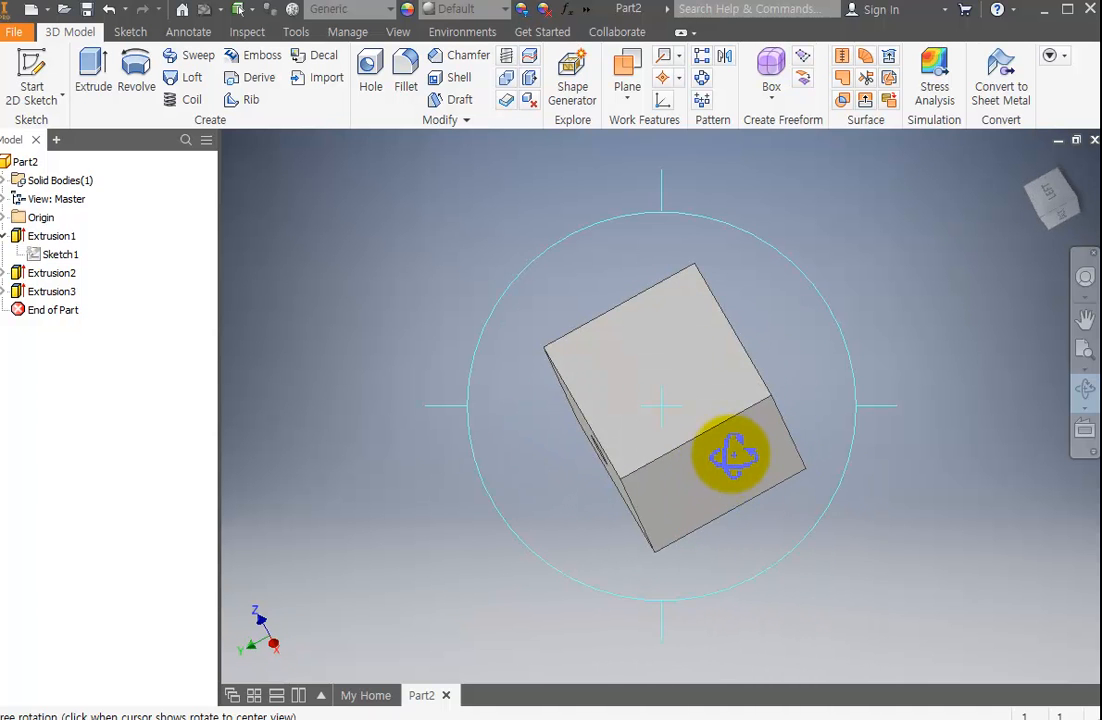
key(Escape)
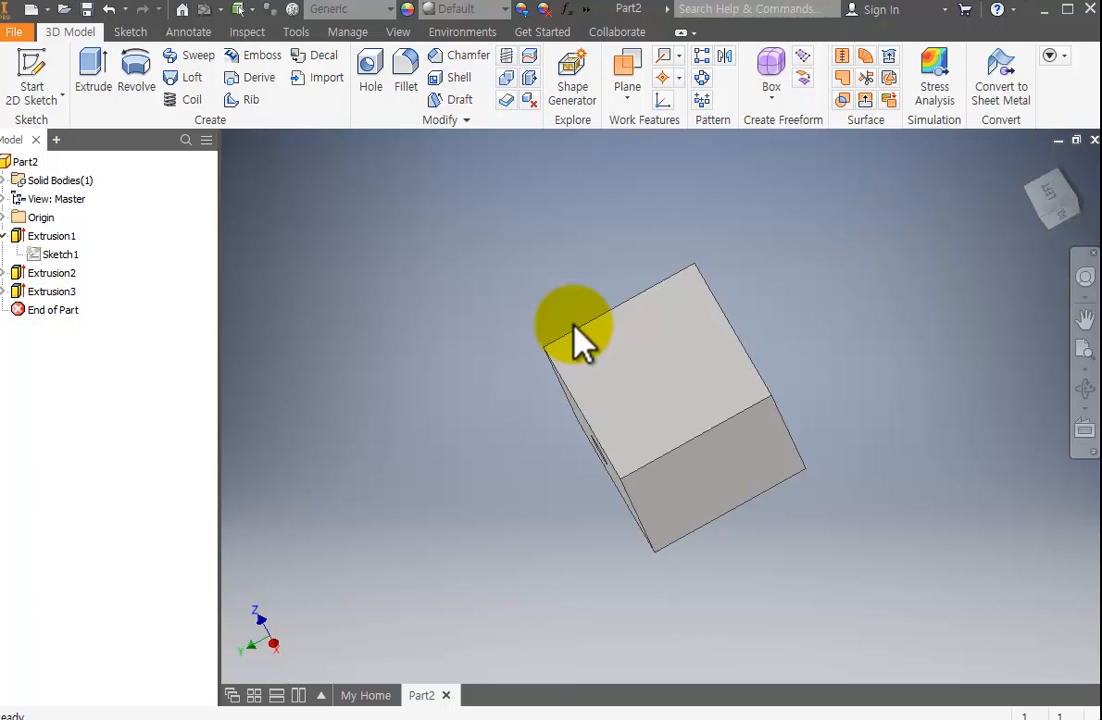
click(41, 70)
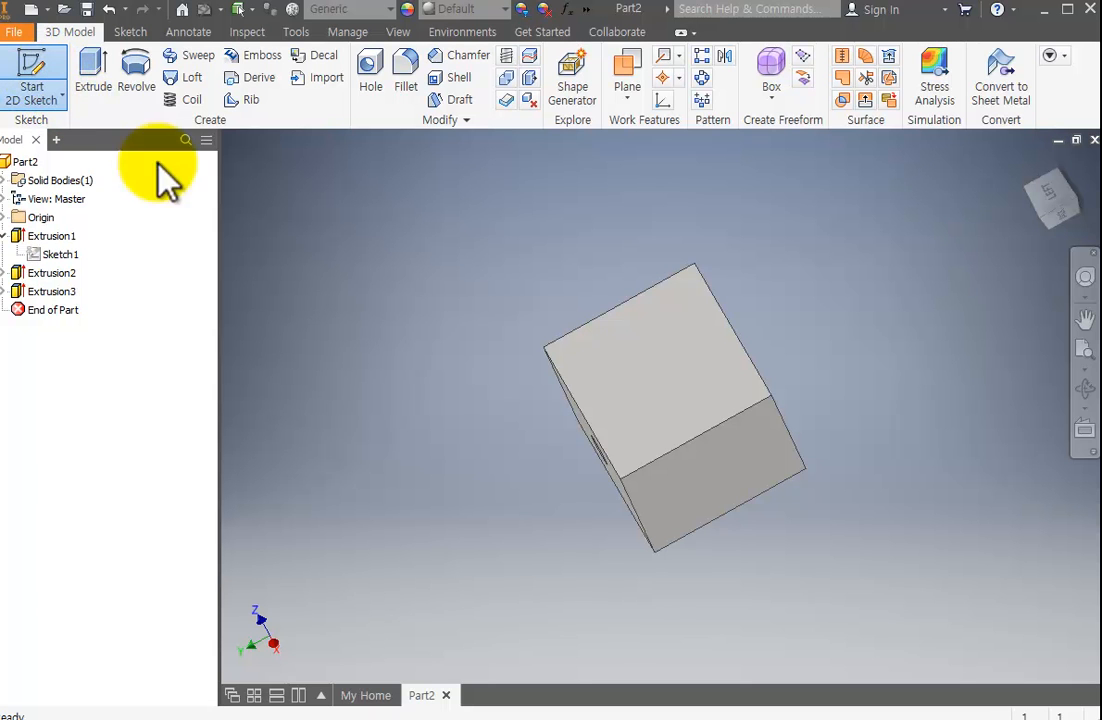
click(660, 405)
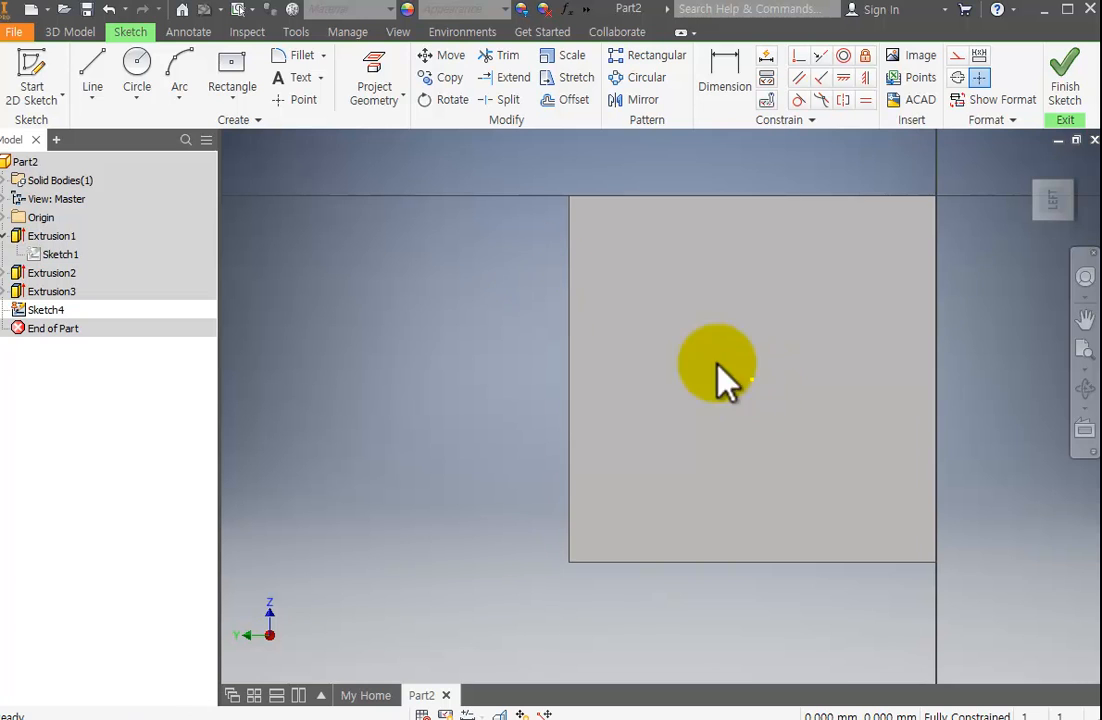
Sketch three circles about 1.4 mm in diameter in a row across the face, the middle one centred on the origin point.
scroll(770, 394, down, 3)
scroll(770, 394, up, 5)
click(1084, 390)
drag(895, 400, 828, 400)
key(Escape)
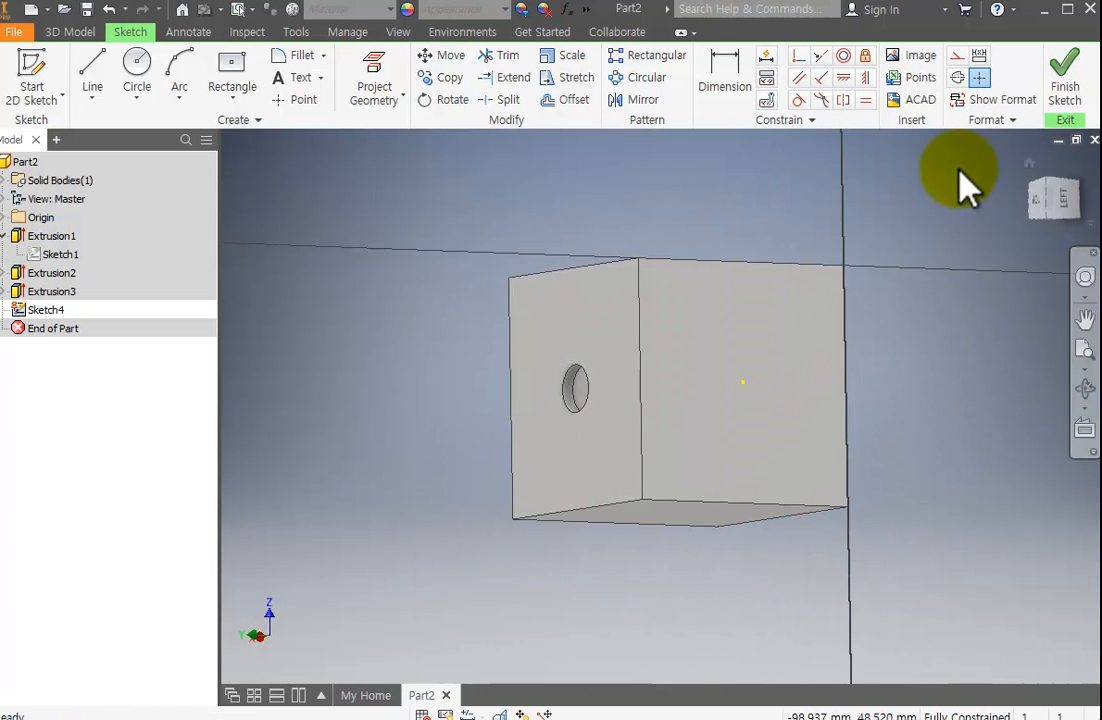
click(1060, 203)
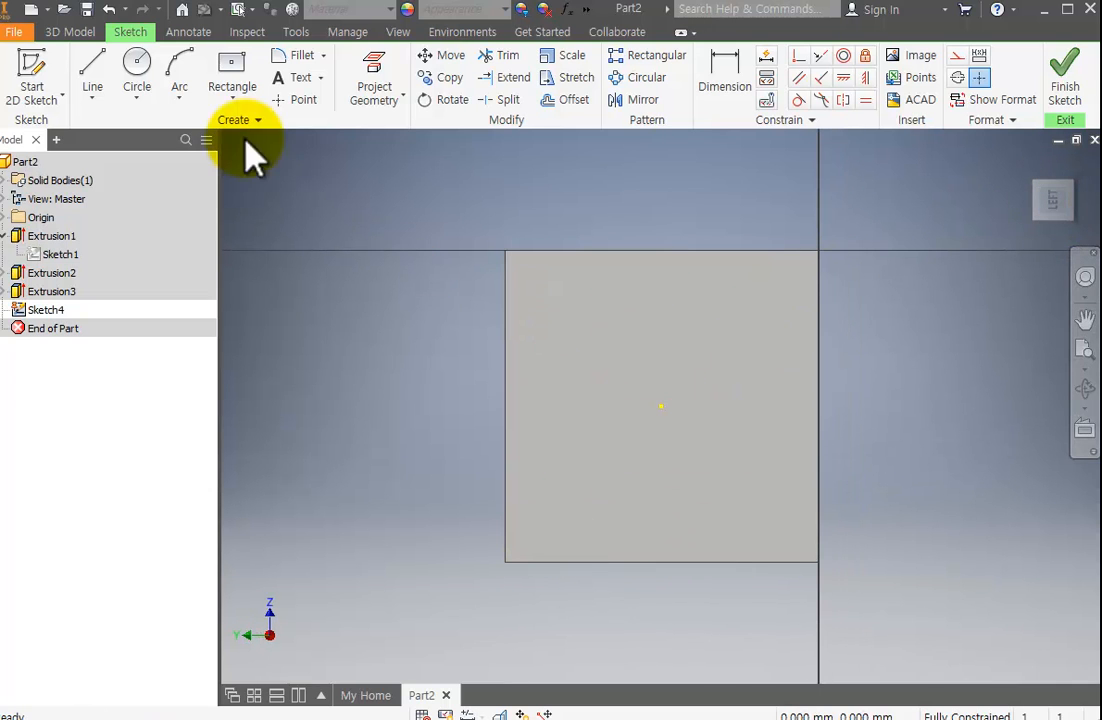
click(140, 70)
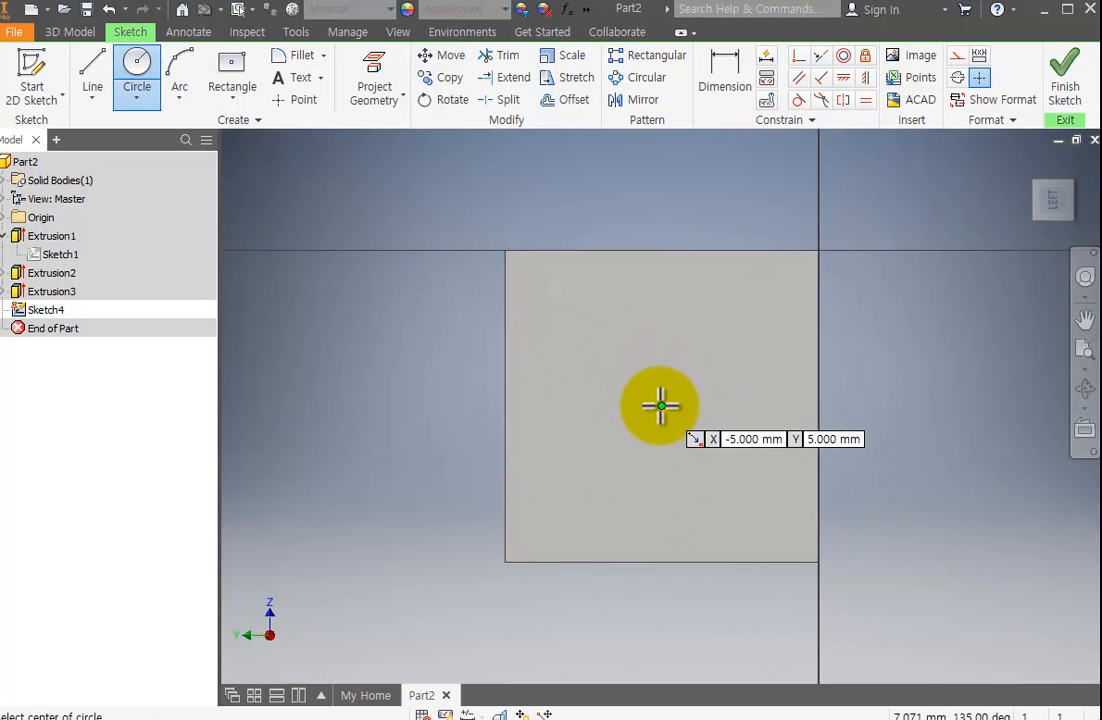
click(588, 424)
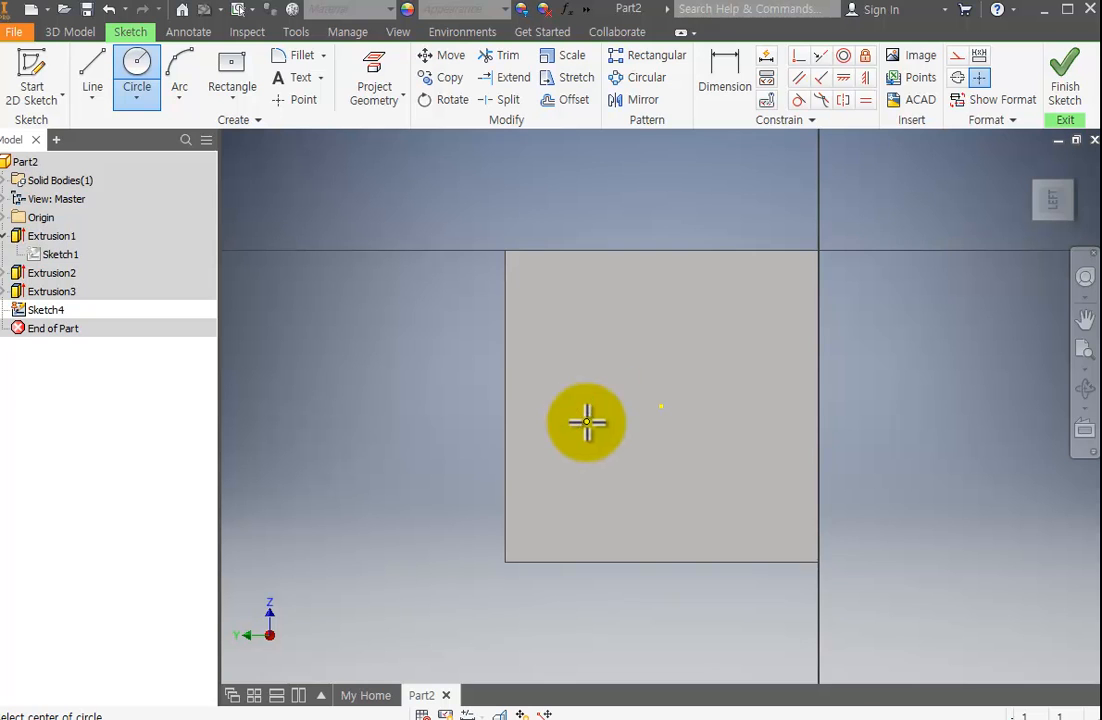
click(663, 410)
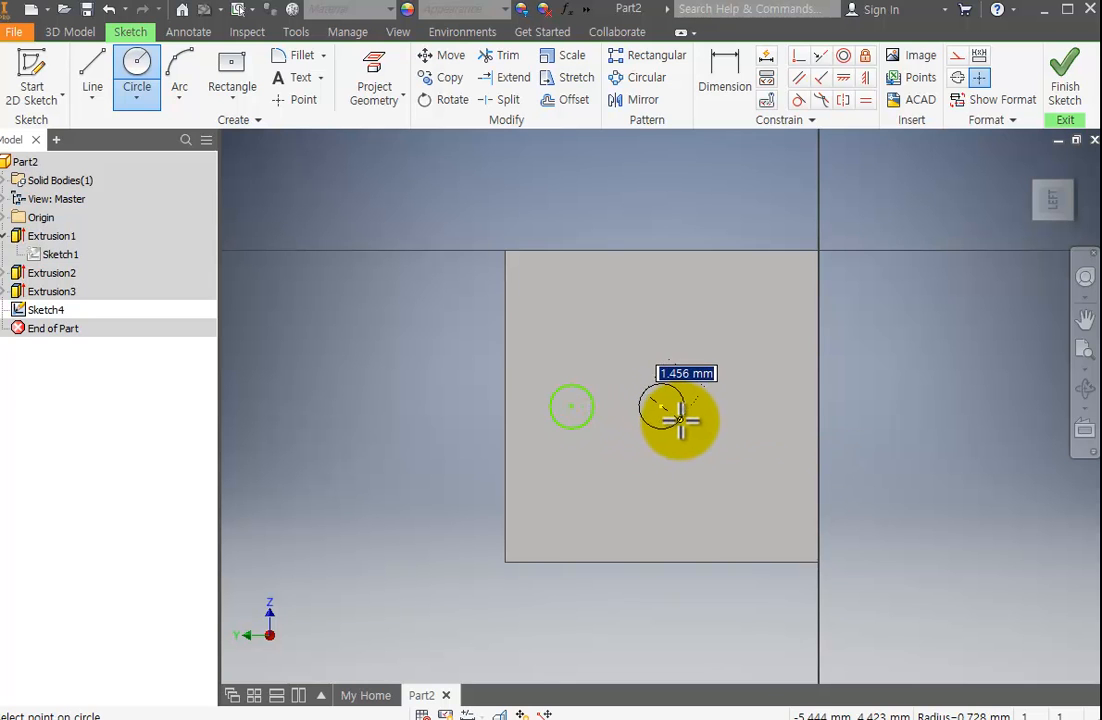
click(680, 420)
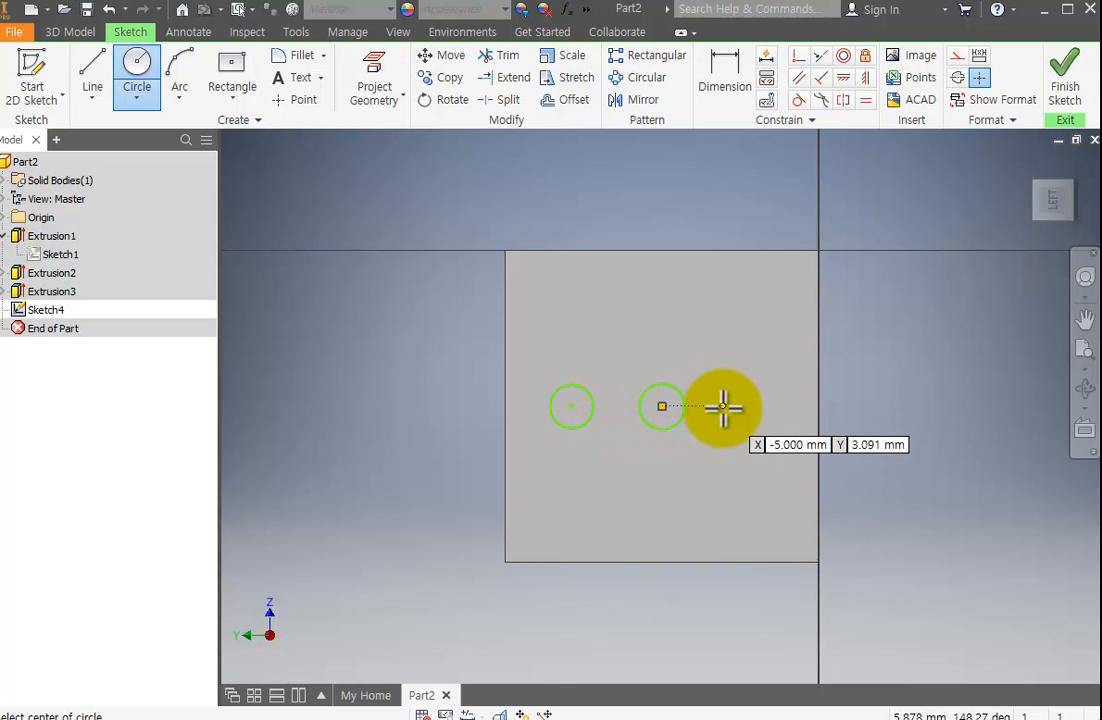
click(741, 406)
click(755, 422)
key(Escape)
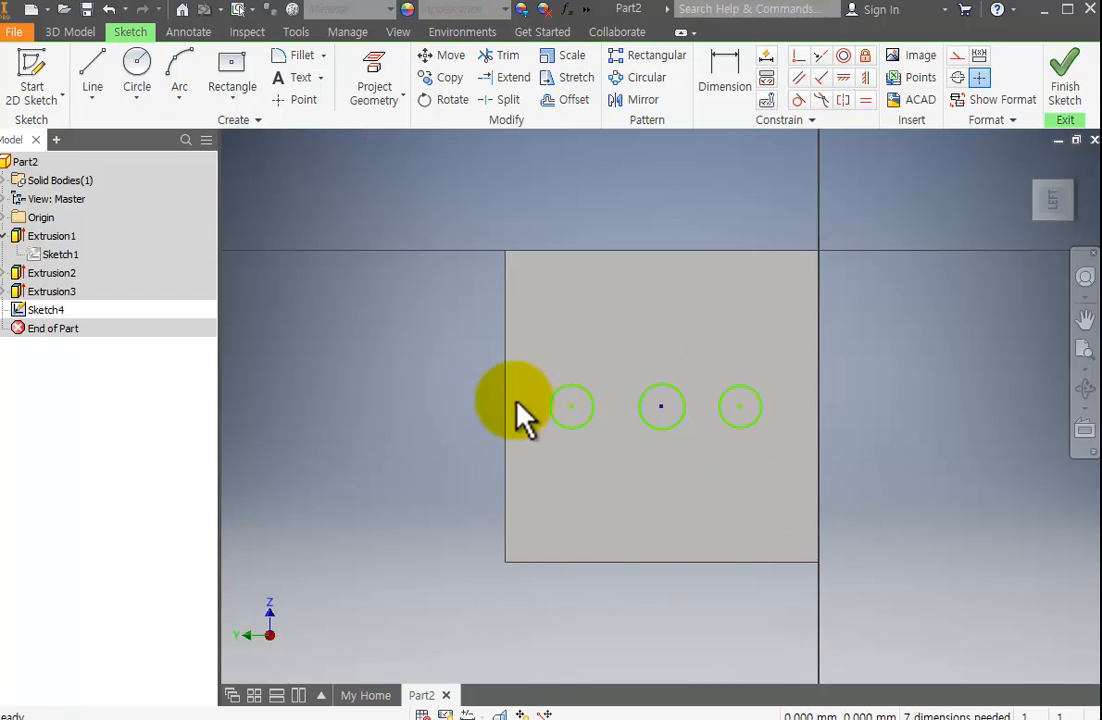
Dimension the diameter of each of the three circles as 2 mm.
click(721, 62)
click(575, 388)
click(565, 360)
text(2)
key(Return)
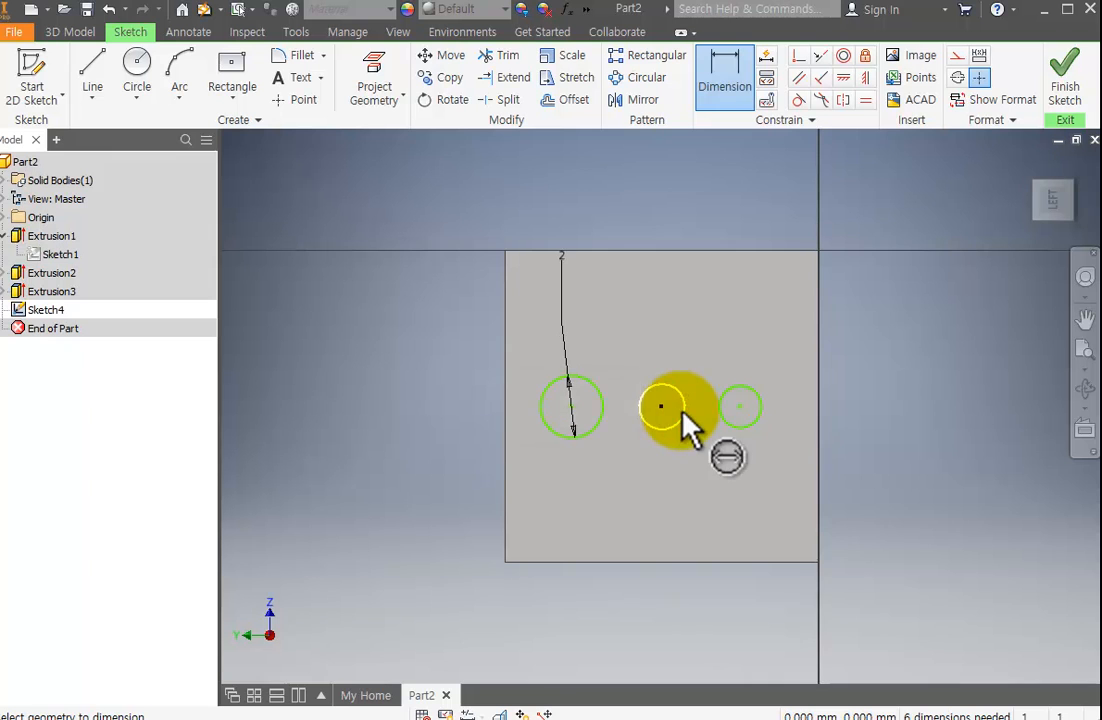
click(667, 402)
click(681, 360)
text(2)
key(Return)
click(743, 400)
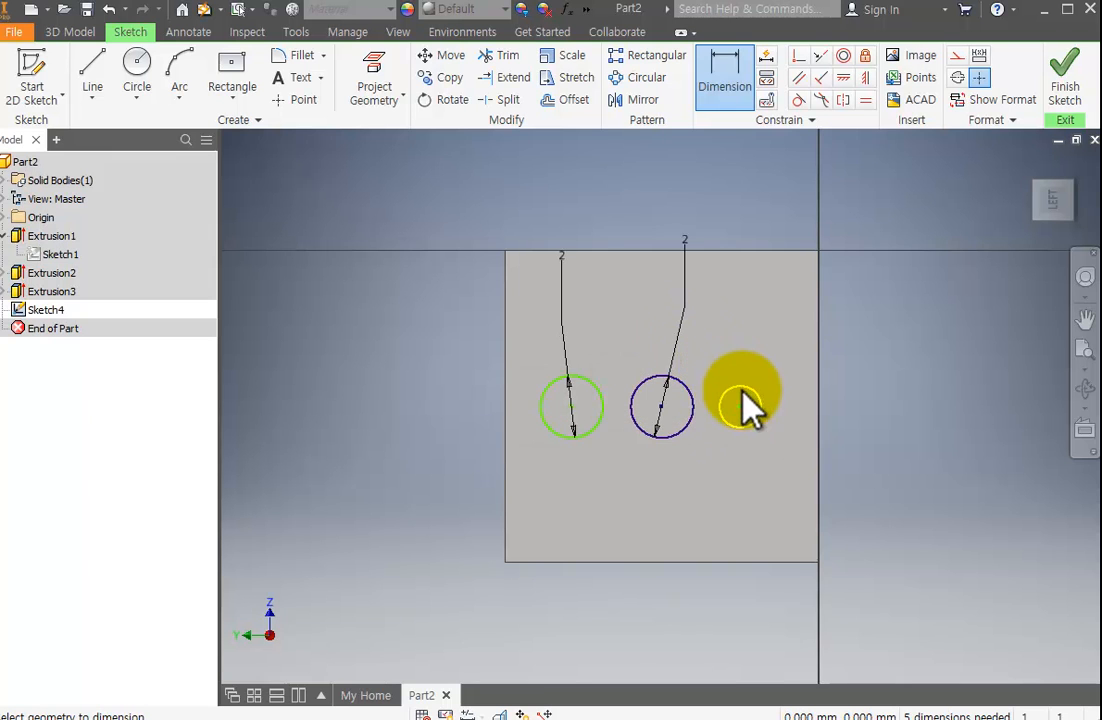
click(775, 320)
text(2)
key(Return)
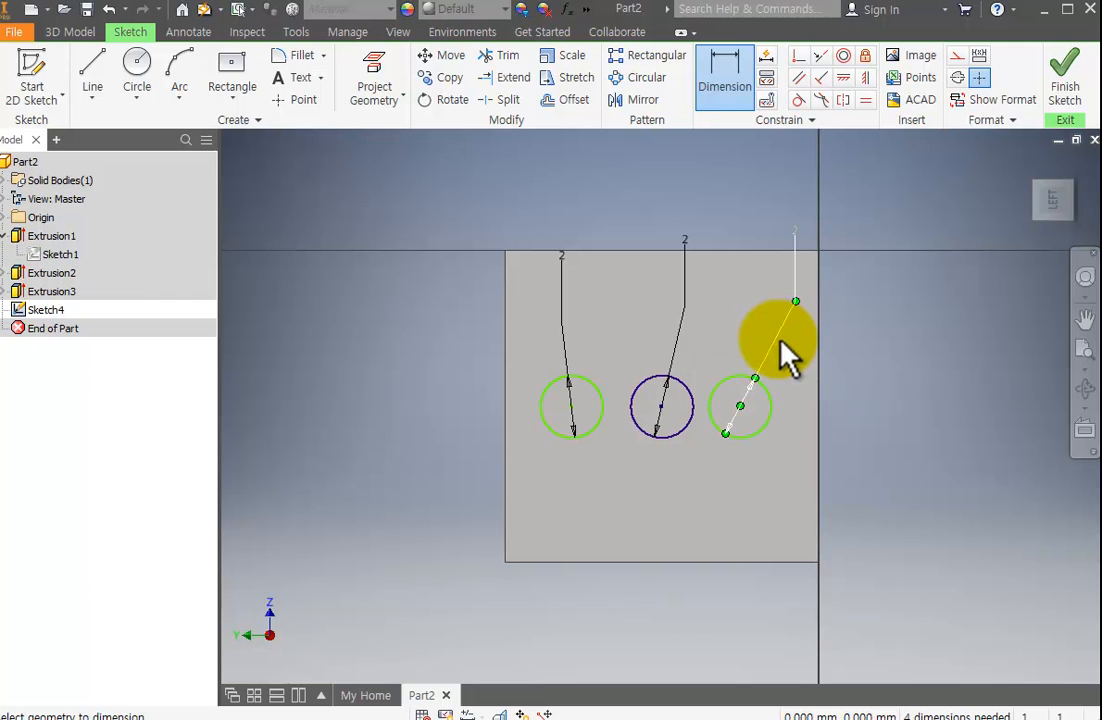
Shift the left circle slightly off the row and move the right circle farther from the middle circle.
scroll(692, 398, down, 2)
scroll(672, 406, up, 4)
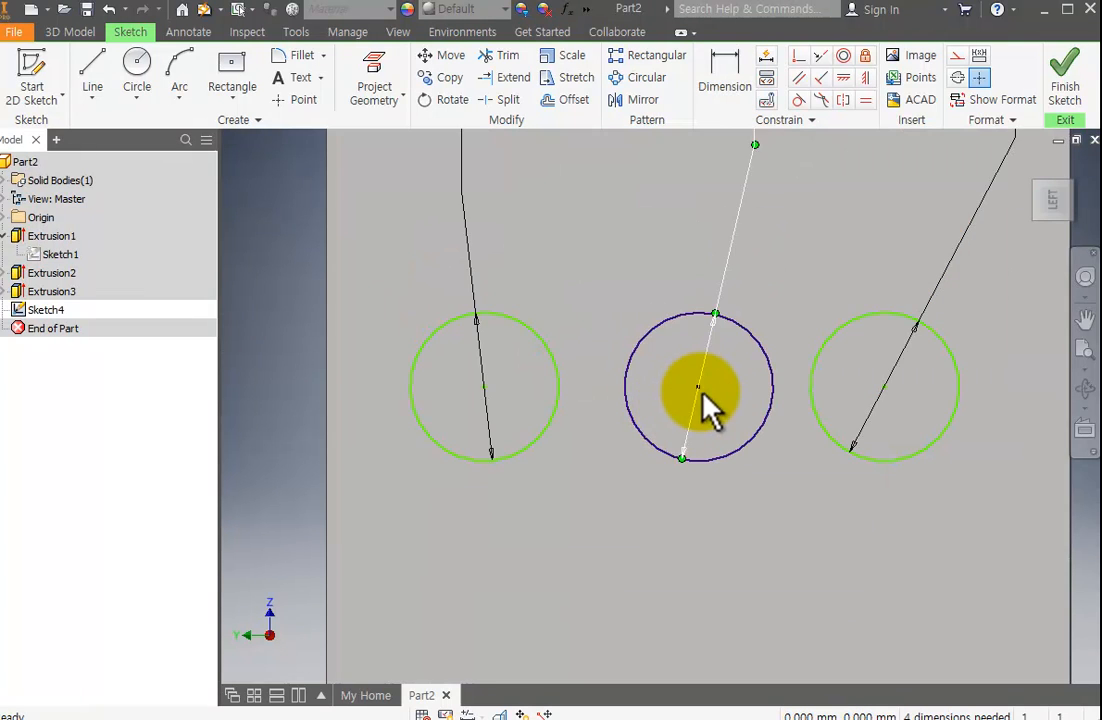
scroll(706, 394, down, 3)
click(746, 318)
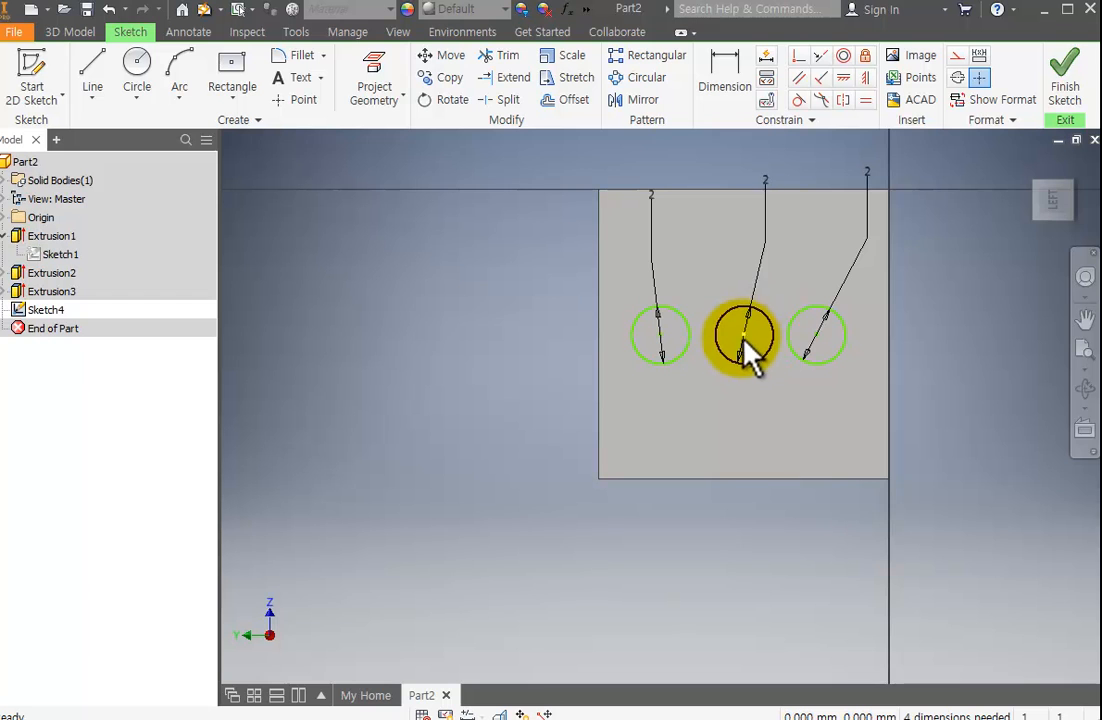
scroll(745, 352, up, 4)
scroll(740, 352, down, 3)
scroll(701, 369, up, 4)
scroll(706, 374, down, 4)
scroll(715, 440, up, 3)
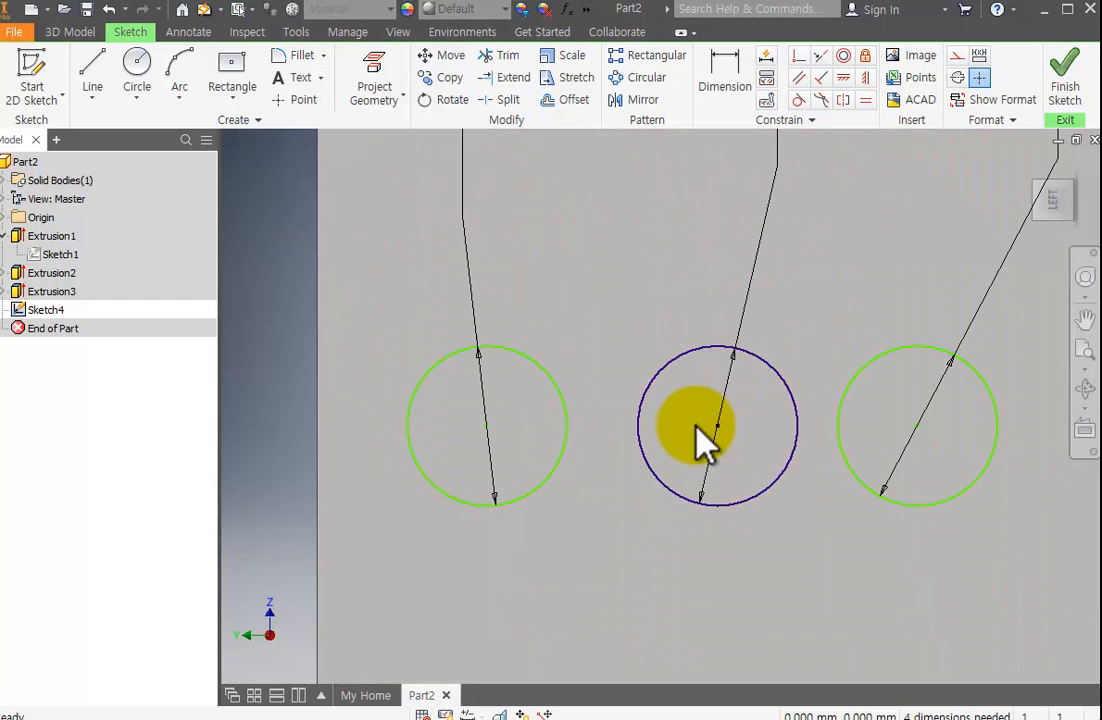
mouse_move(489, 428)
mouse_down()
mouse_move(526, 322)
mouse_move(485, 460)
mouse_move(467, 401)
mouse_move(467, 455)
mouse_move(483, 433)
mouse_up()
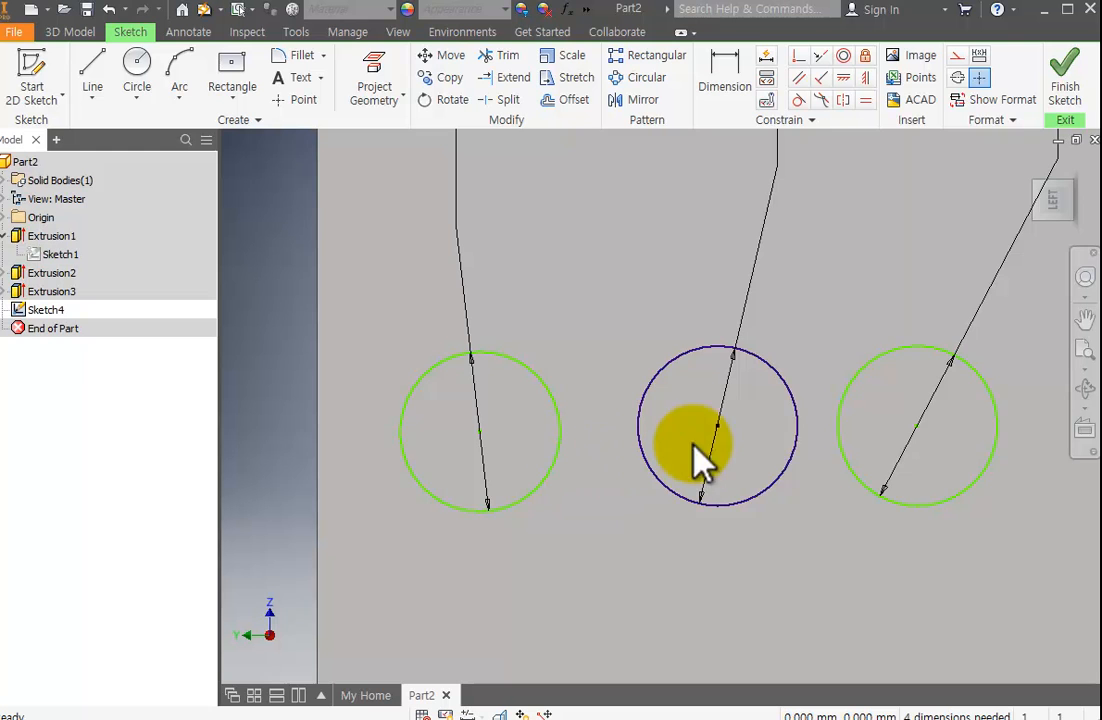
drag(918, 428, 983, 432)
Try to align the left circle's centre with the middle circle's centre using a horizontal constraint, and undo the attempt.
scroll(833, 455, down, 3)
scroll(849, 185, up, 5)
click(843, 77)
click(602, 259)
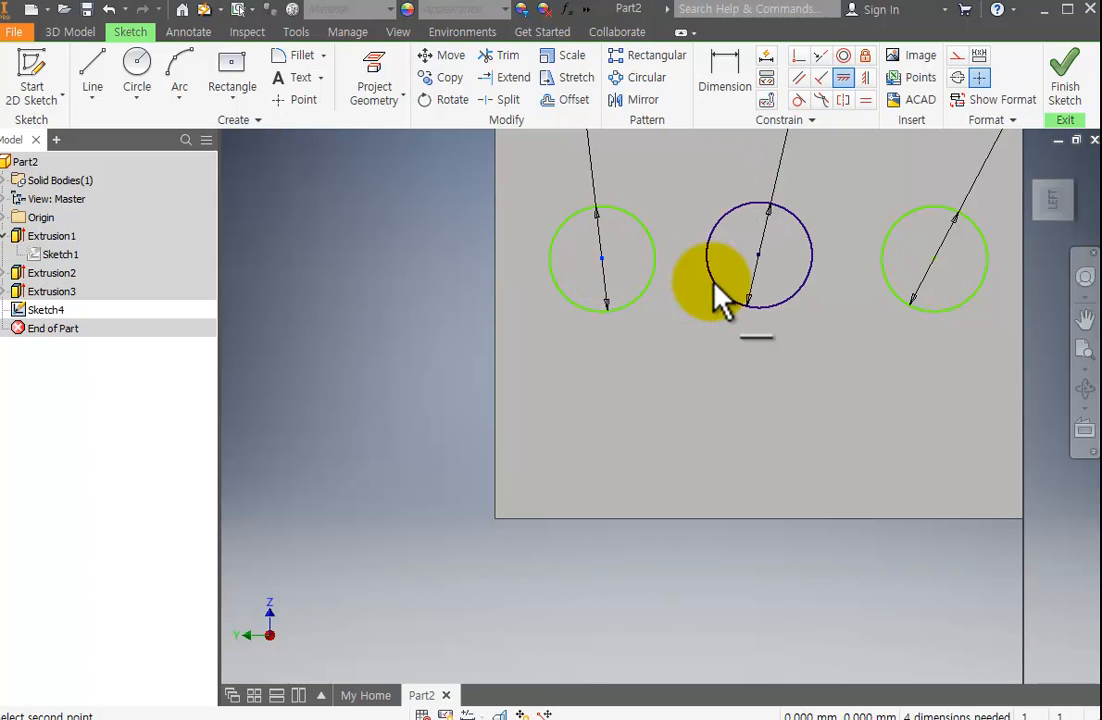
click(759, 256)
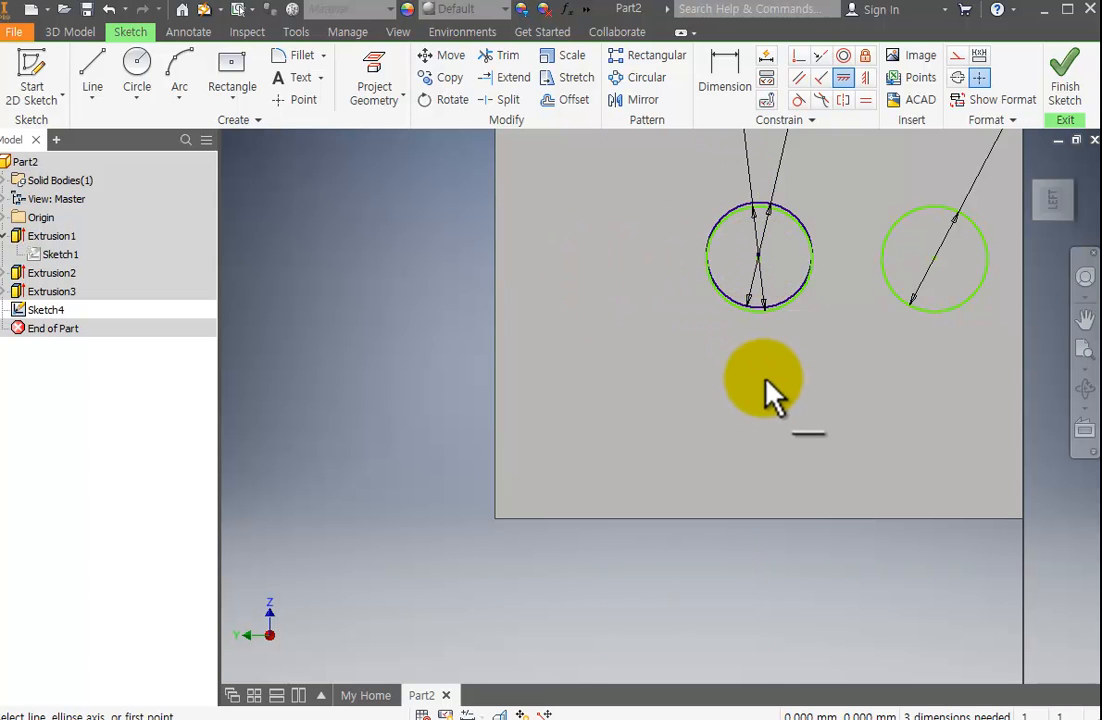
key(Escape)
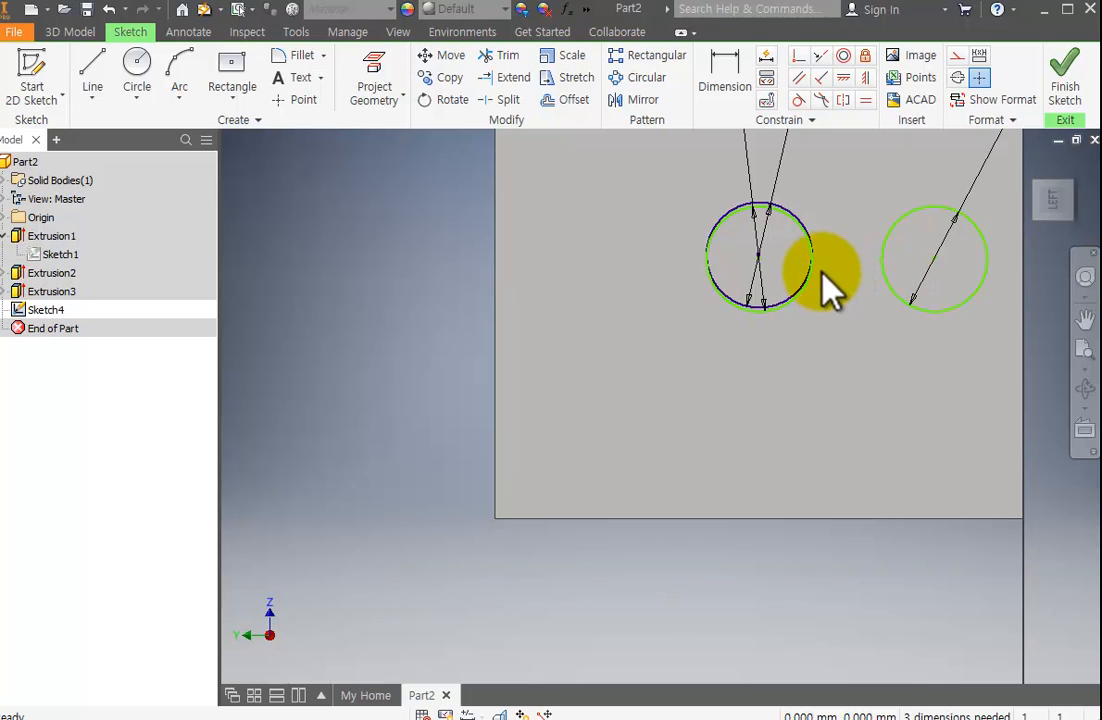
drag(758, 258, 692, 382)
key(ctrl+z)
key(ctrl+z)
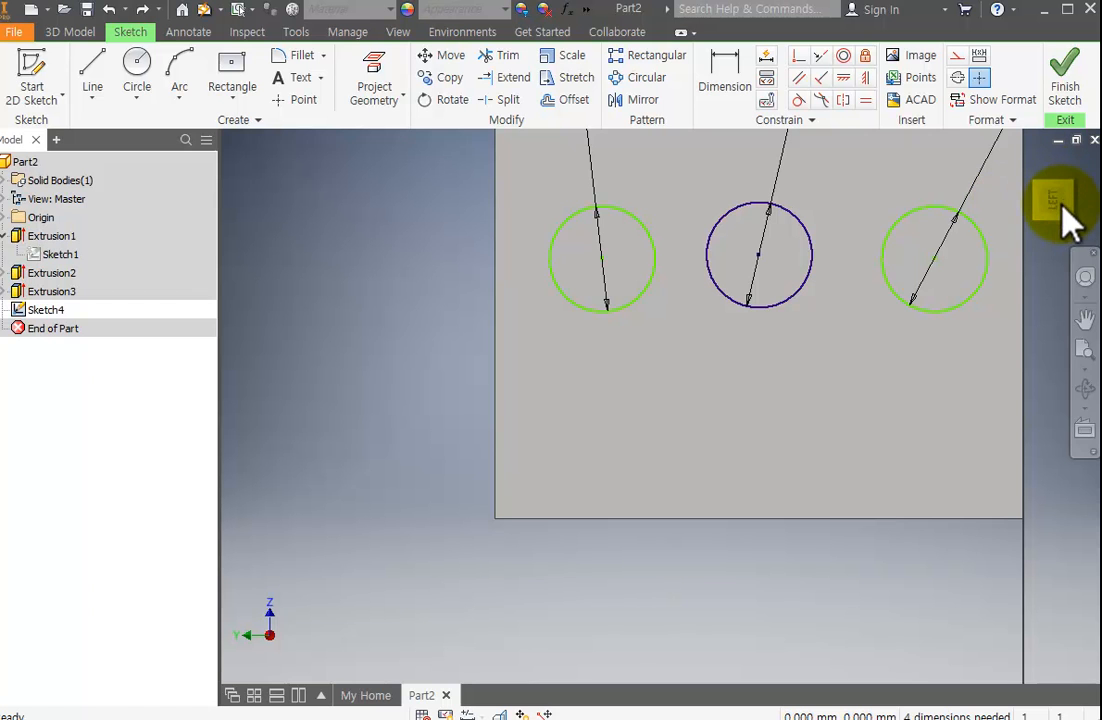
Turn the sketch upright and reposition the two outer circles in a horizontal row on either side of the middle circle.
click(1090, 192)
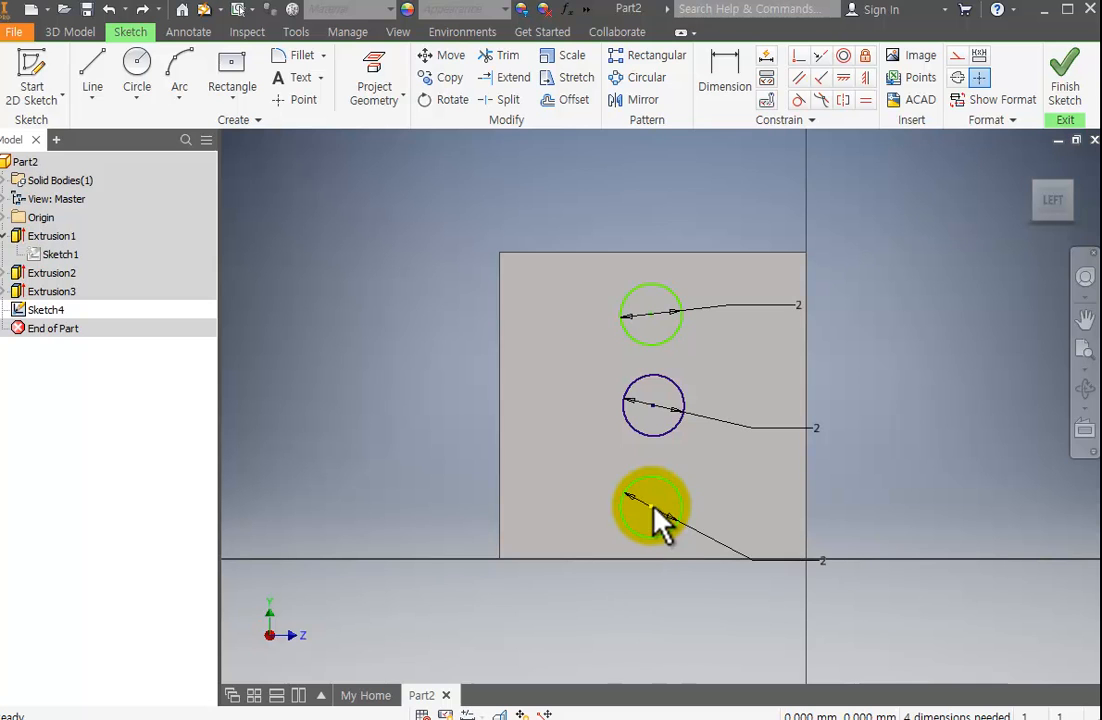
drag(660, 522, 754, 404)
drag(657, 325, 555, 405)
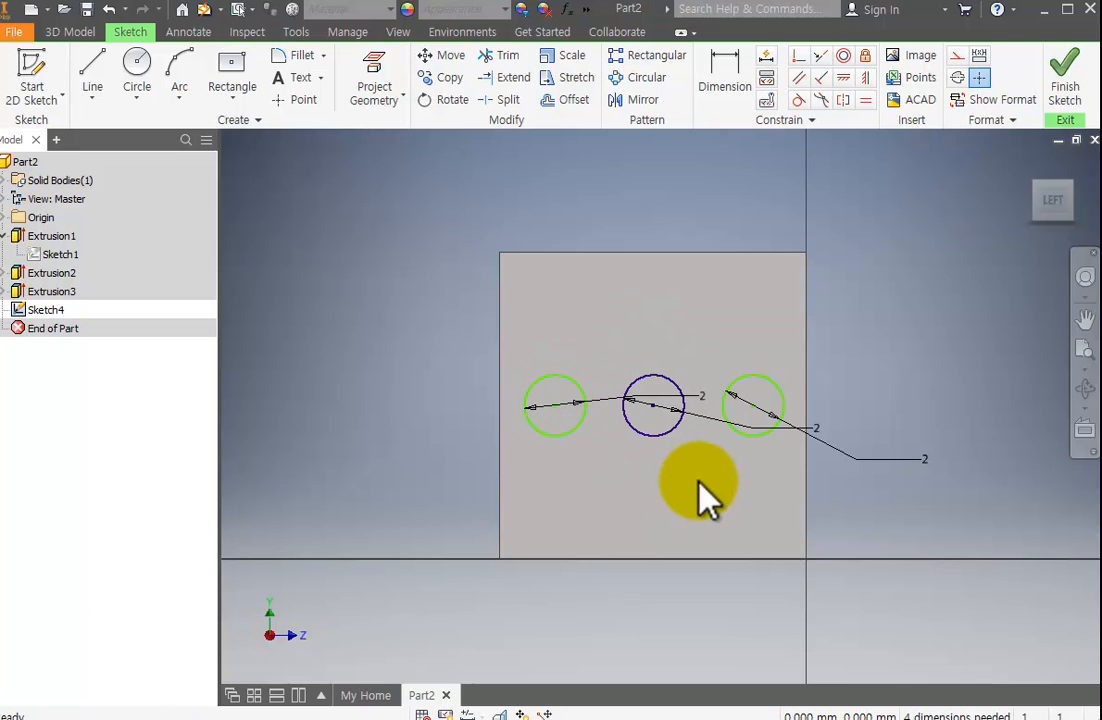
Align the centres of the left and right circles with the middle circle's centre using horizontal constraints.
scroll(610, 450, up, 4)
scroll(610, 450, down, 3)
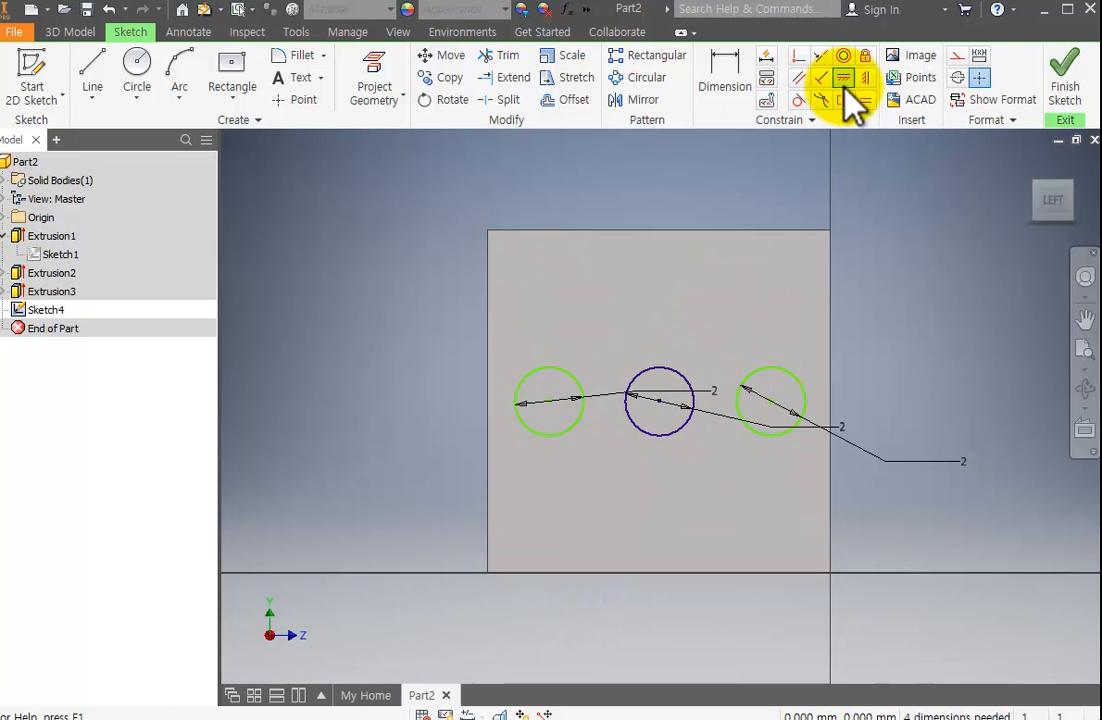
click(843, 78)
click(553, 404)
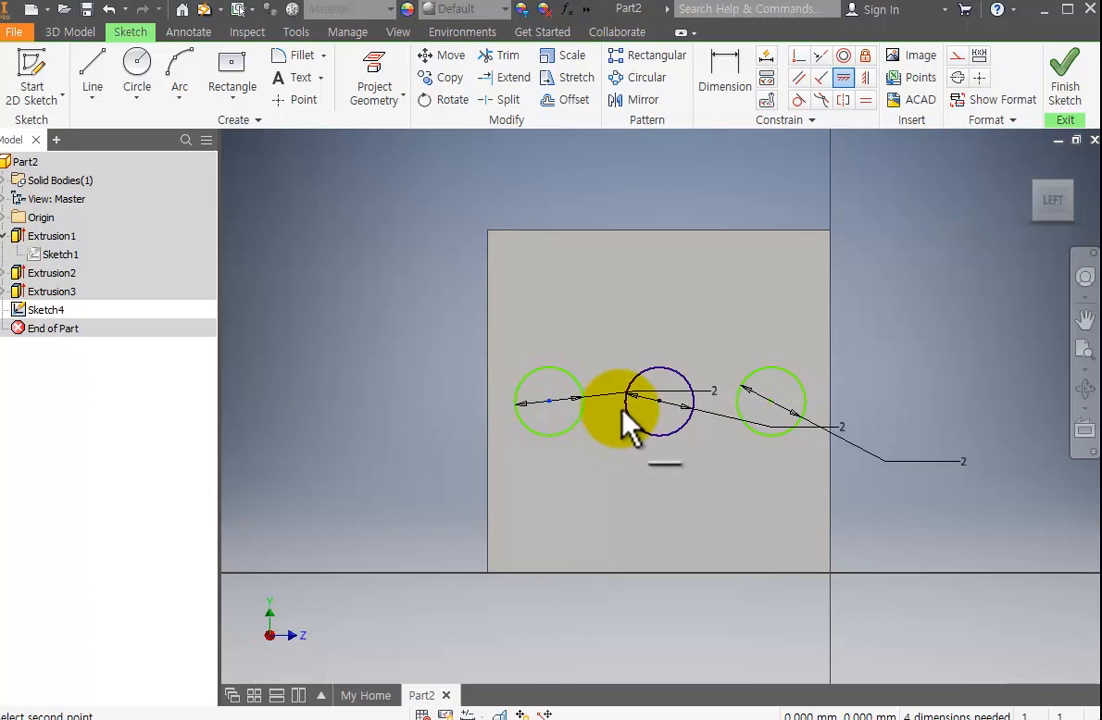
click(662, 400)
click(660, 401)
click(772, 404)
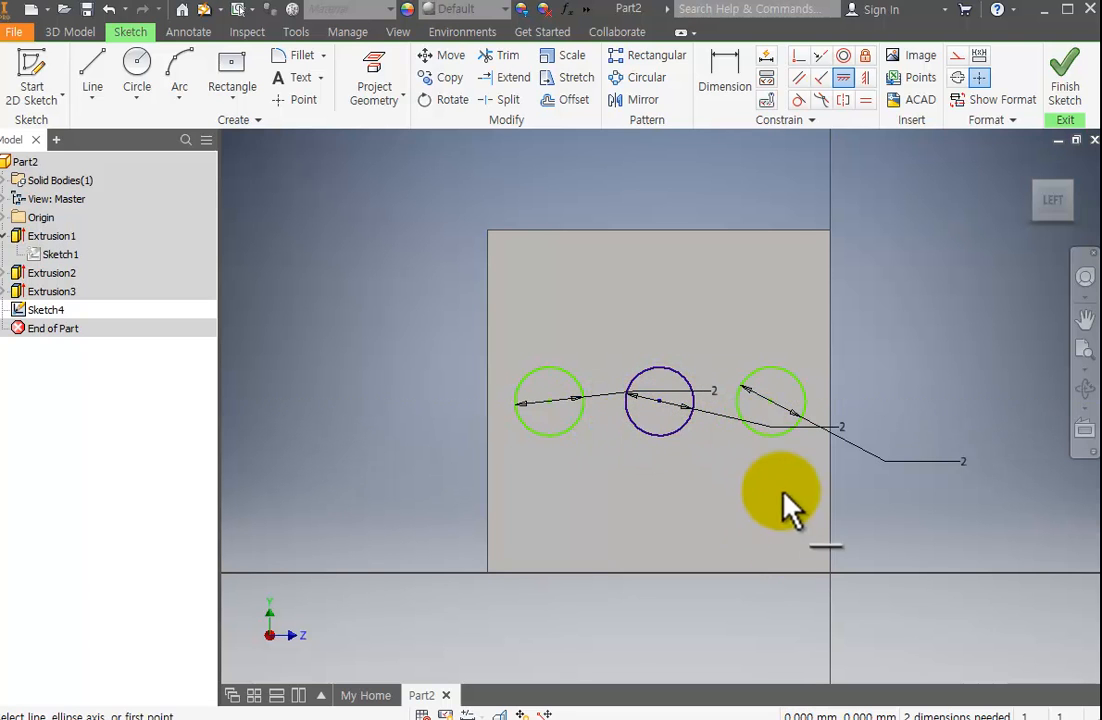
Dimension the horizontal distance between the left and middle circle centres as 3 mm.
click(723, 89)
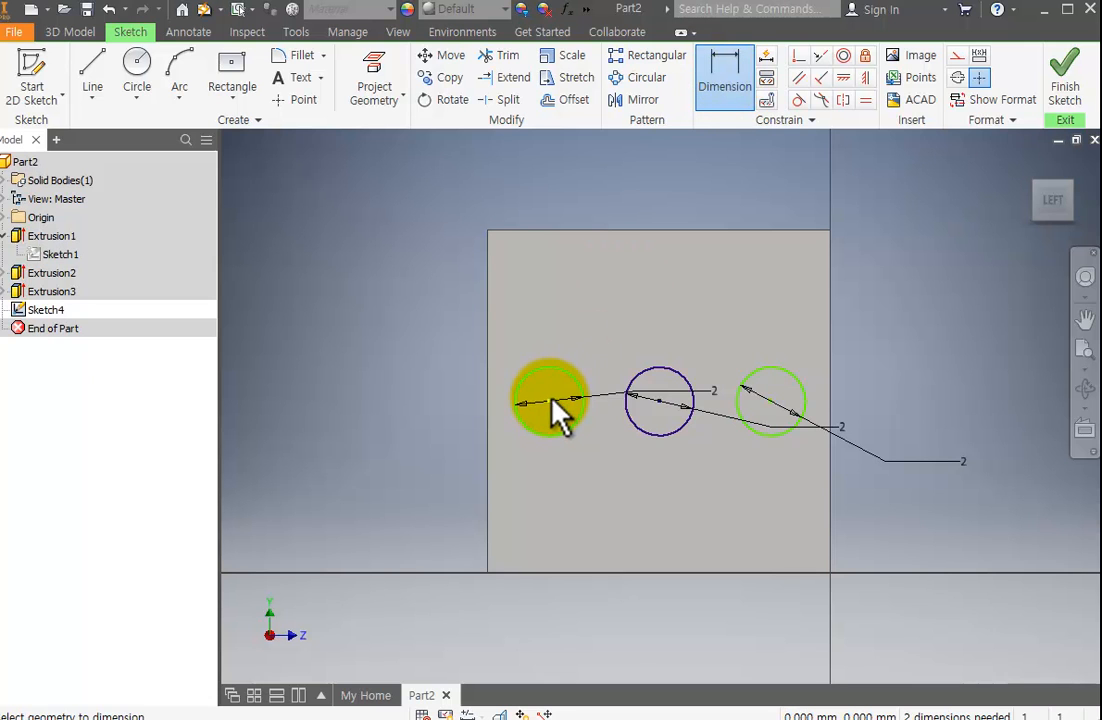
click(551, 401)
click(659, 402)
click(628, 334)
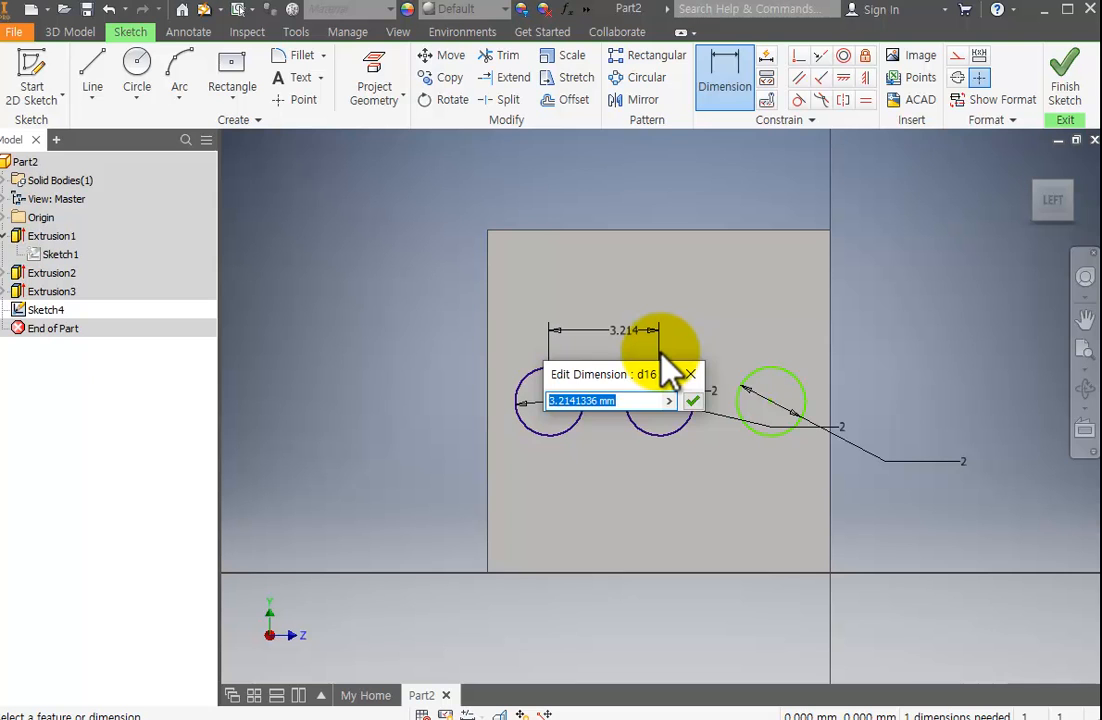
key(Return)
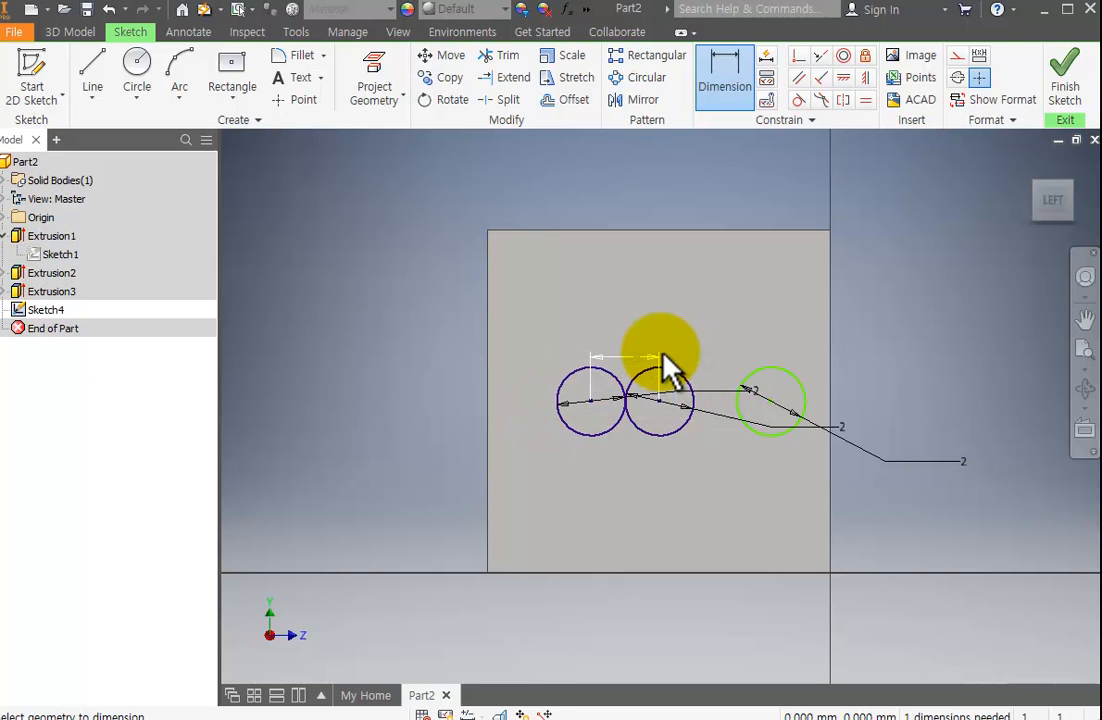
double_click(637, 356)
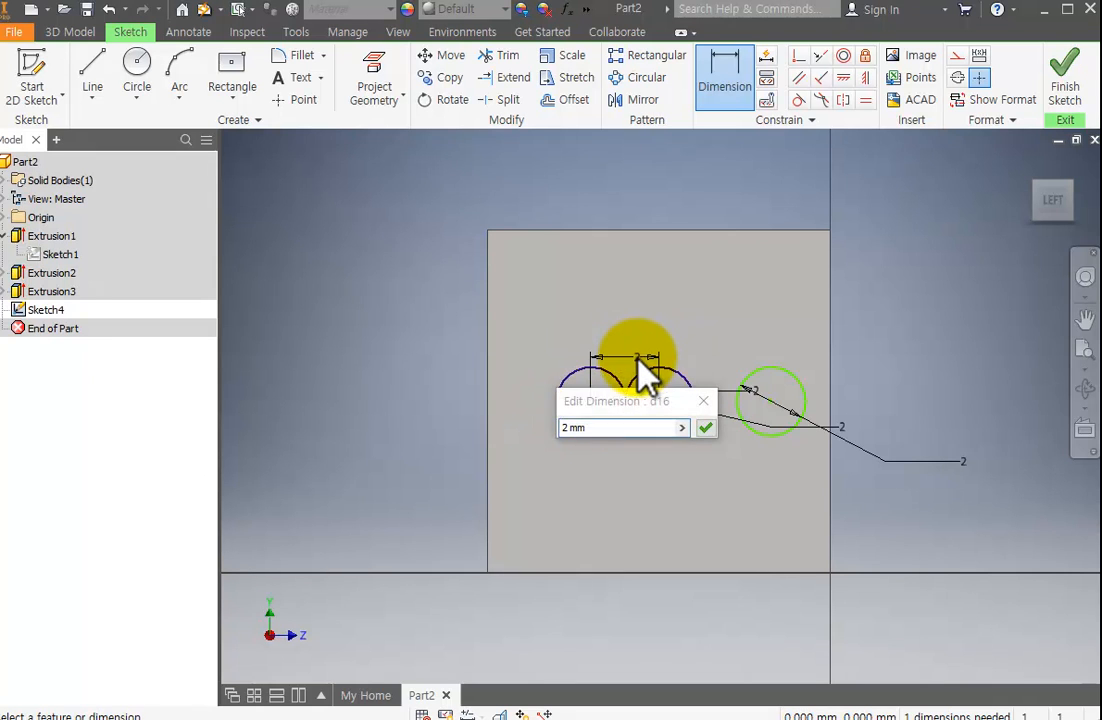
double_click(616, 427)
text(3)
key(Return)
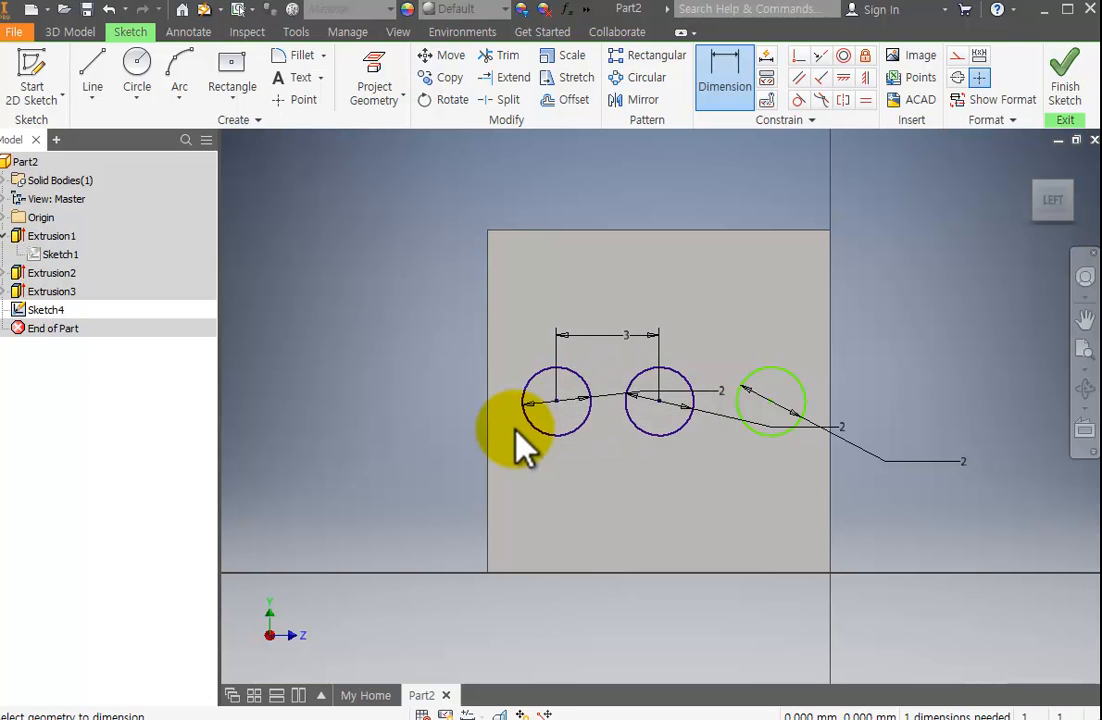
Dimension the horizontal distance between the middle and right circle centres as 3 mm, and finish the sketch.
click(660, 402)
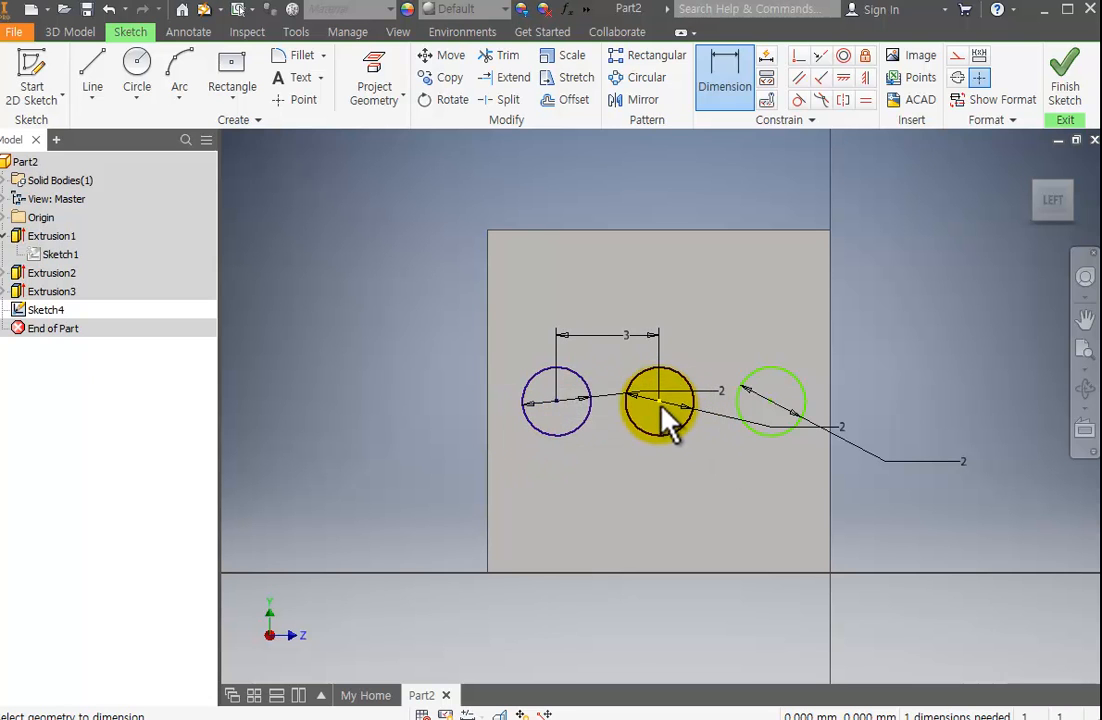
click(768, 400)
click(735, 336)
text(3)
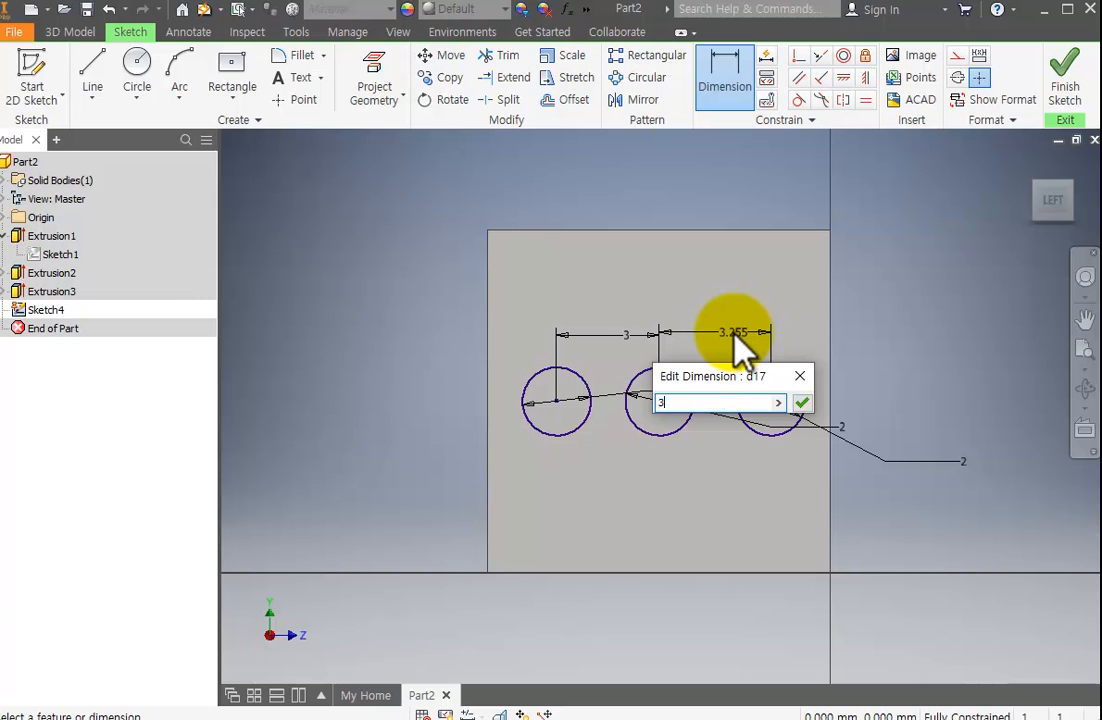
key(Return)
key(Escape)
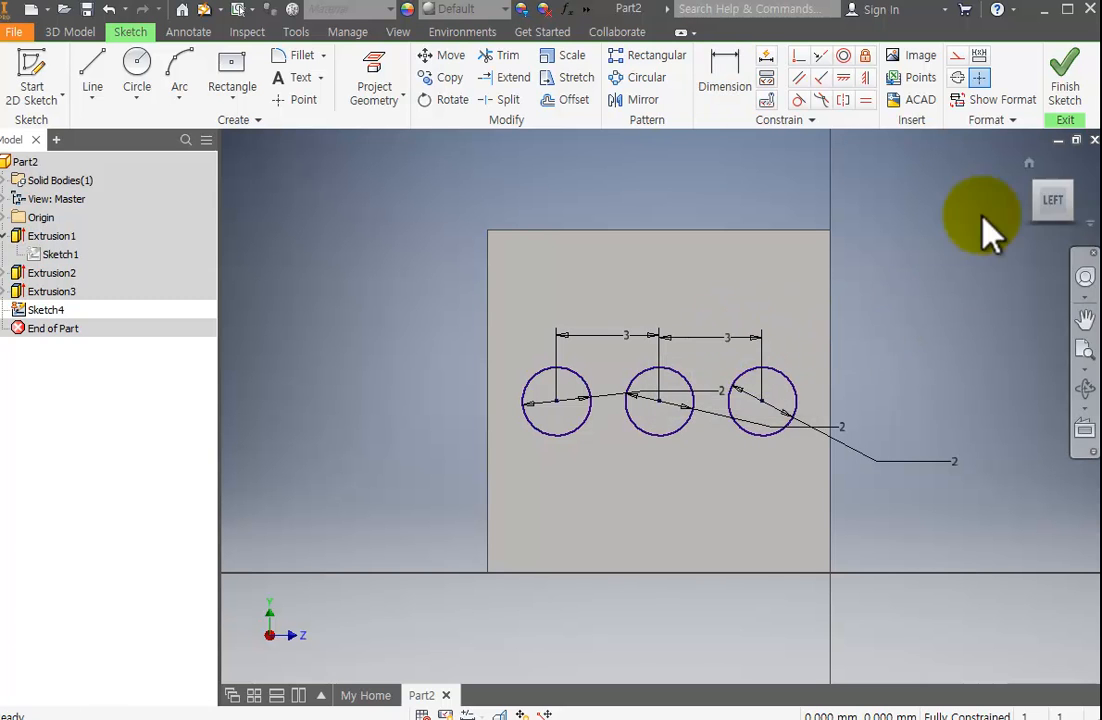
click(1072, 95)
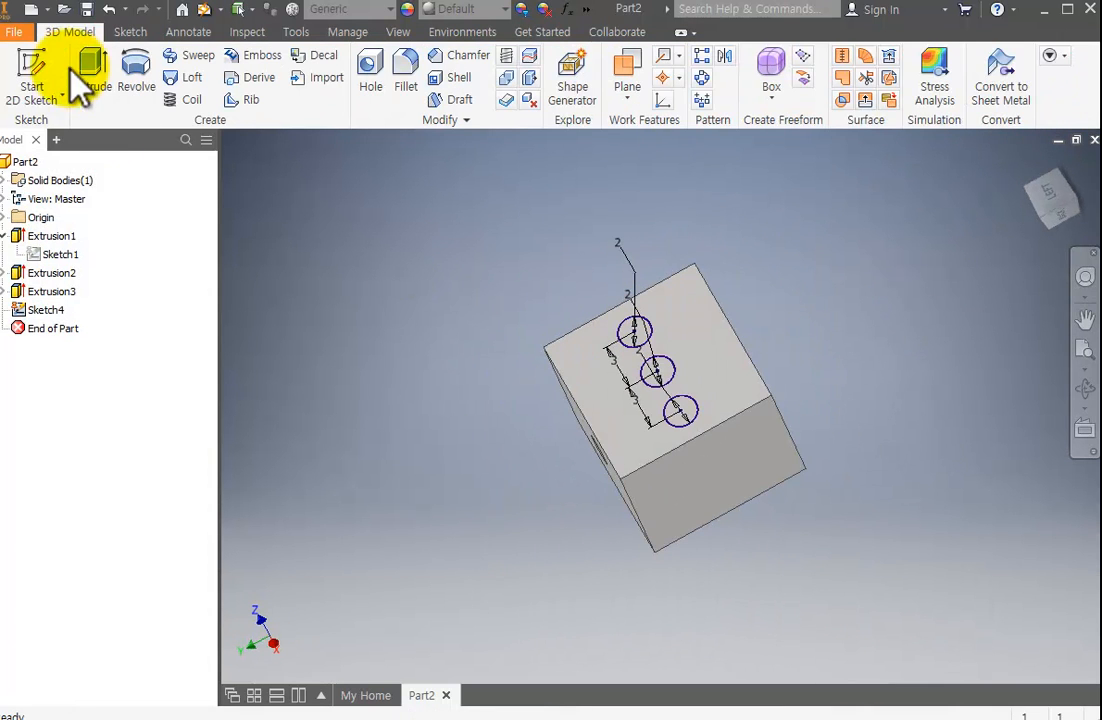
Extrude the three circles as a cut 0.3 mm deep into the cube face.
click(92, 78)
click(652, 352)
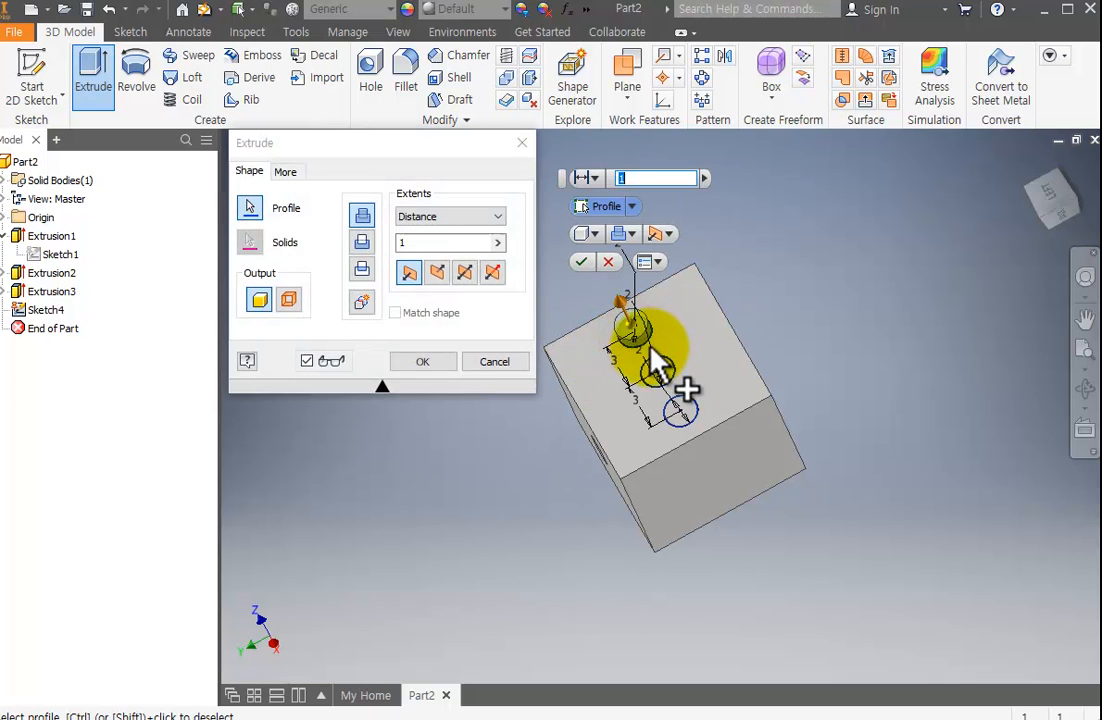
click(655, 366)
click(679, 412)
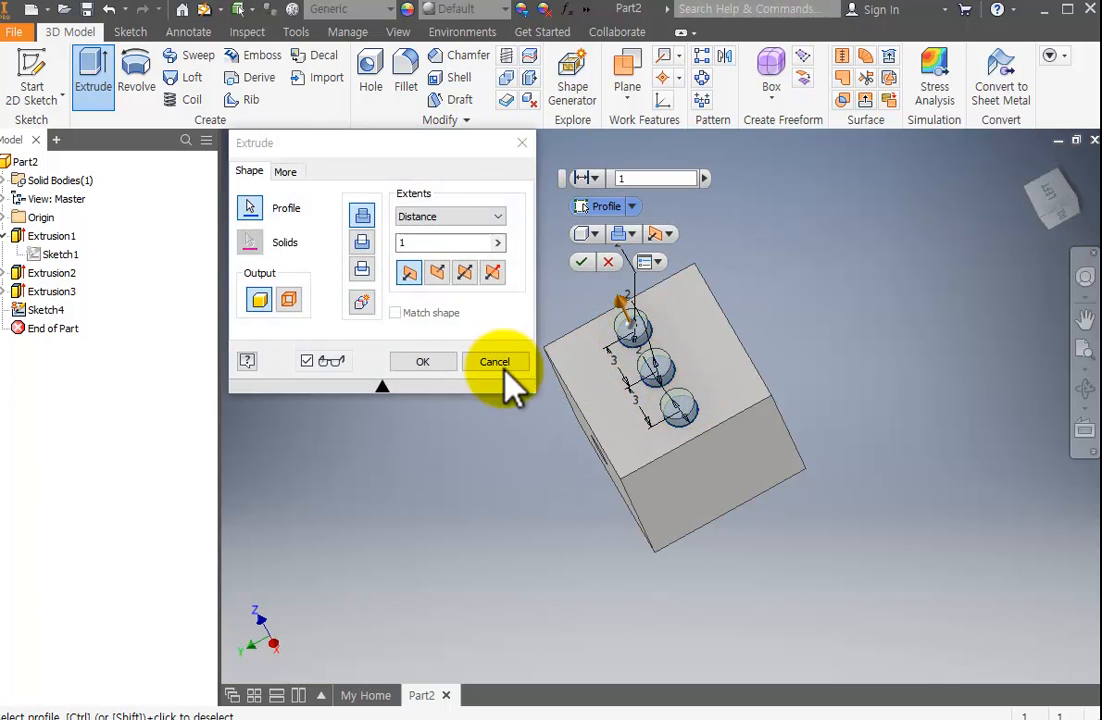
click(362, 242)
click(403, 243)
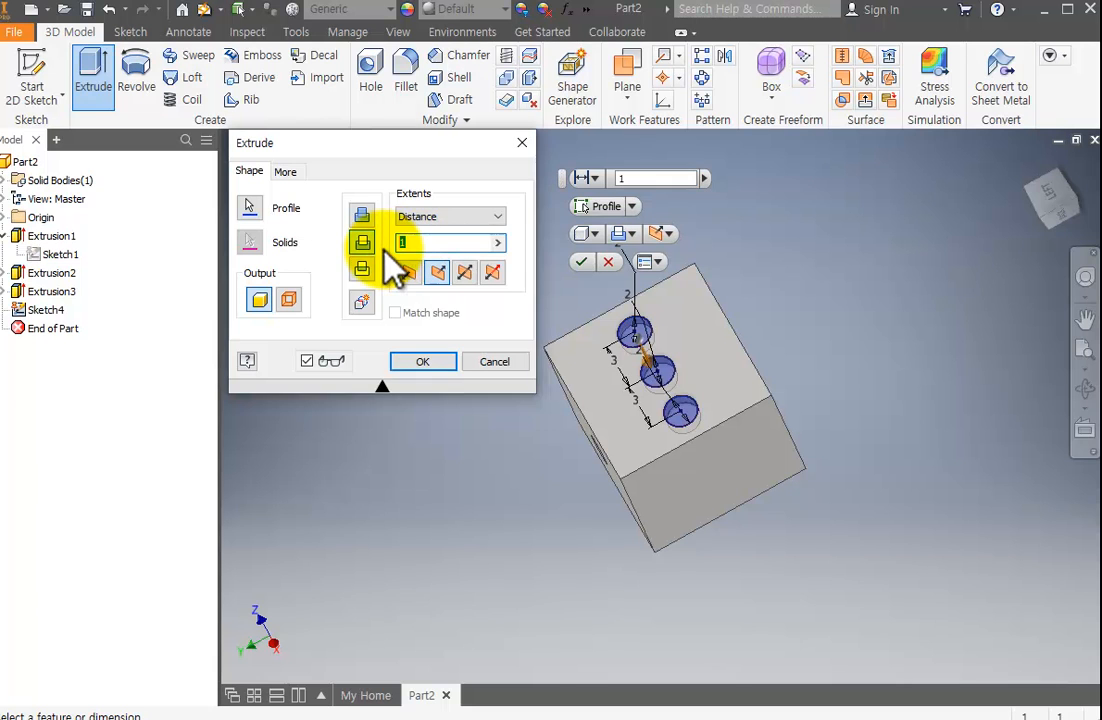
text(0.3)
key(Return)
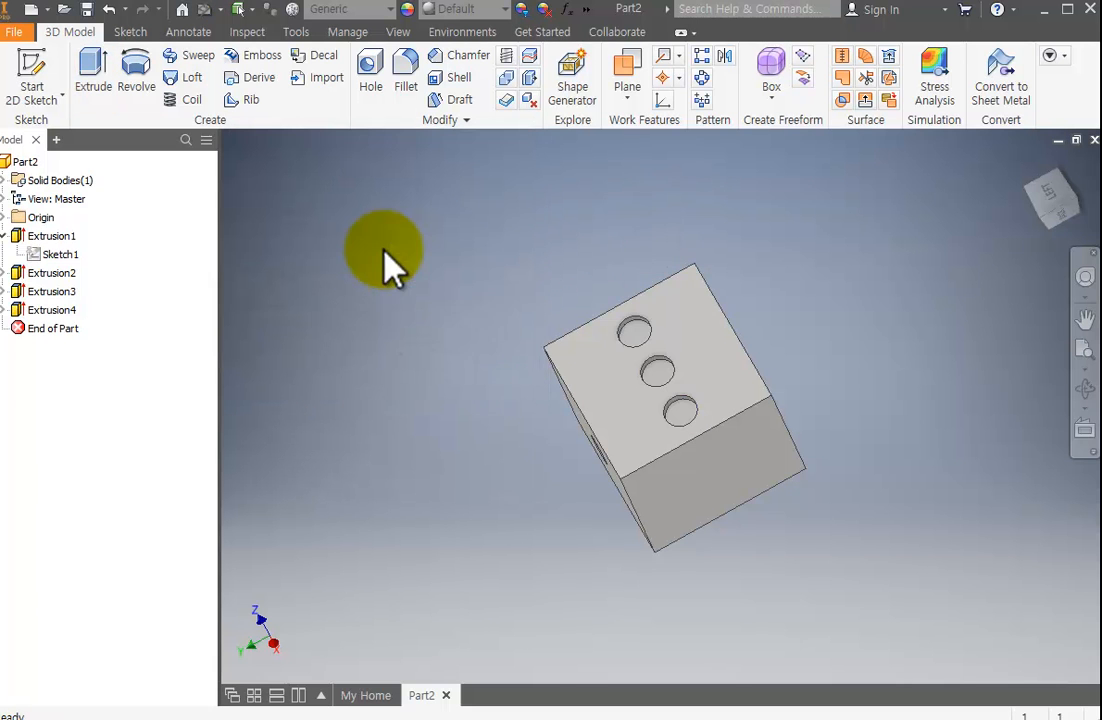
Start a new 2D sketch on the blank cube face opposite the three pips.
scroll(682, 362, up, 3)
scroll(682, 362, down, 4)
middle_drag(681, 361, 566, 288)
click(1085, 390)
drag(659, 504, 641, 519)
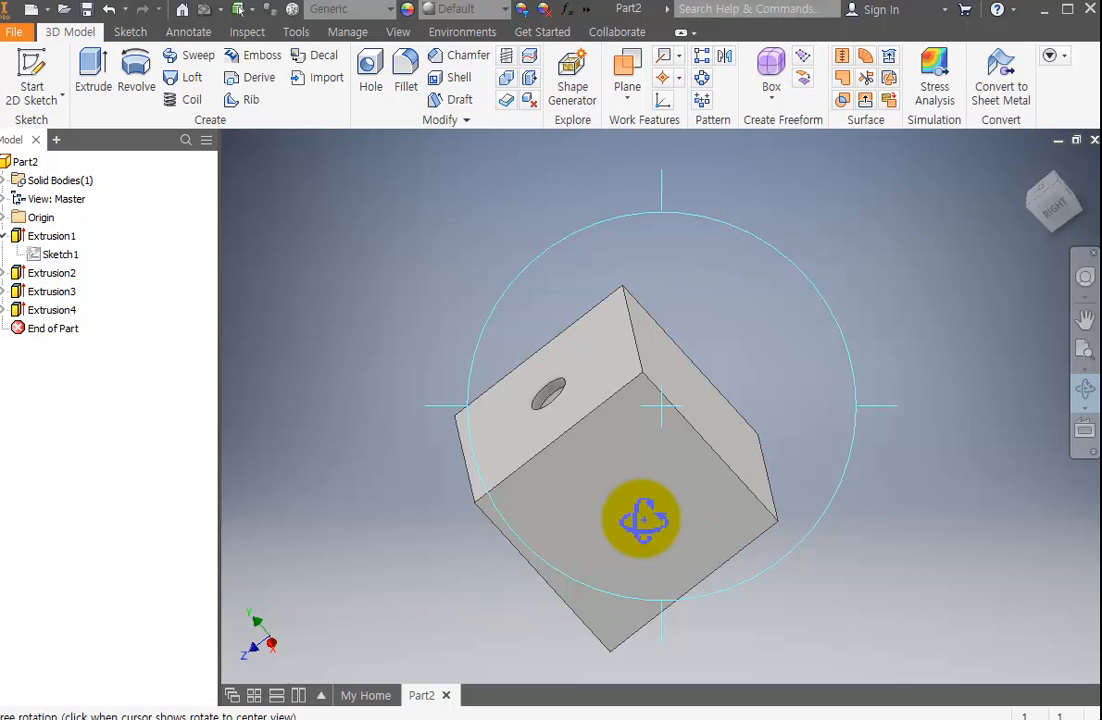
key(Escape)
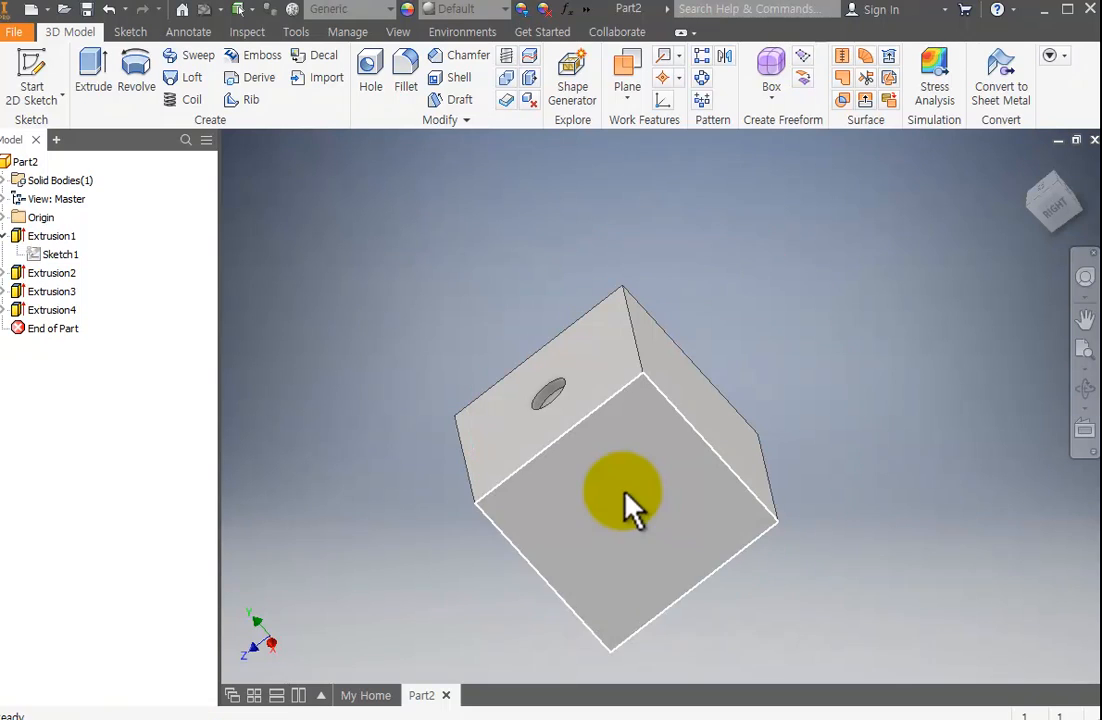
click(22, 60)
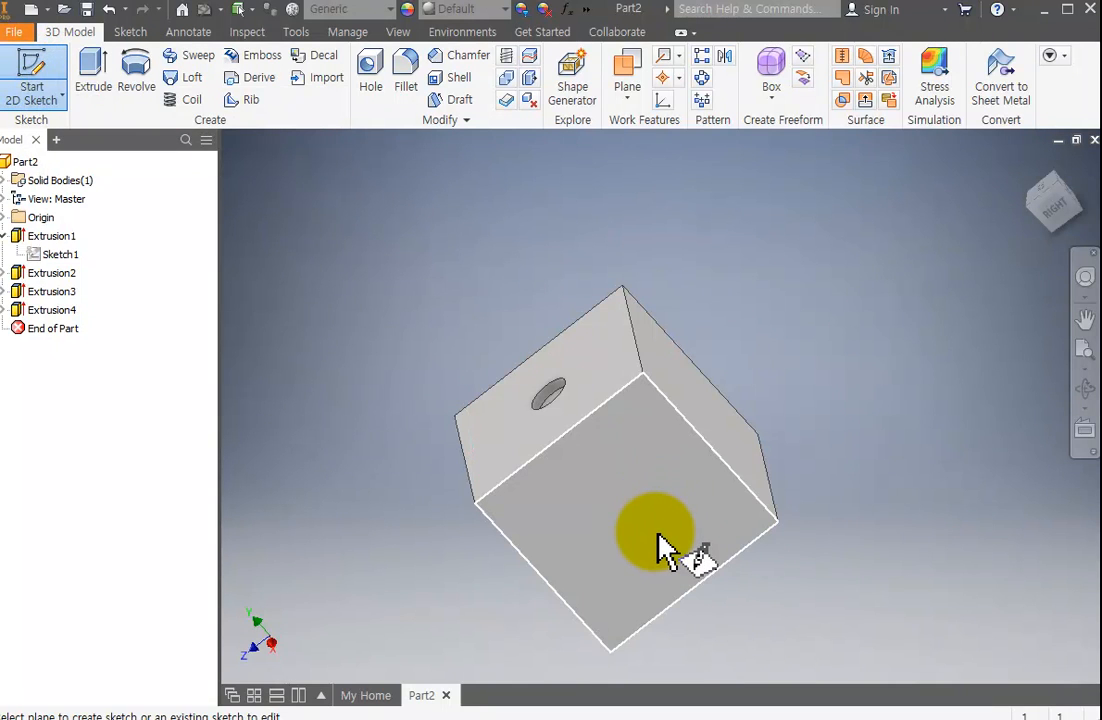
click(660, 530)
scroll(616, 358, down, 5)
scroll(612, 359, up, 4)
mouse_move(677, 411)
middle_down()
mouse_move(884, 339)
mouse_move(822, 362)
middle_up()
scroll(888, 334, down, 4)
scroll(888, 334, up, 3)
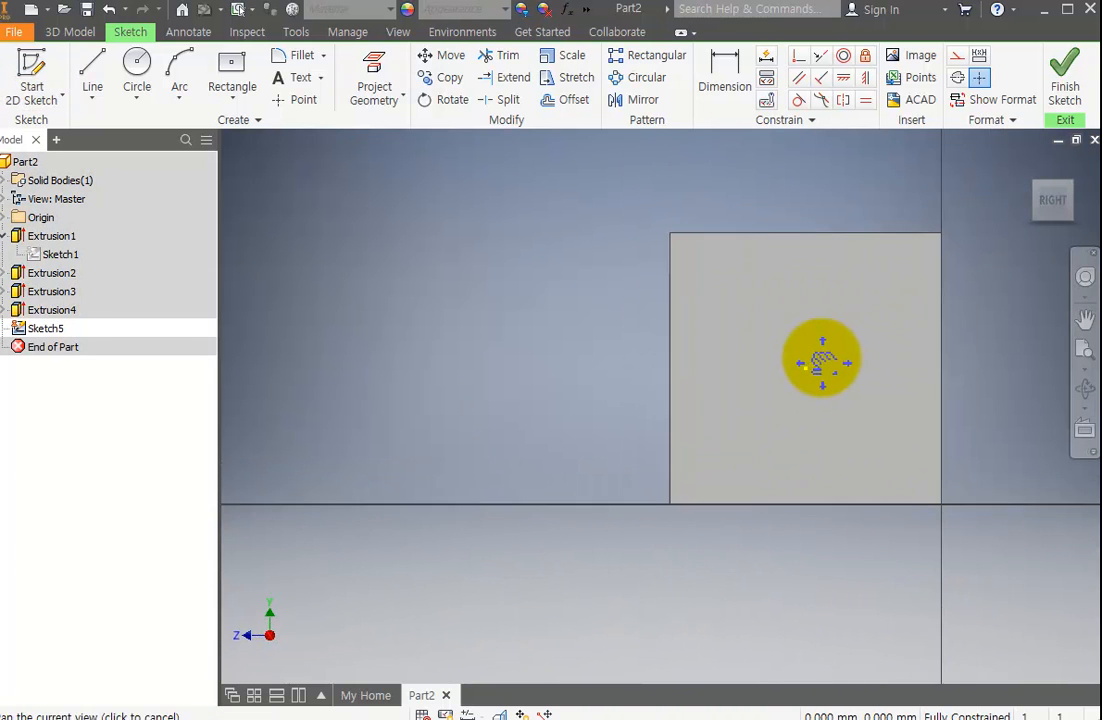
Sketch a small circle in the lower-left part of the face, below and left of its centre point.
click(145, 72)
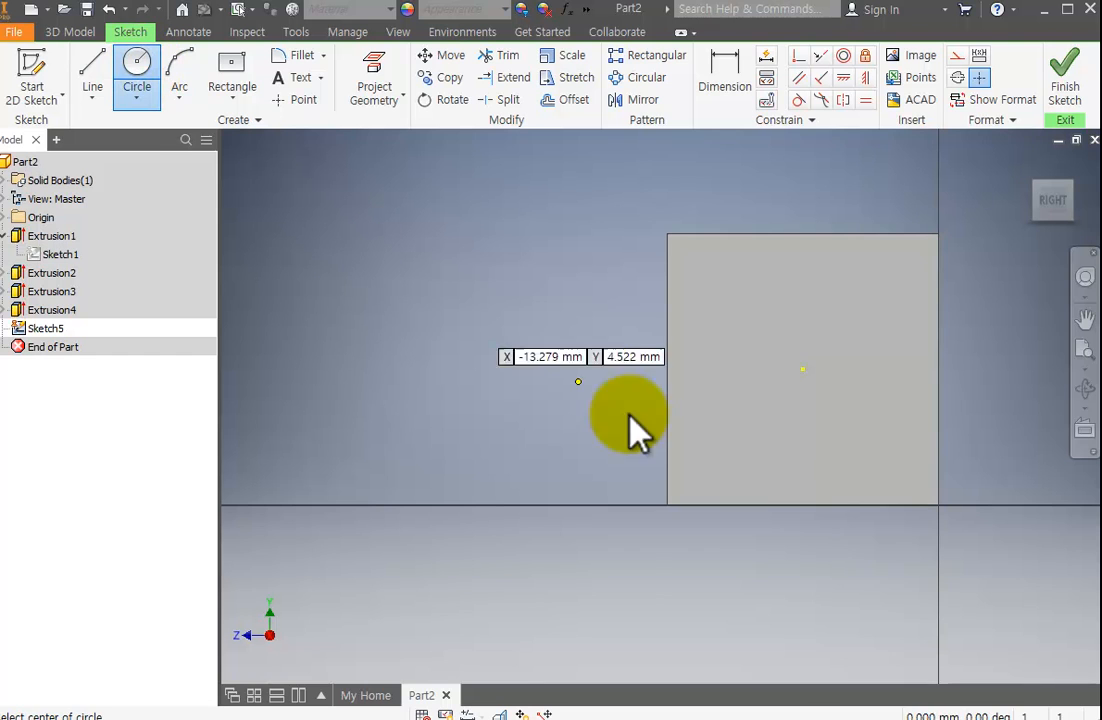
click(738, 429)
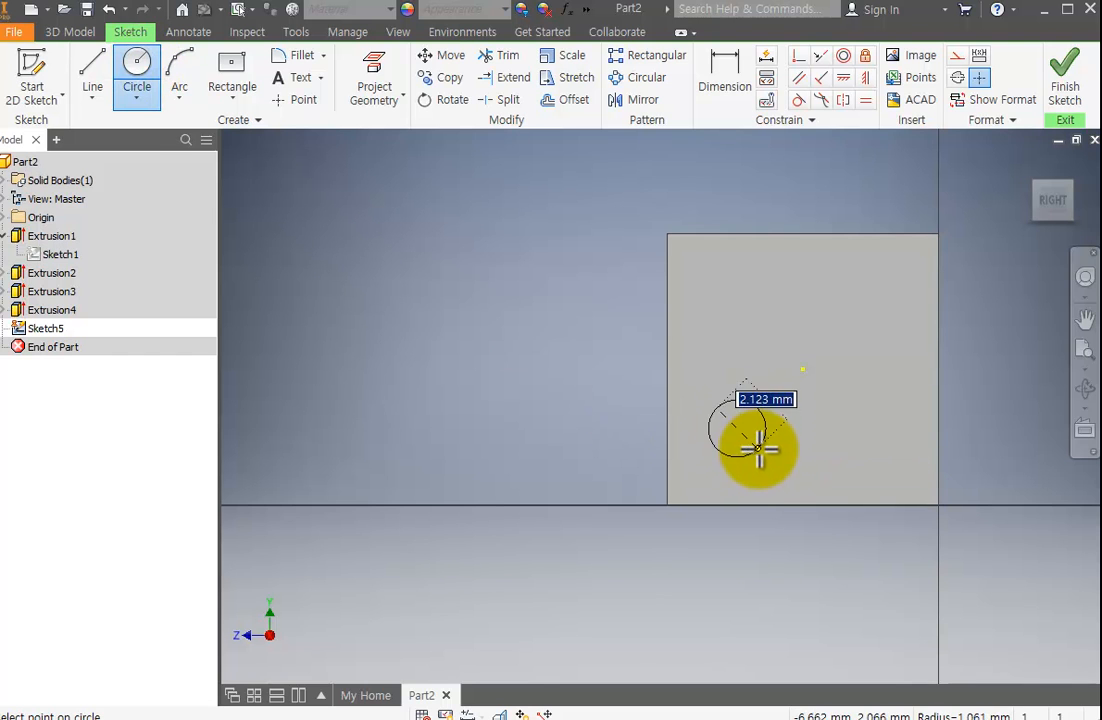
click(754, 446)
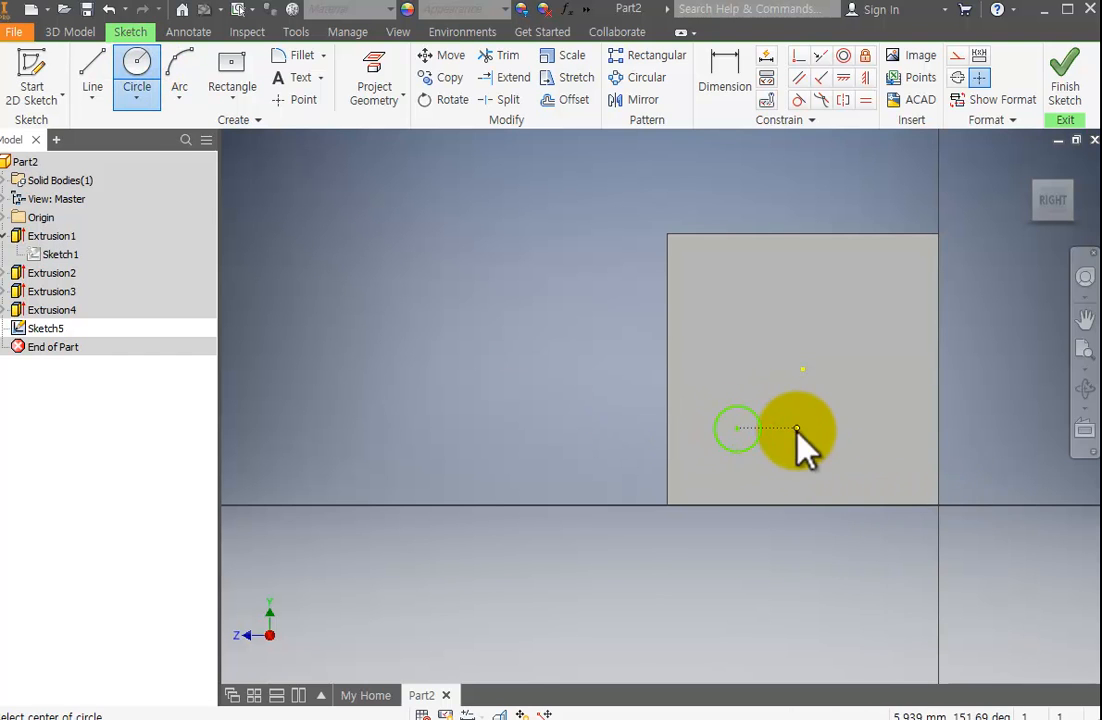
scroll(815, 432, down, 1)
scroll(815, 432, up, 1)
key(Escape)
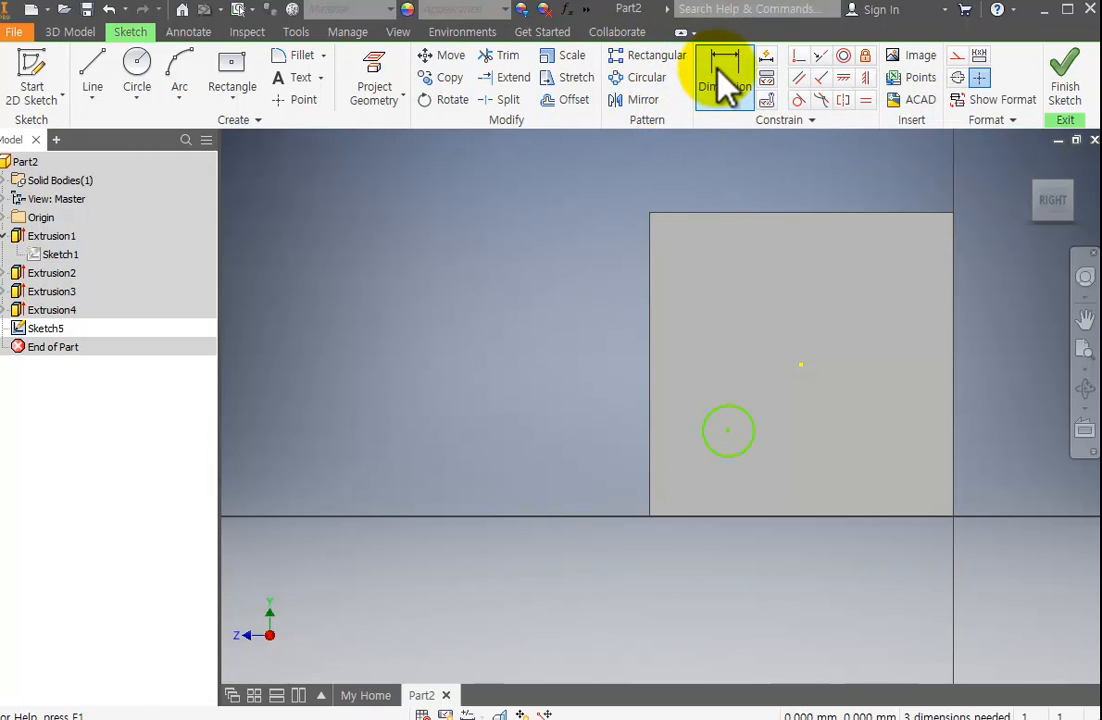
Dimension the new circle's diameter as 2 mm.
click(724, 80)
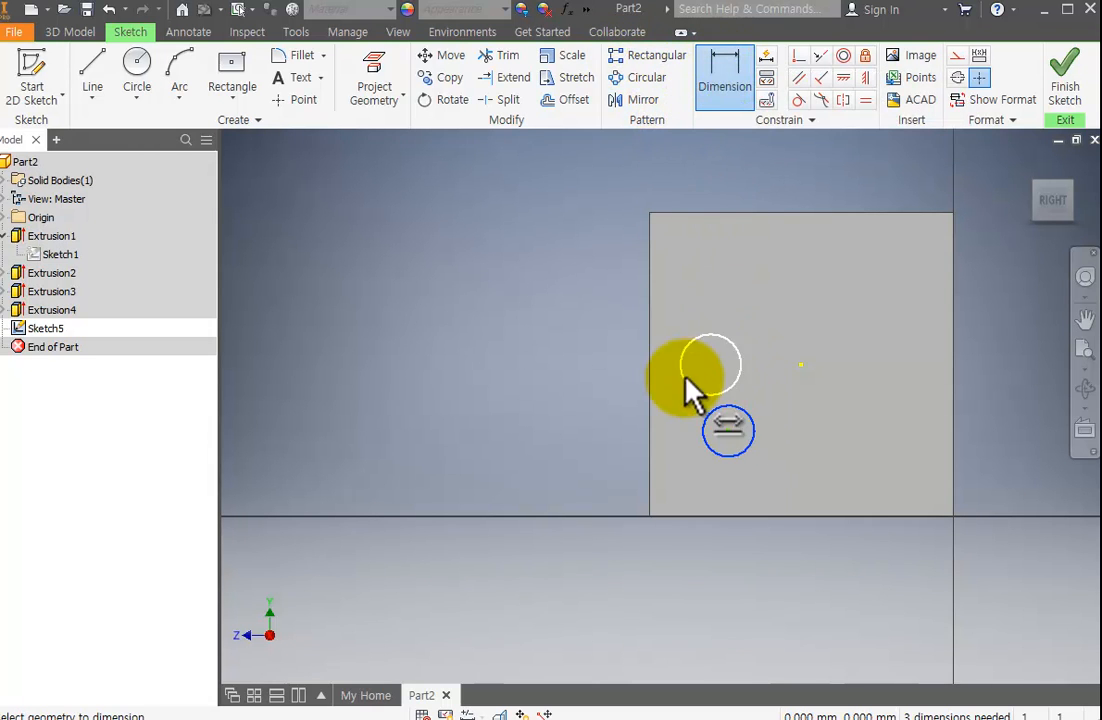
click(690, 385)
click(647, 376)
text(2)
key(Return)
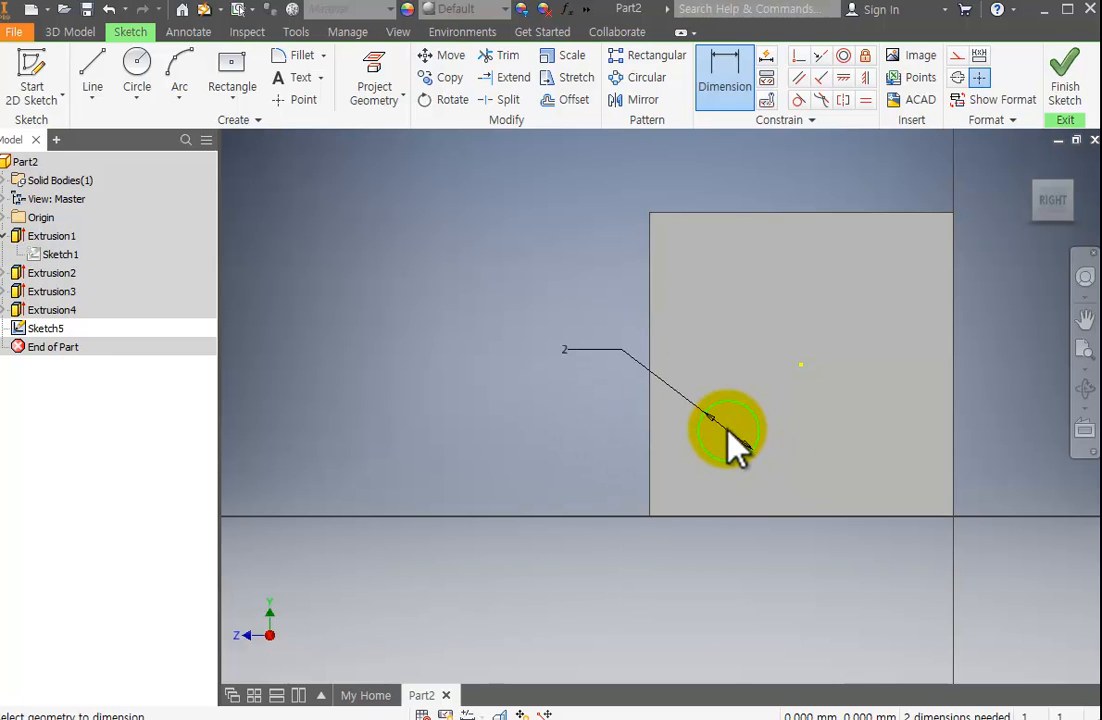
Dimension the horizontal distance from the circle's centre to the face's centre point as 2 mm.
click(727, 431)
click(801, 366)
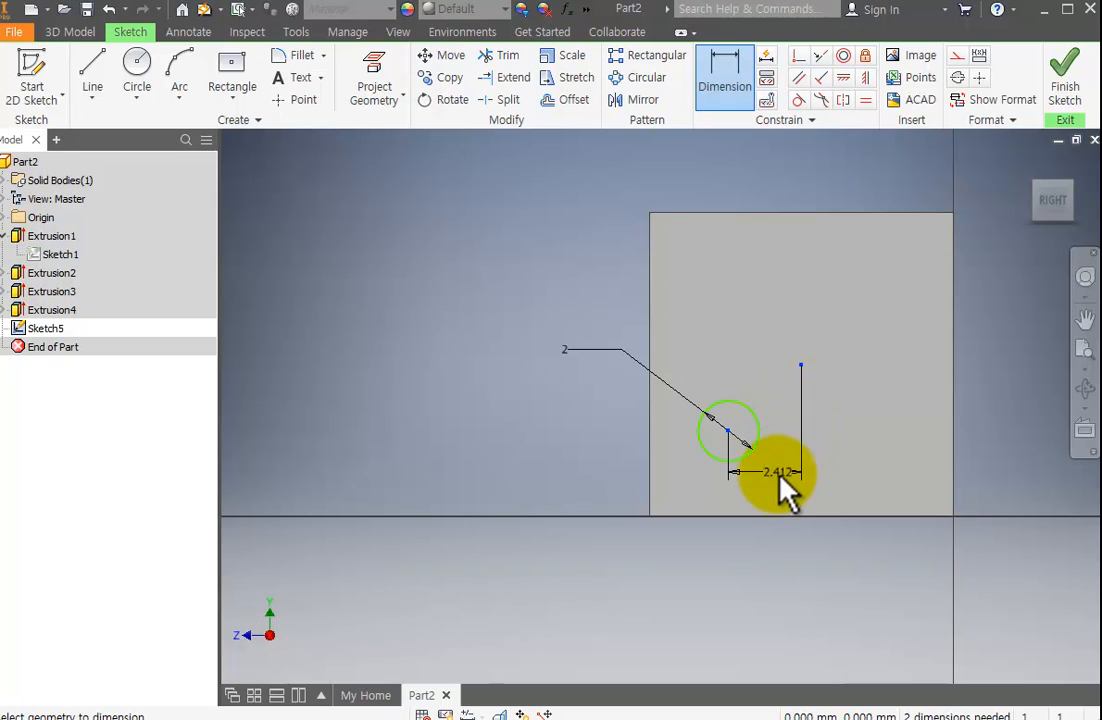
click(773, 489)
text(2)
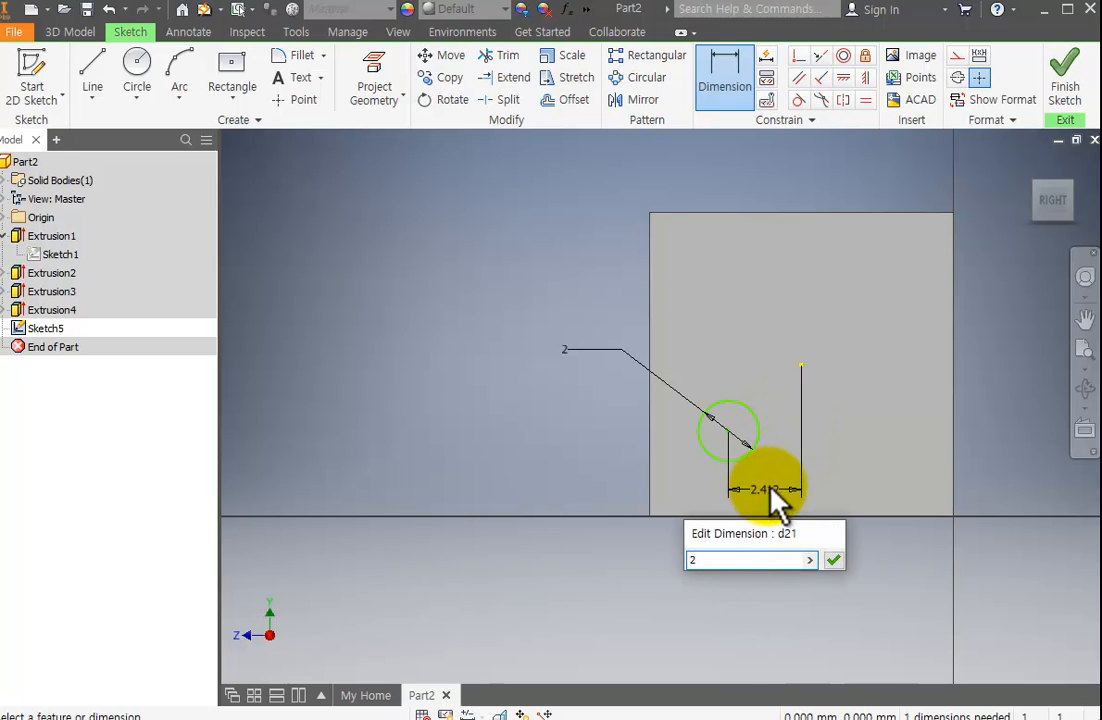
key(Return)
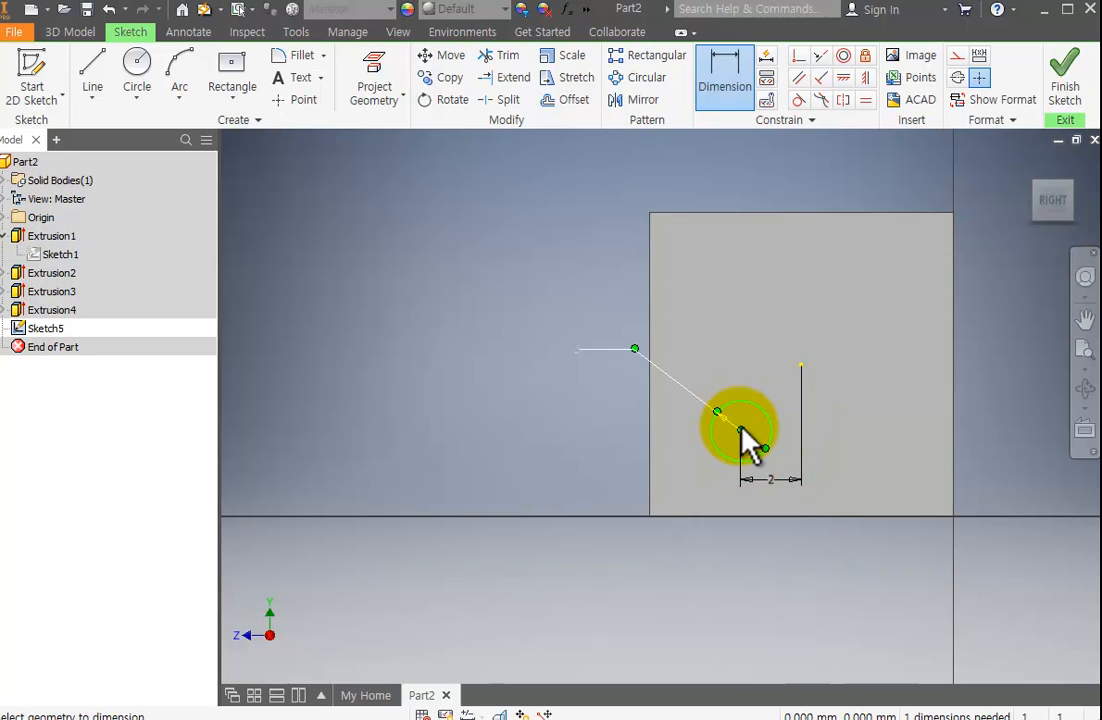
click(745, 440)
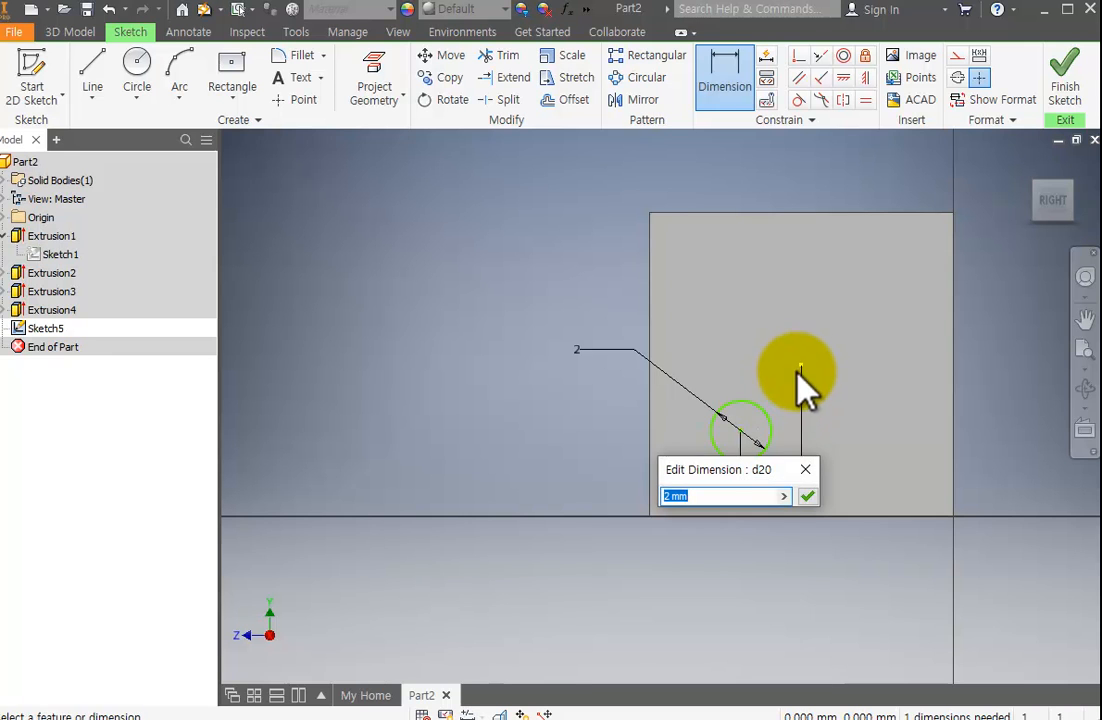
key(Escape)
key(Escape)
click(757, 425)
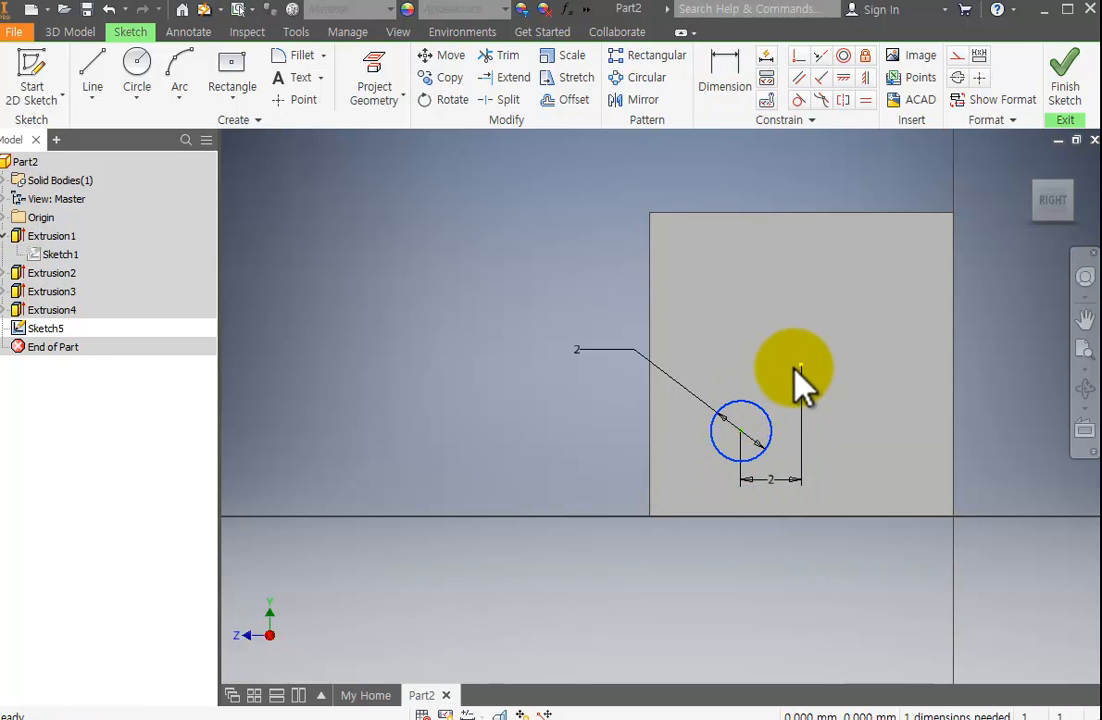
click(798, 367)
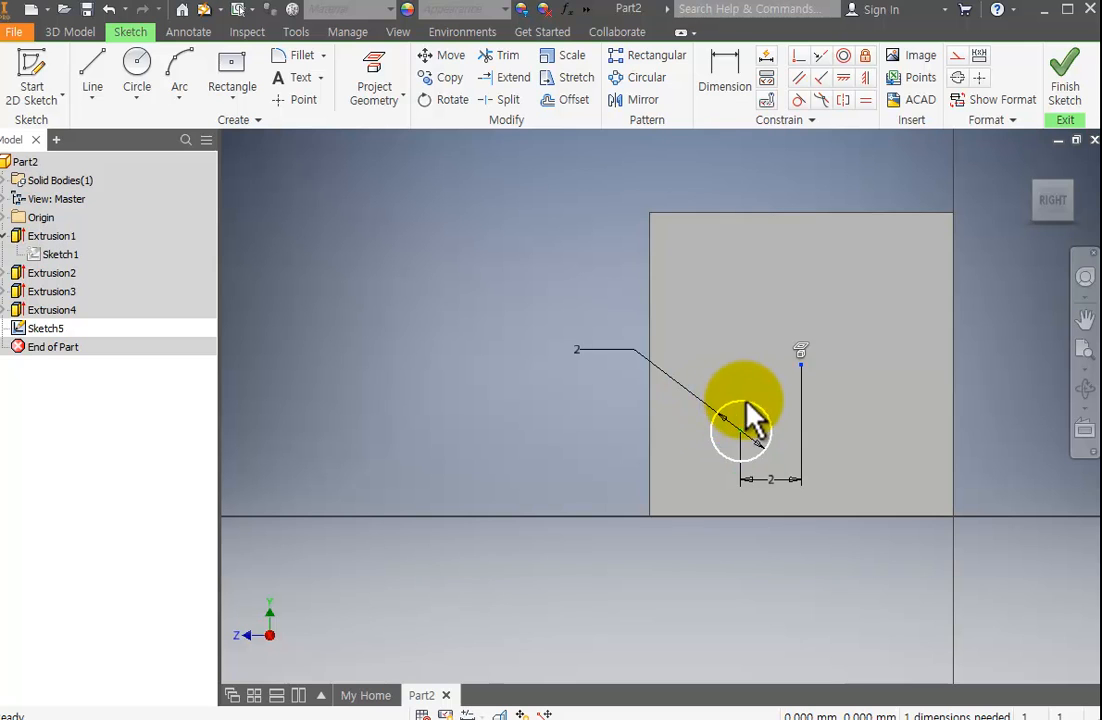
Dimension the vertical distance from the face's centre point to the circle as 2 mm, and finish the sketch.
click(728, 92)
click(801, 366)
click(740, 404)
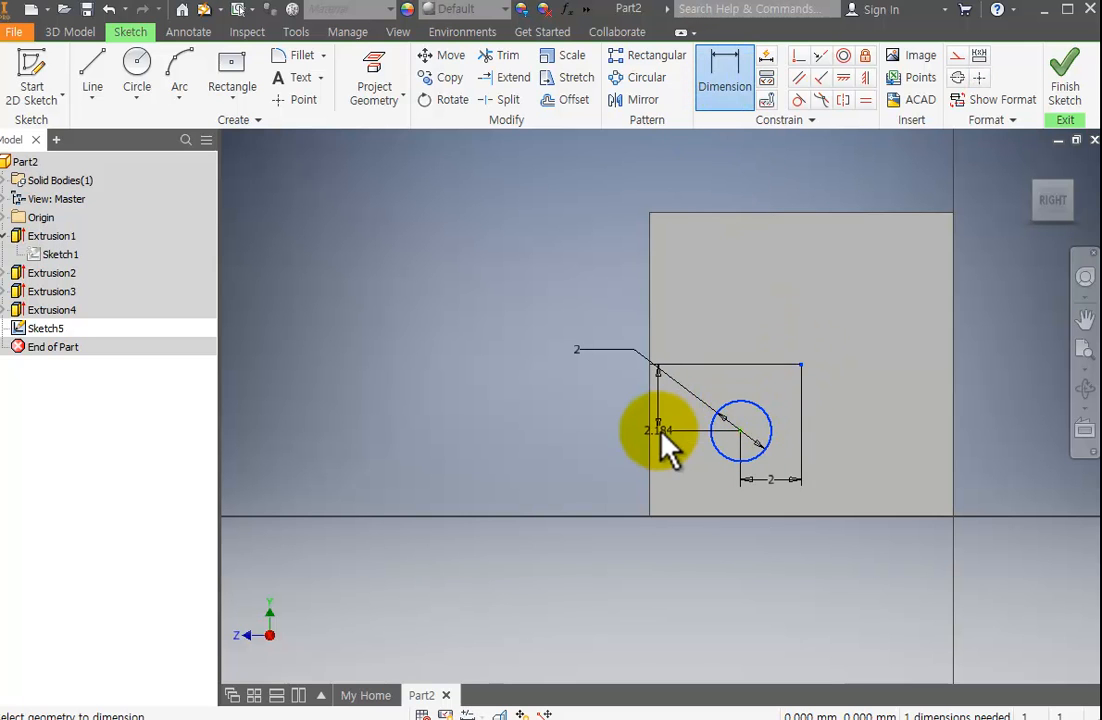
click(663, 436)
text(2)
key(Return)
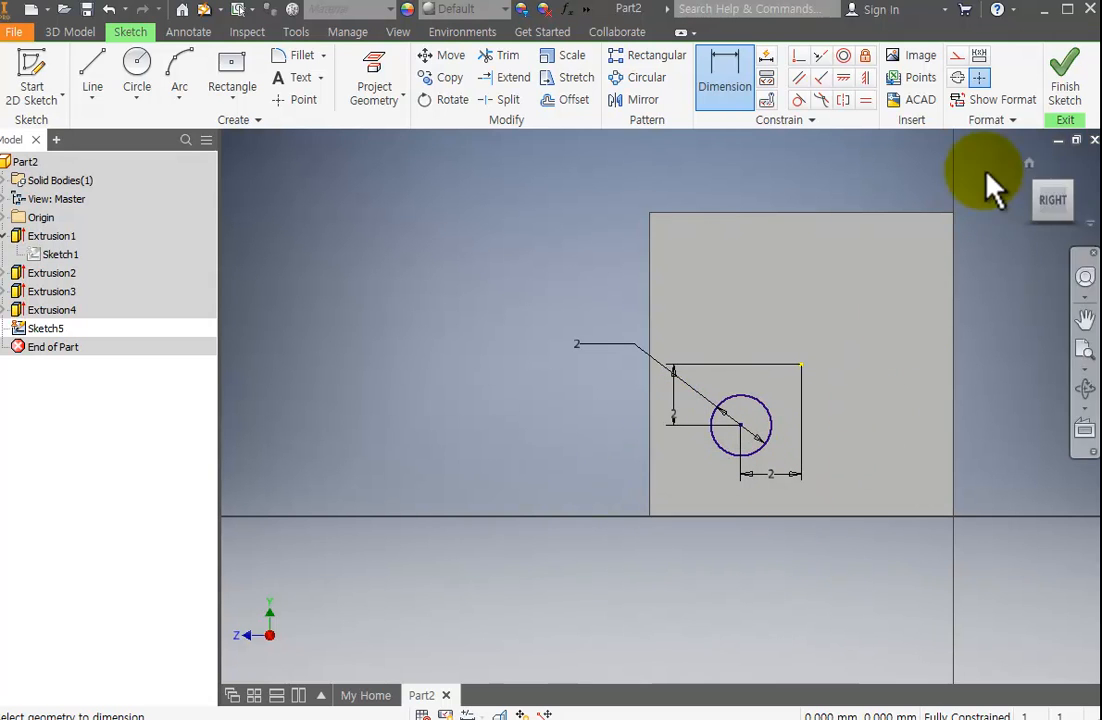
click(1065, 88)
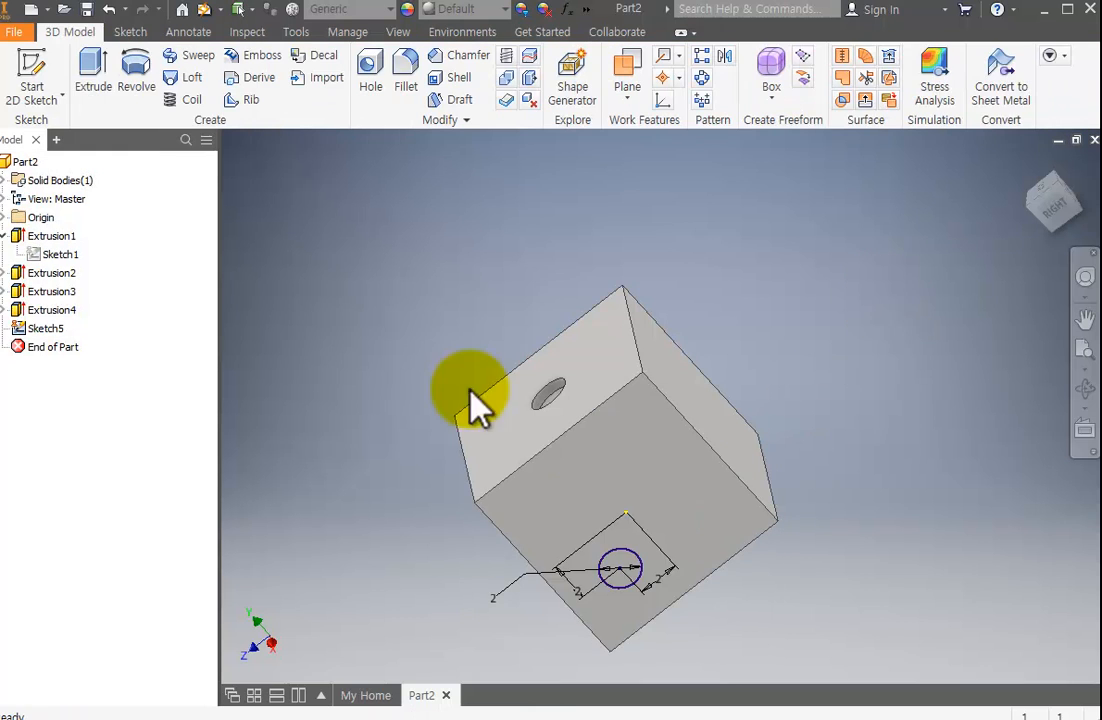
click(93, 80)
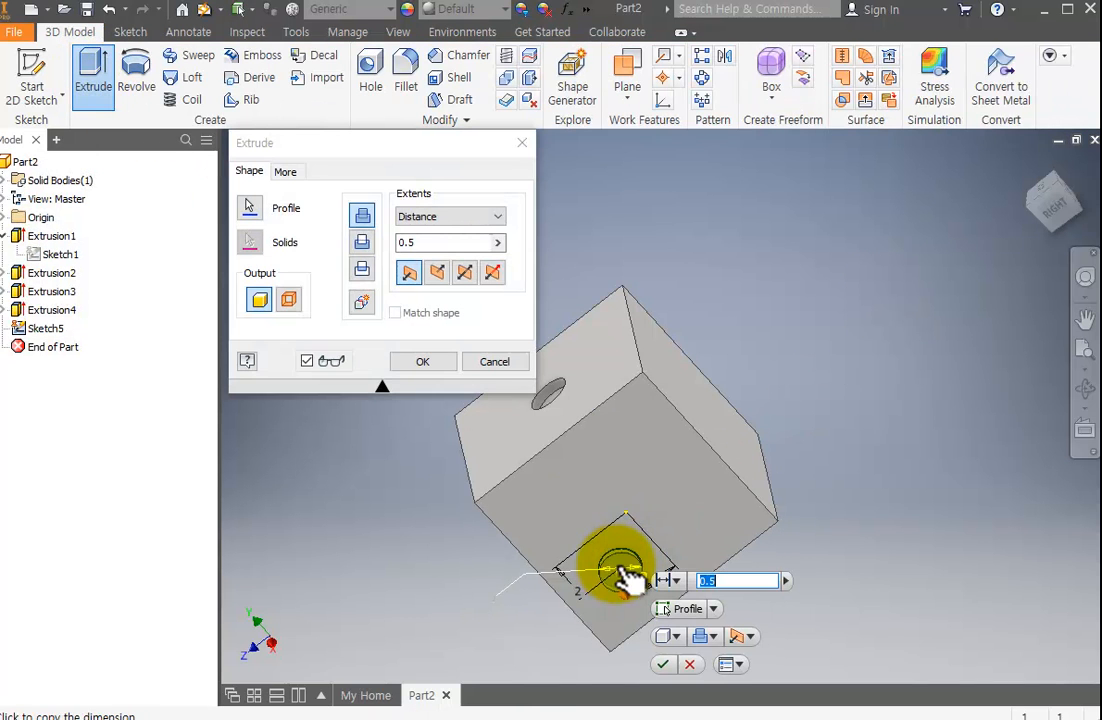
click(625, 575)
click(362, 242)
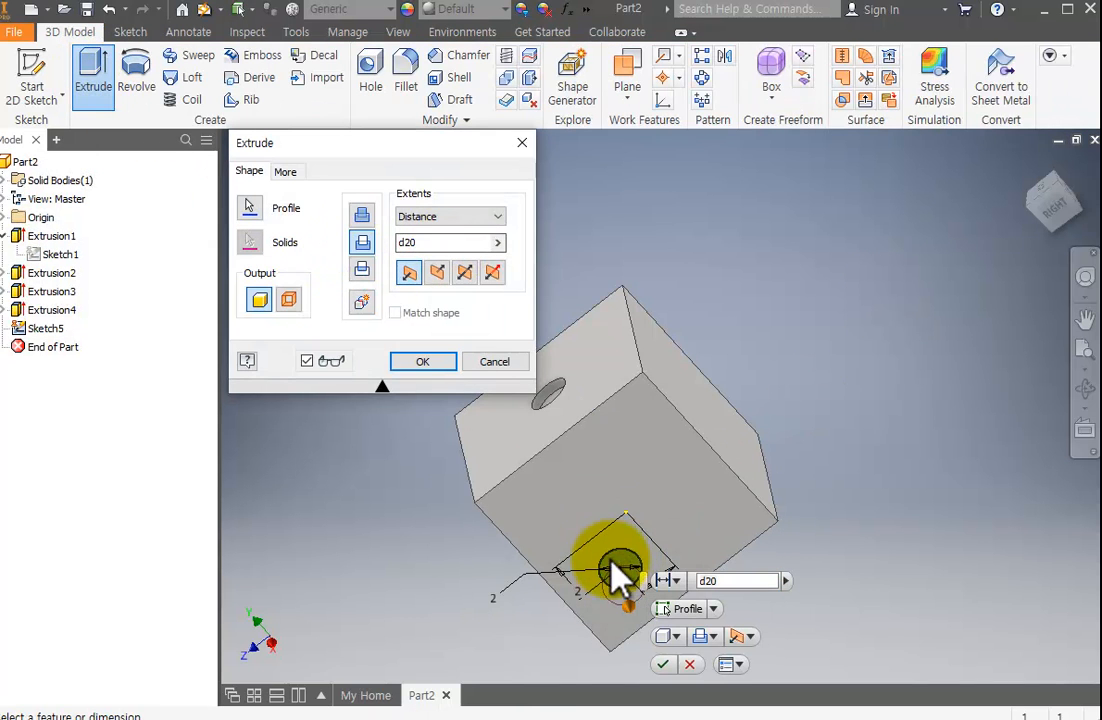
key(Escape)
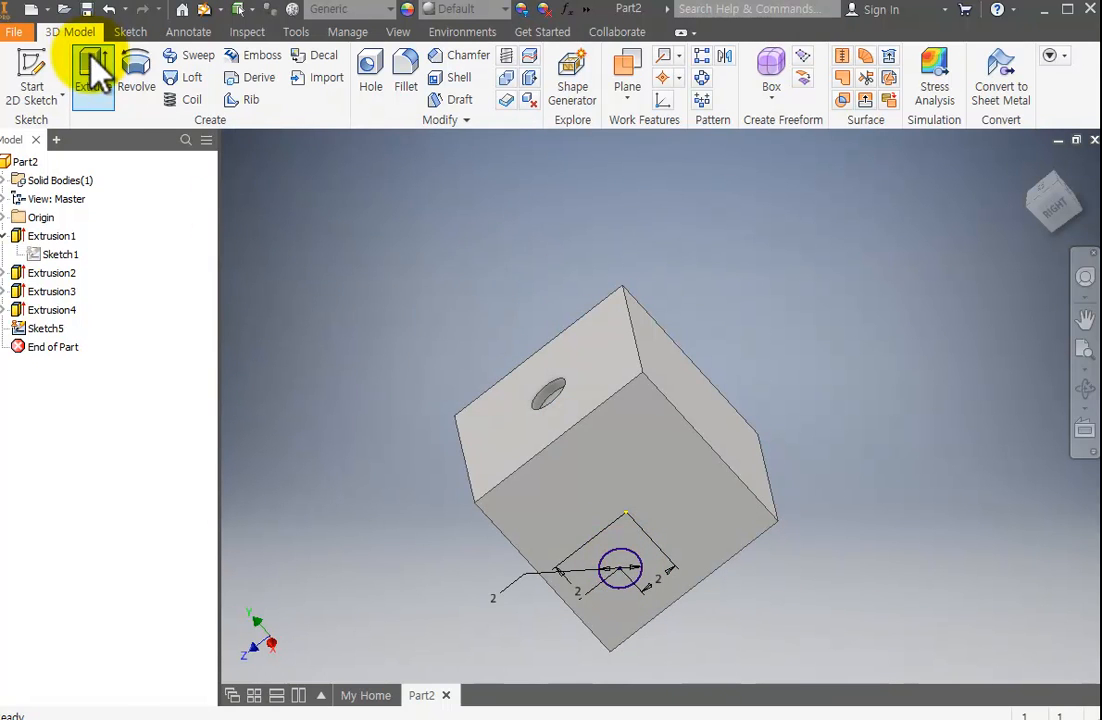
Extrude the 2 mm circle as a cut 0.5 mm deep into the die's face.
click(93, 70)
click(625, 578)
click(362, 245)
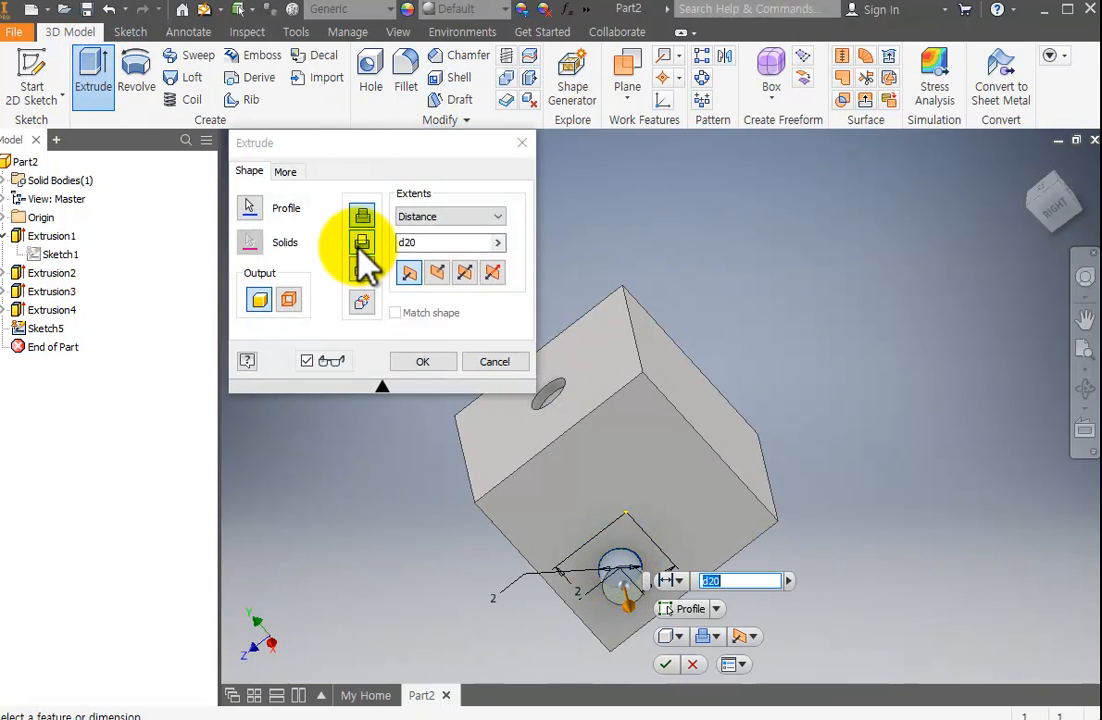
click(434, 244)
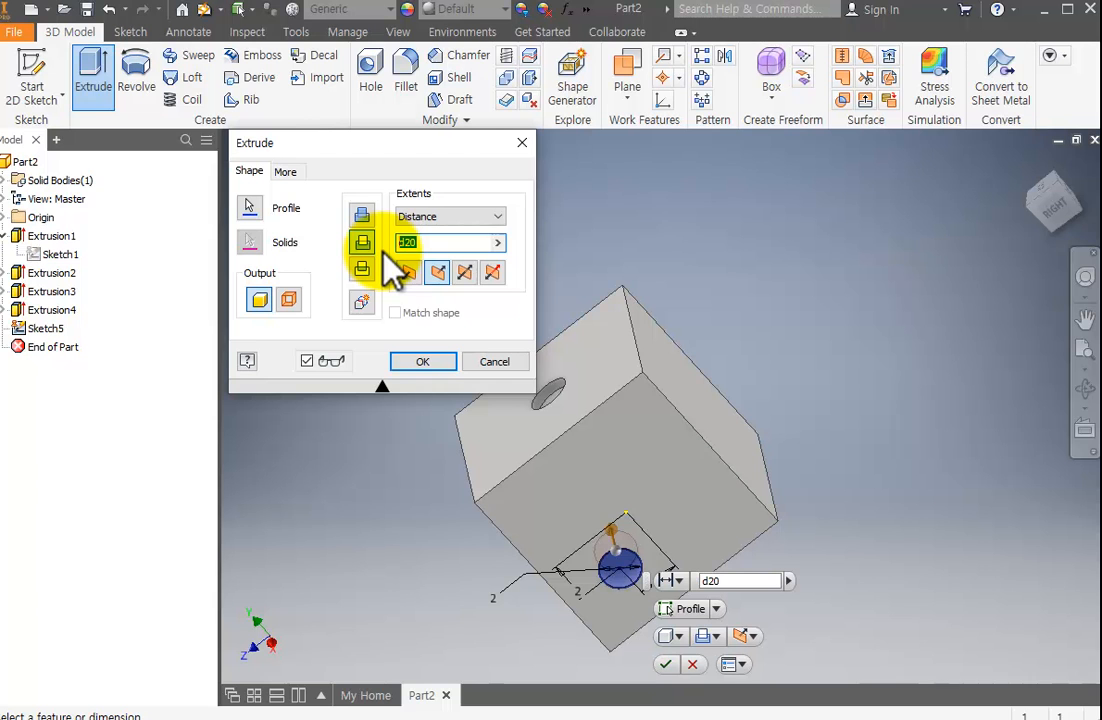
text(0.5)
key(Return)
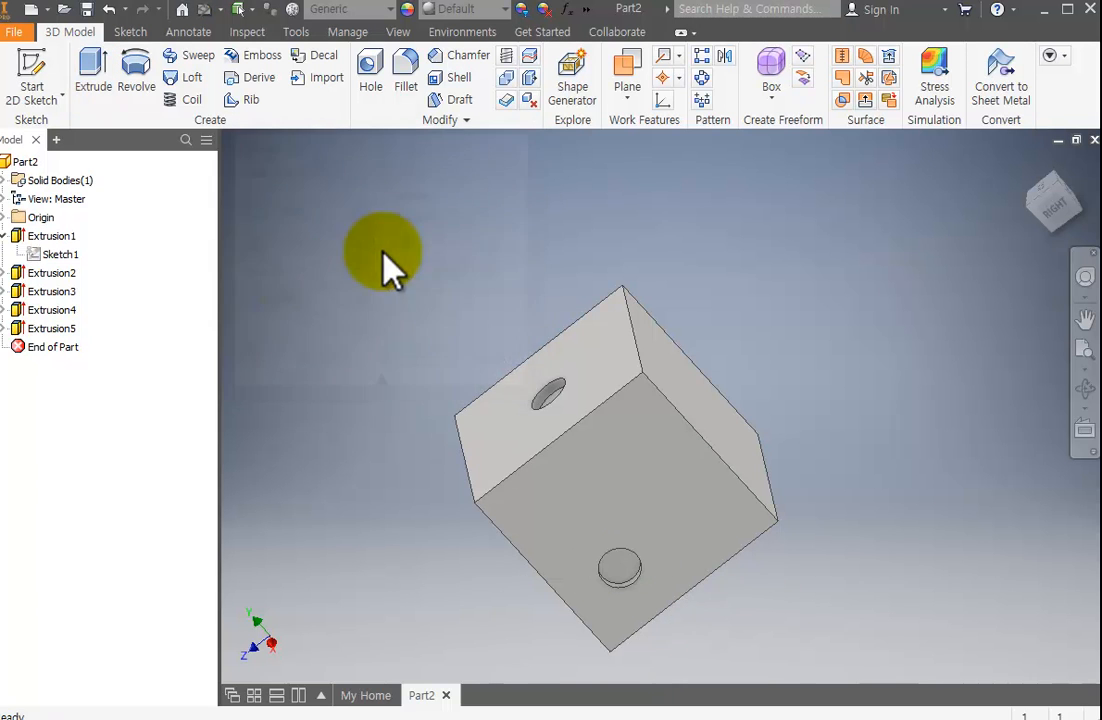
Set up a rectangular pattern of the new pip along one face edge, reversed to stay on the face, with 2 instances spaced 4 mm.
scroll(650, 570, down, 3)
scroll(664, 571, up, 6)
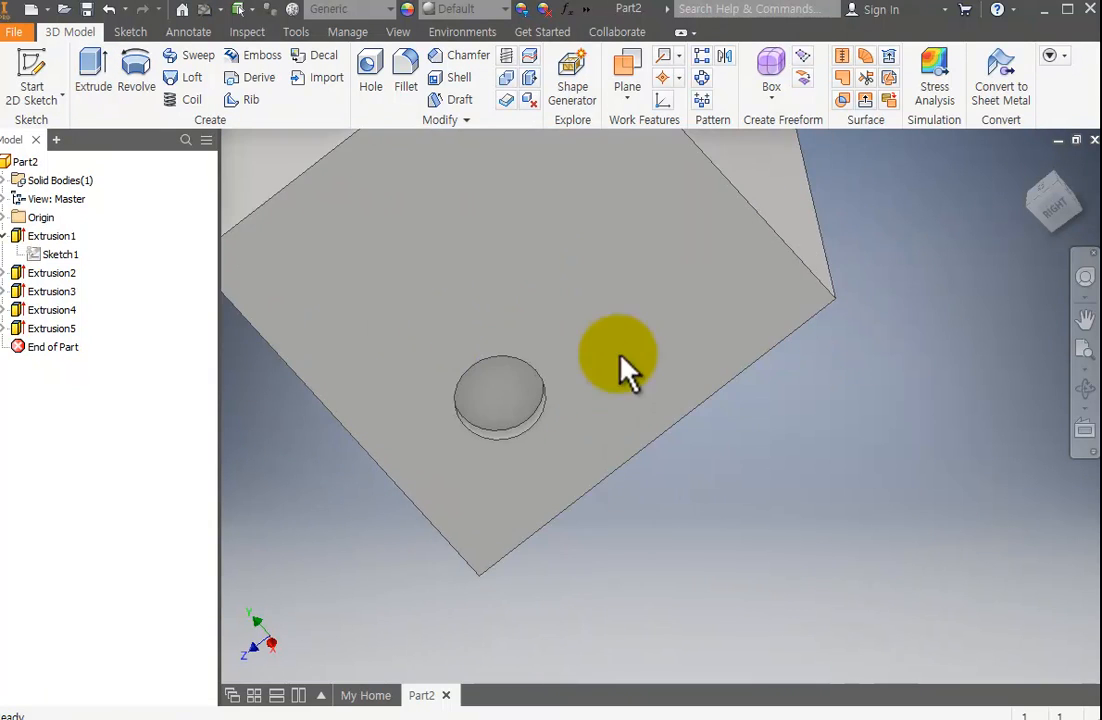
click(1085, 388)
drag(1045, 381, 745, 401)
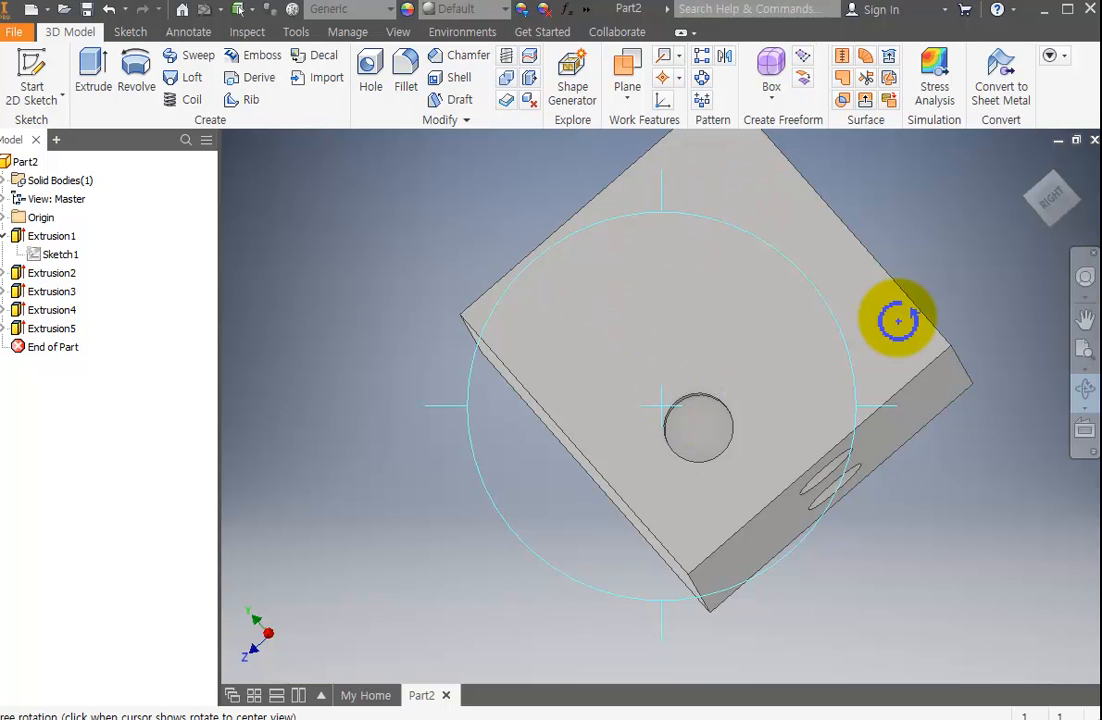
key(Escape)
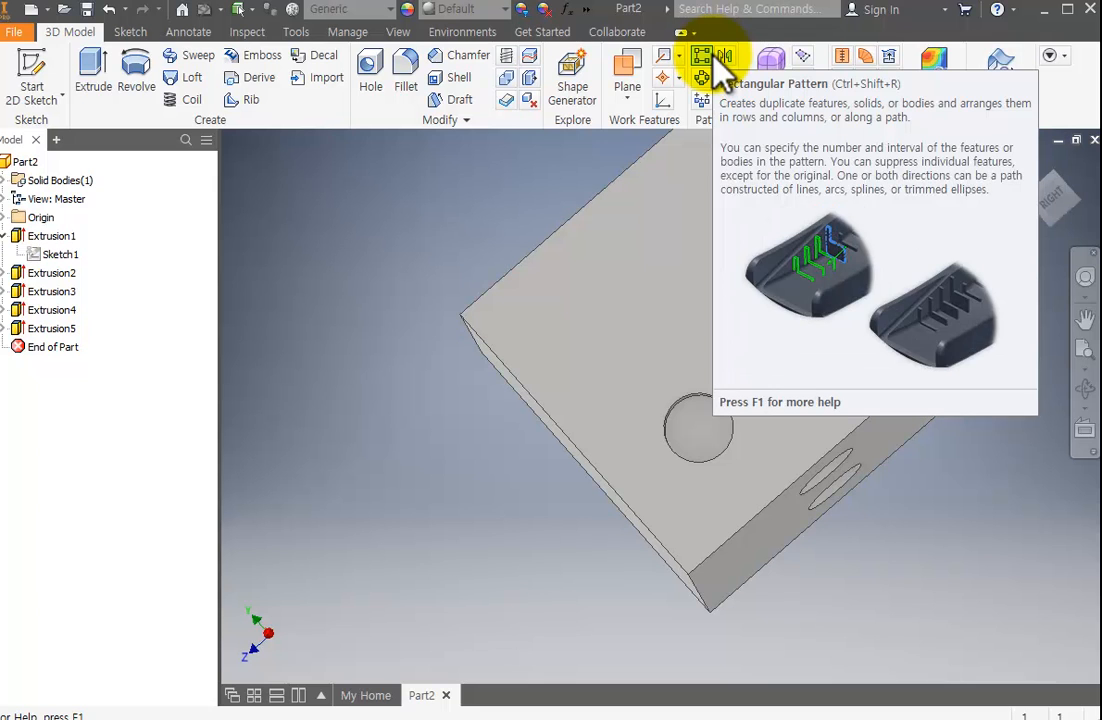
click(712, 56)
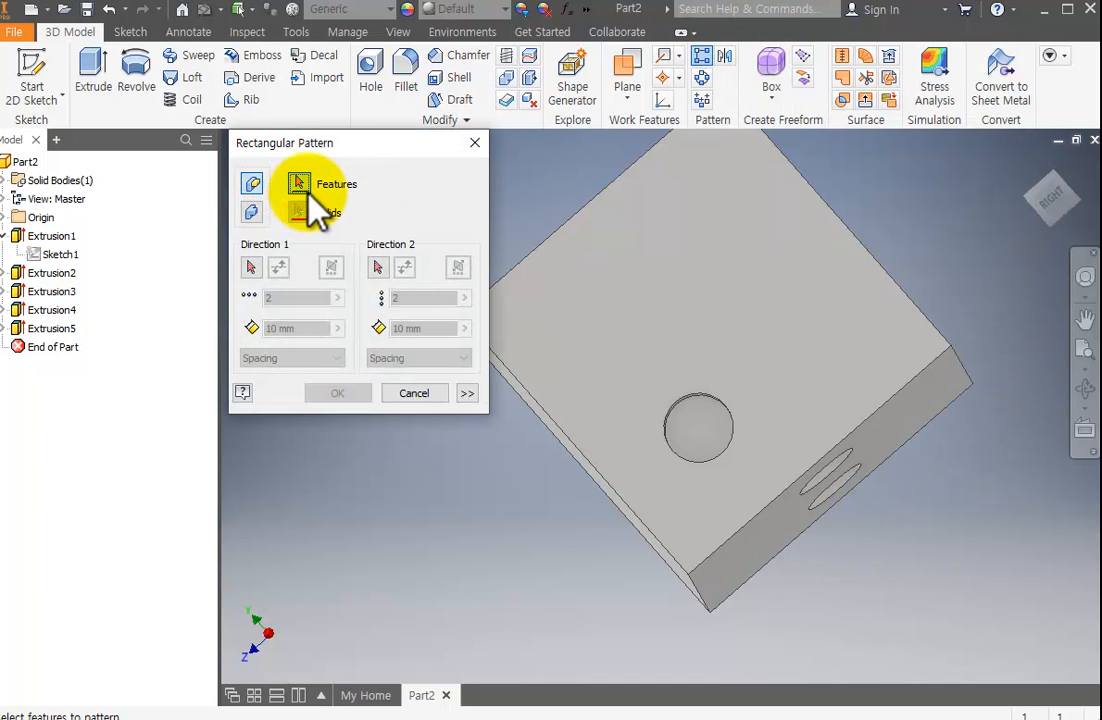
click(720, 440)
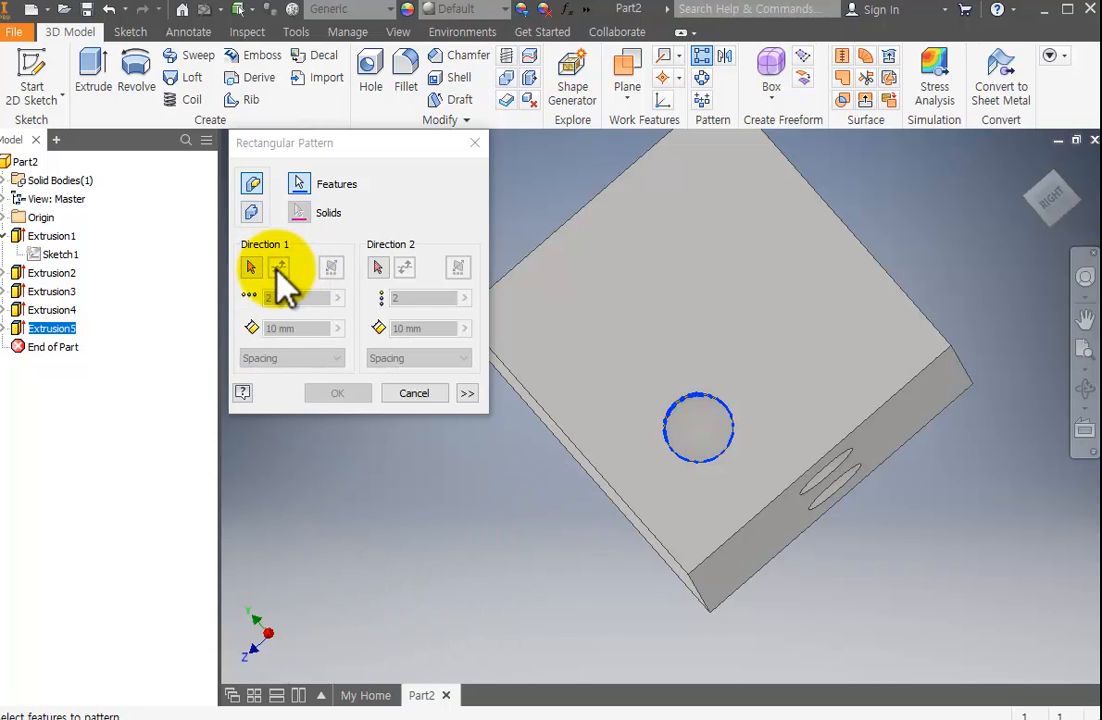
click(251, 267)
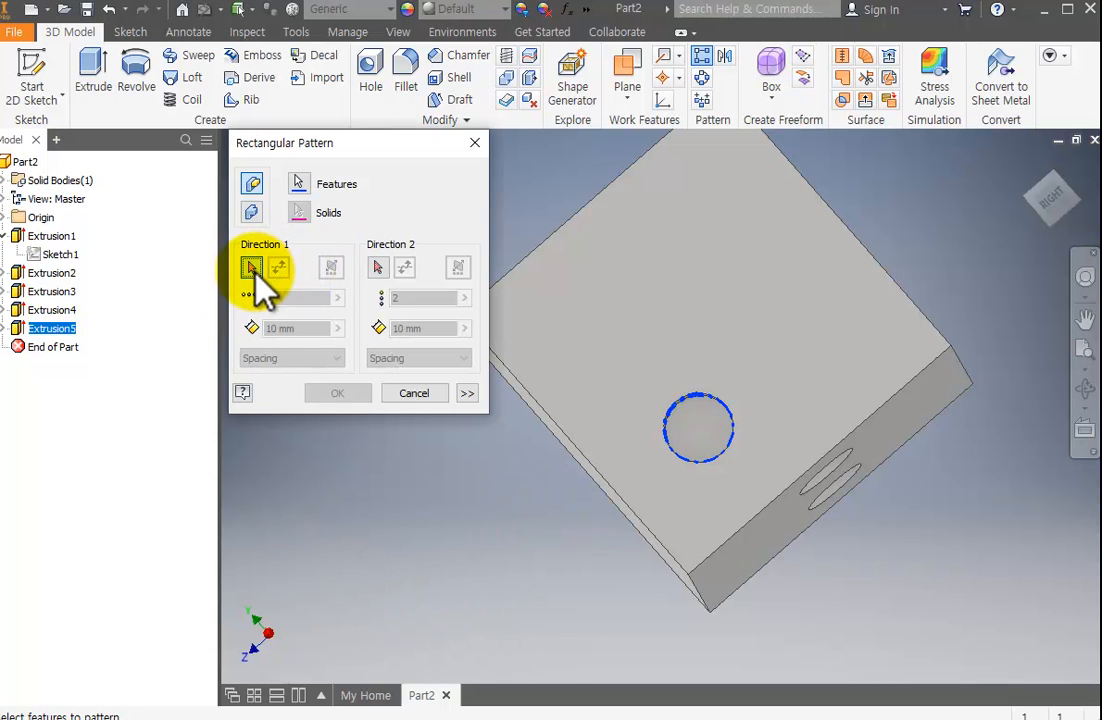
click(780, 500)
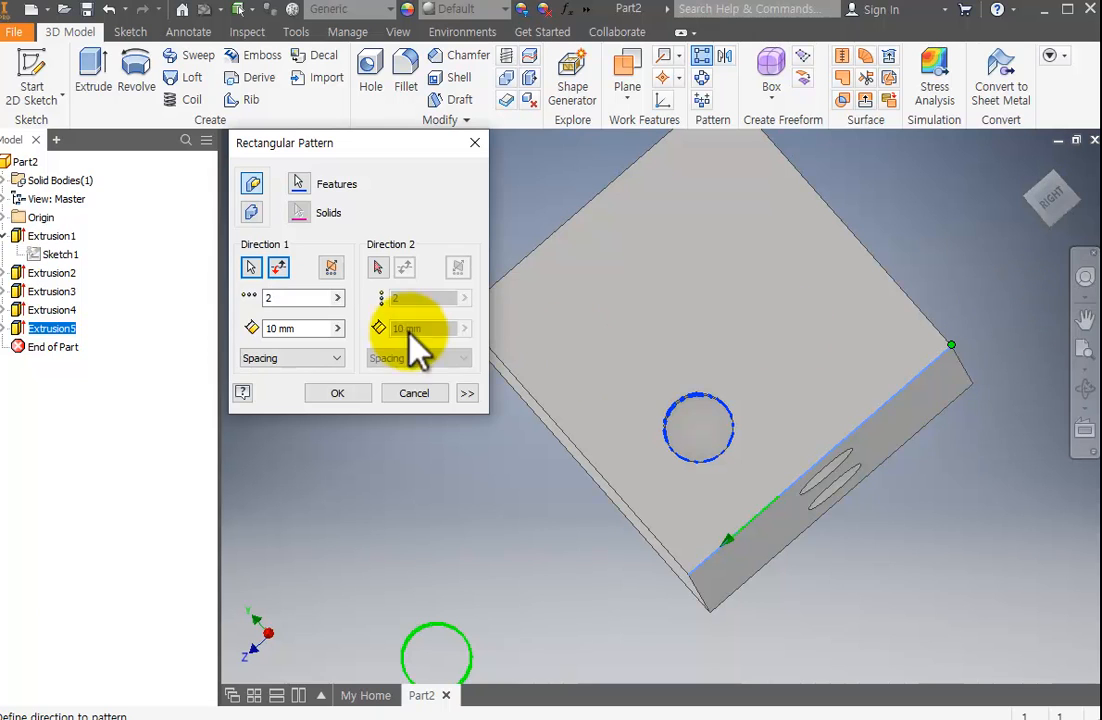
click(285, 270)
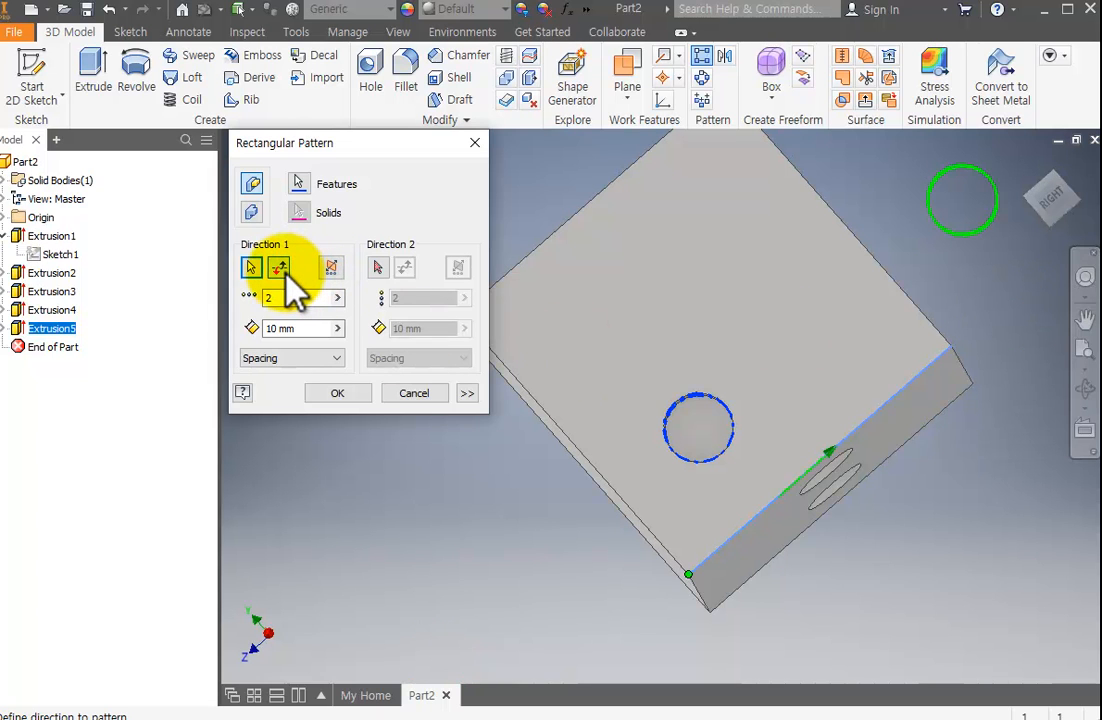
click(281, 329)
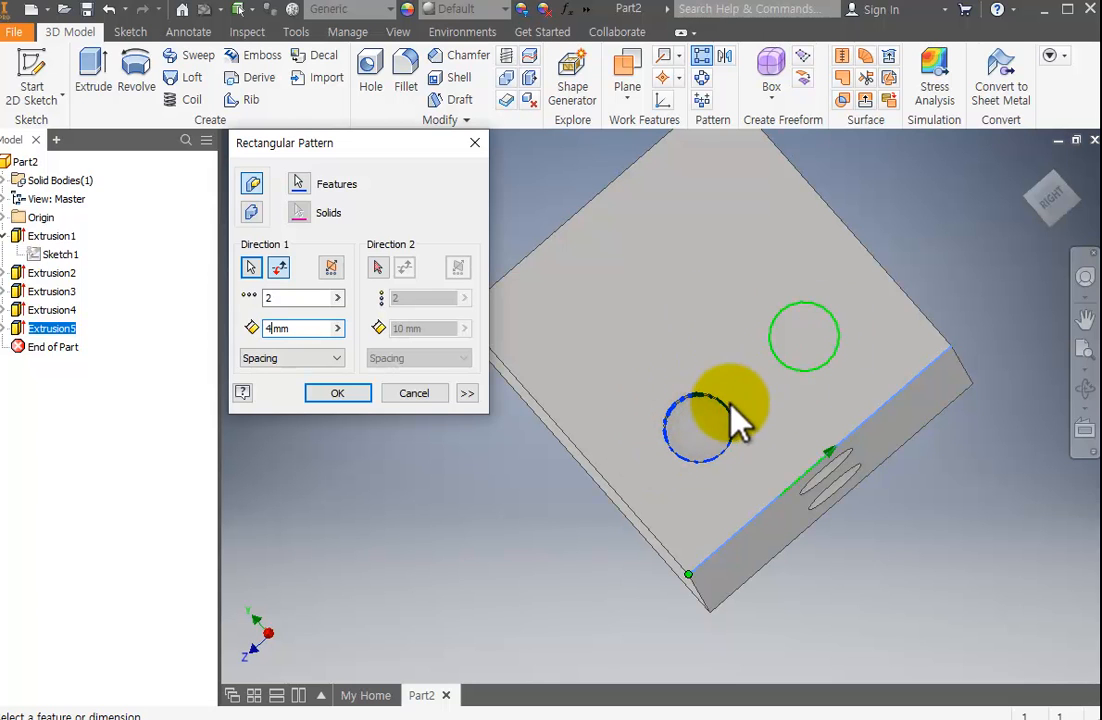
Add the adjacent face edge as the second pattern direction with 2 instances spaced 4 mm, and create the pattern.
click(378, 267)
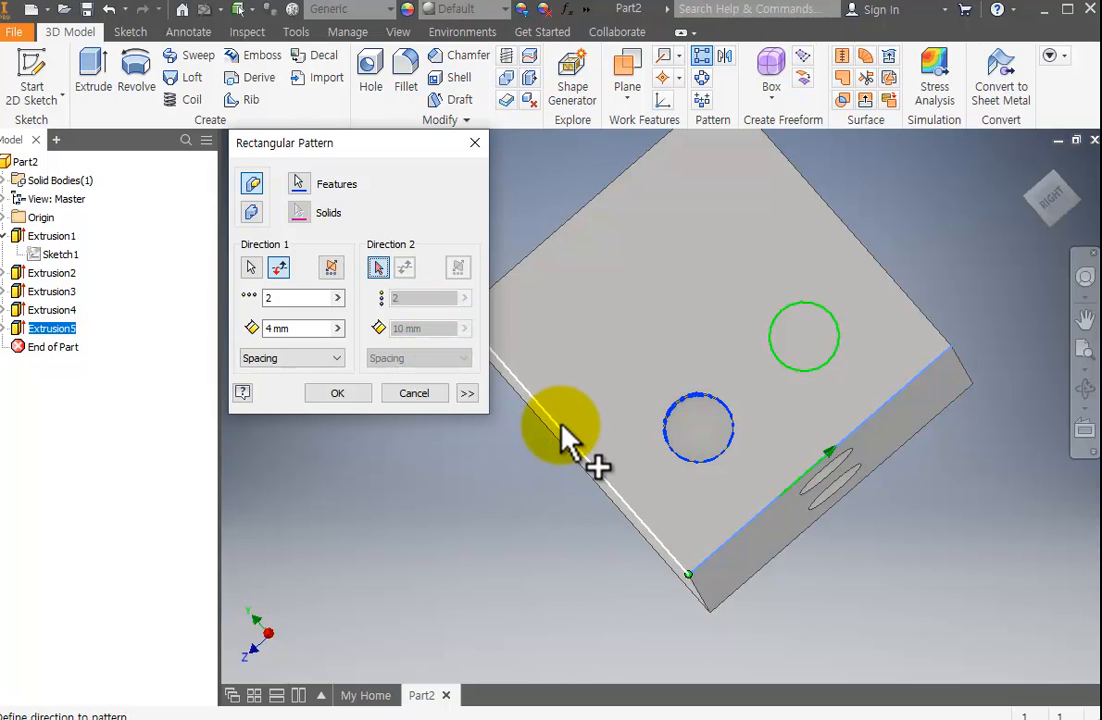
click(625, 505)
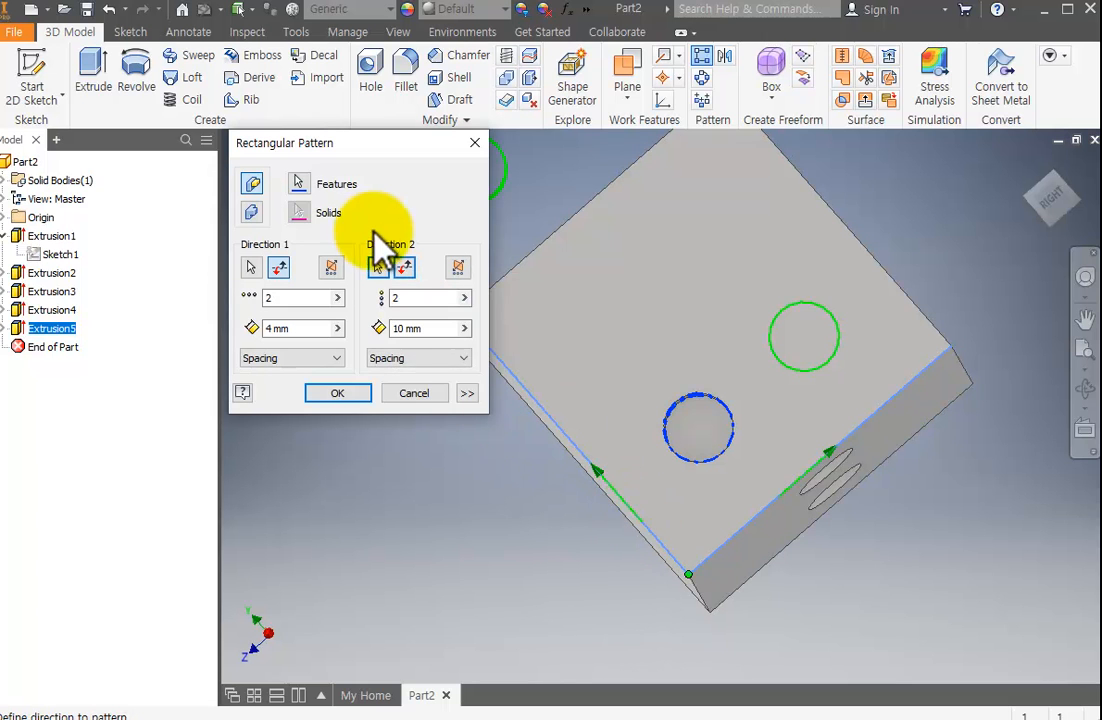
double_click(393, 330)
text(4)
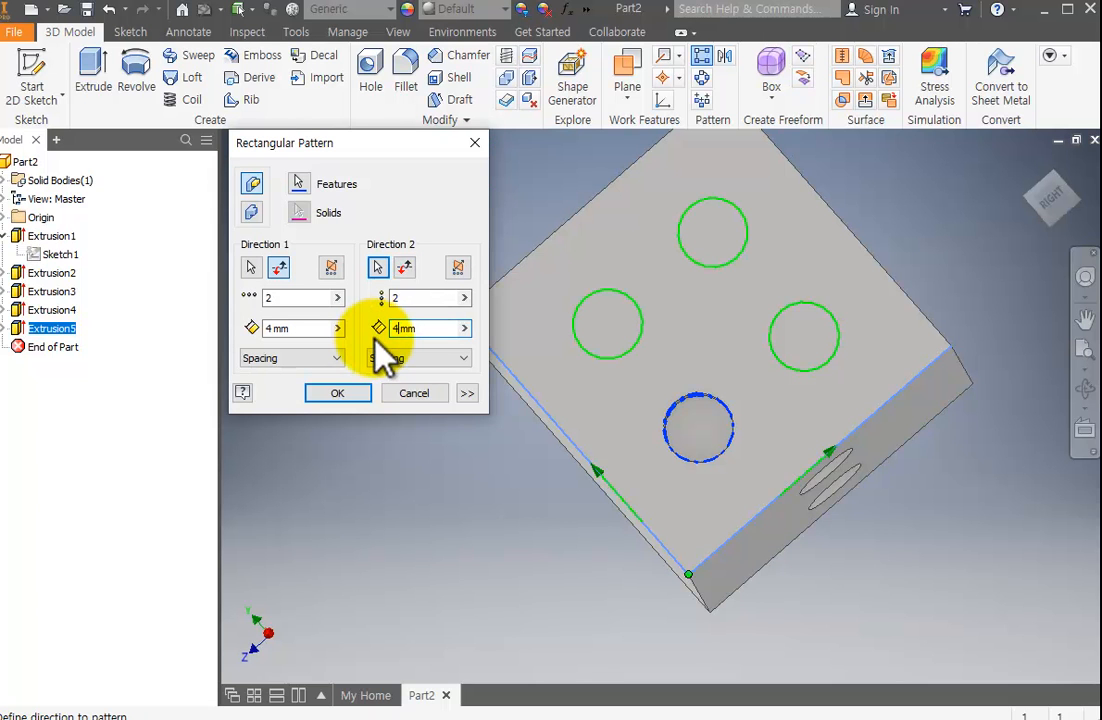
click(348, 393)
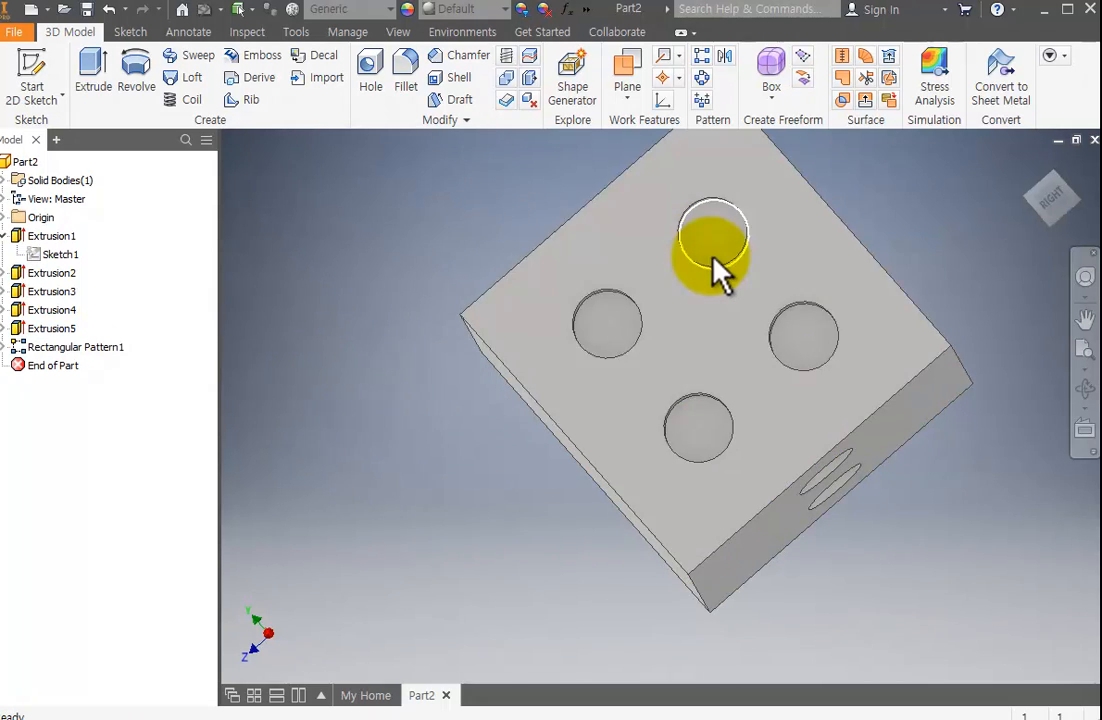
Examine the patterned pips up close and the die's other faces from several sides.
middle_drag(748, 301, 696, 315)
click(1085, 390)
drag(760, 380, 854, 216)
scroll(672, 447, up, 3)
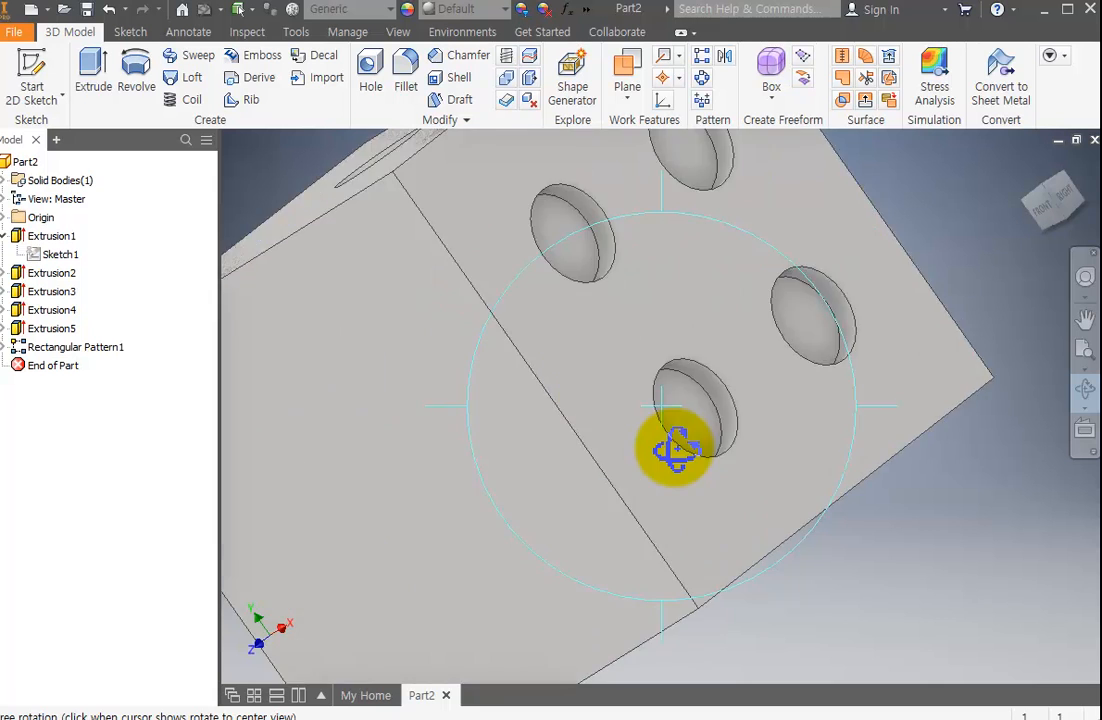
scroll(666, 460, down, 6)
drag(664, 462, 758, 327)
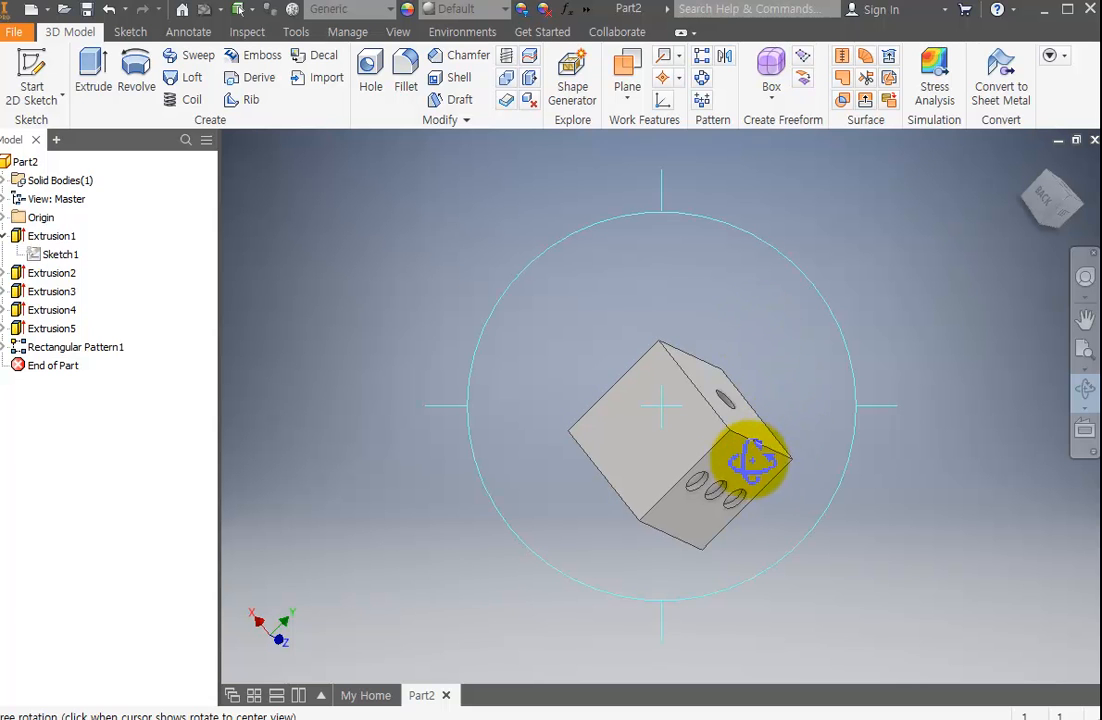
key(Escape)
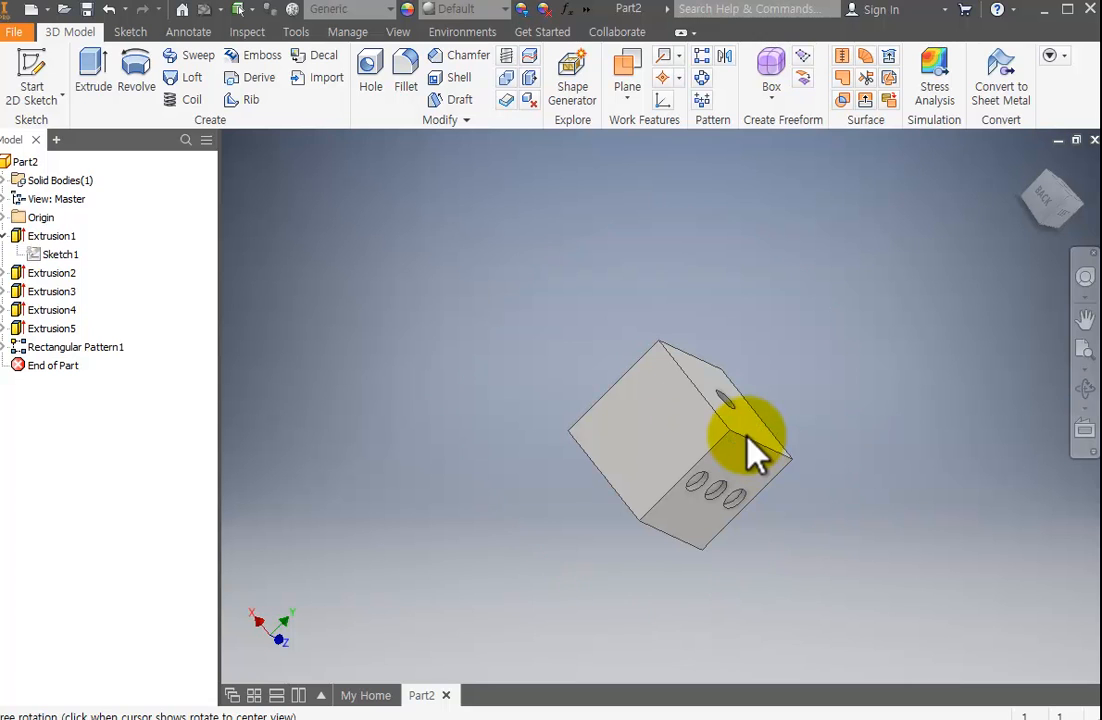
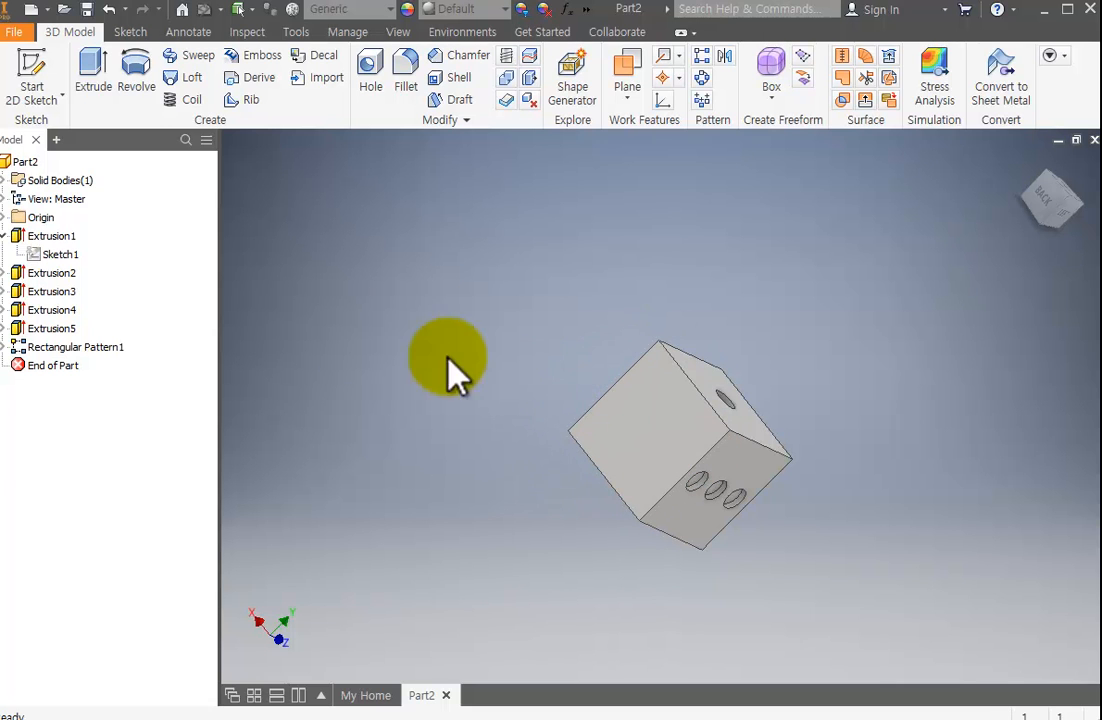
Sketch two circles on the blank face of the die, about 1.9 mm at its centre and about 1.8 mm diagonally toward a corner.
click(38, 66)
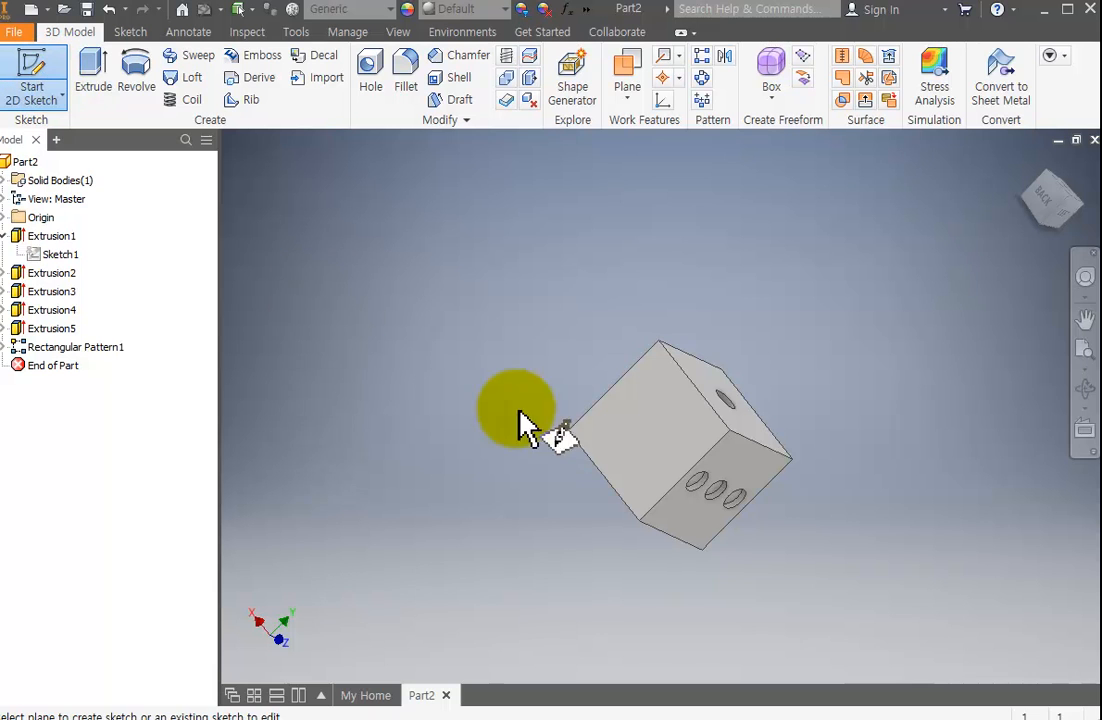
click(667, 443)
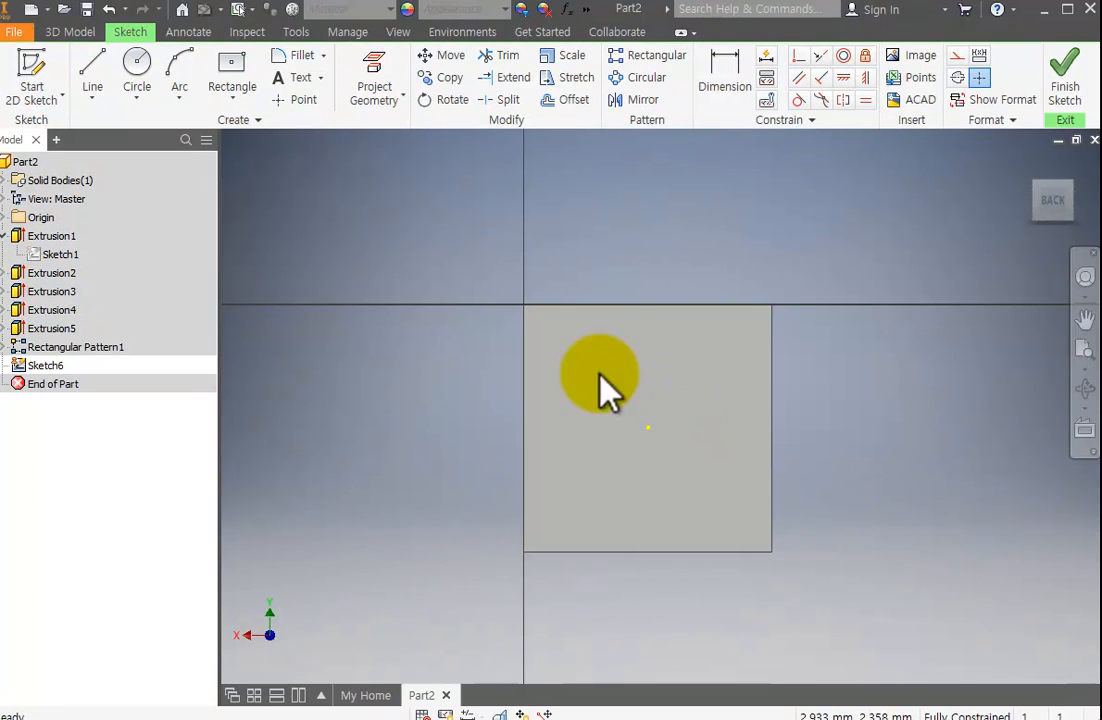
click(134, 70)
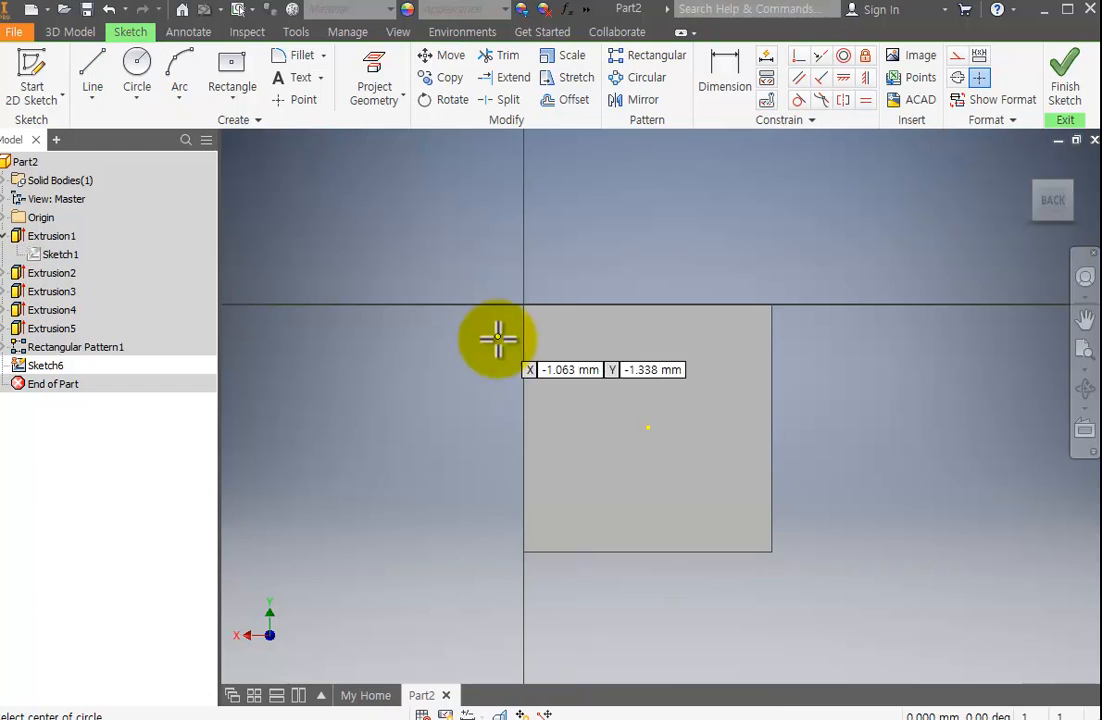
click(648, 429)
click(659, 446)
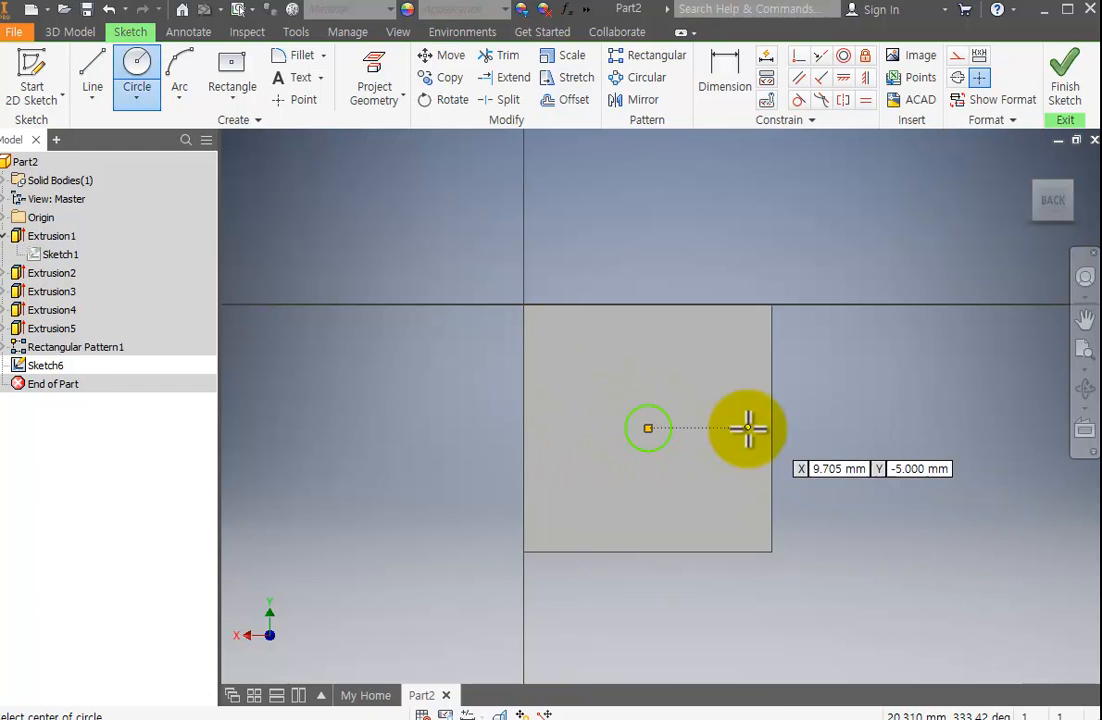
click(712, 360)
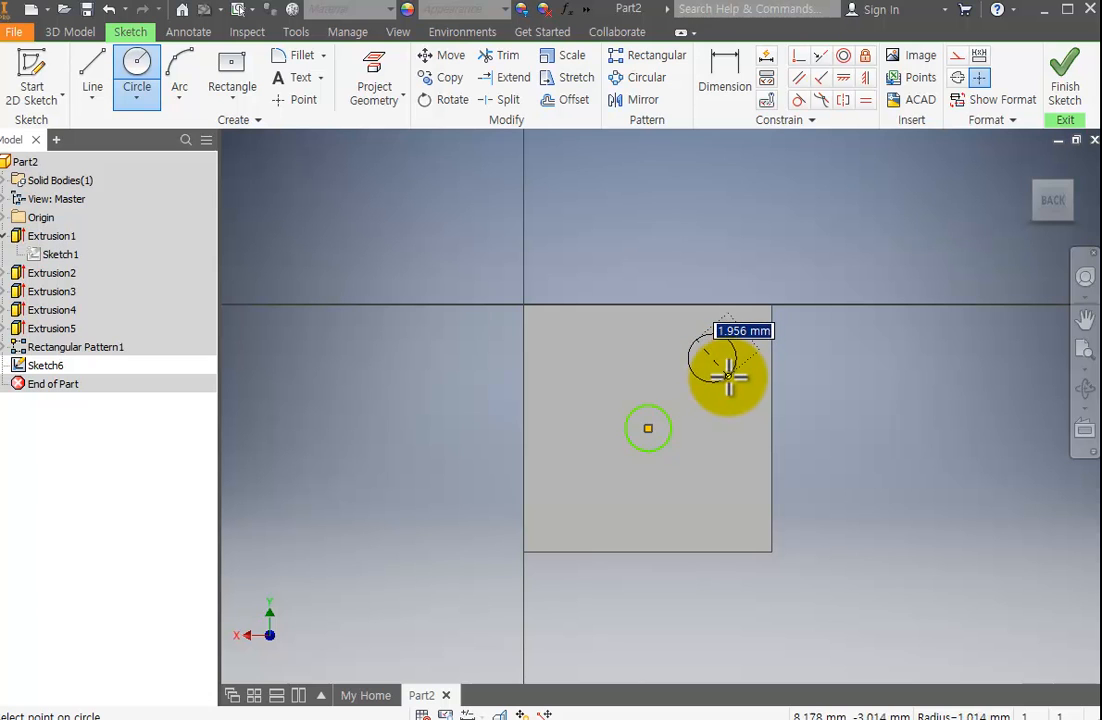
click(728, 372)
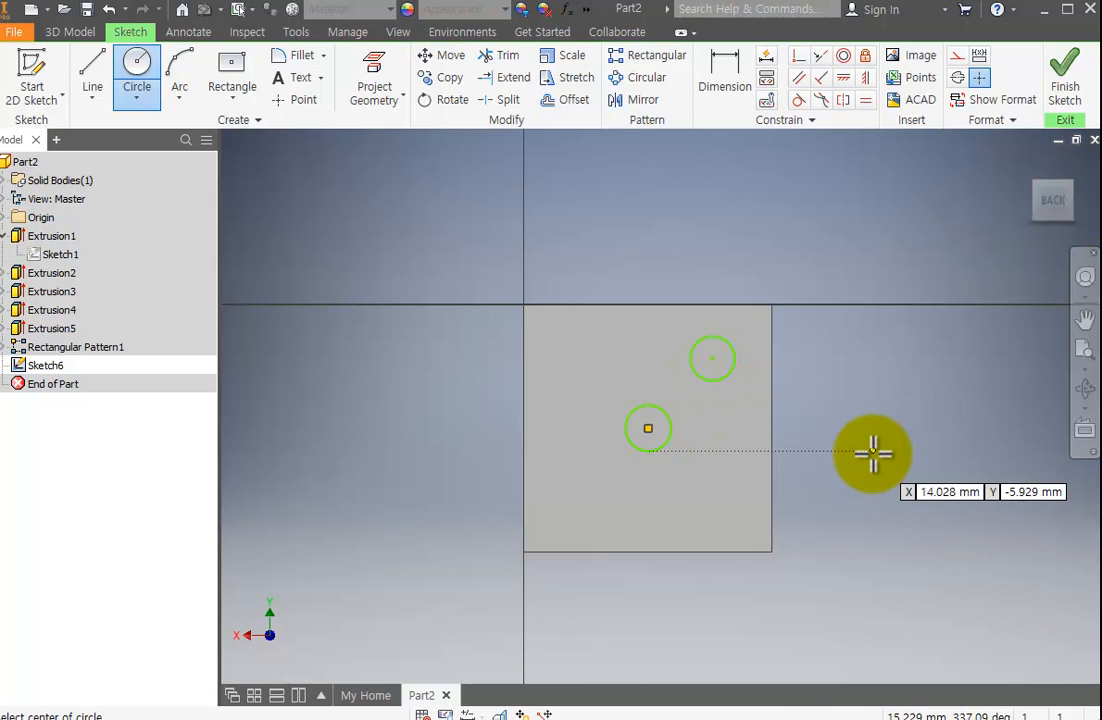
key(Escape)
Dimension both the off-centre and the central circle with a diameter of 2 mm.
click(728, 82)
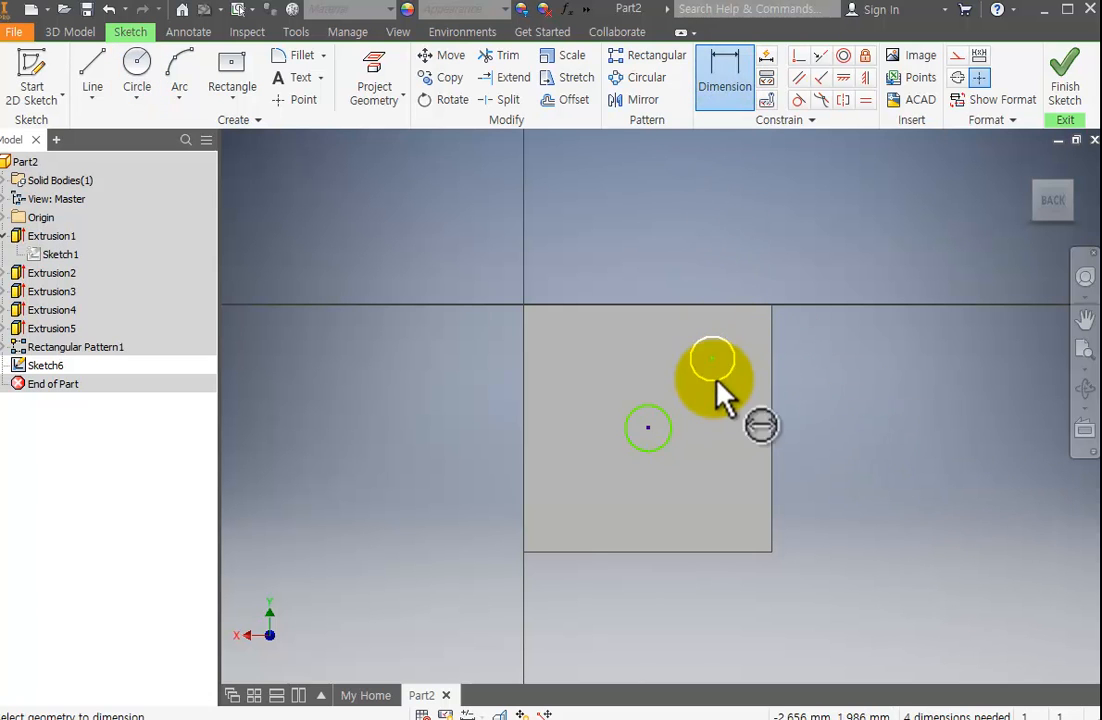
click(722, 380)
click(831, 392)
text(2)
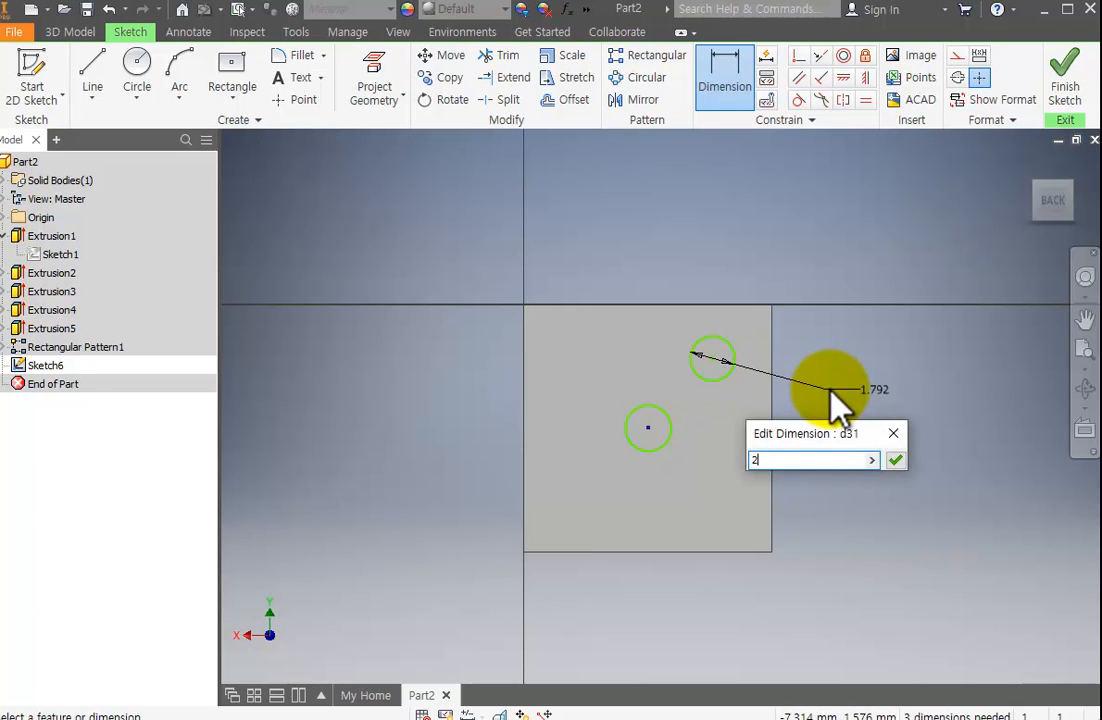
key(Return)
click(662, 442)
click(718, 488)
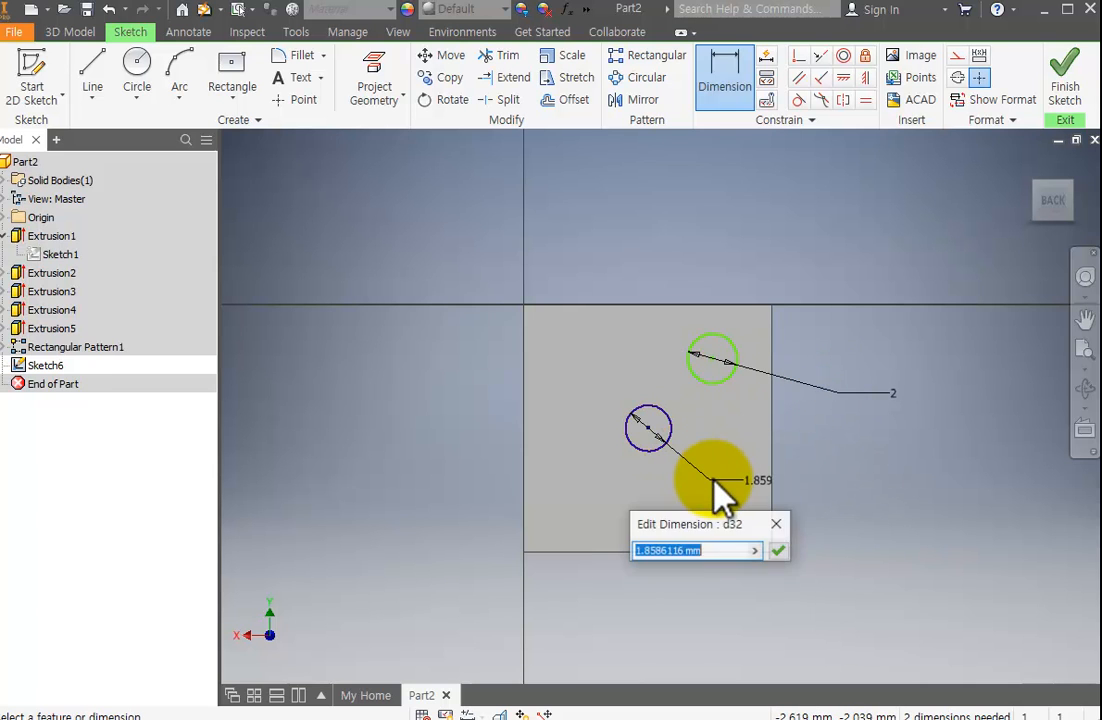
text(2)
key(Return)
scroll(755, 410, up, 2)
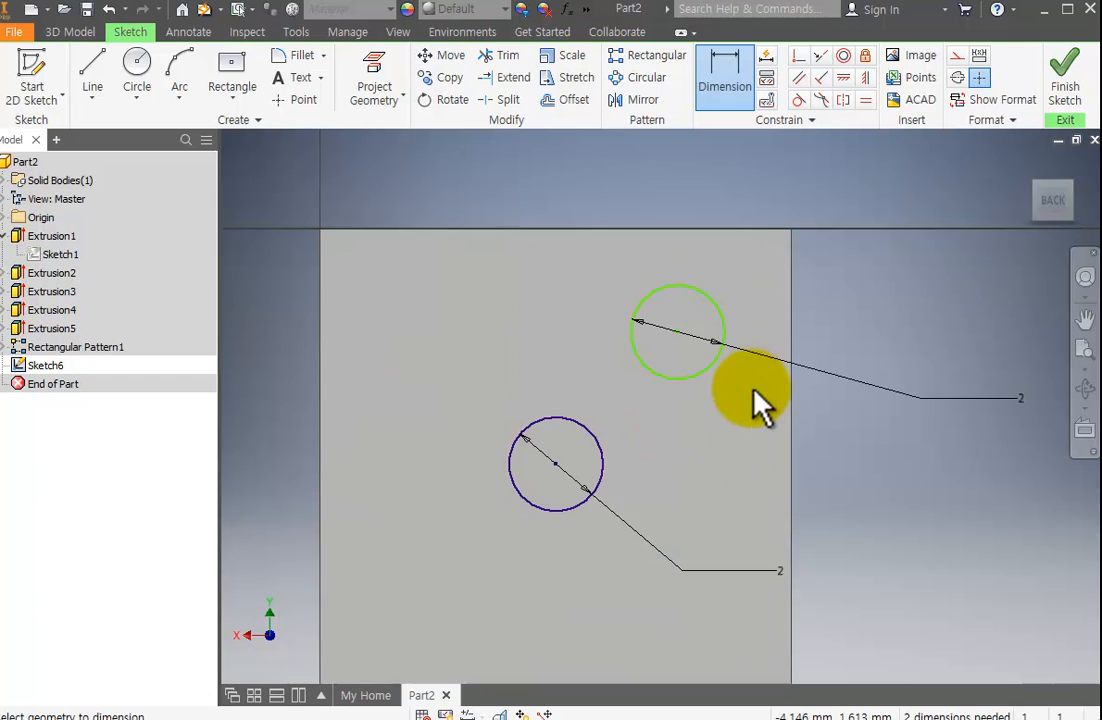
scroll(745, 395, down, 2)
key(Escape)
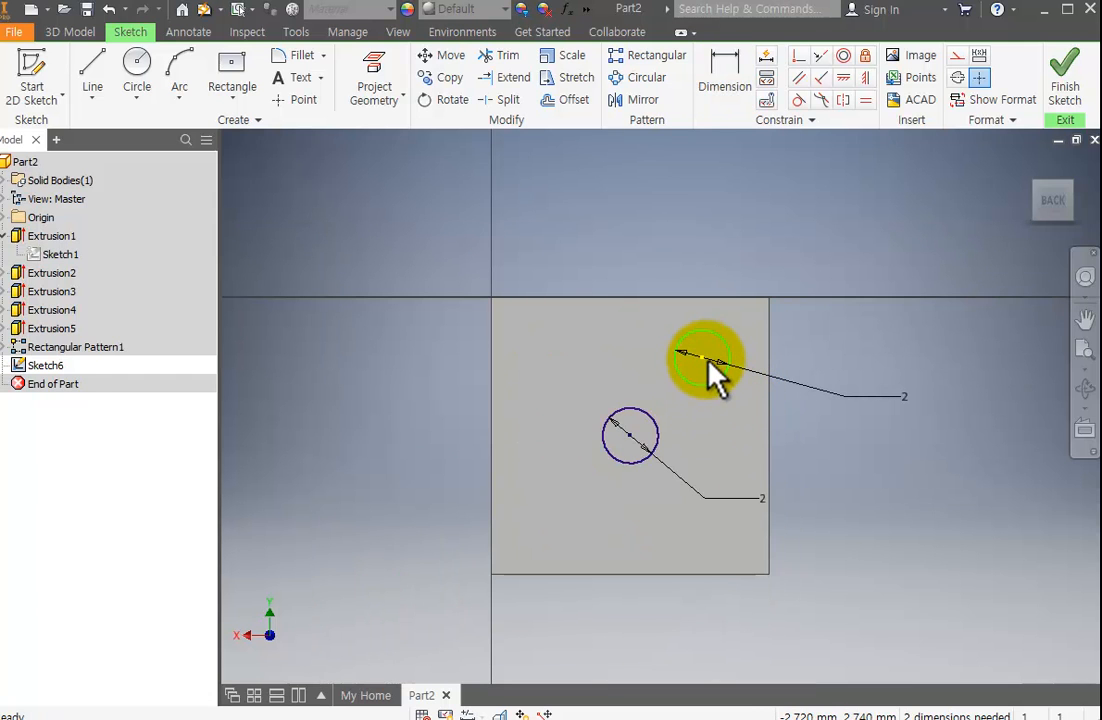
Dimension the vertical distance between the two circle centres as 2.5 mm.
click(707, 358)
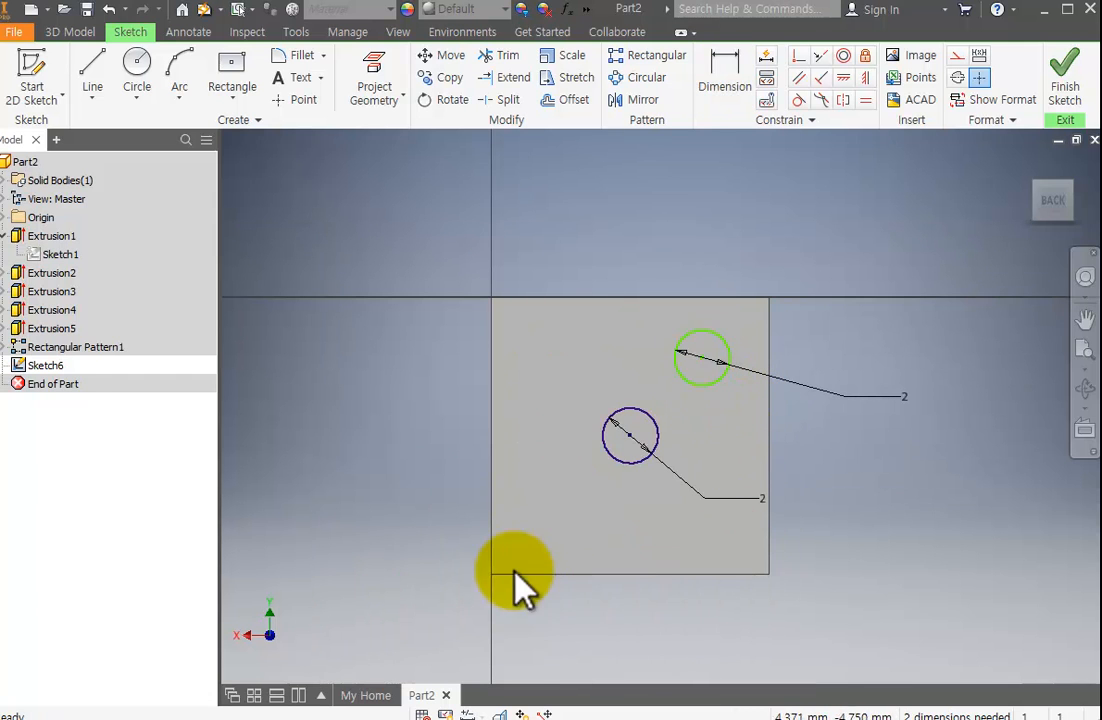
scroll(638, 429, up, 3)
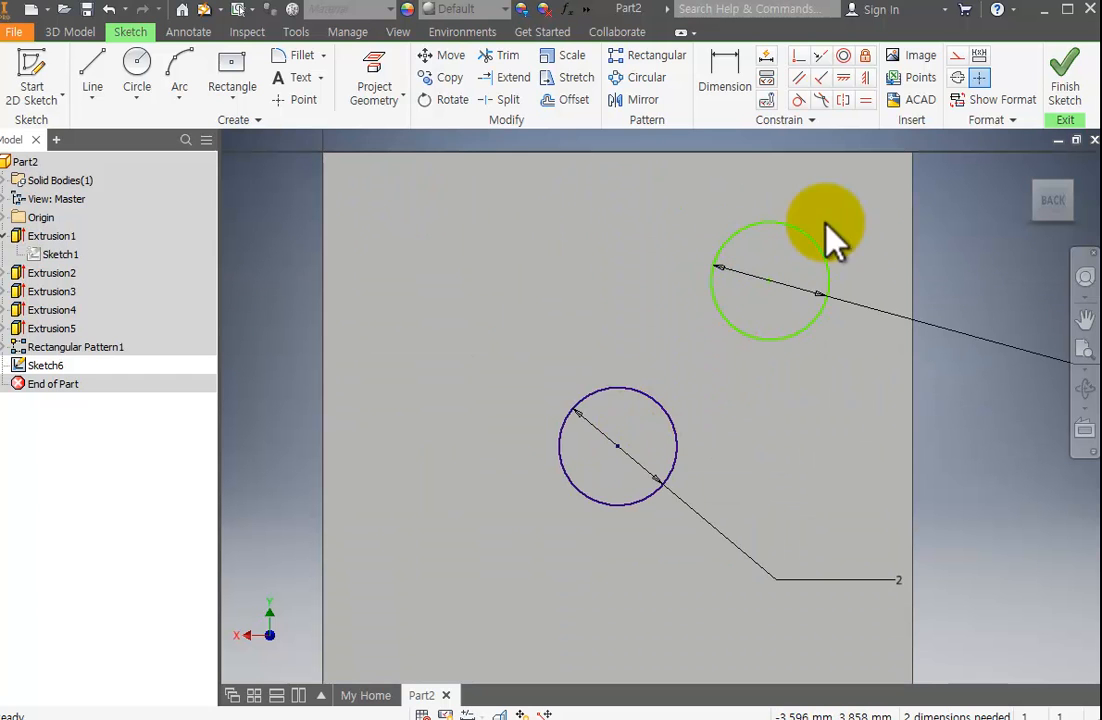
scroll(848, 268, up, 3)
scroll(848, 268, down, 5)
middle_drag(848, 268, 821, 334)
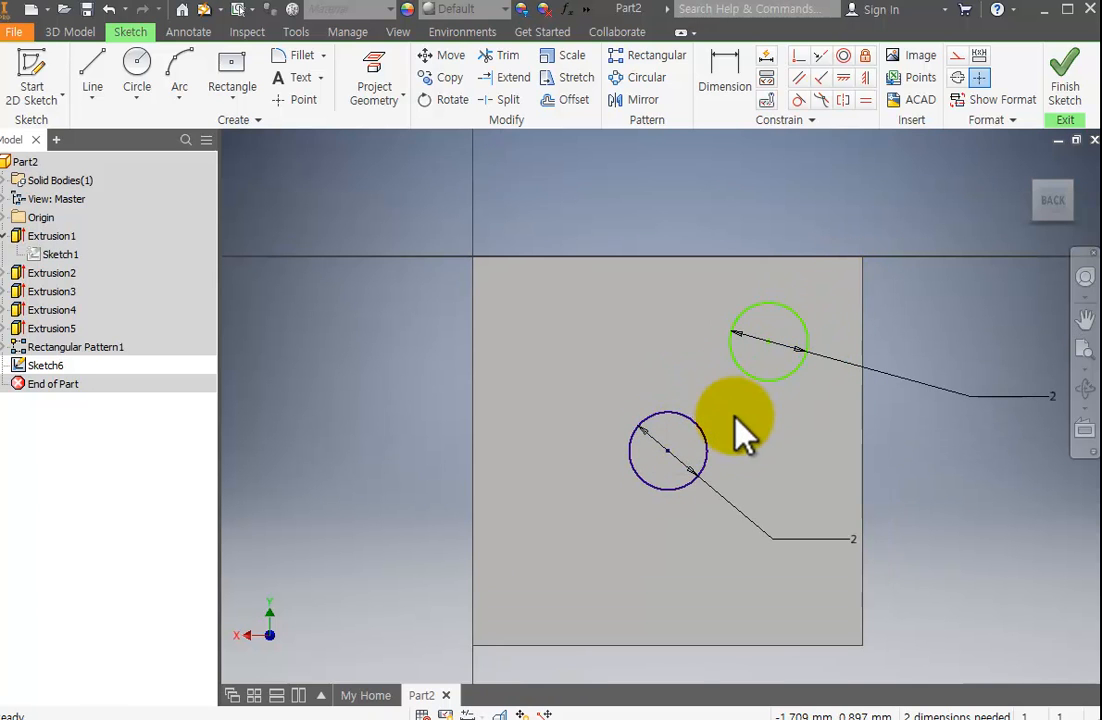
click(726, 78)
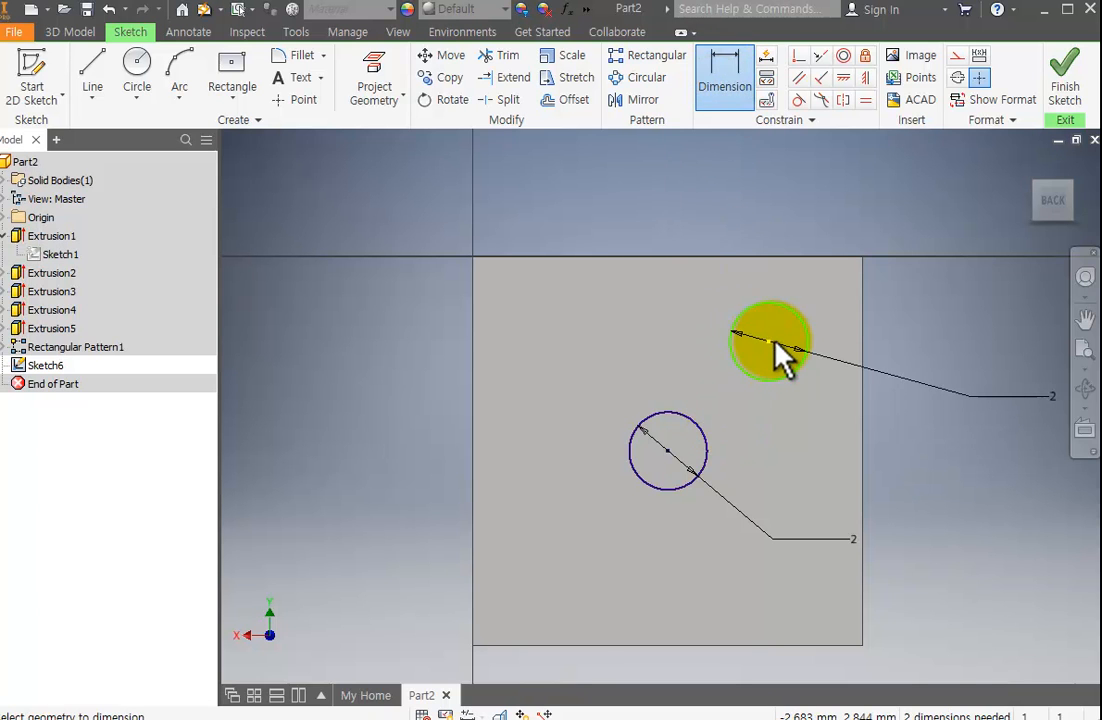
click(780, 352)
click(686, 465)
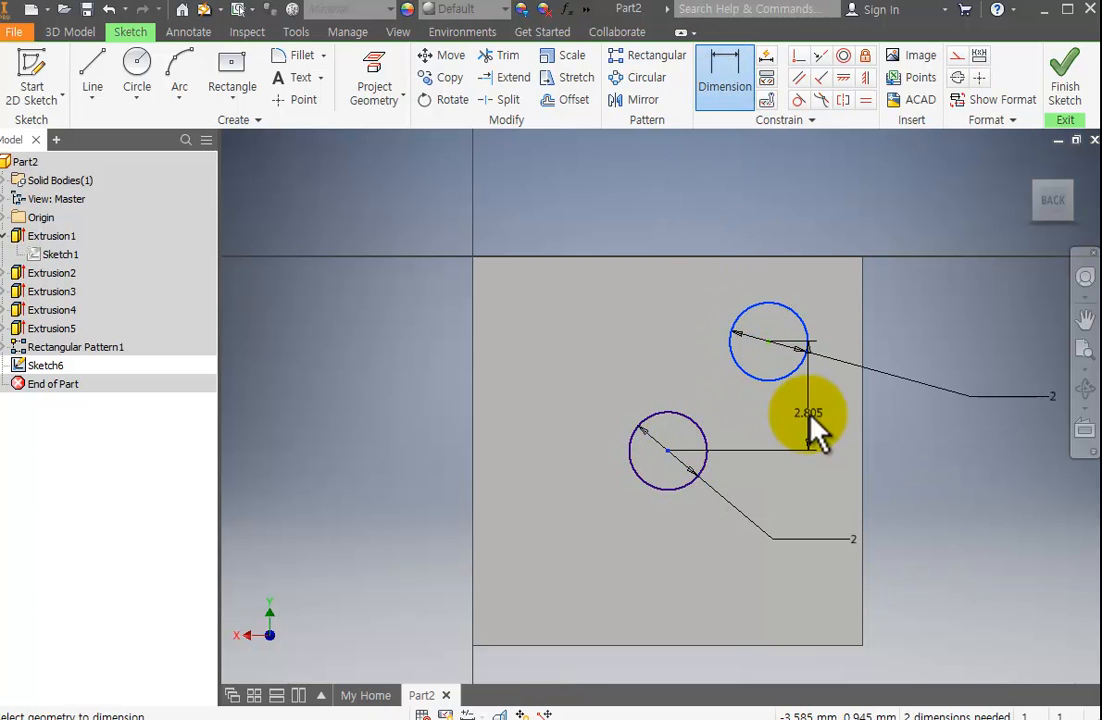
click(908, 422)
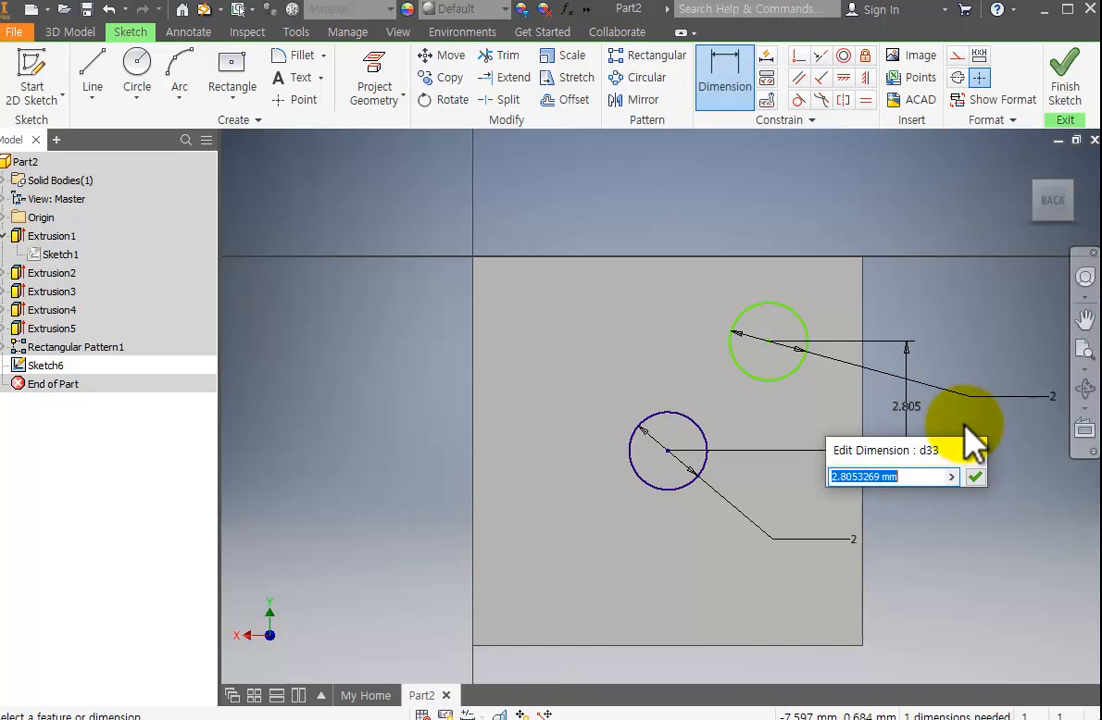
text(2.5)
key(Return)
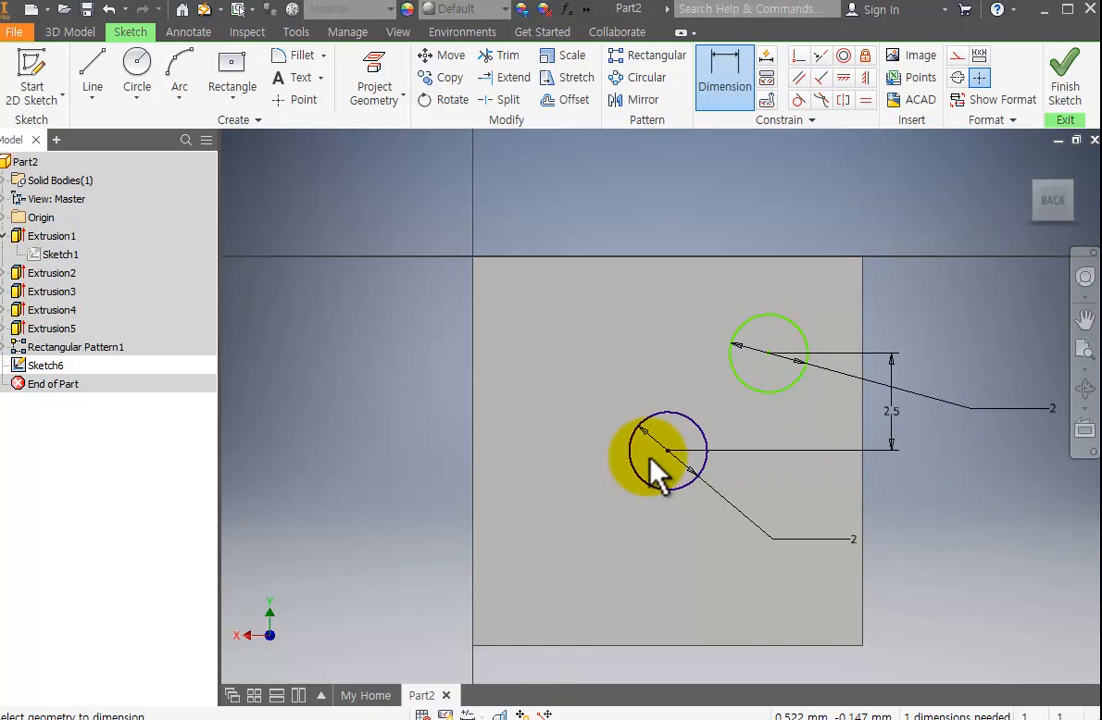
Dimension the horizontal distance between the two circle centres as 2.5 mm and finish the sketch.
click(786, 332)
click(713, 308)
text(2.5)
key(Return)
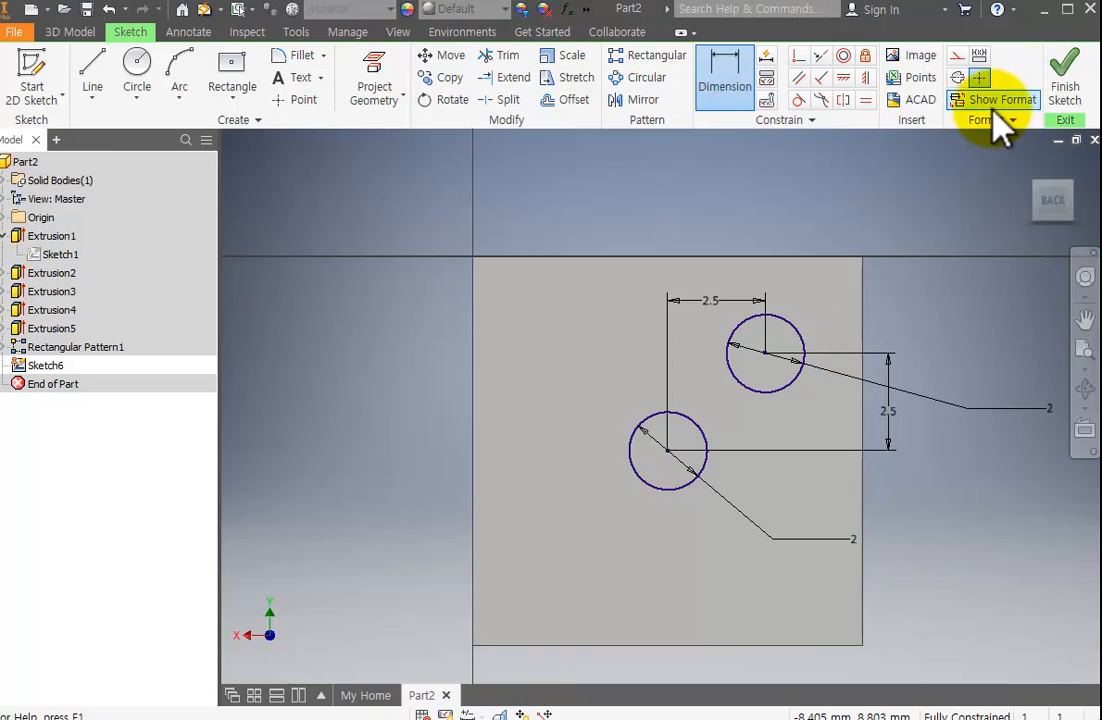
click(1063, 88)
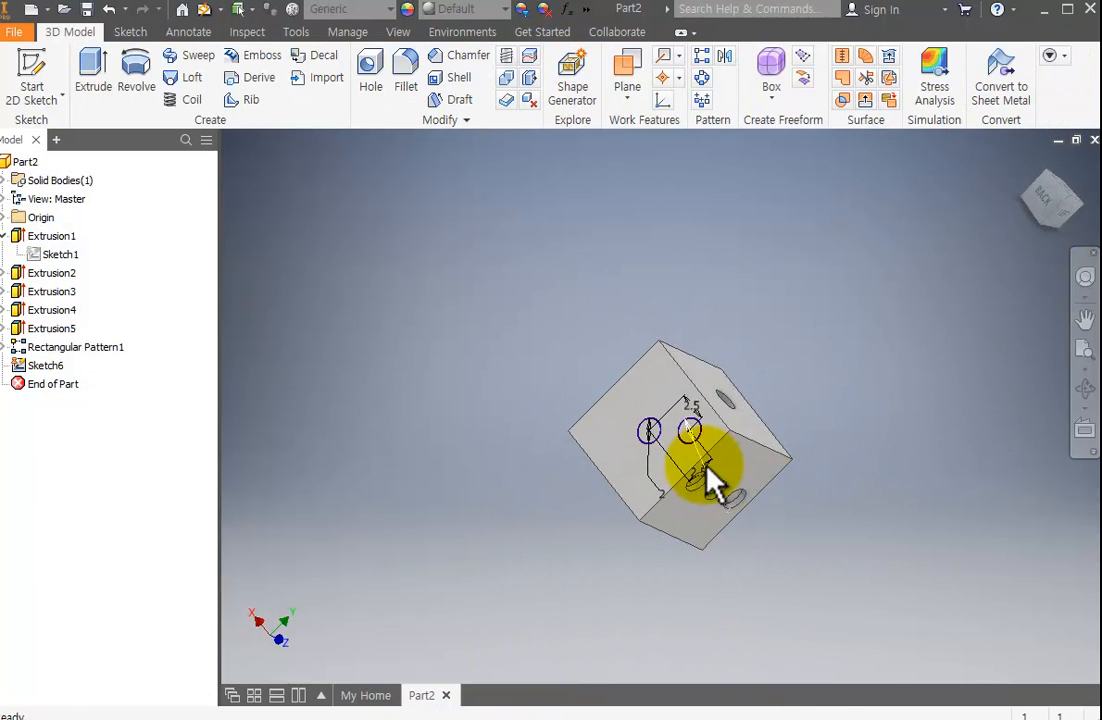
Extrude only the central circle as a cut 0.5 mm deep into the face.
scroll(674, 456, down, 5)
scroll(674, 456, up, 2)
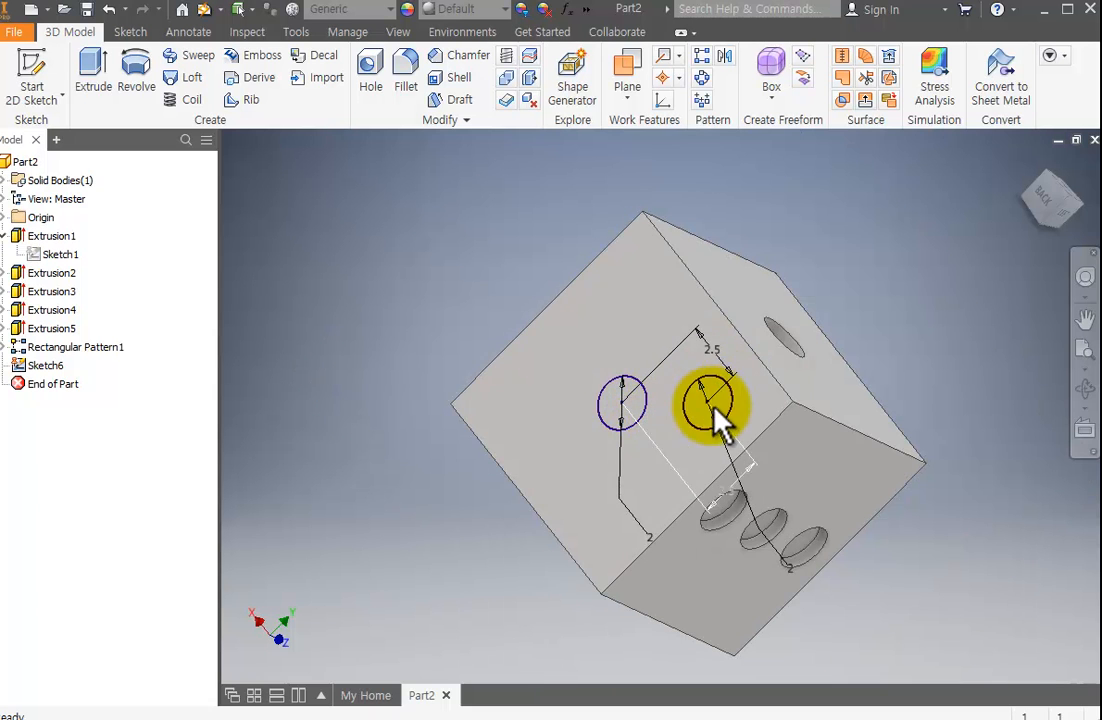
click(88, 74)
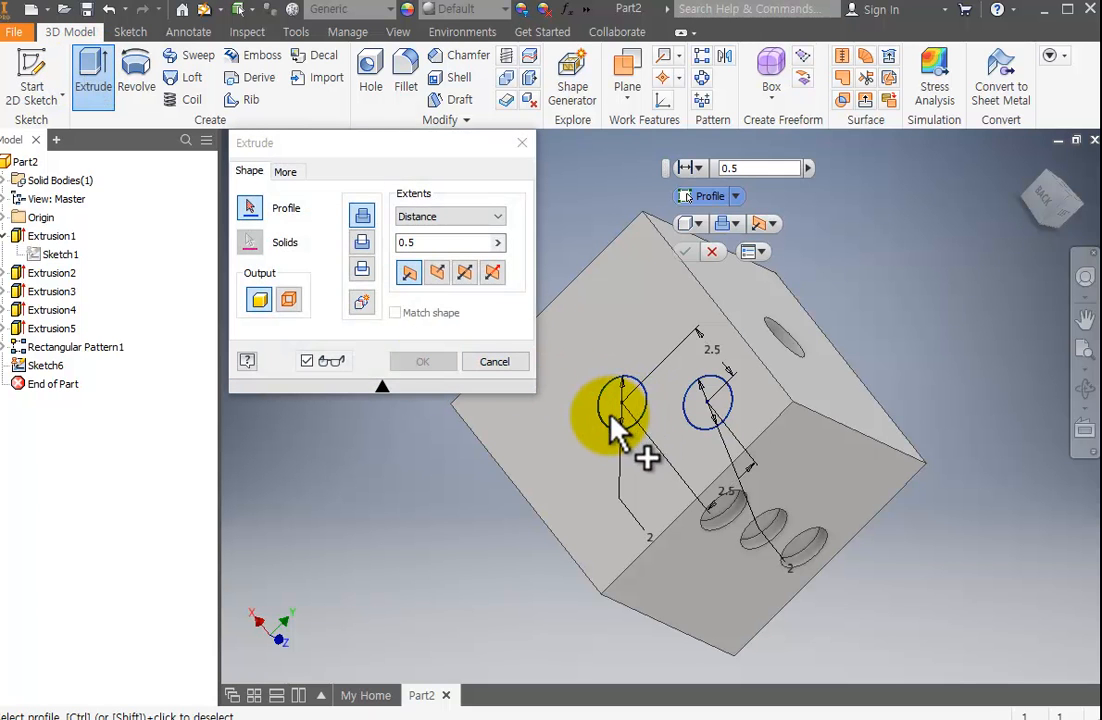
click(613, 414)
click(362, 242)
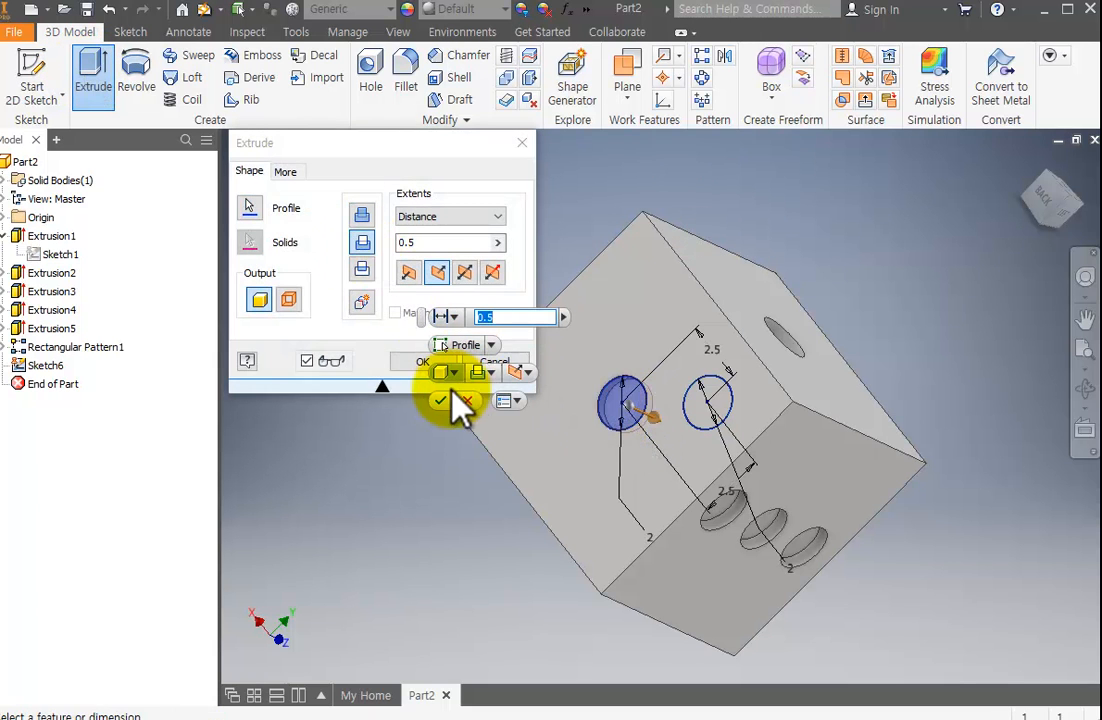
click(412, 362)
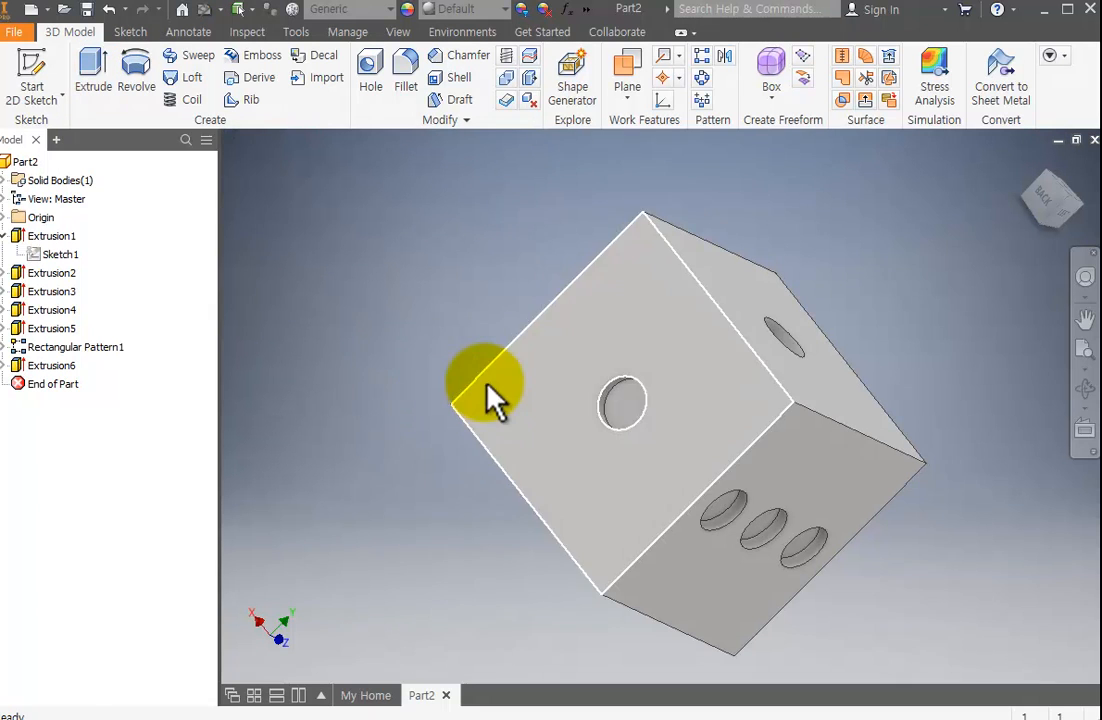
Examine the sketch nested under the new central cut and the unused circle it still contains.
click(5, 365)
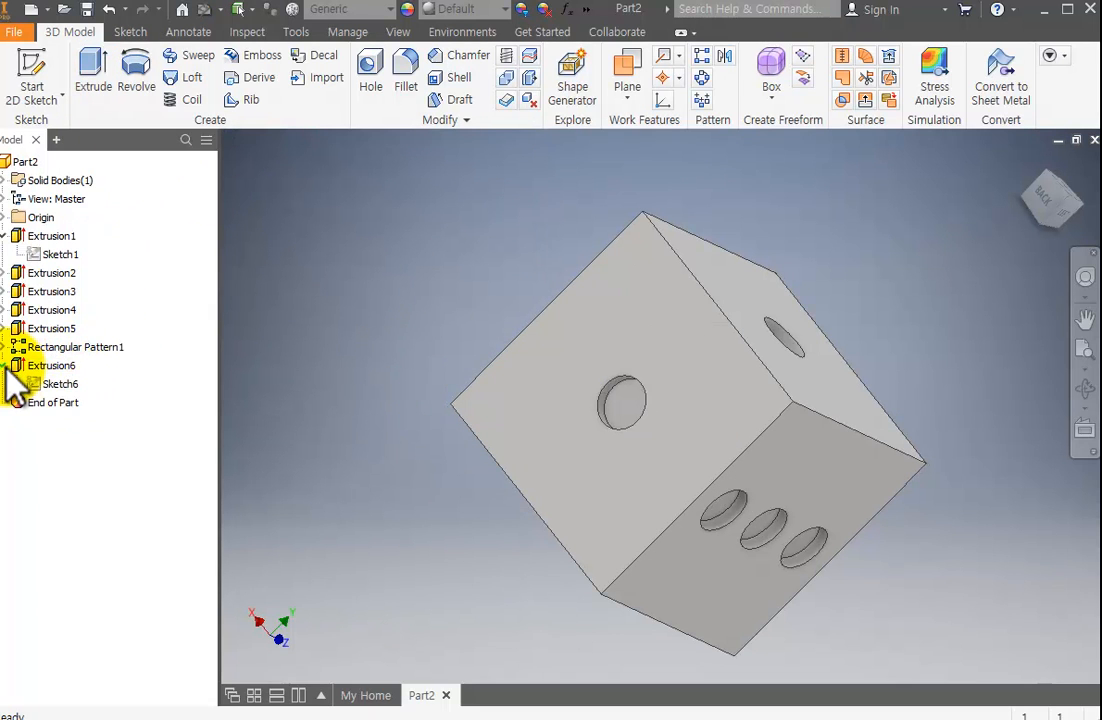
click(60, 385)
right_click(61, 387)
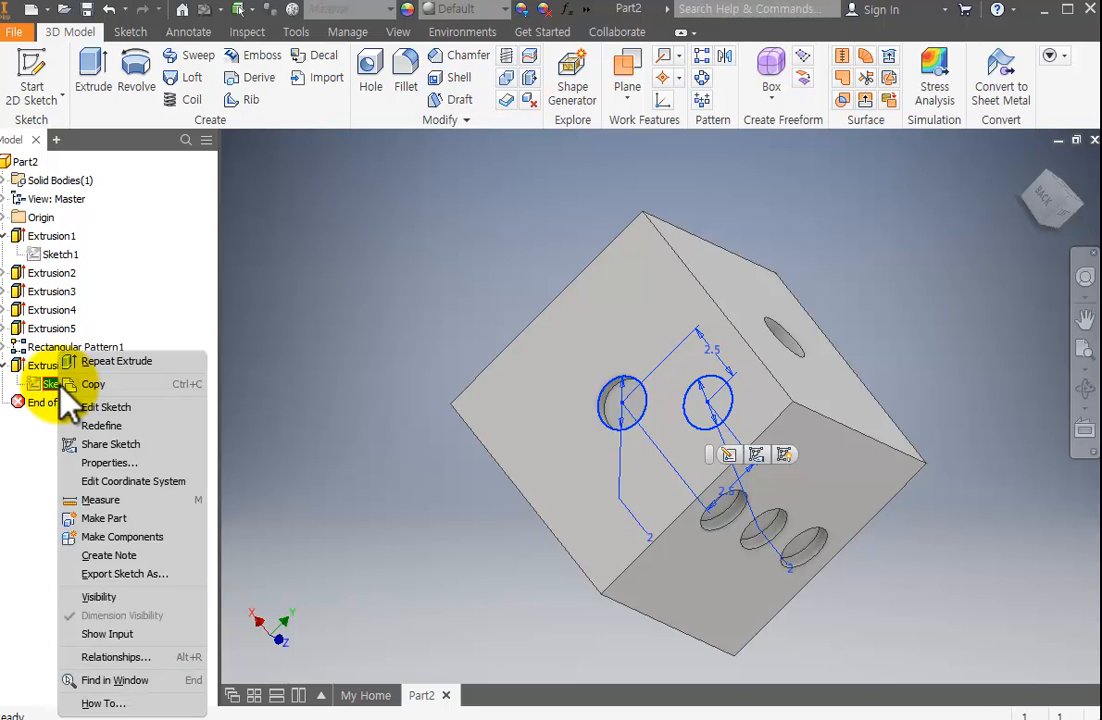
click(74, 388)
click(51, 365)
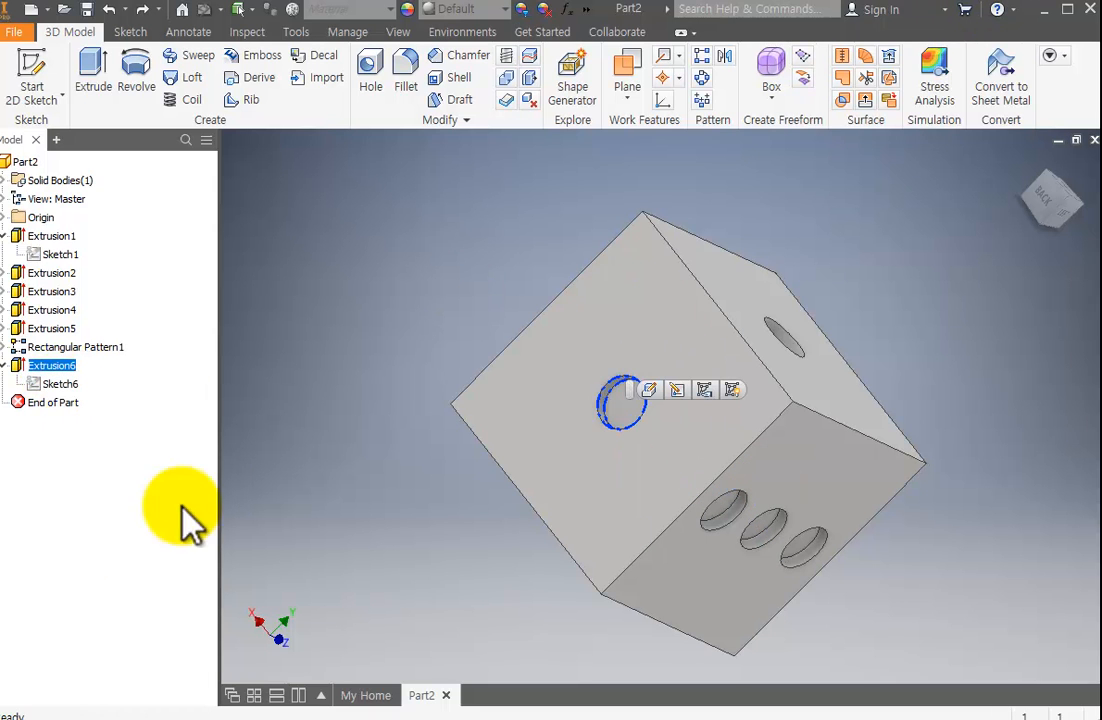
click(74, 386)
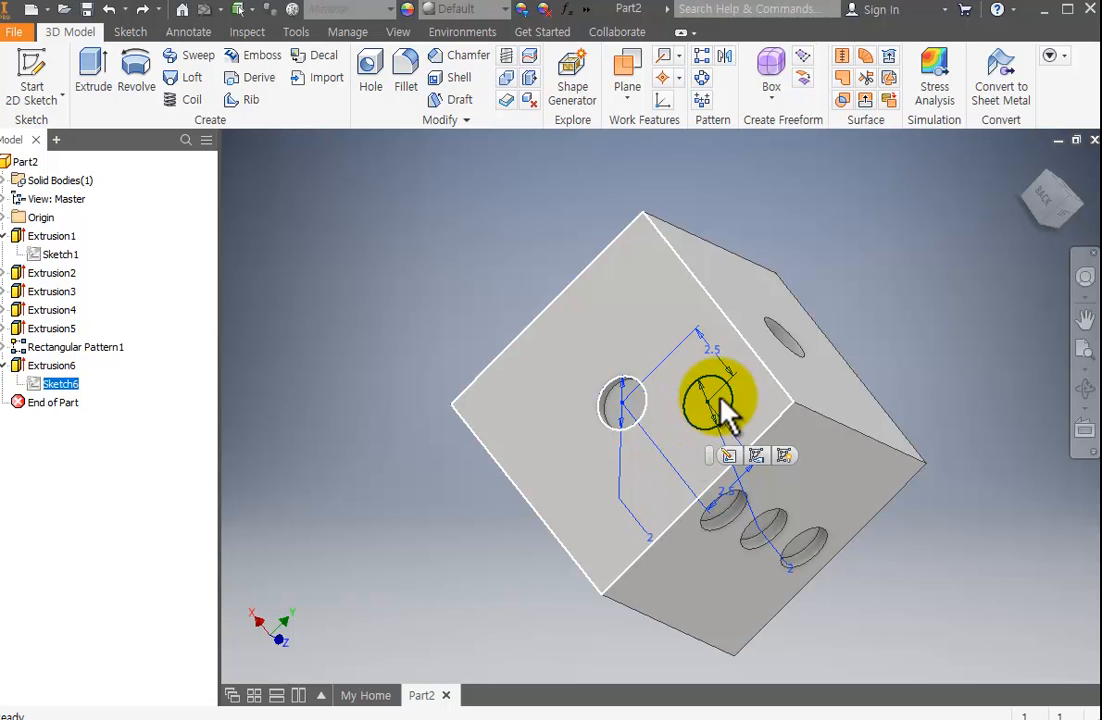
click(52, 366)
click(5, 366)
click(334, 440)
click(352, 422)
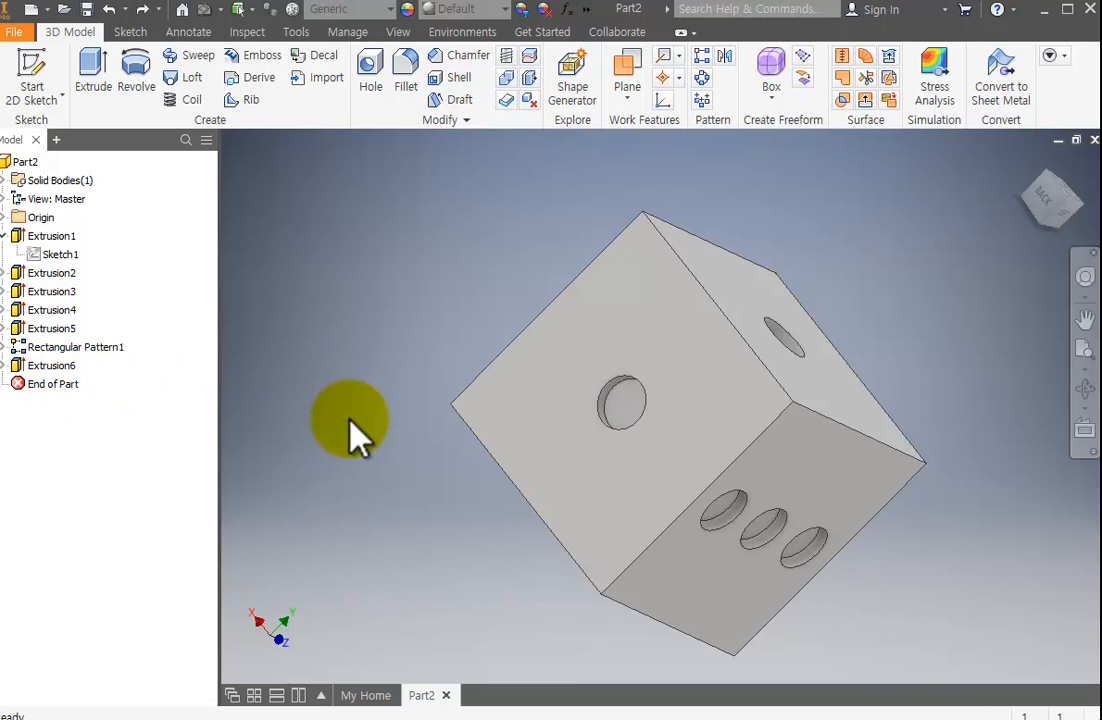
Share the sketch used by the central cut, so its other circle can be extruded.
click(5, 366)
right_click(57, 390)
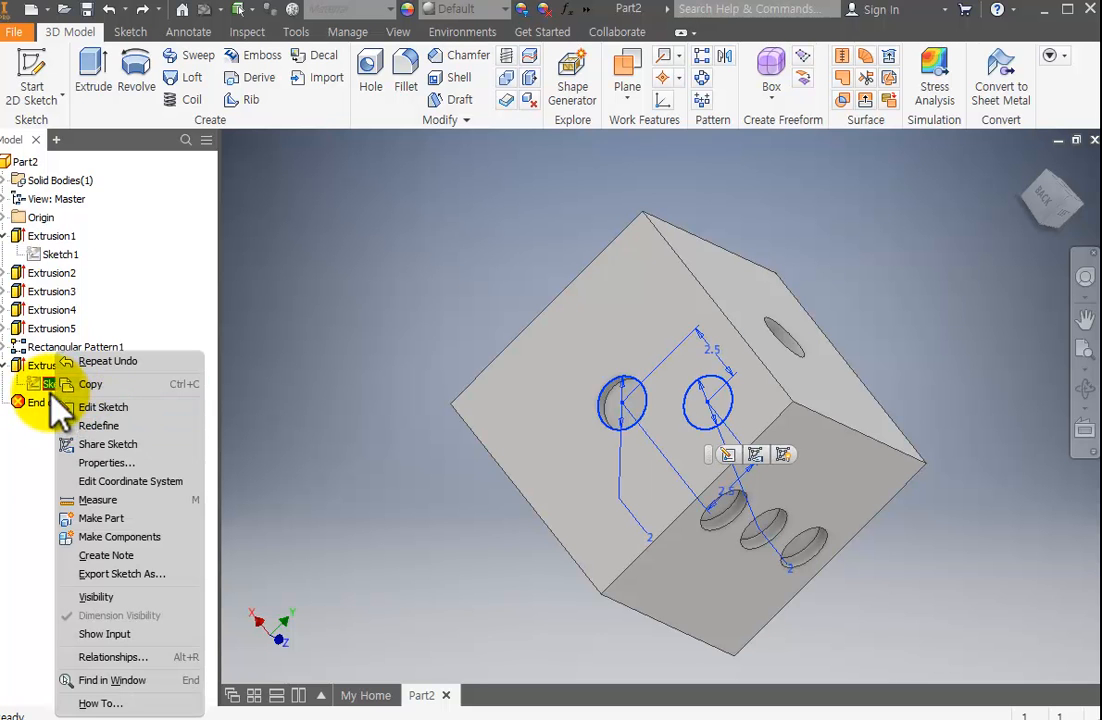
click(122, 444)
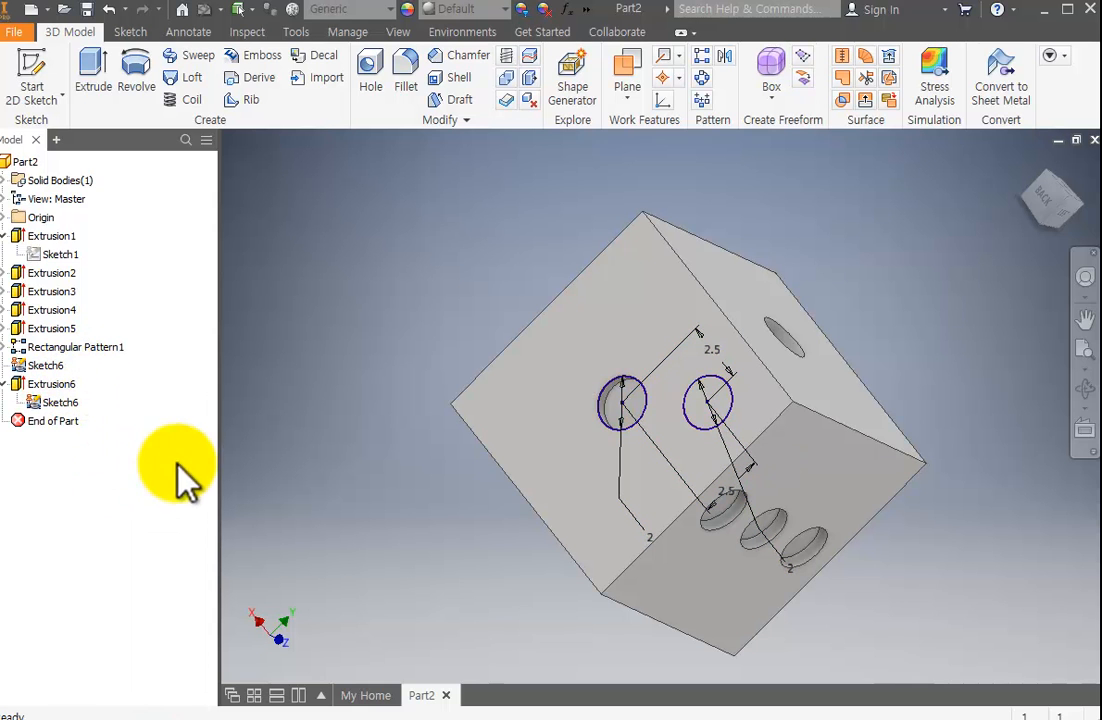
Extrude the shared sketch's off-centre circle as a cut 0.5 mm deep into the face.
click(90, 66)
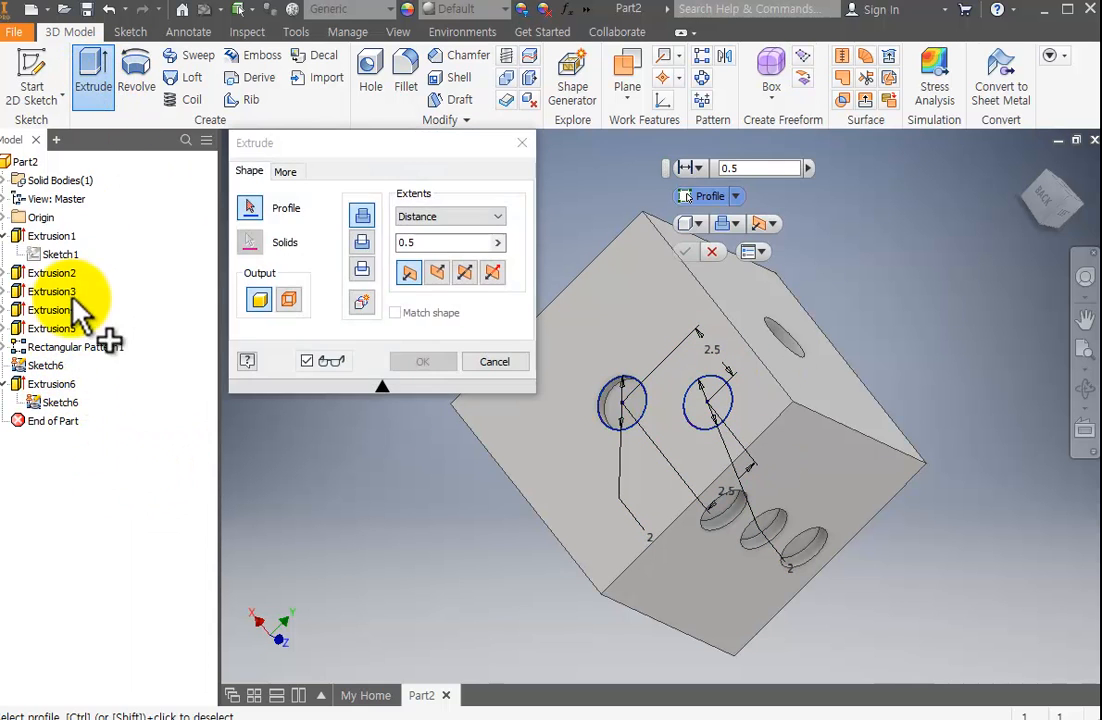
key(Escape)
click(46, 366)
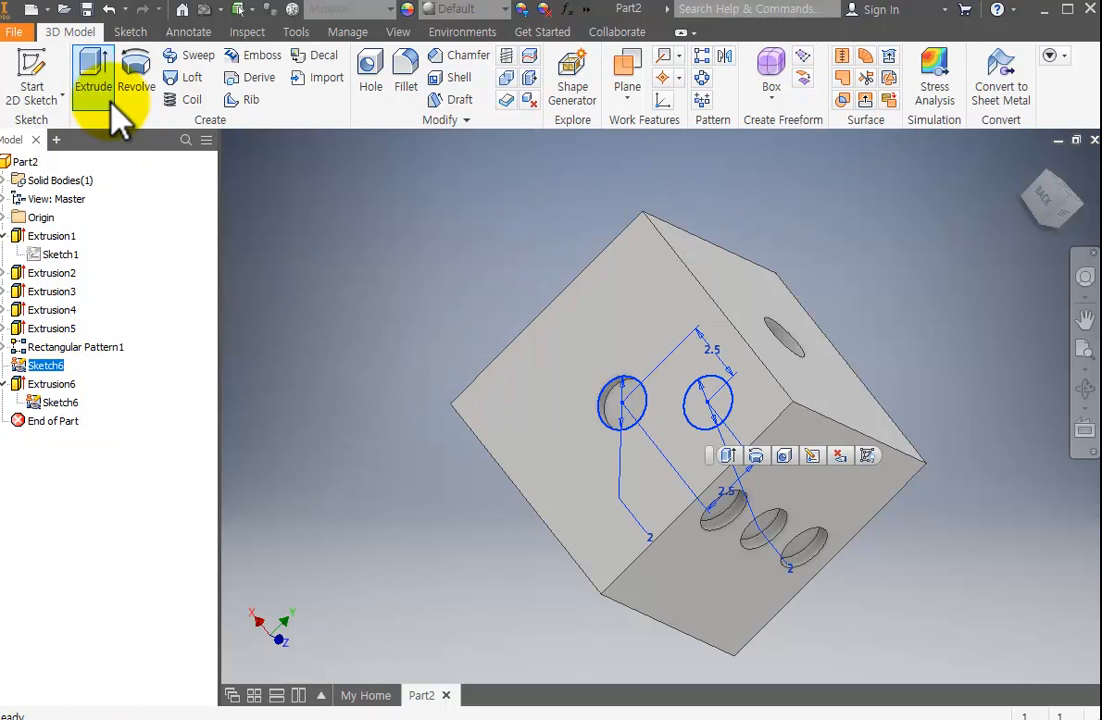
click(92, 68)
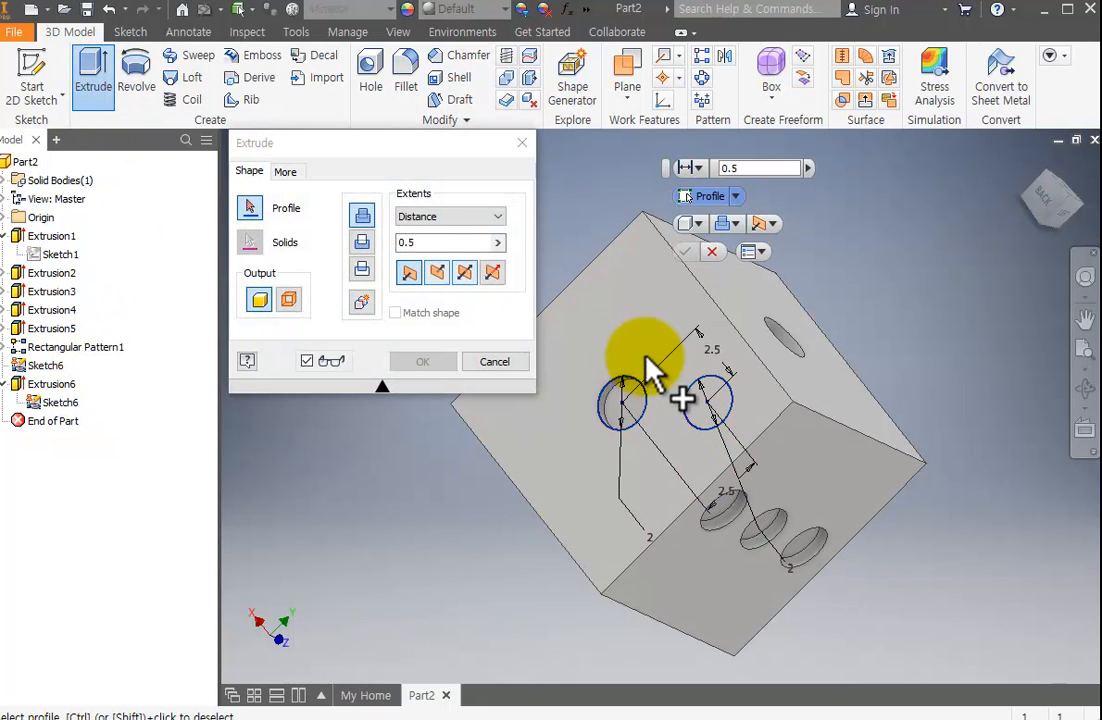
click(707, 405)
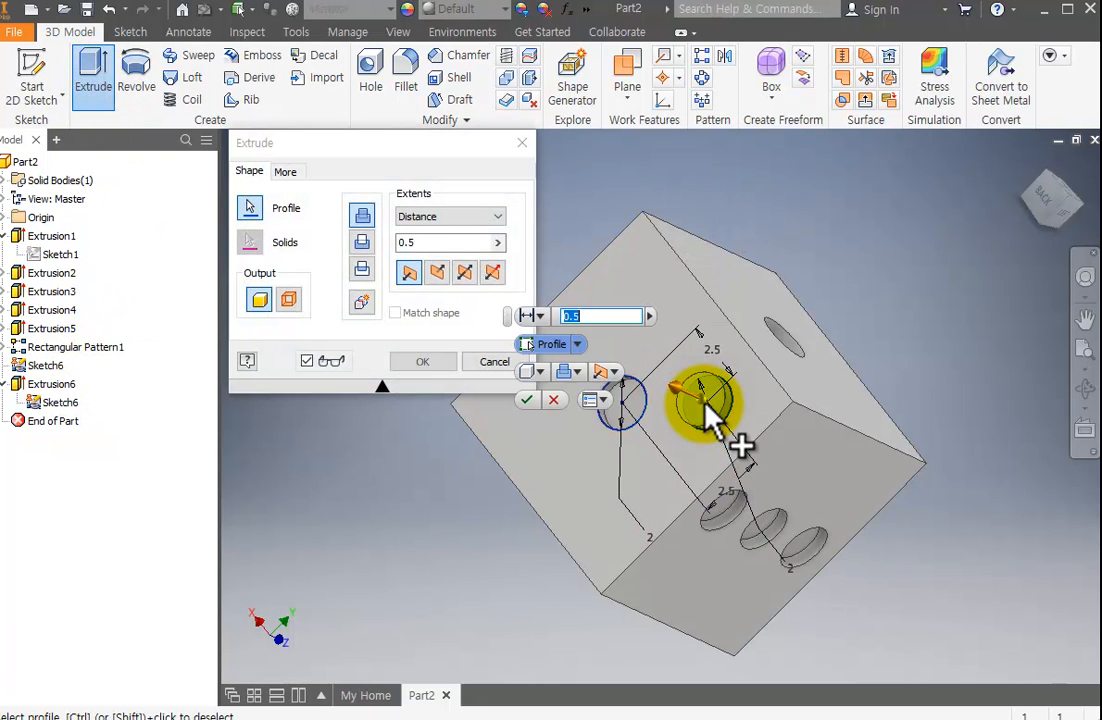
click(362, 242)
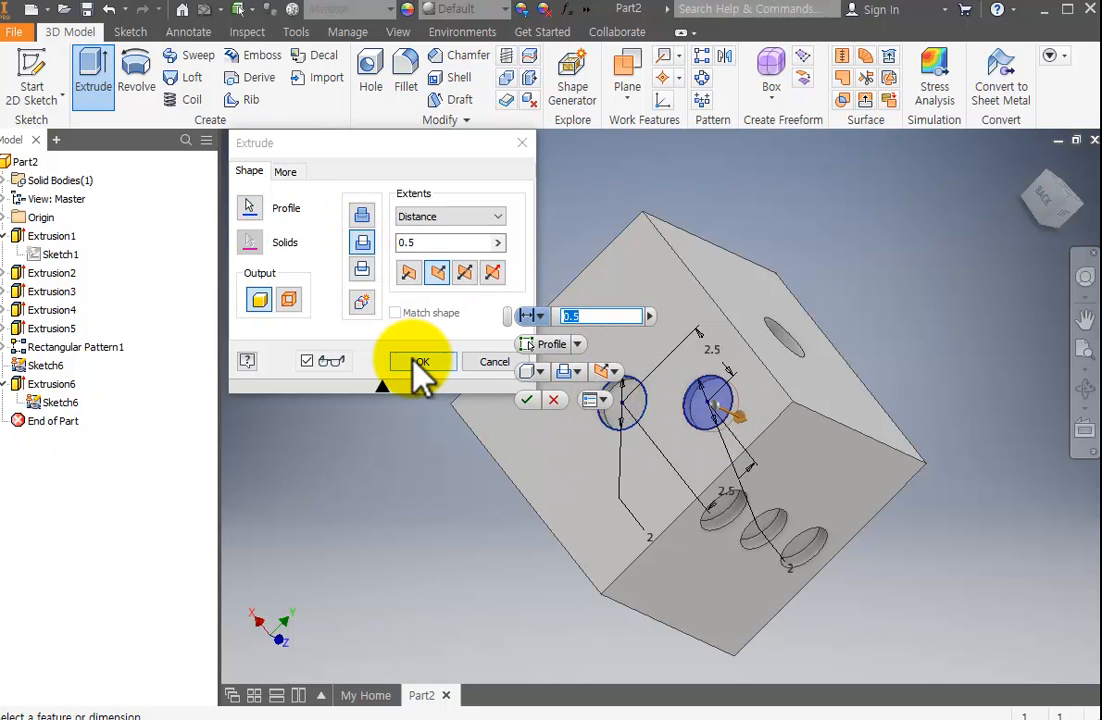
click(420, 361)
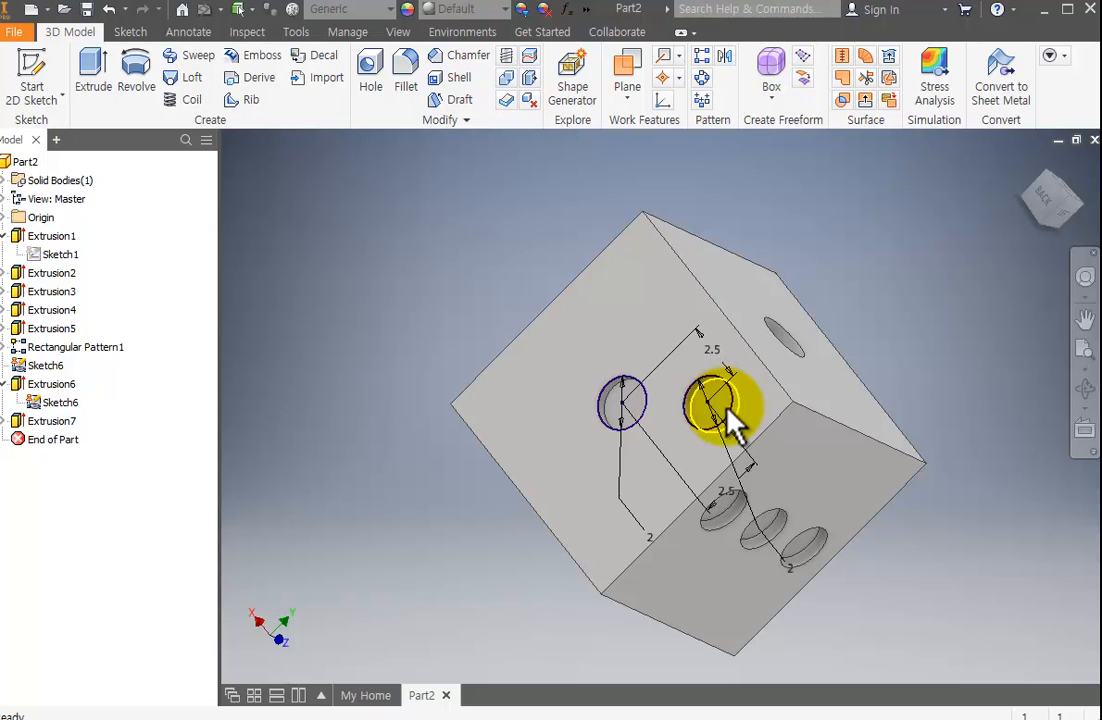
Create a circular pattern of the off-centre cut around the central cut's axis with 4 instances over 360 degrees.
click(700, 78)
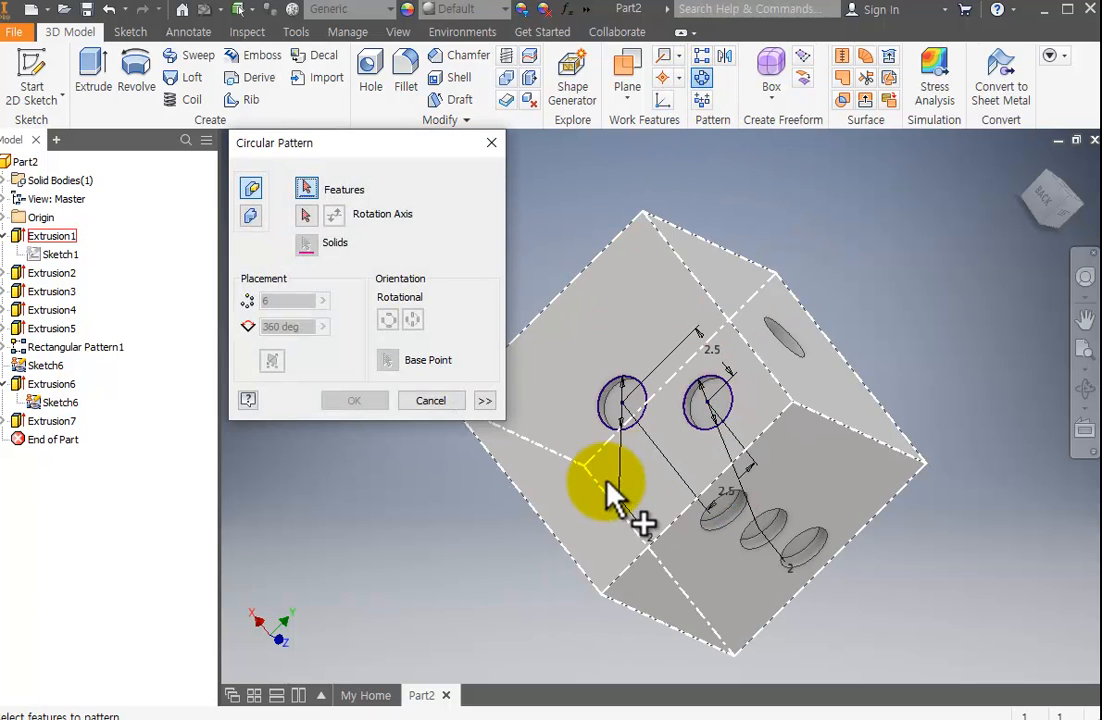
click(713, 413)
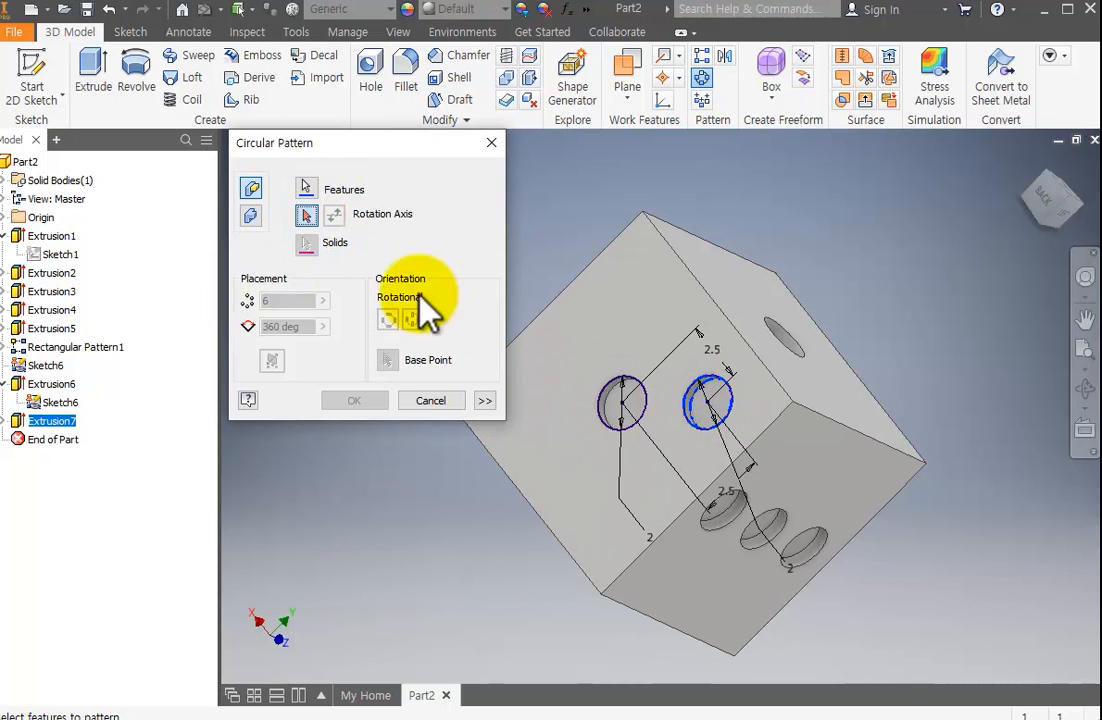
click(612, 420)
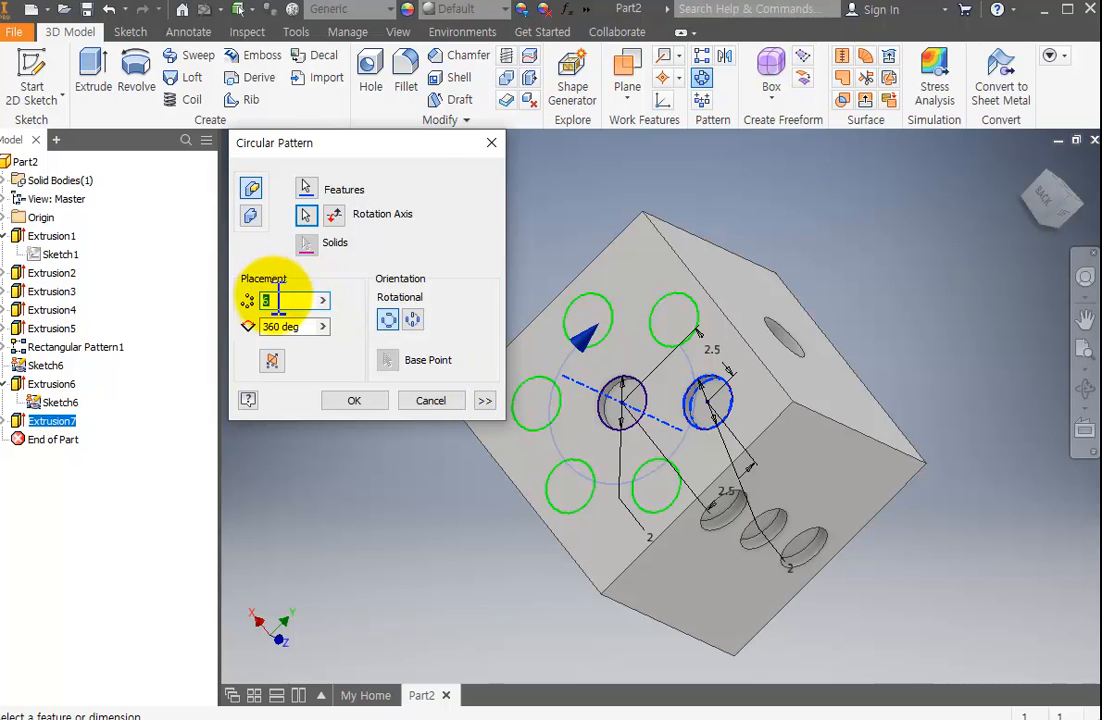
text(4)
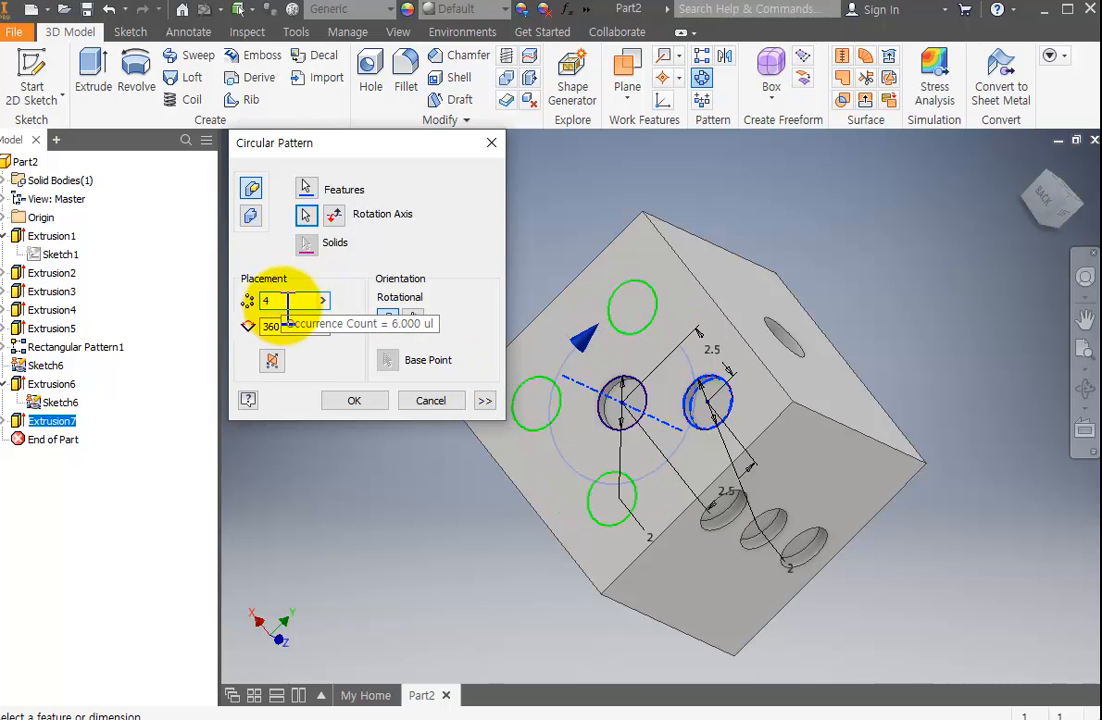
click(370, 402)
Hide the shared sketch used by the central and off-centre pip cuts.
scroll(720, 406, down, 3)
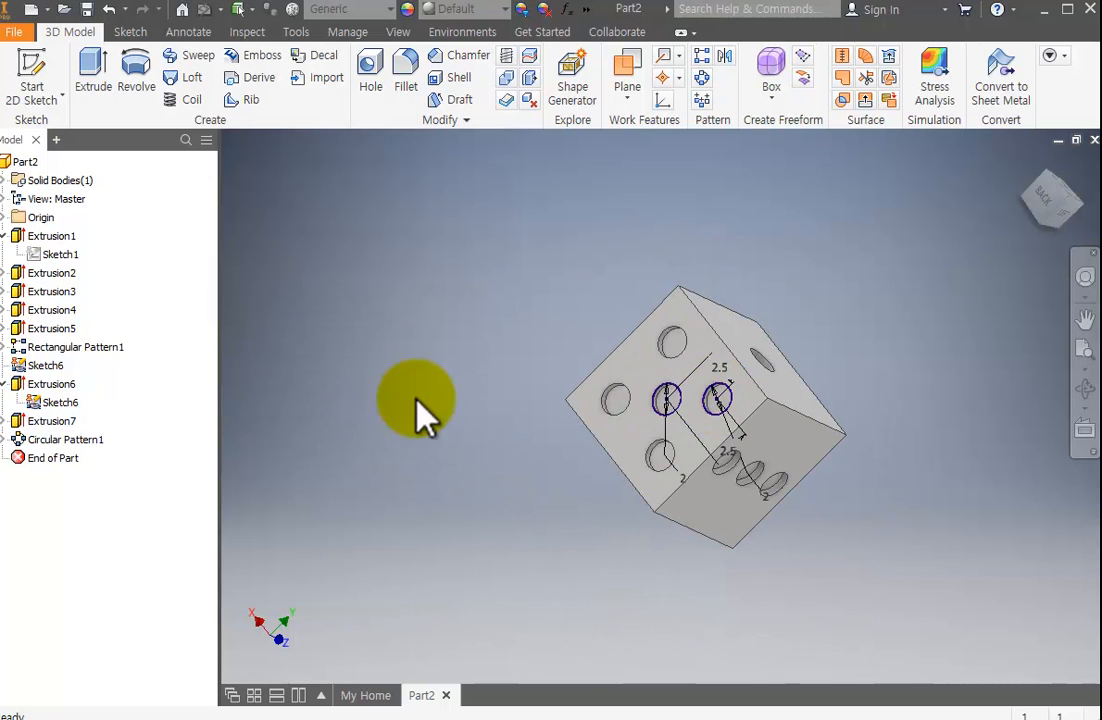
click(35, 367)
right_click(35, 367)
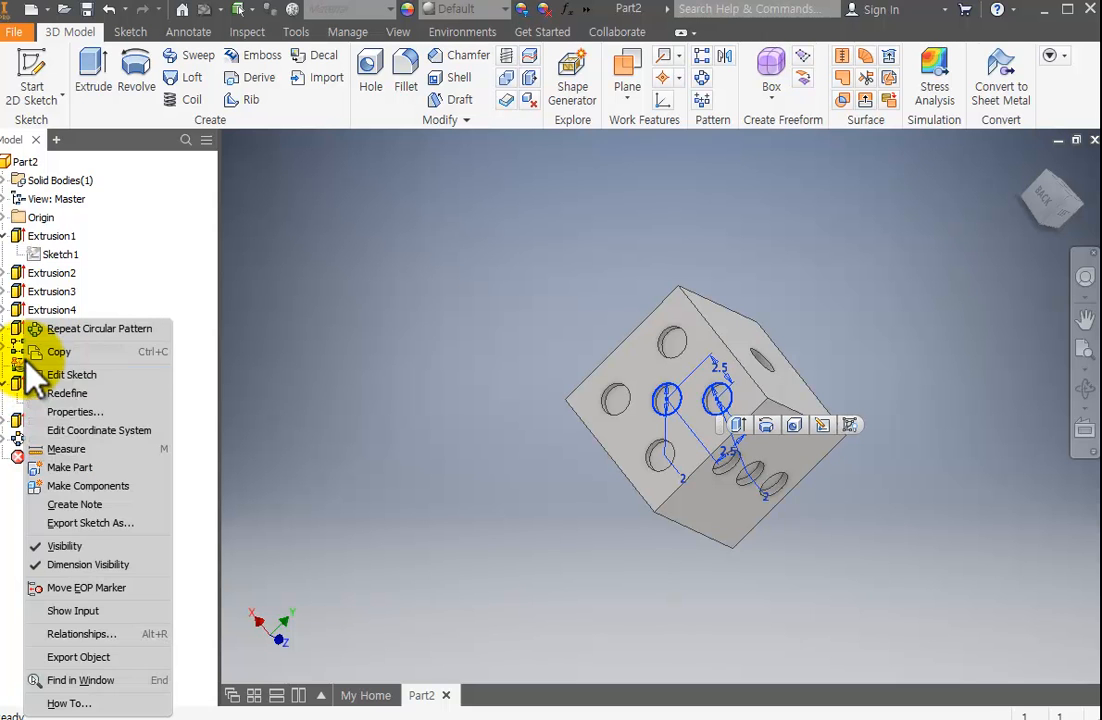
click(92, 548)
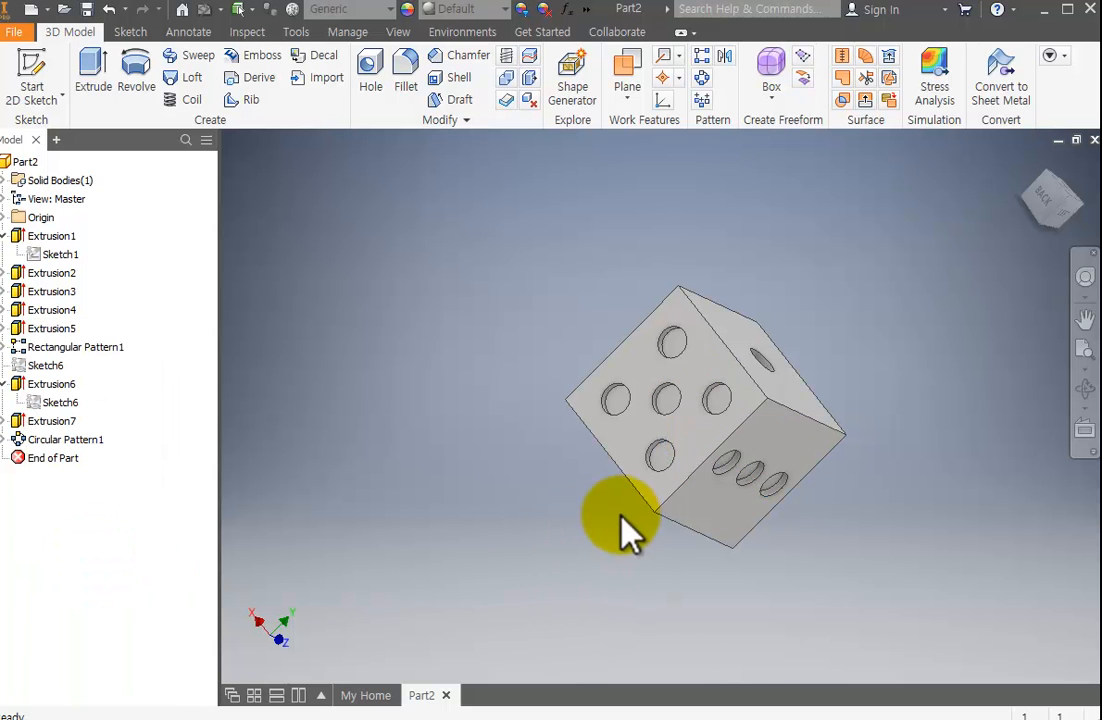
Start a new 2D sketch on the die's remaining blank face, adjacent to the three-pip face.
click(1085, 388)
drag(750, 430, 667, 386)
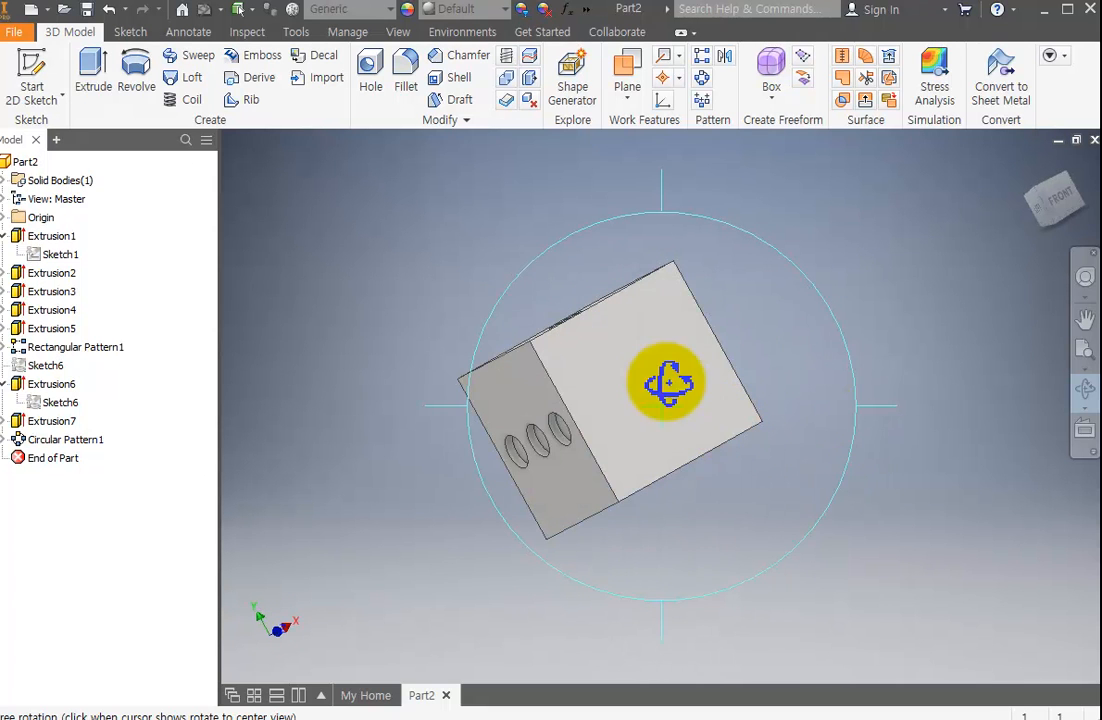
key(Escape)
drag(715, 437, 810, 437)
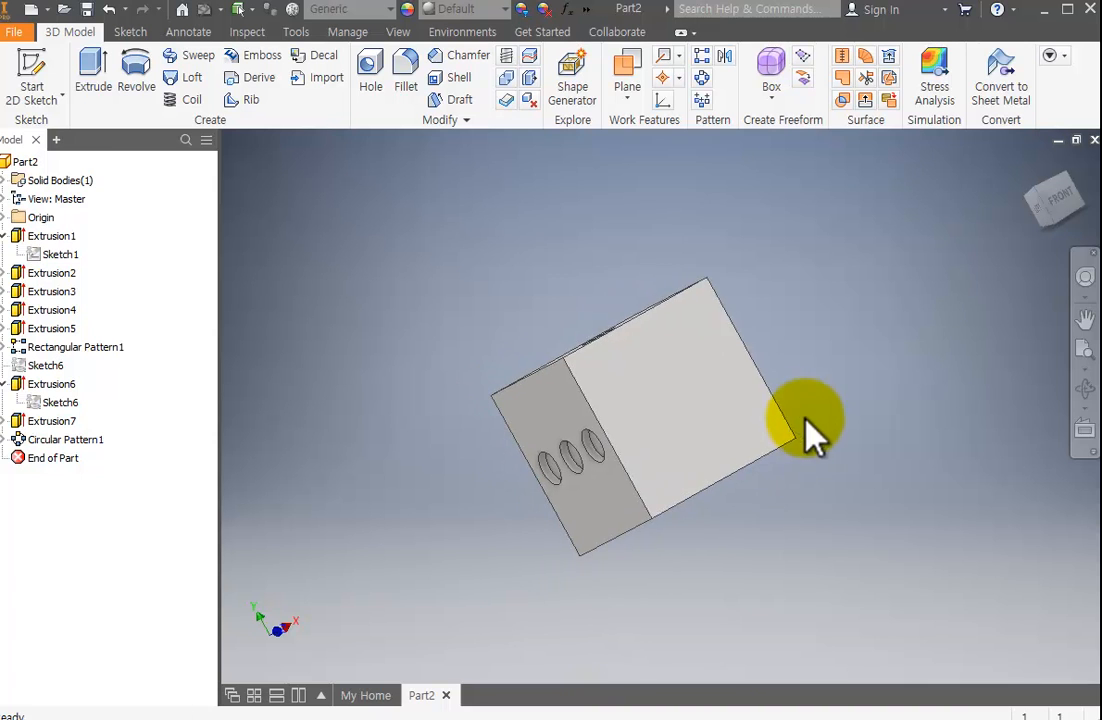
click(43, 70)
click(716, 421)
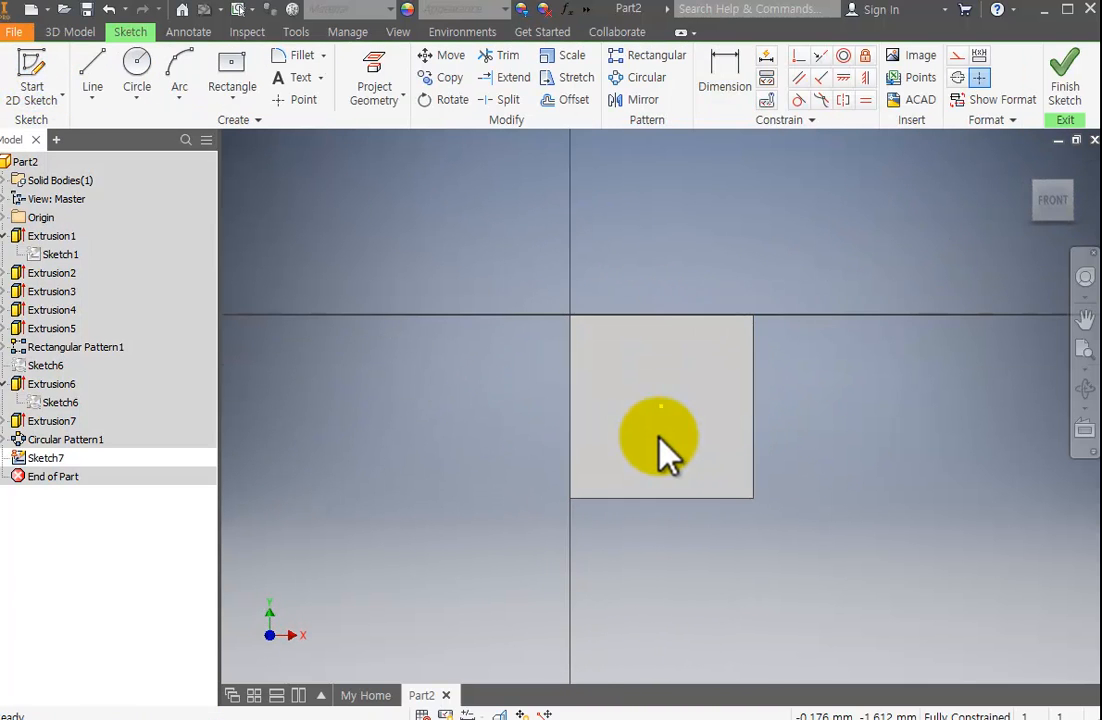
Sketch a circle near the face's lower-left corner and dimension its diameter as 2 mm.
click(145, 80)
click(613, 475)
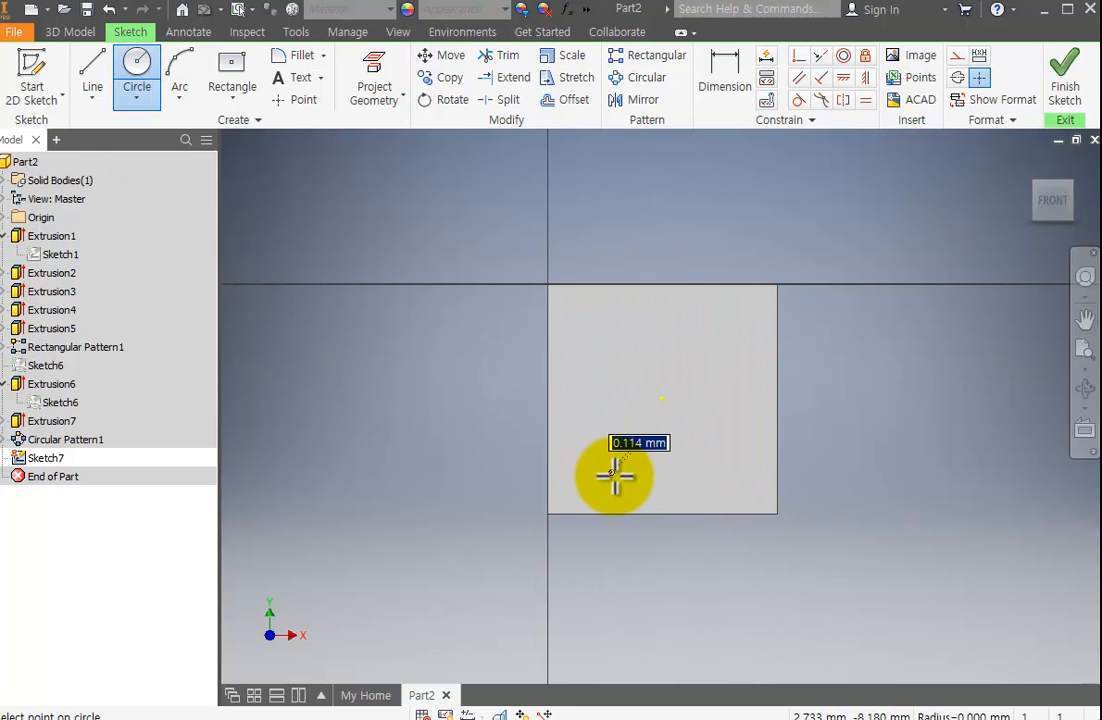
click(626, 485)
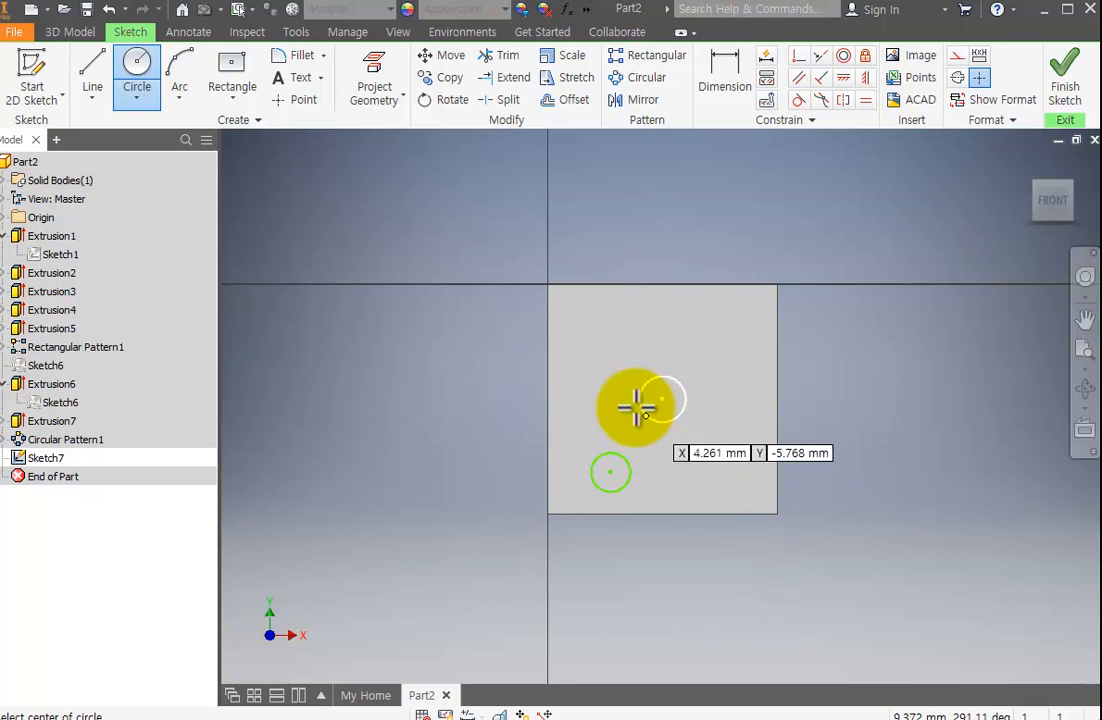
key(Escape)
click(740, 88)
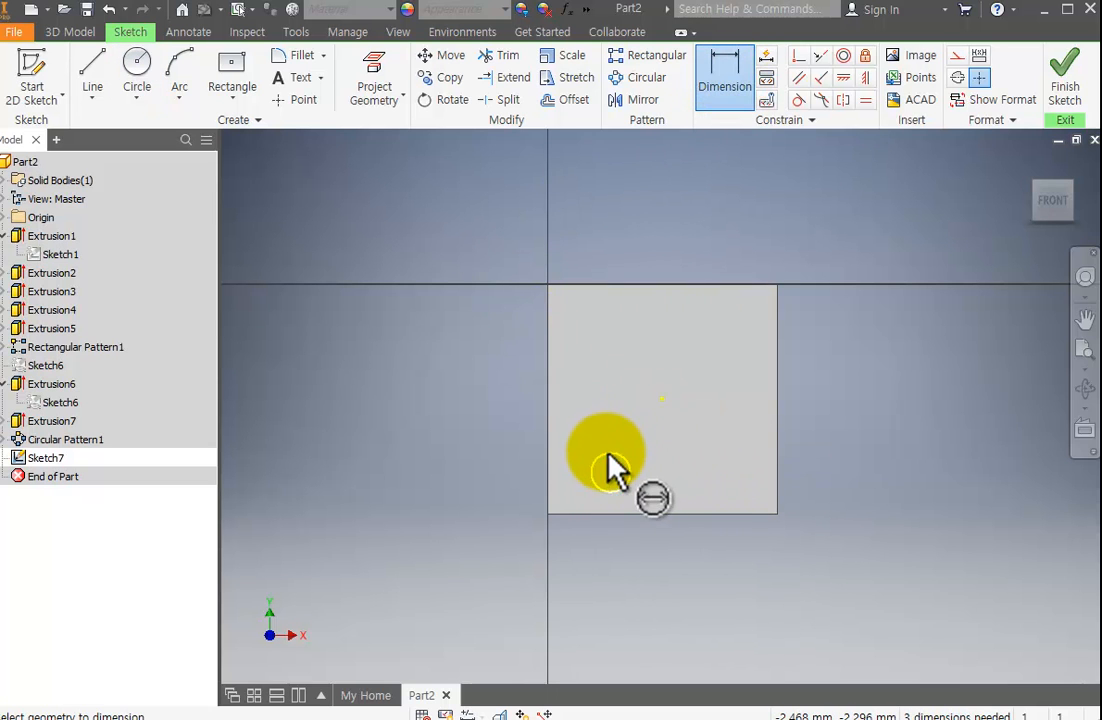
click(606, 453)
click(492, 433)
text(2)
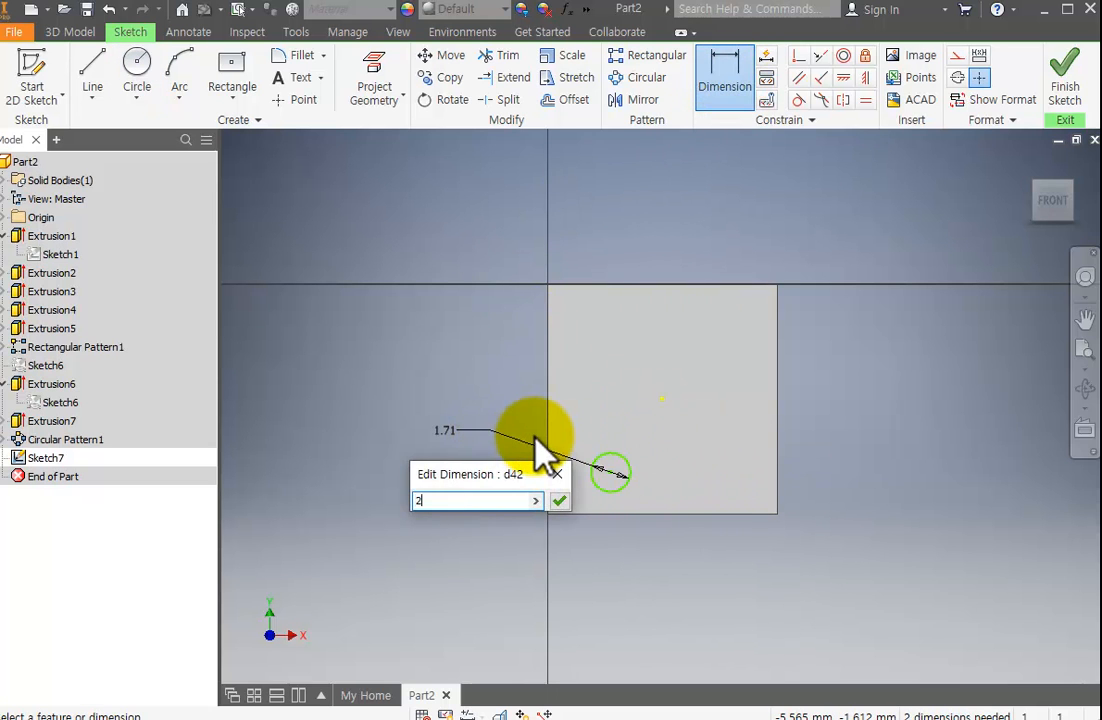
key(Return)
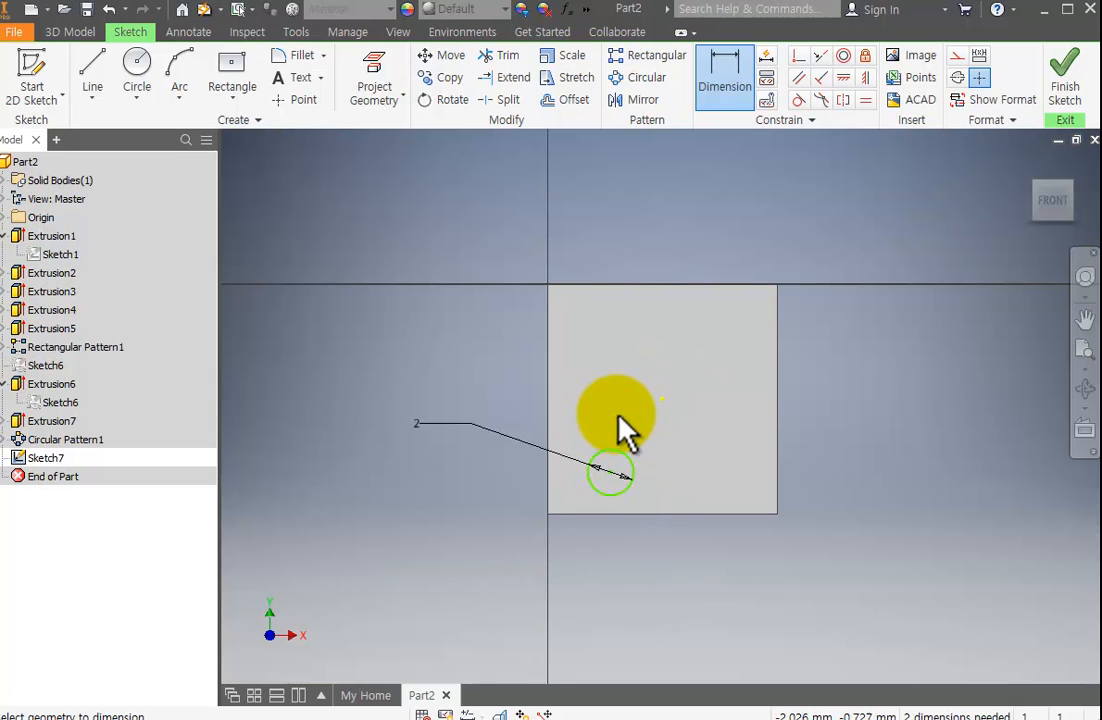
Sketch two more circles above the first one, forming a vertical column of three.
click(133, 72)
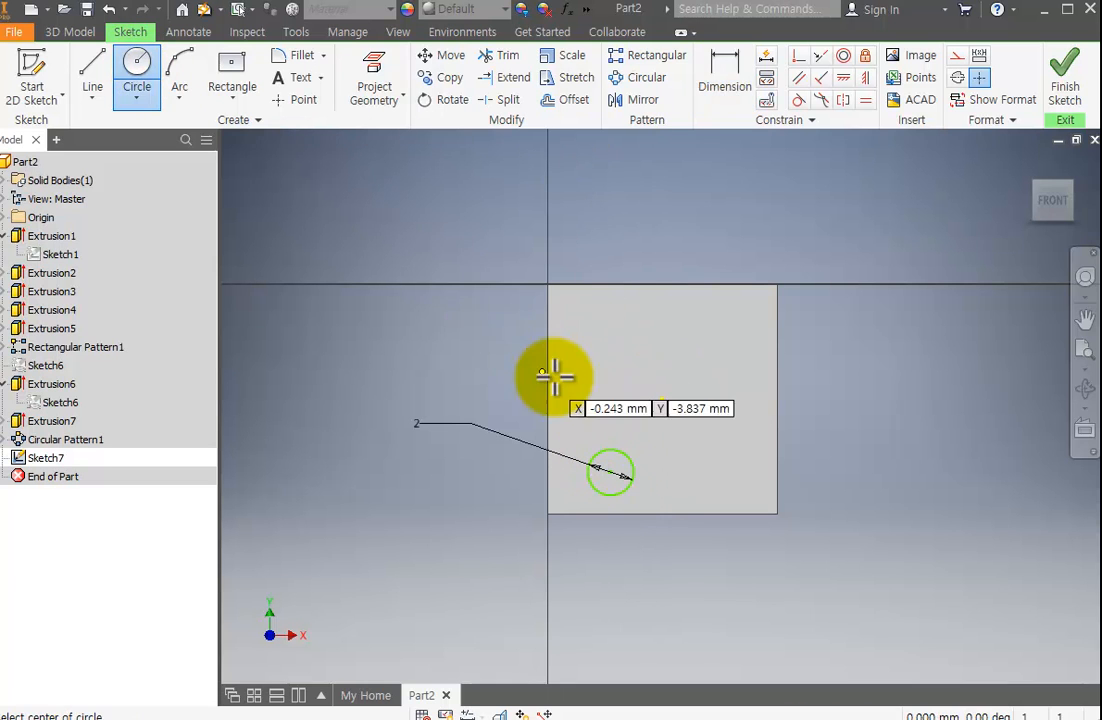
click(611, 398)
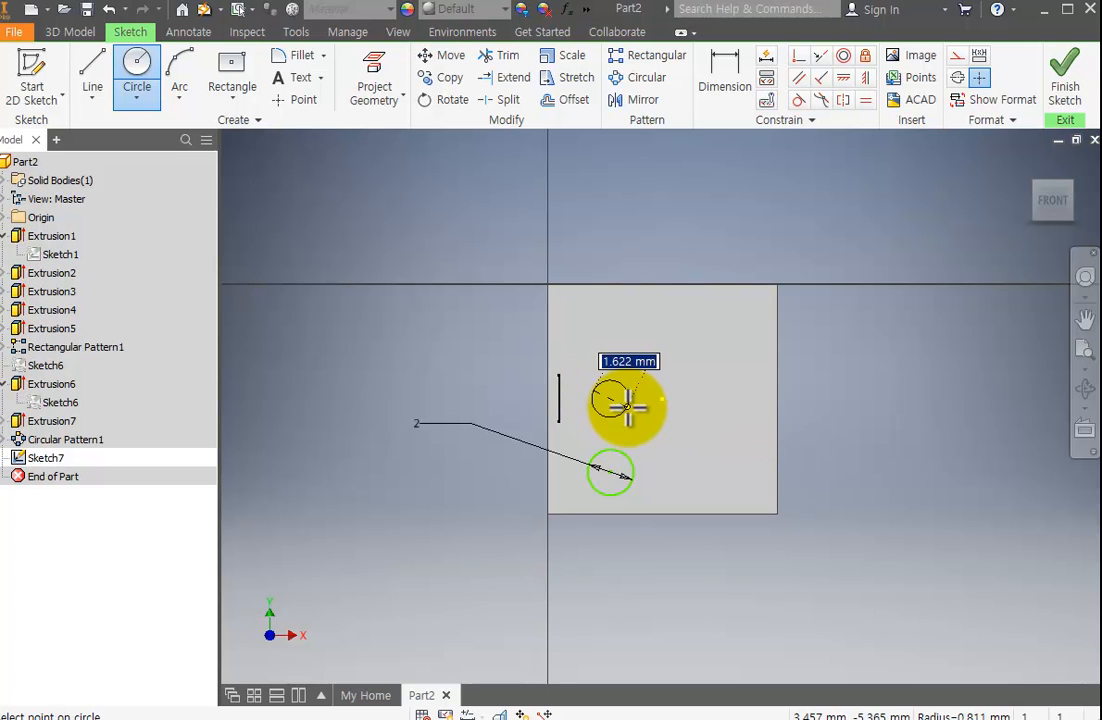
click(631, 404)
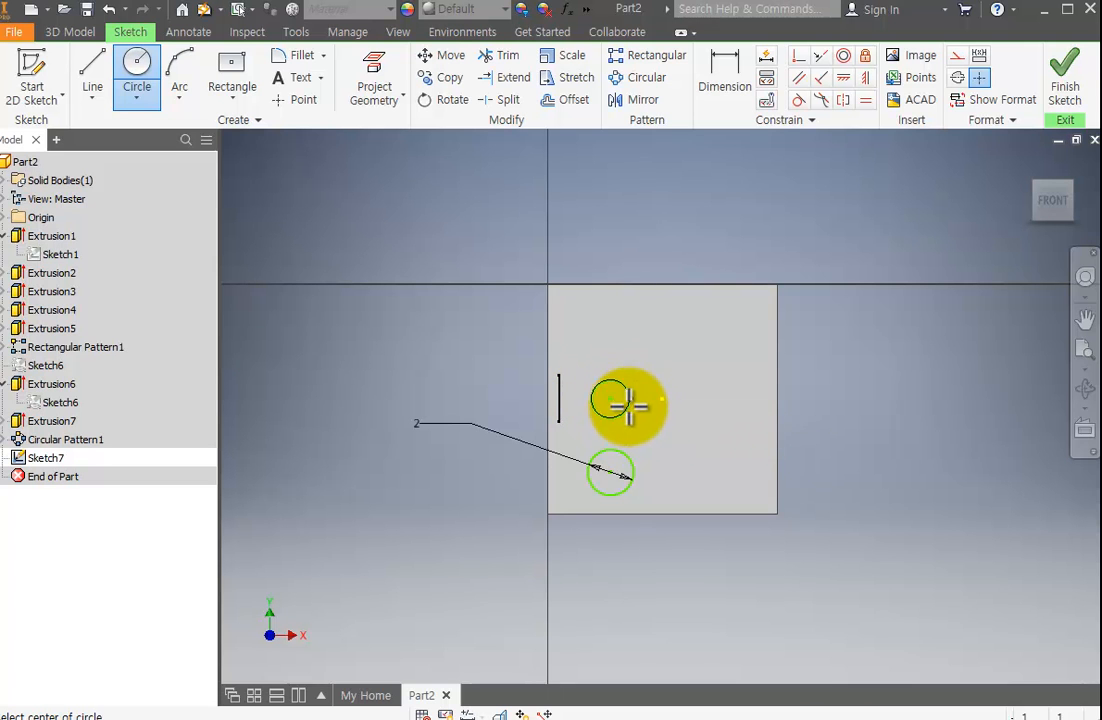
click(605, 340)
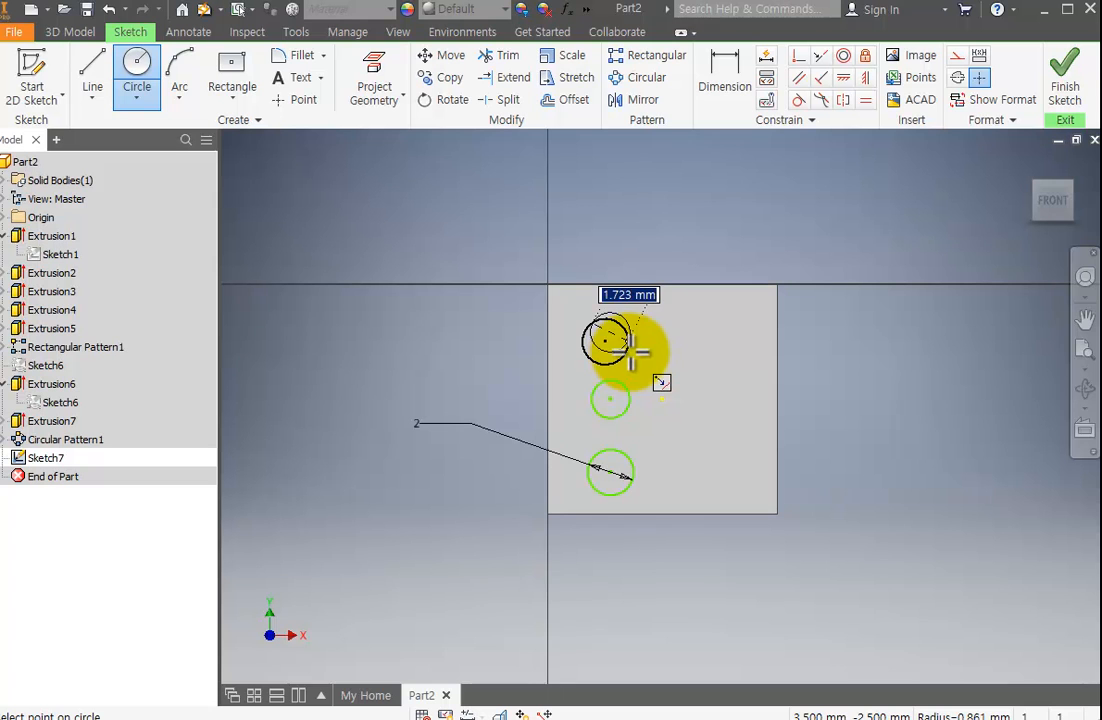
click(633, 348)
key(Escape)
Dimension the diameters of the middle and upper circles as 2 mm each.
scroll(625, 325, down, 4)
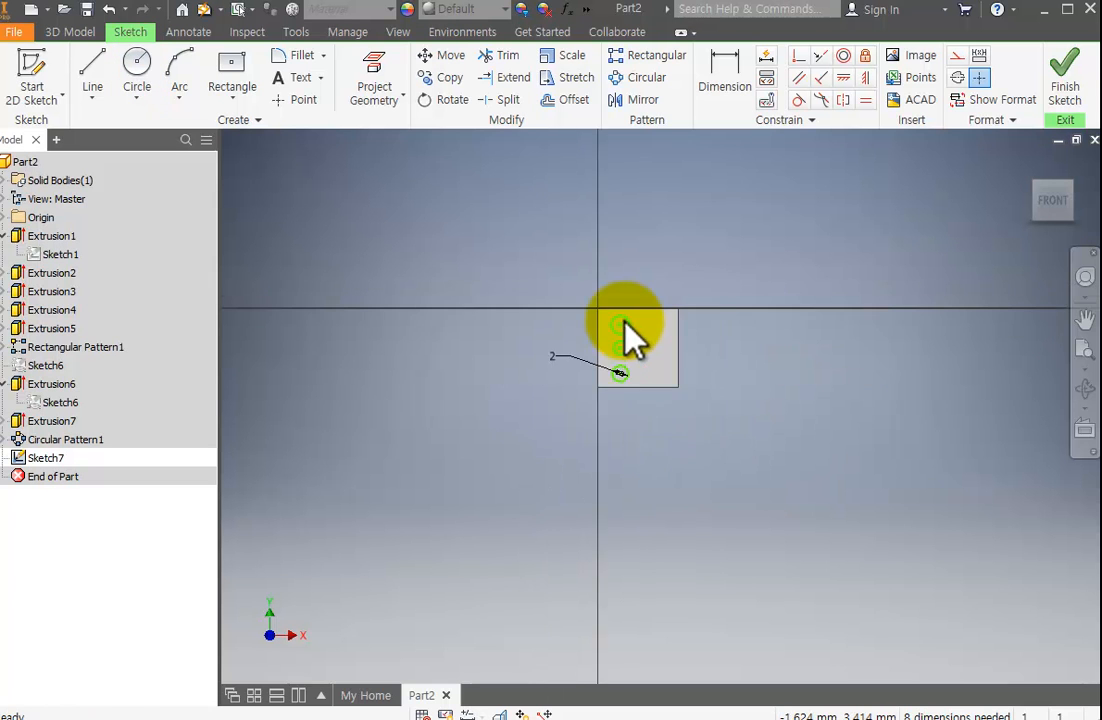
scroll(630, 338, up, 3)
click(724, 78)
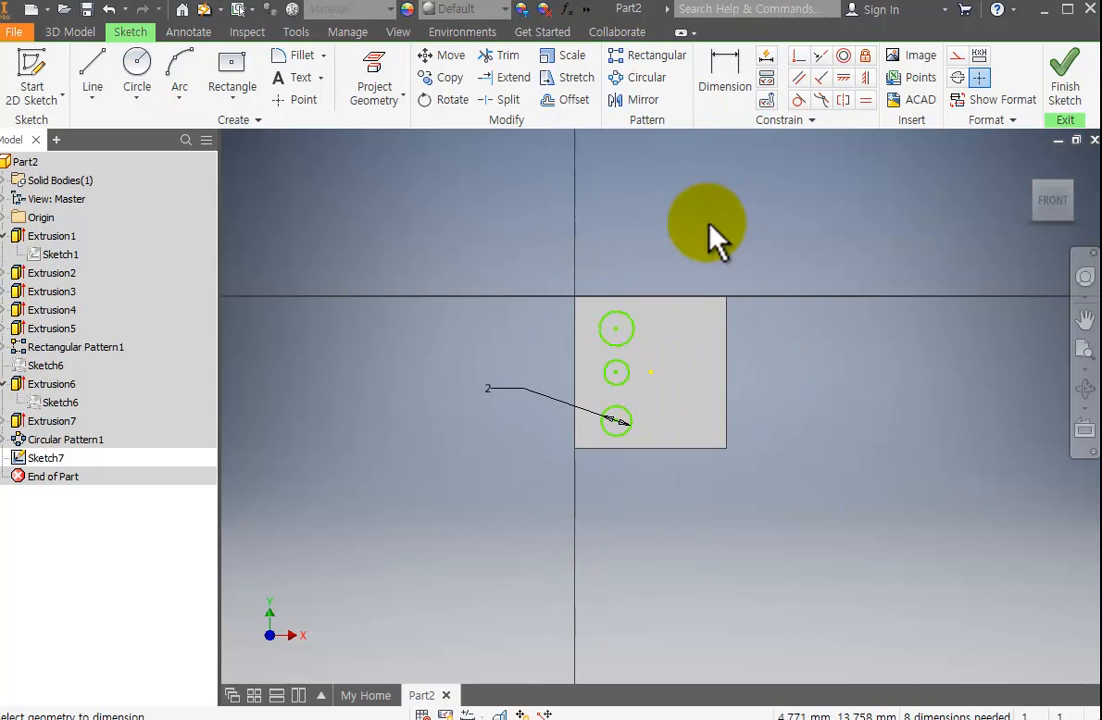
click(633, 368)
click(540, 345)
text(2)
key(Return)
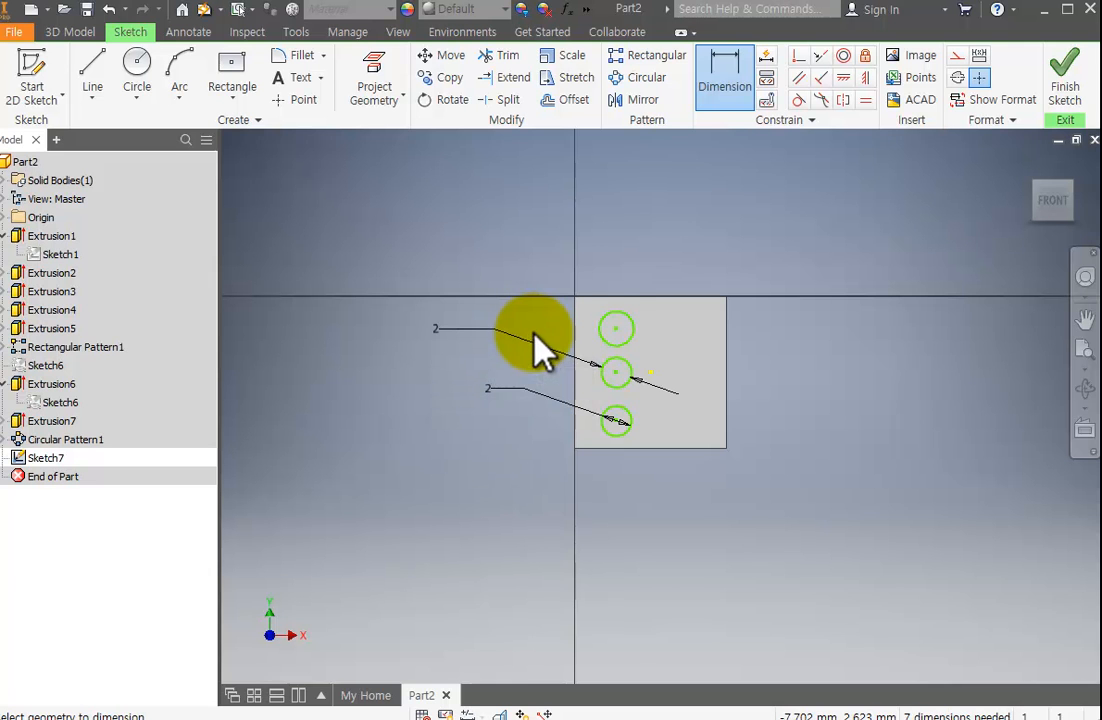
click(547, 268)
text(2)
key(Return)
scroll(616, 343, down, 3)
scroll(620, 350, up, 4)
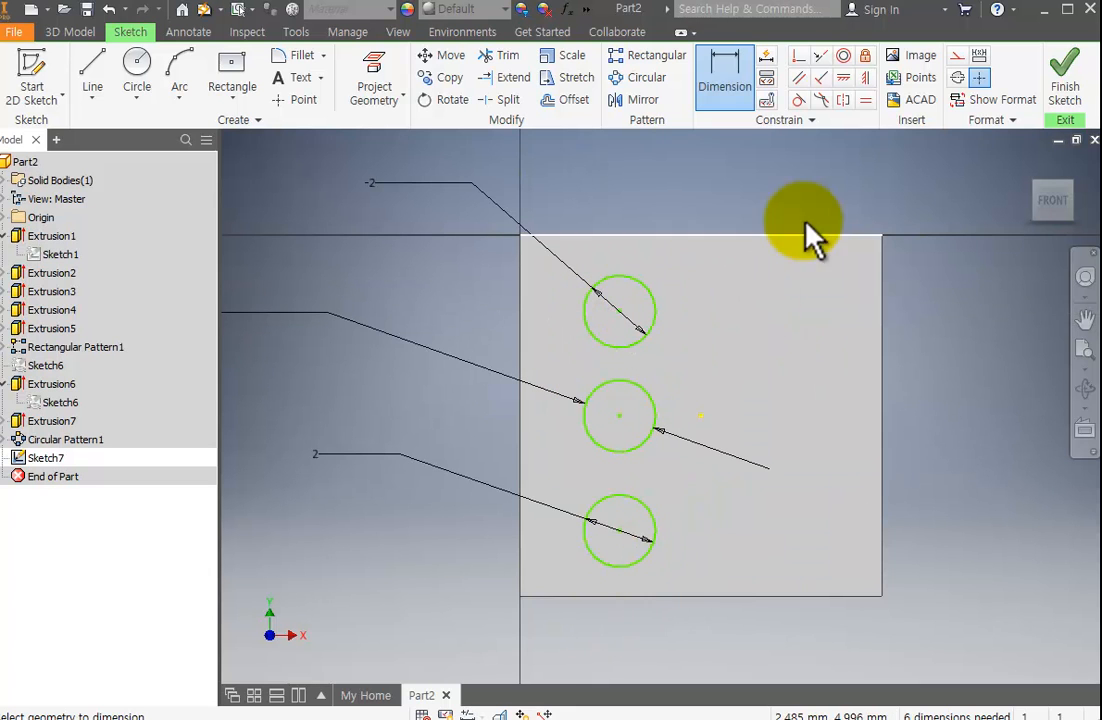
Align the centres of all three circles with vertical constraints and shift the upper circle slightly down to test the alignment.
click(865, 77)
click(622, 315)
click(617, 414)
click(617, 414)
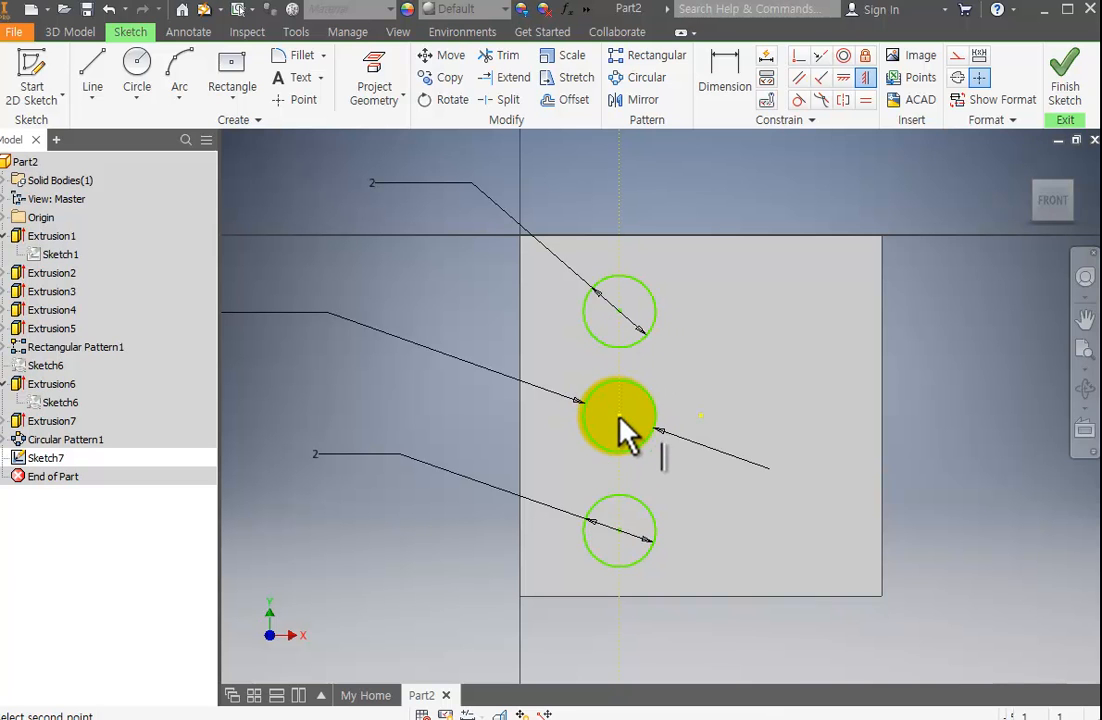
click(619, 530)
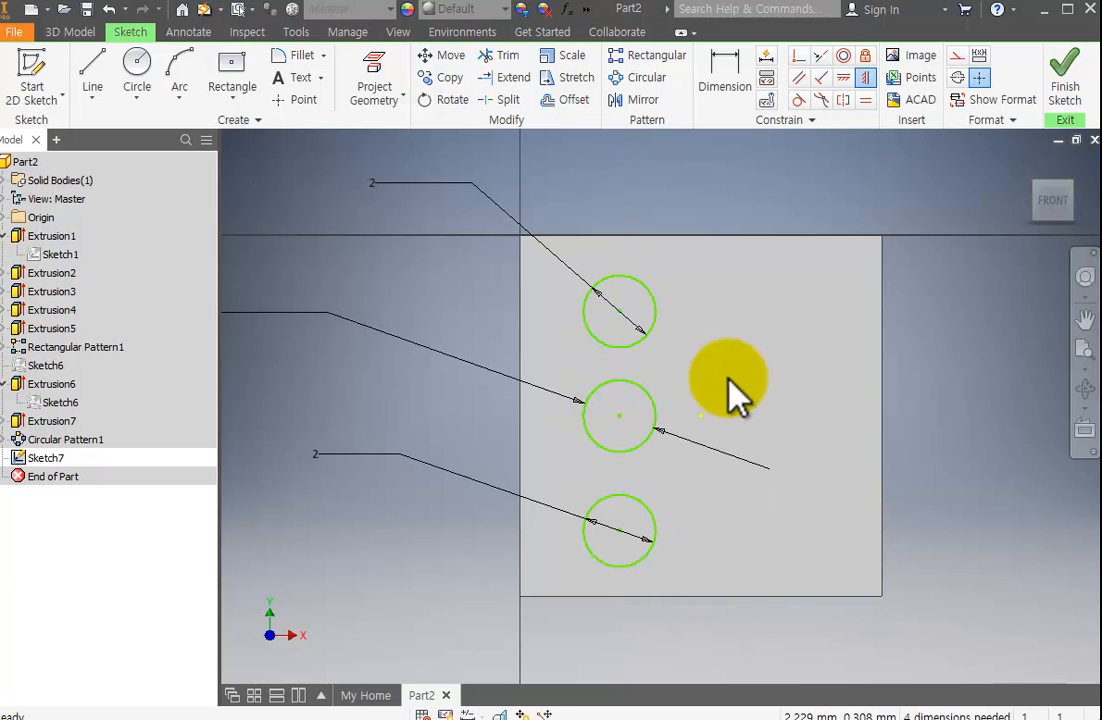
mouse_move(619, 311)
mouse_down()
mouse_move(644, 312)
mouse_move(583, 314)
mouse_move(611, 292)
mouse_move(618, 318)
mouse_up()
Align the middle circle's centre horizontally with the face's centre point and shift the column slightly away from it to test the alignment.
click(846, 80)
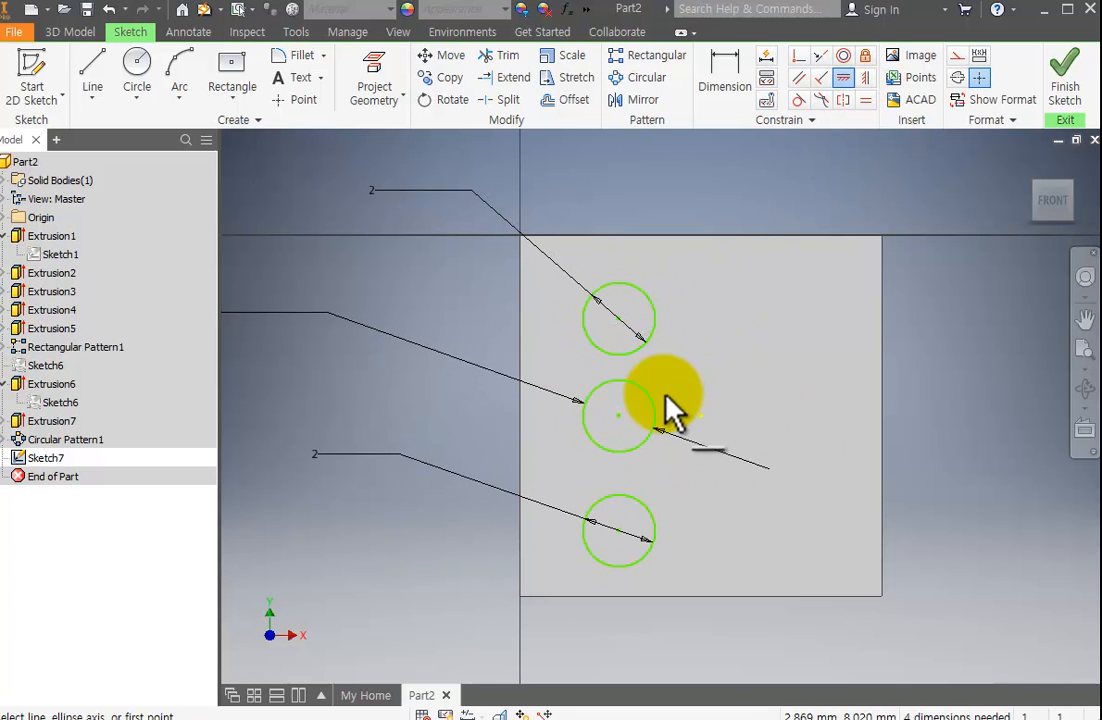
click(618, 415)
click(701, 418)
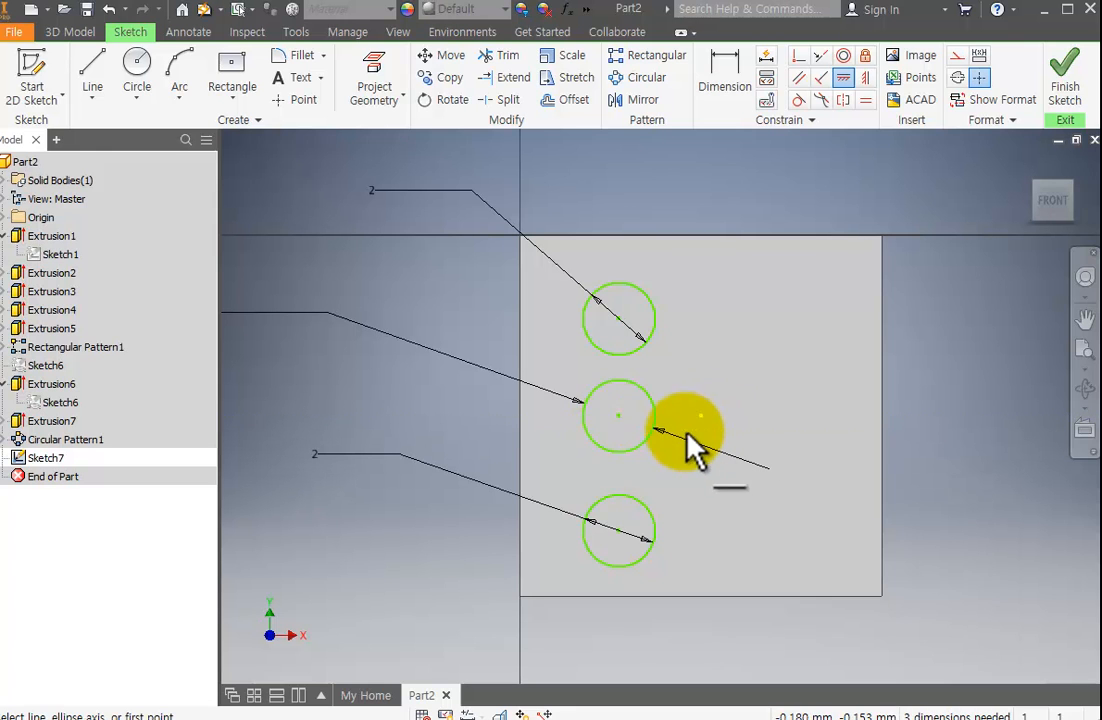
key(Escape)
mouse_move(619, 418)
mouse_down()
mouse_move(655, 413)
mouse_move(610, 417)
mouse_up()
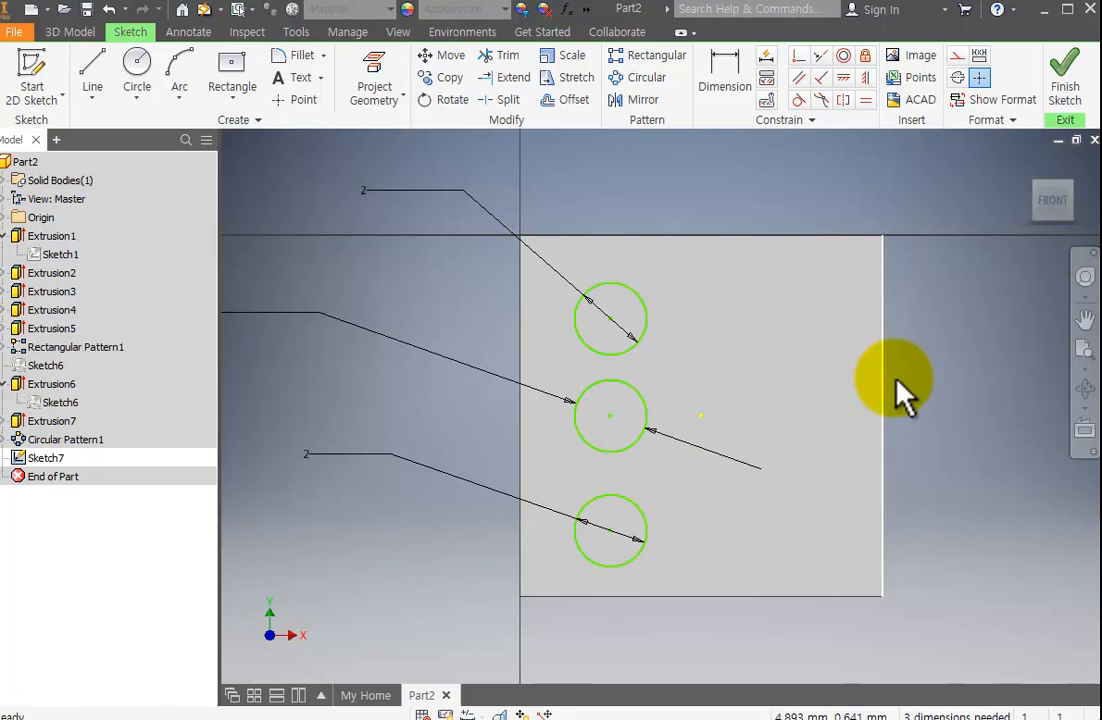
Dimension the horizontal distance between the face's centre point and the middle circle's centre as 2 mm.
click(728, 78)
click(700, 418)
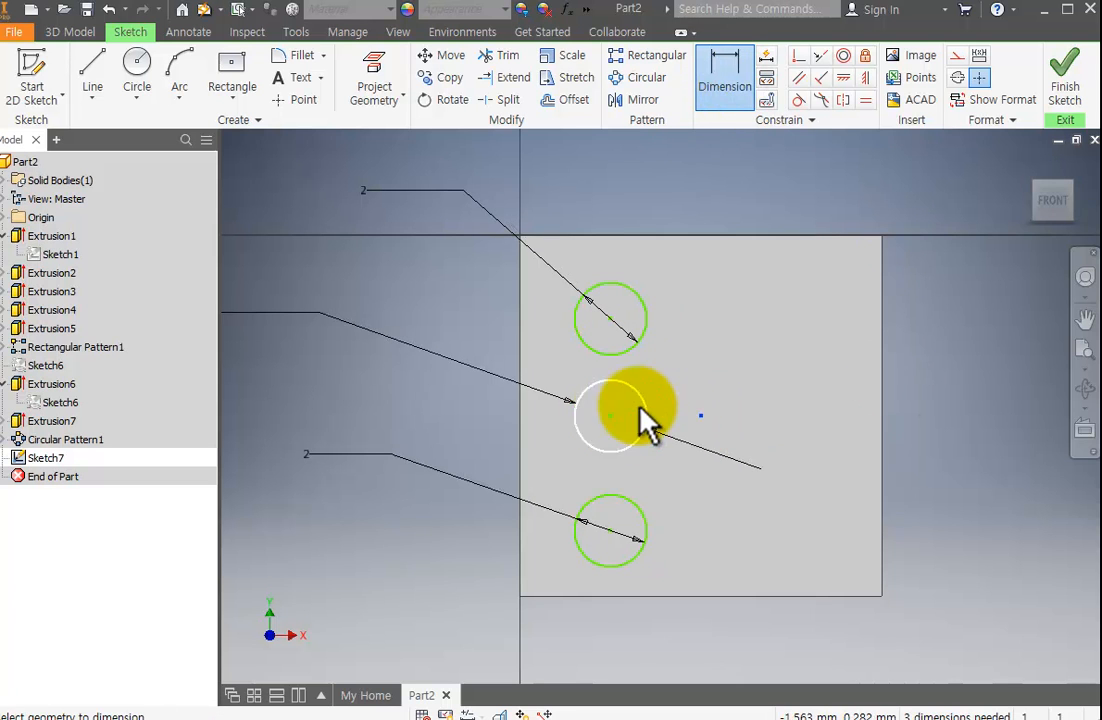
click(610, 417)
click(676, 398)
text(2)
key(Return)
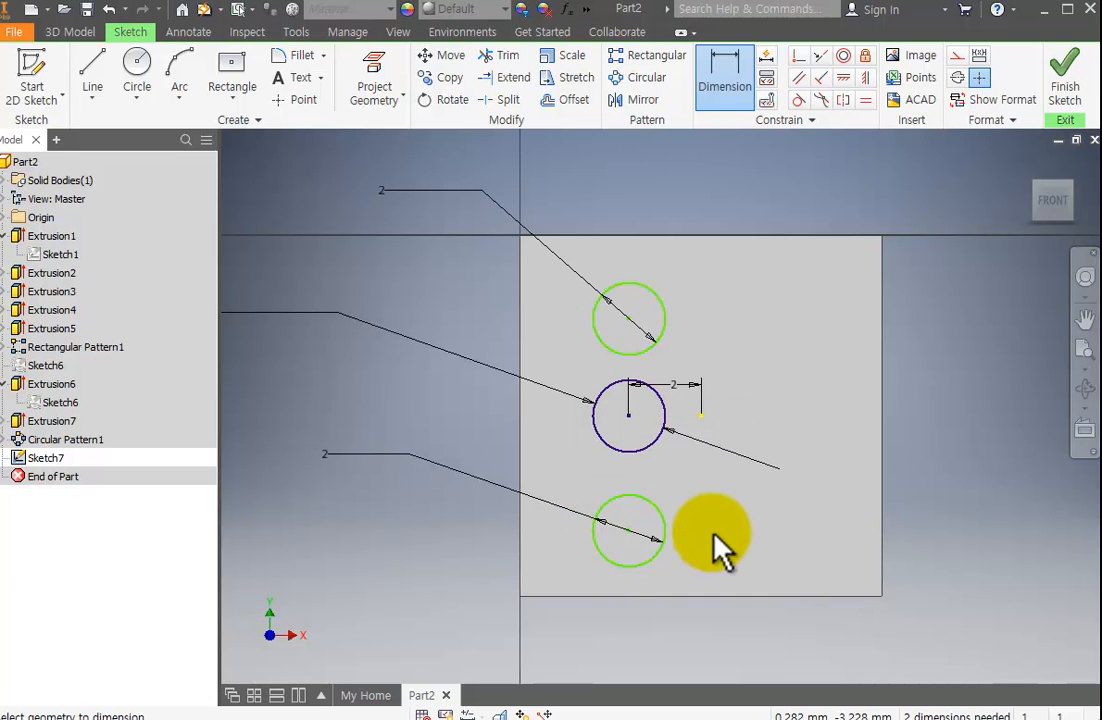
Dimension the vertical distance between the upper and middle circles as 2.5 mm.
click(660, 316)
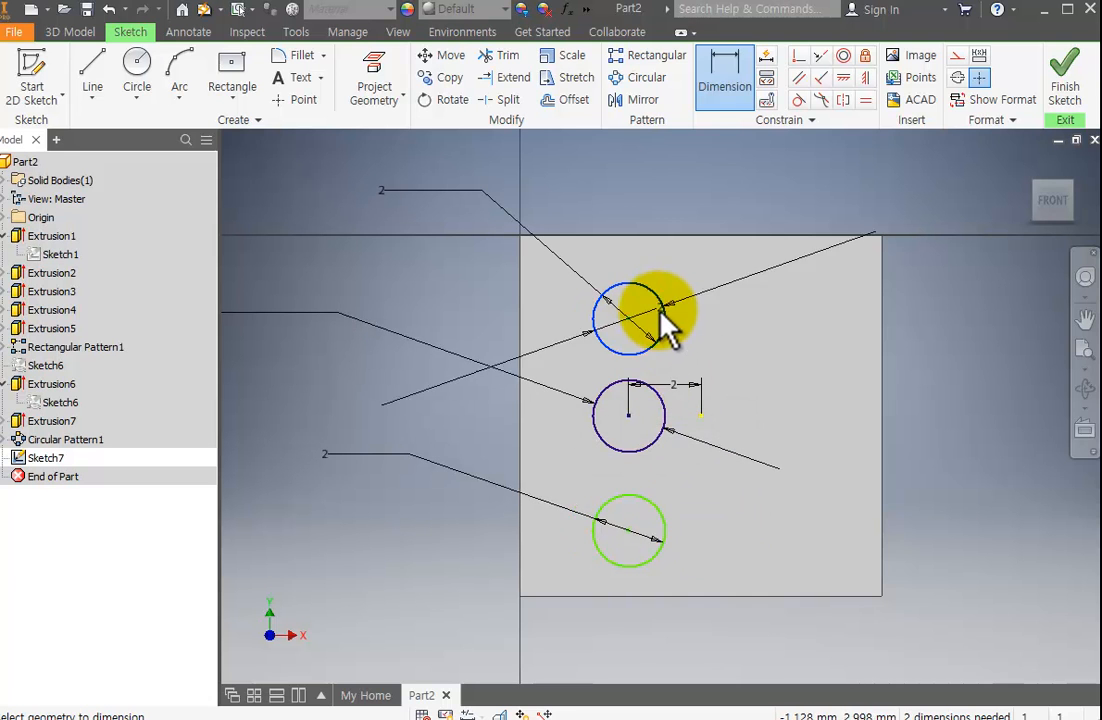
click(661, 405)
click(718, 362)
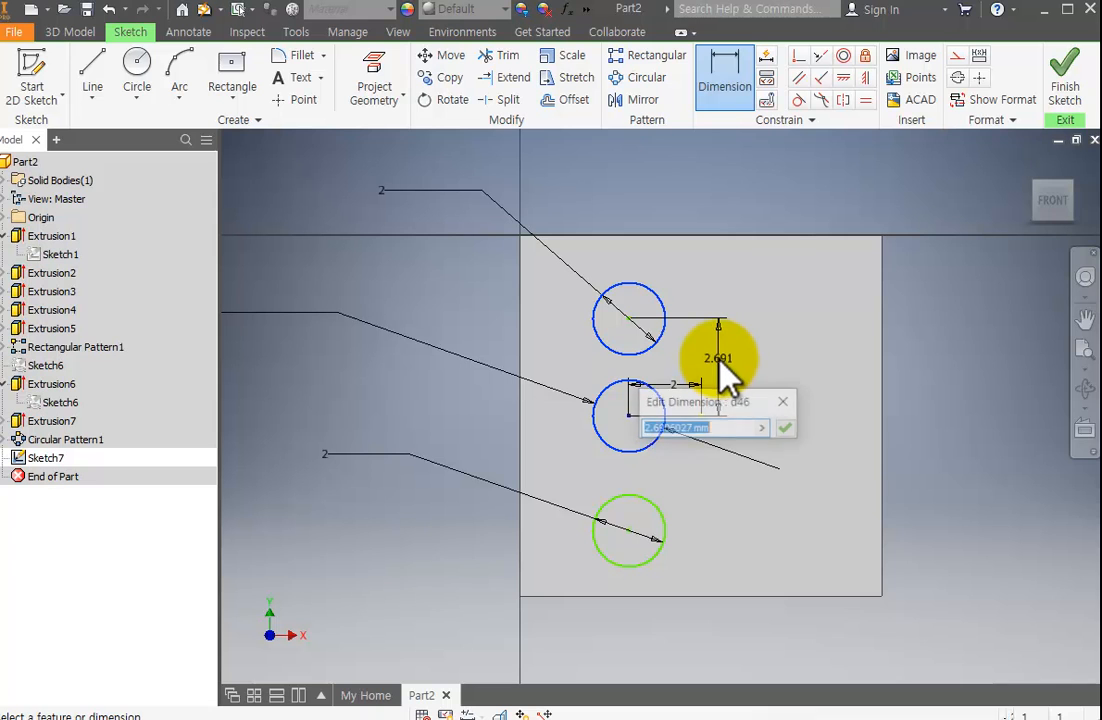
text(2.)
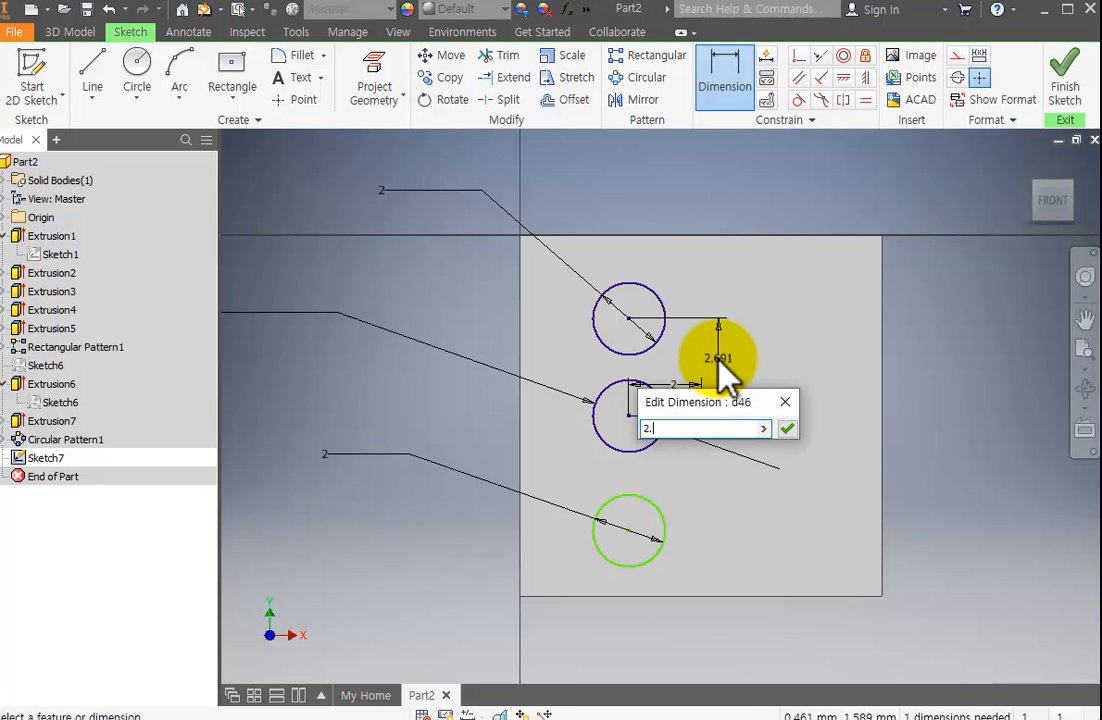
text(5)
key(Return)
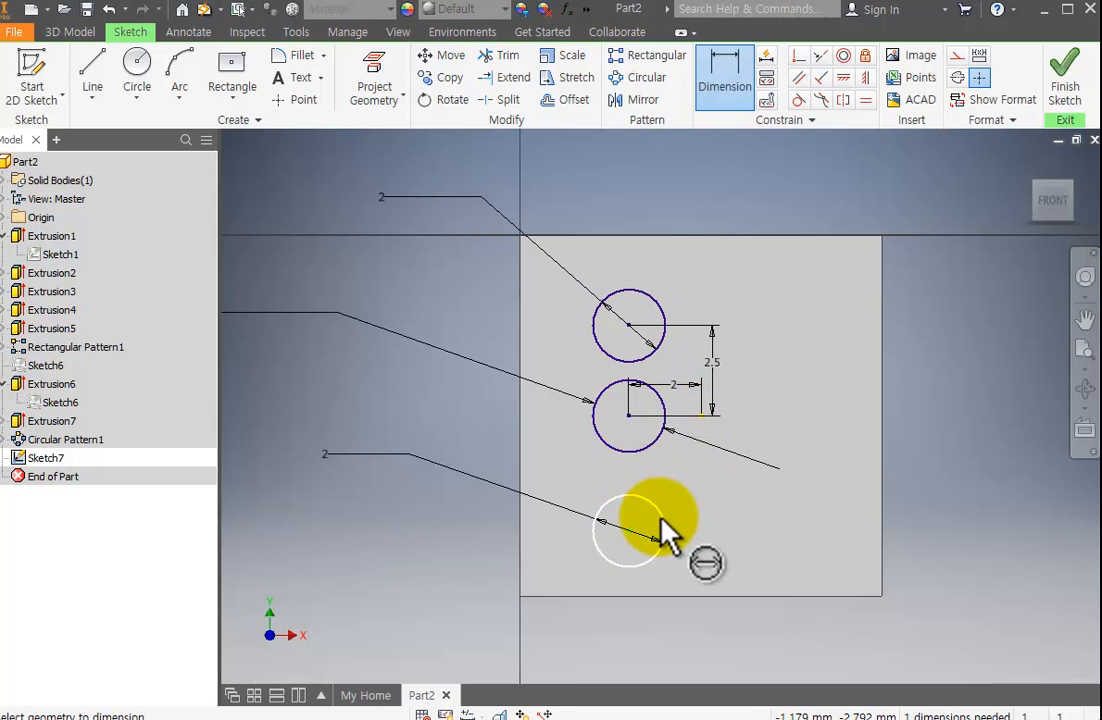
Dimension the vertical distance between the lower and middle circles as 2.5 mm and finish the sketch.
click(661, 518)
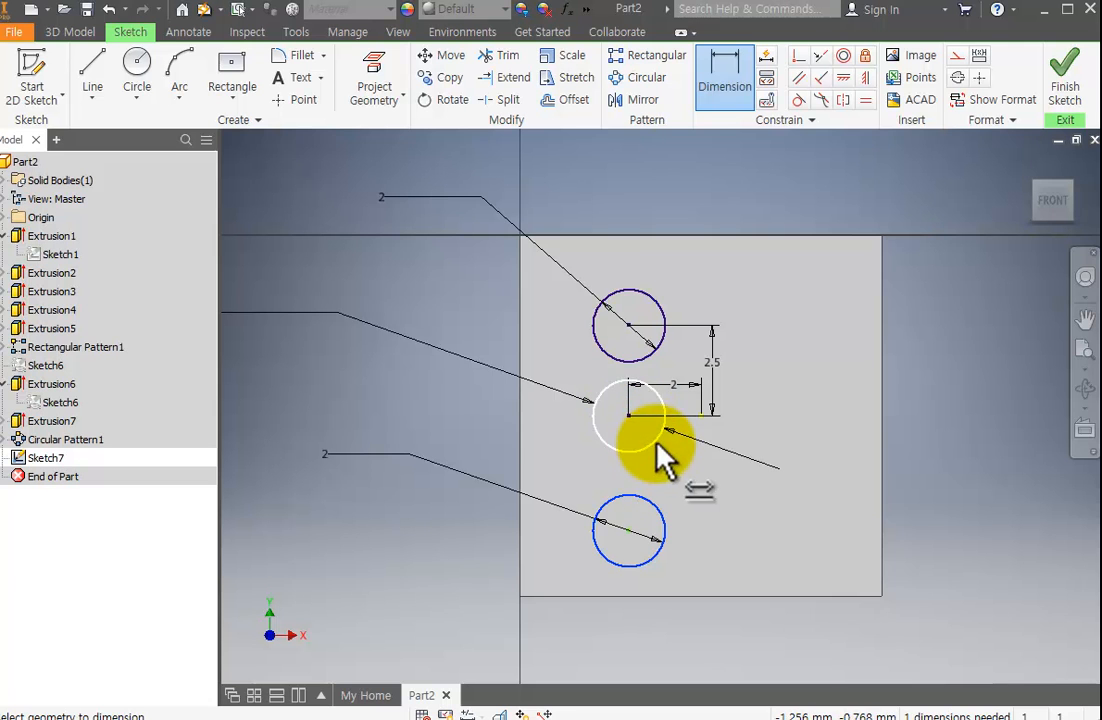
click(656, 443)
click(700, 473)
text(2.5)
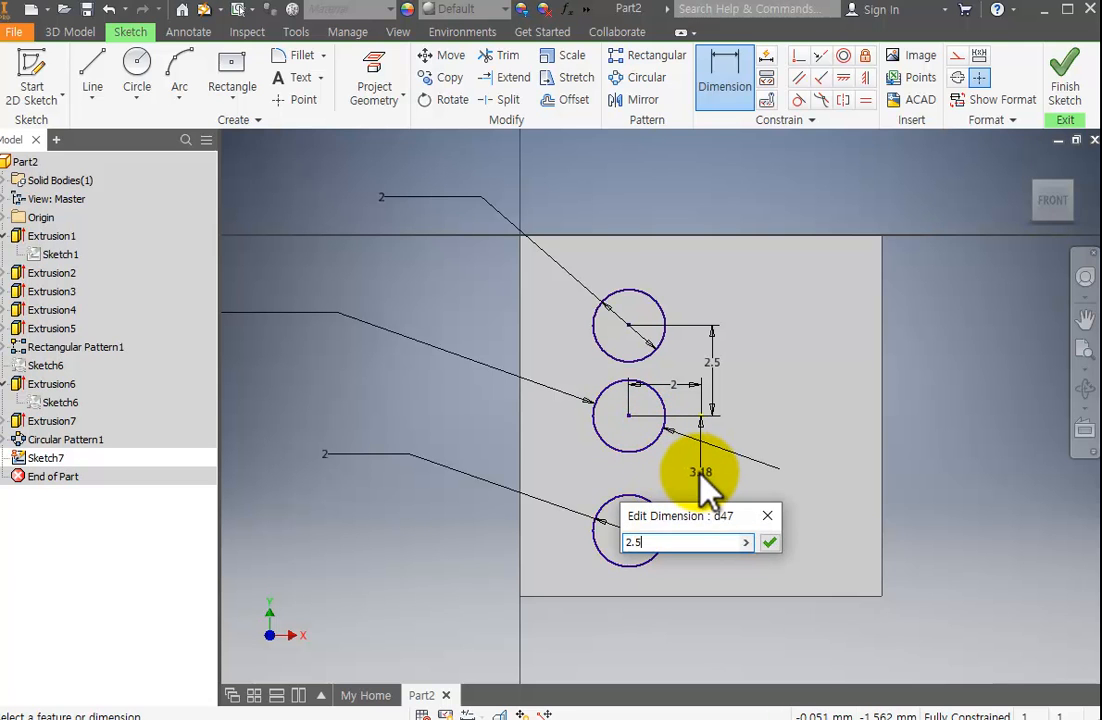
key(Return)
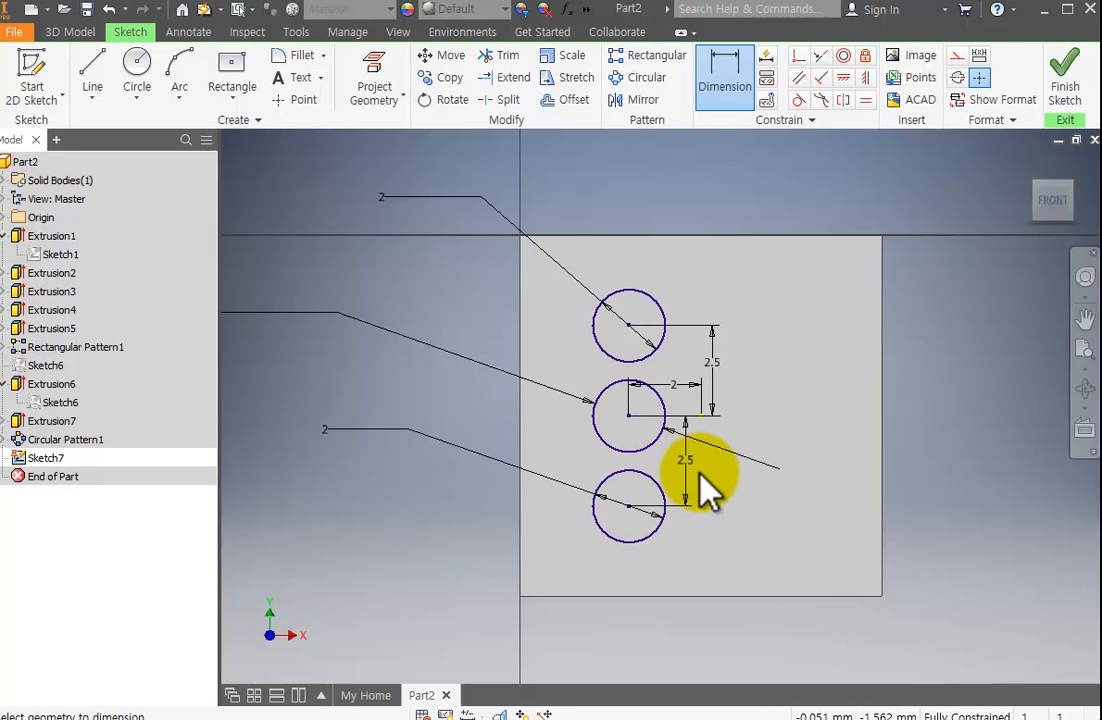
click(1066, 84)
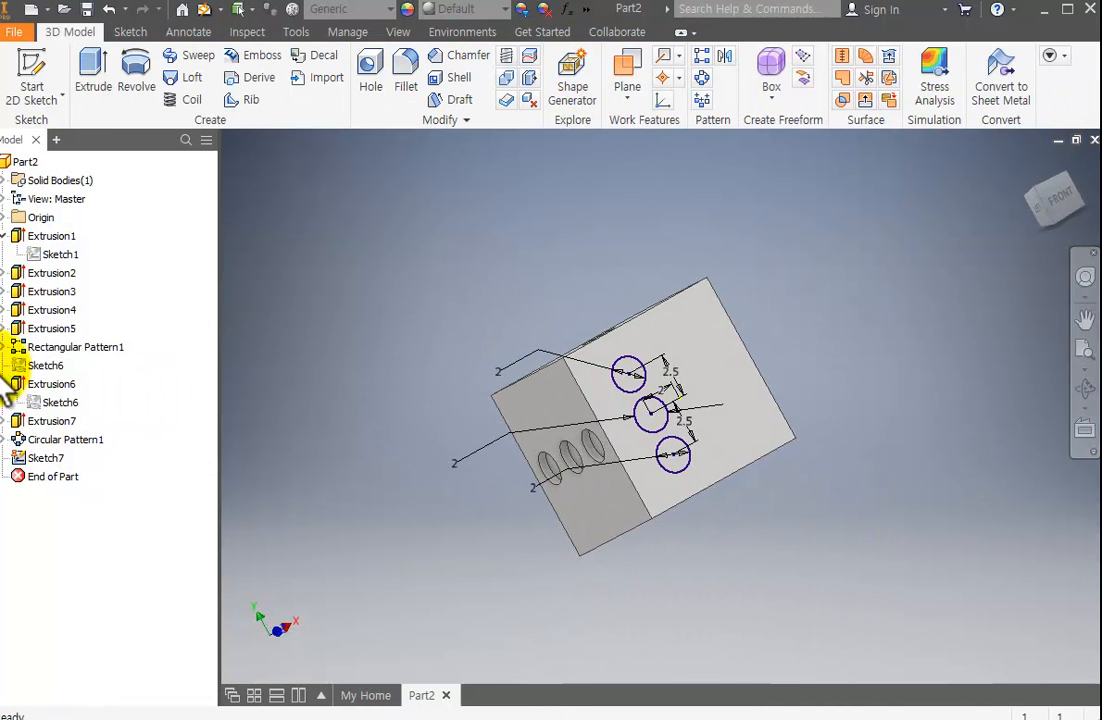
Extrude the three circles as a cut 0.5 mm deep into the die's front face.
click(96, 73)
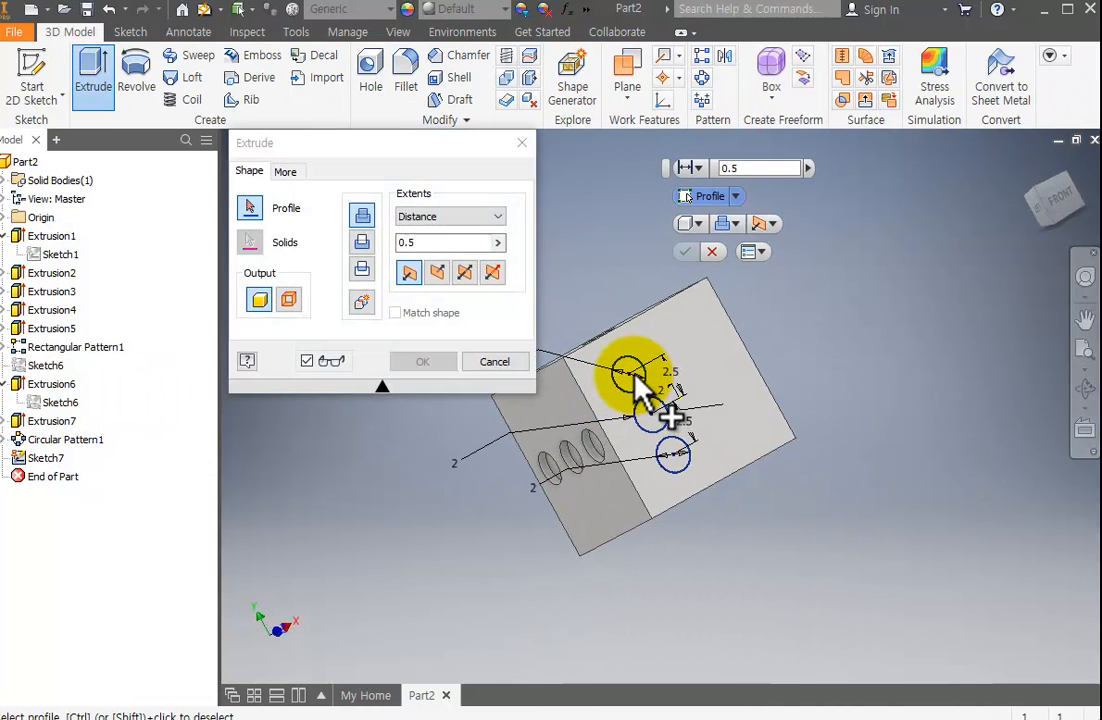
click(633, 374)
click(653, 417)
click(673, 463)
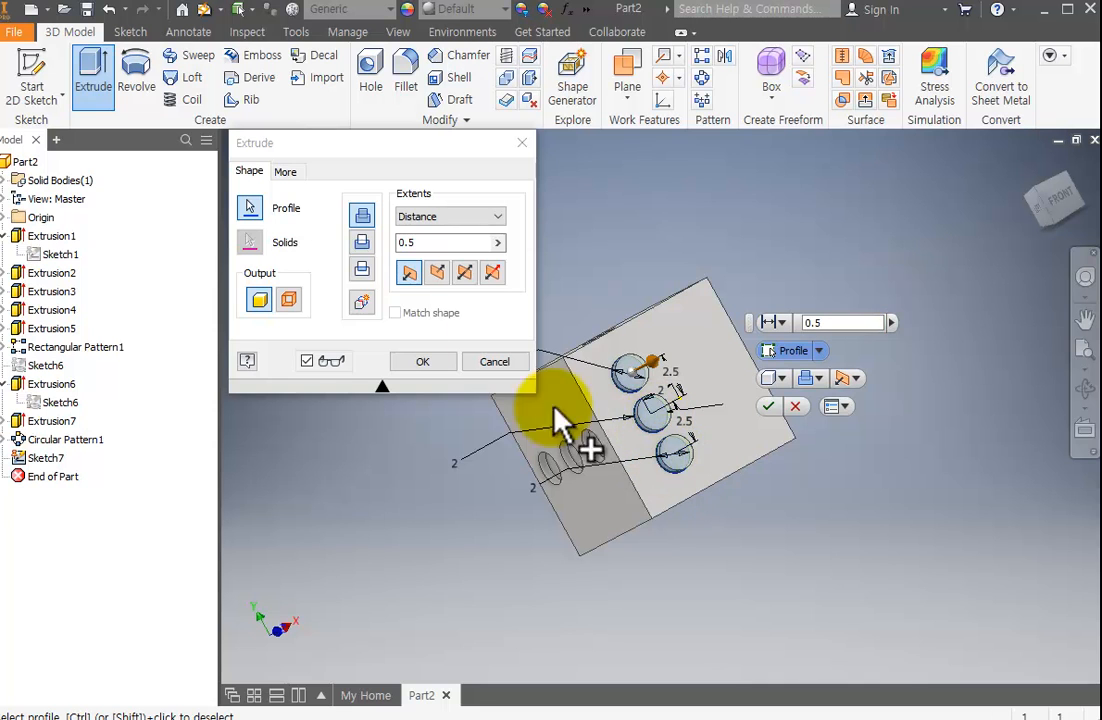
click(362, 242)
click(422, 361)
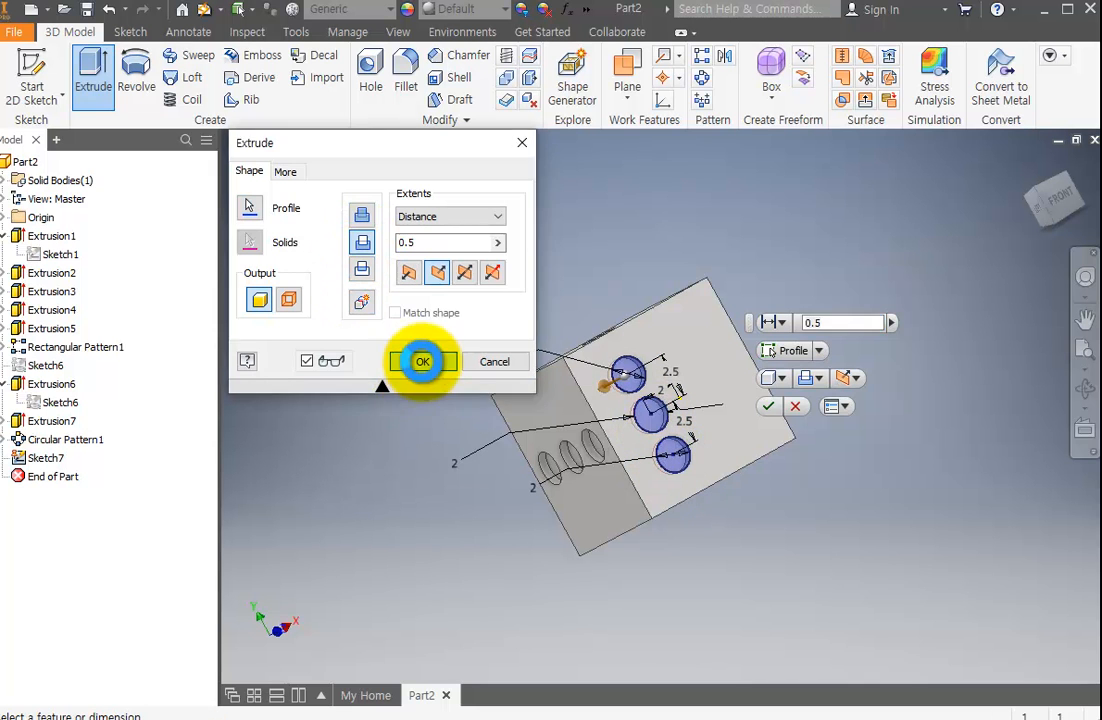
Examine the three new pips and the position of the origin's YZ plane within the die from several angles.
middle_drag(885, 345, 848, 331)
click(1084, 393)
drag(718, 393, 590, 438)
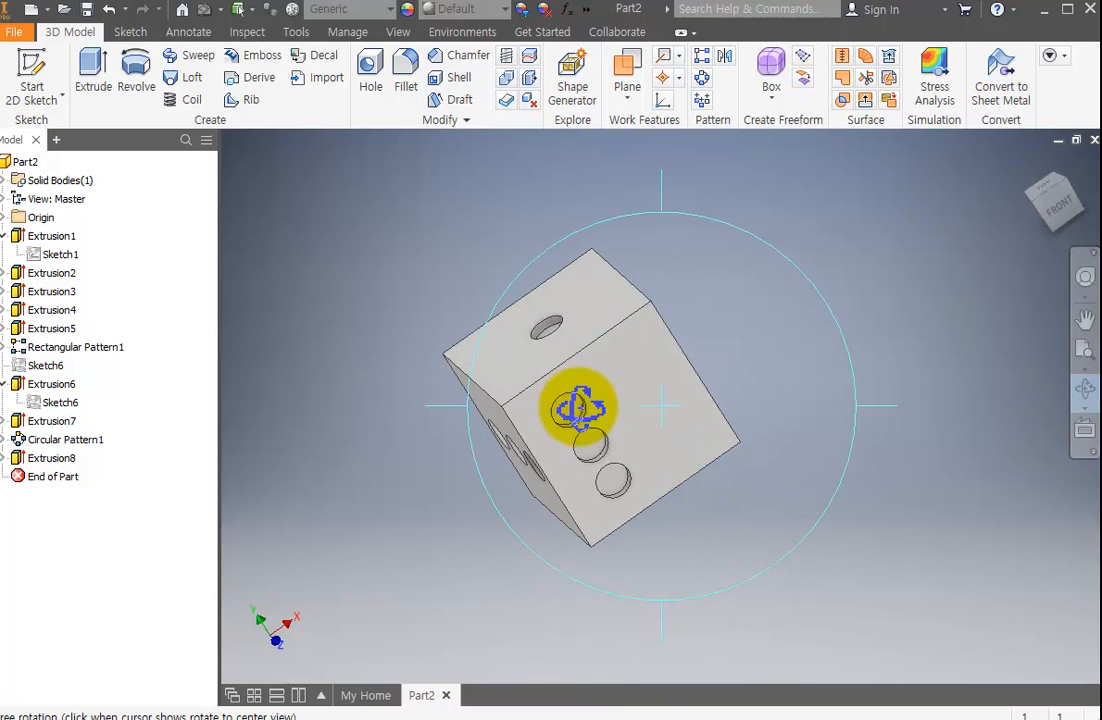
drag(632, 504, 763, 522)
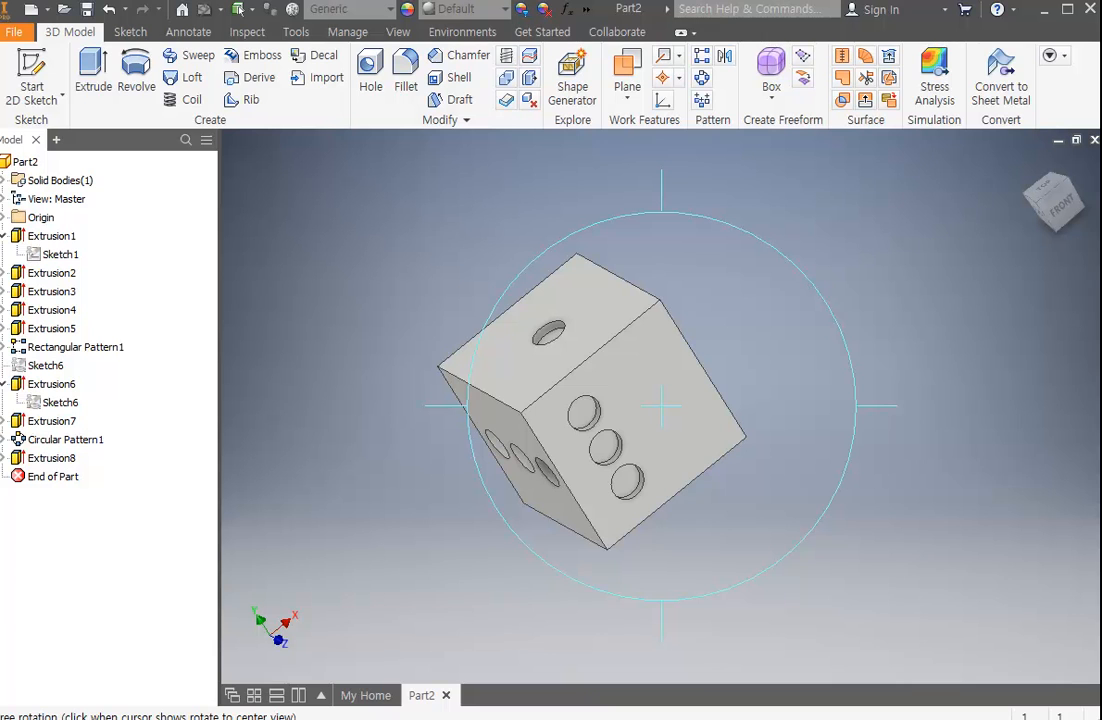
key(Escape)
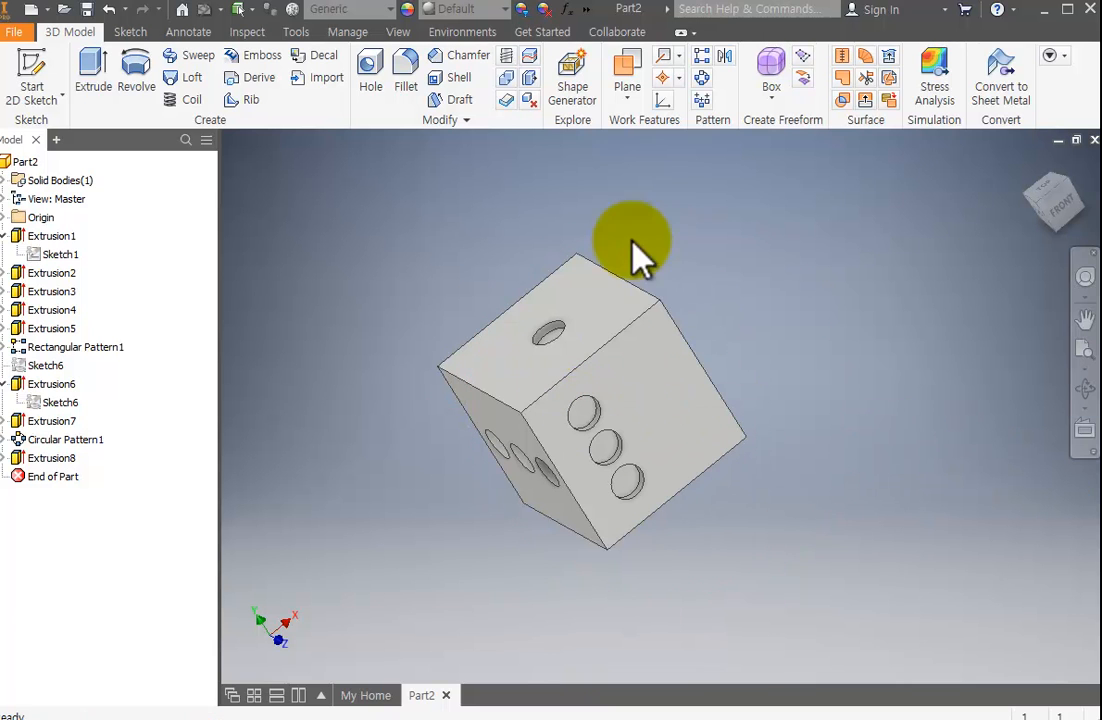
click(7, 217)
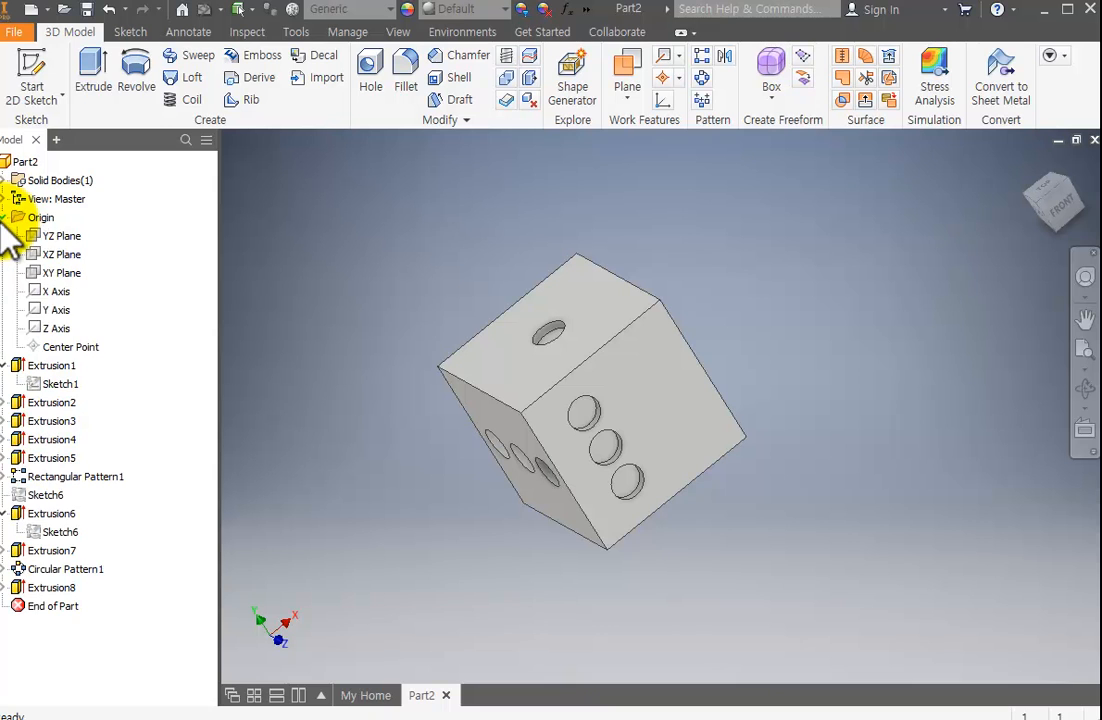
click(57, 236)
middle_drag(603, 482, 620, 463)
click(1085, 390)
drag(743, 455, 792, 401)
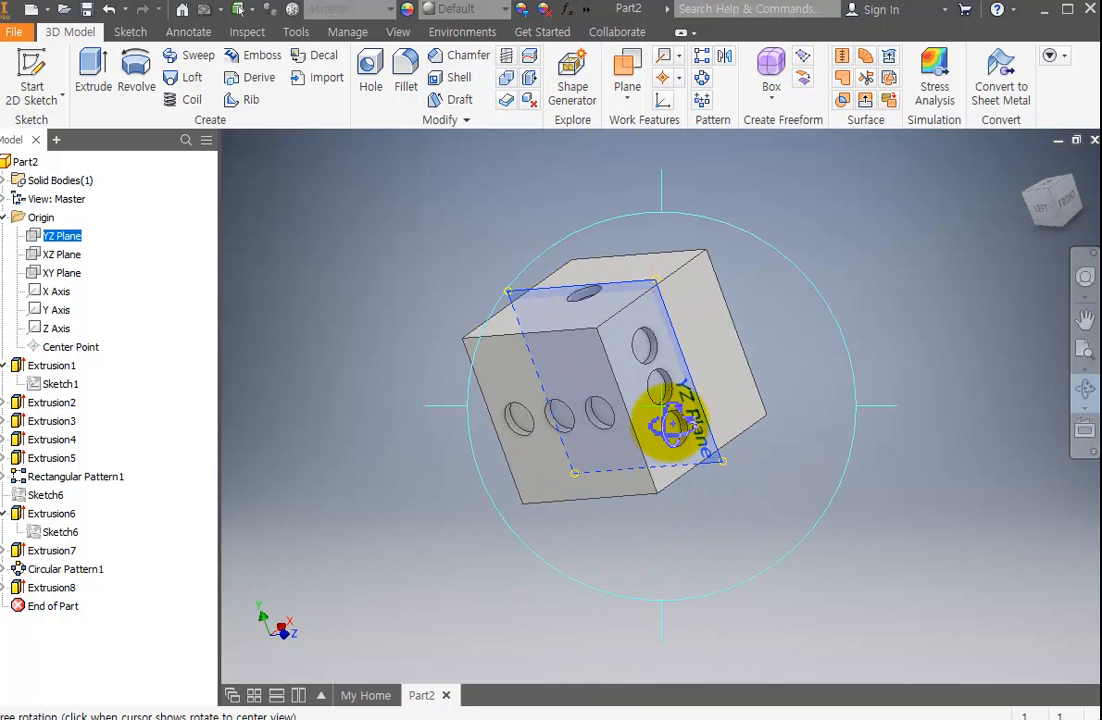
drag(644, 327, 578, 317)
key(Escape)
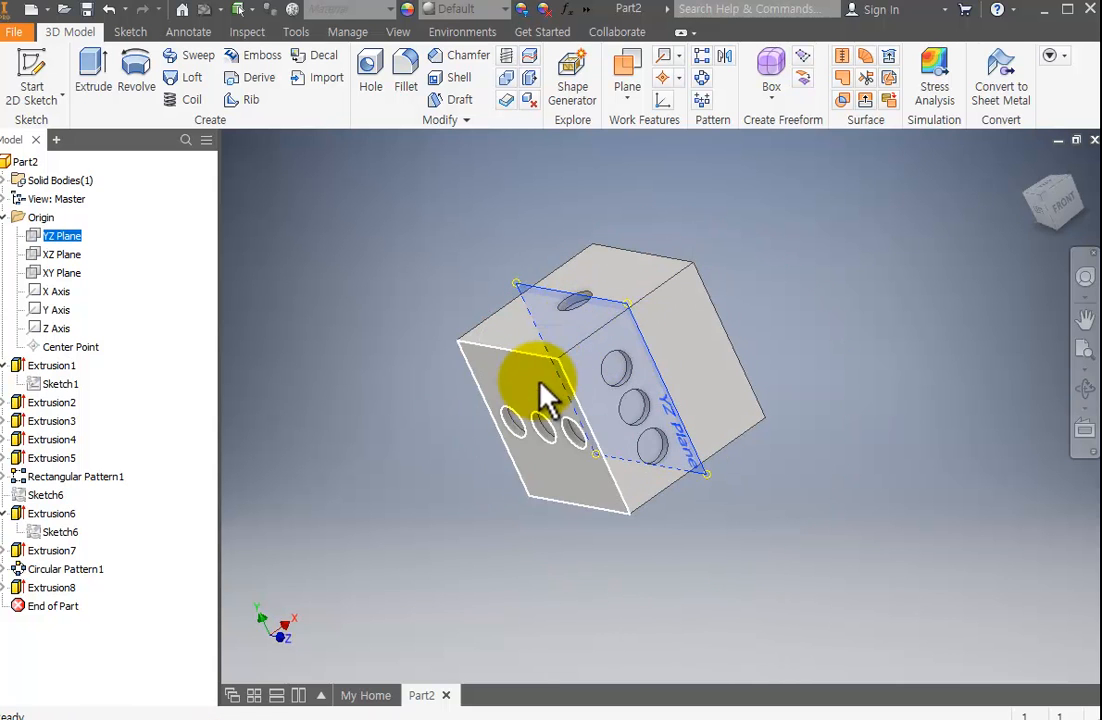
click(450, 528)
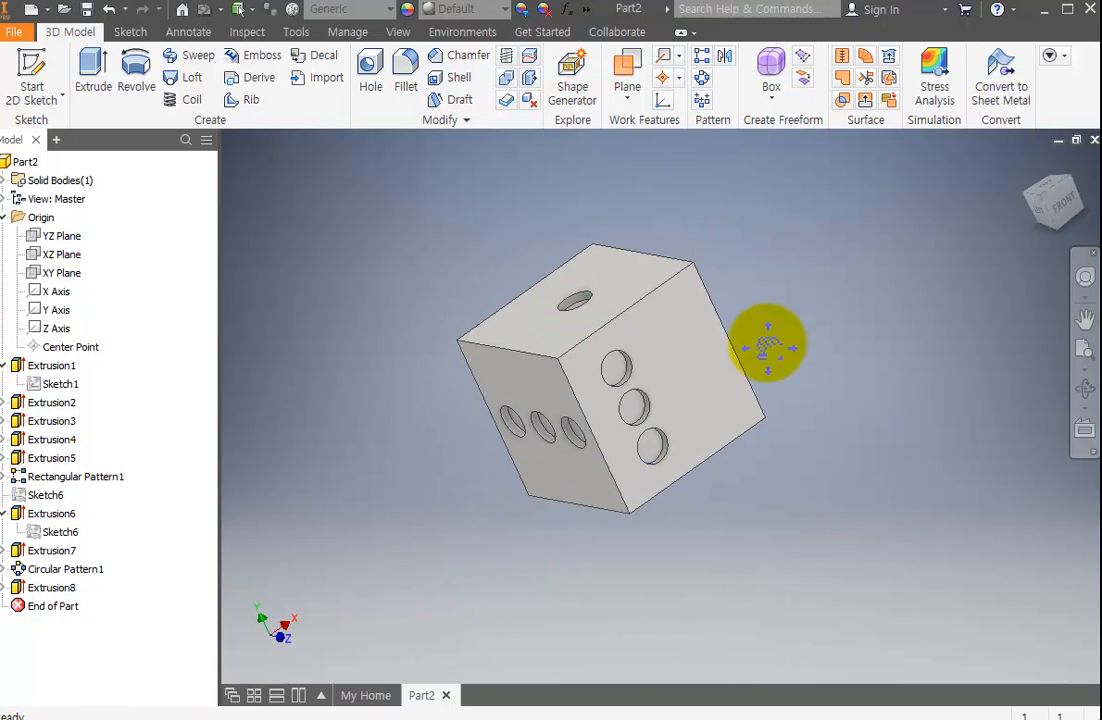
Create a work plane midway between the die's left face with three pips and the opposite face with four pips.
middle_drag(768, 347, 747, 368)
scroll(747, 368, down, 1)
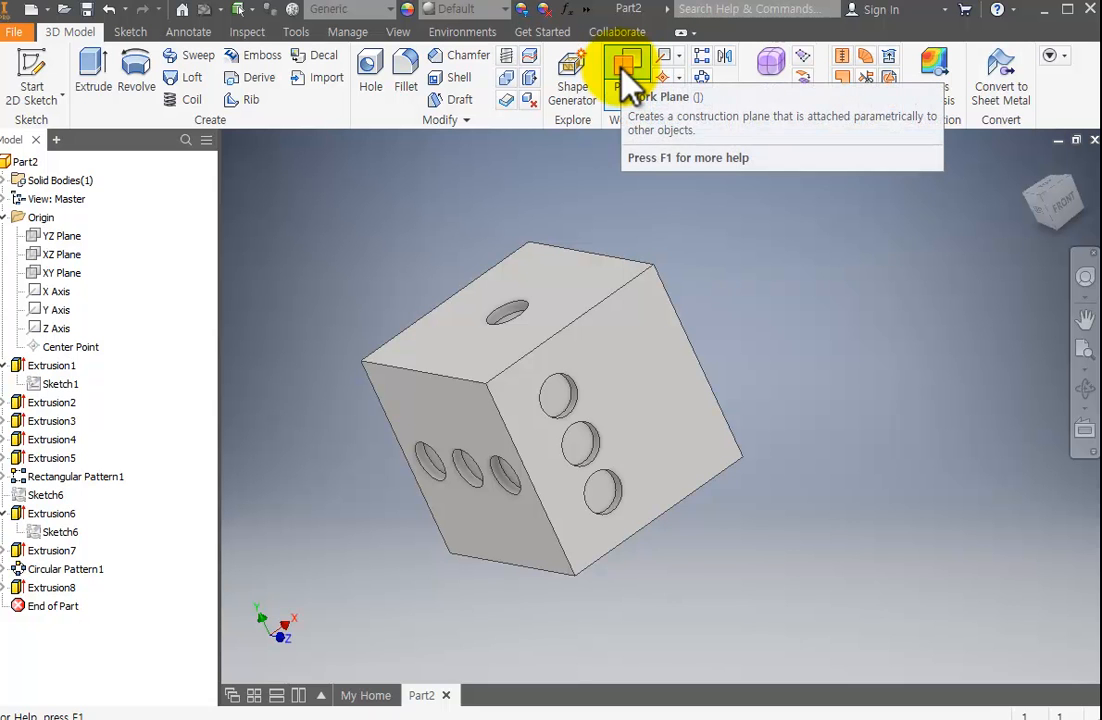
click(605, 100)
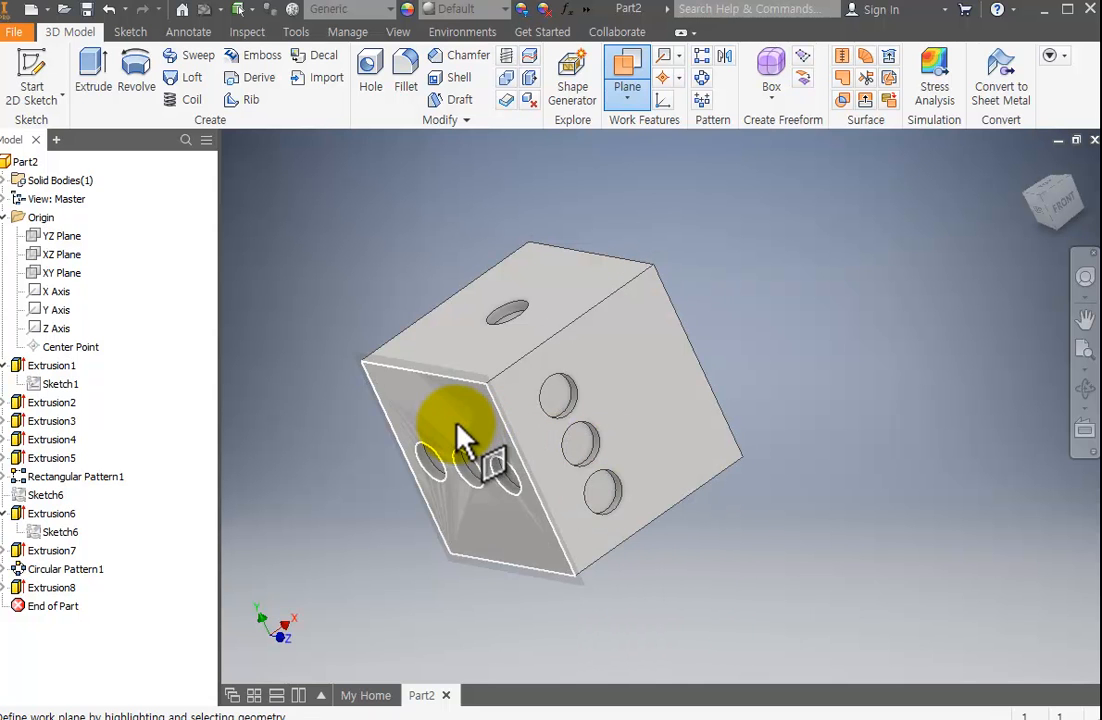
click(1085, 389)
drag(691, 413, 866, 344)
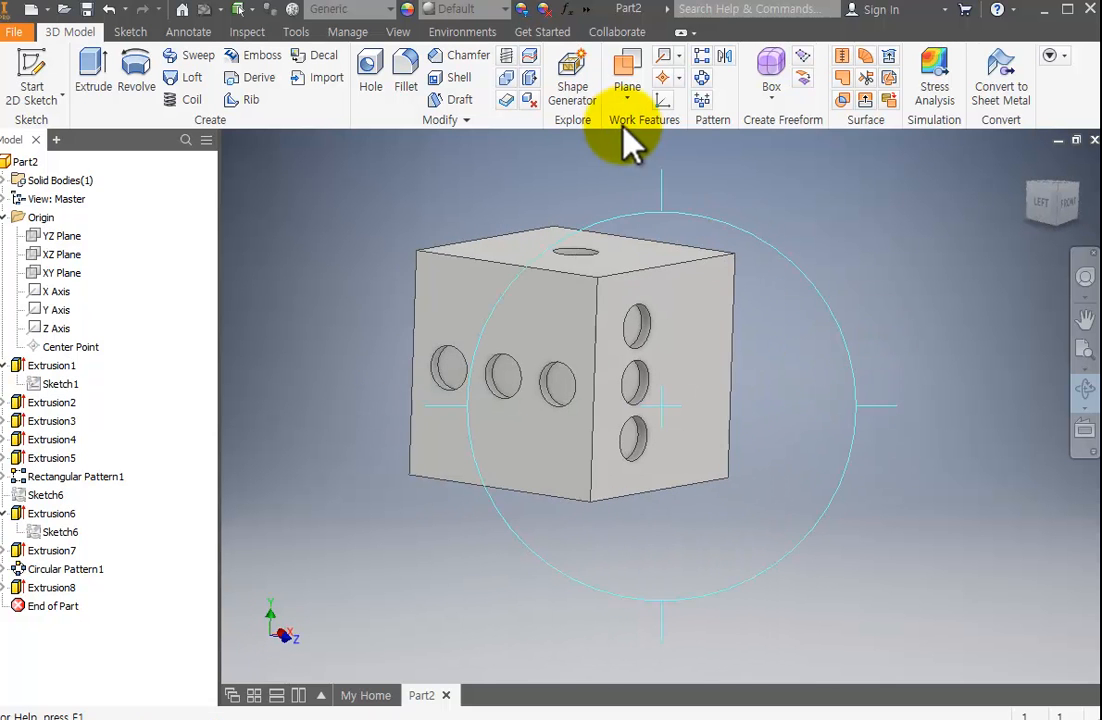
click(640, 72)
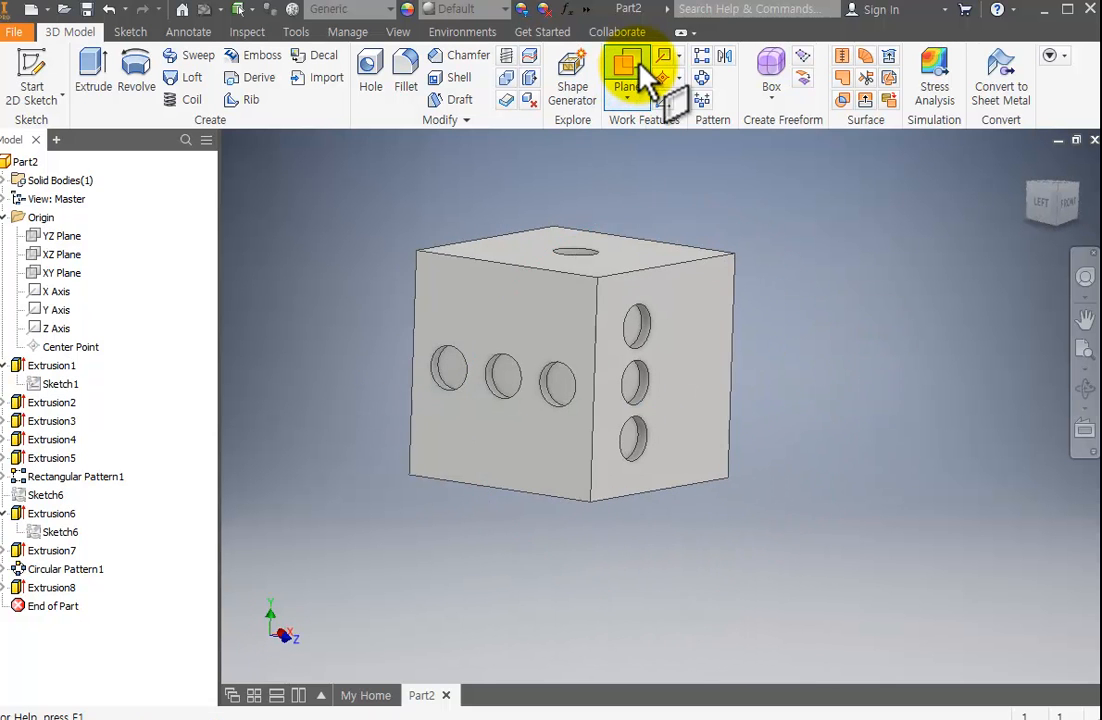
click(536, 327)
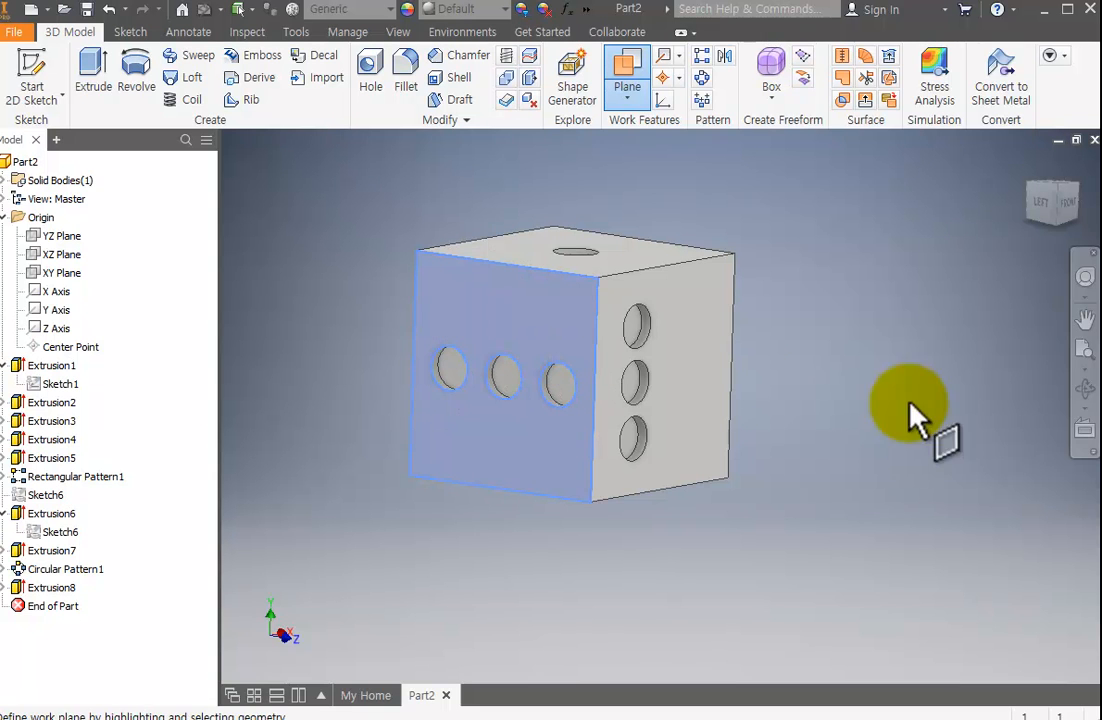
click(1085, 390)
drag(807, 398, 668, 270)
key(Escape)
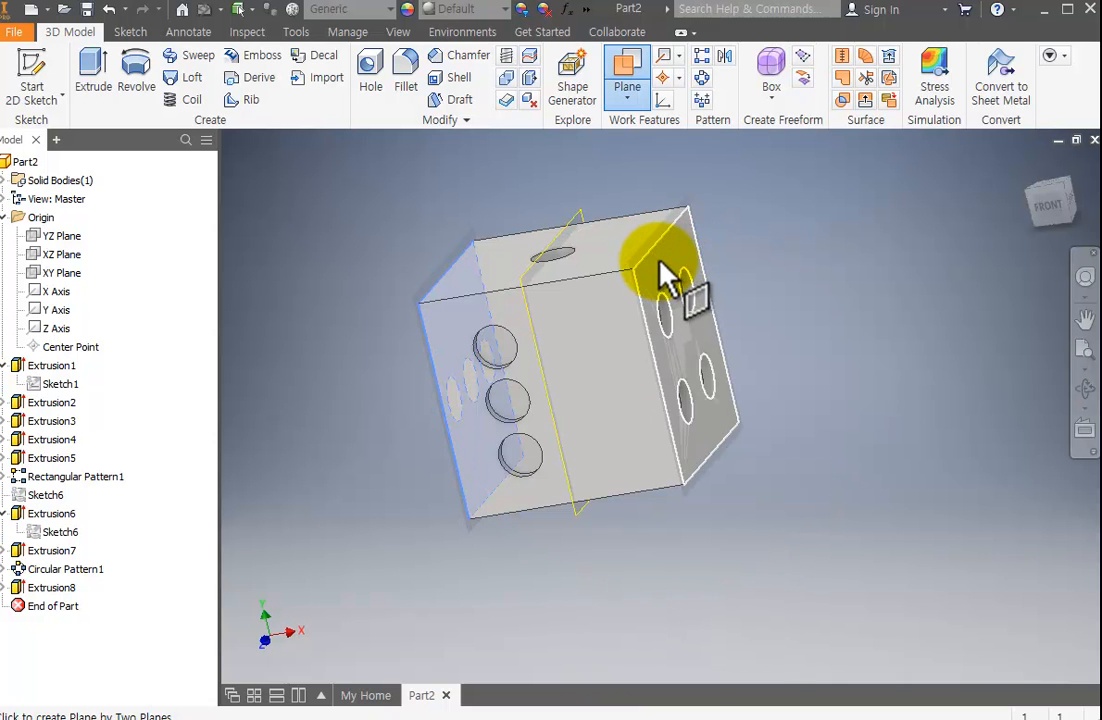
click(667, 256)
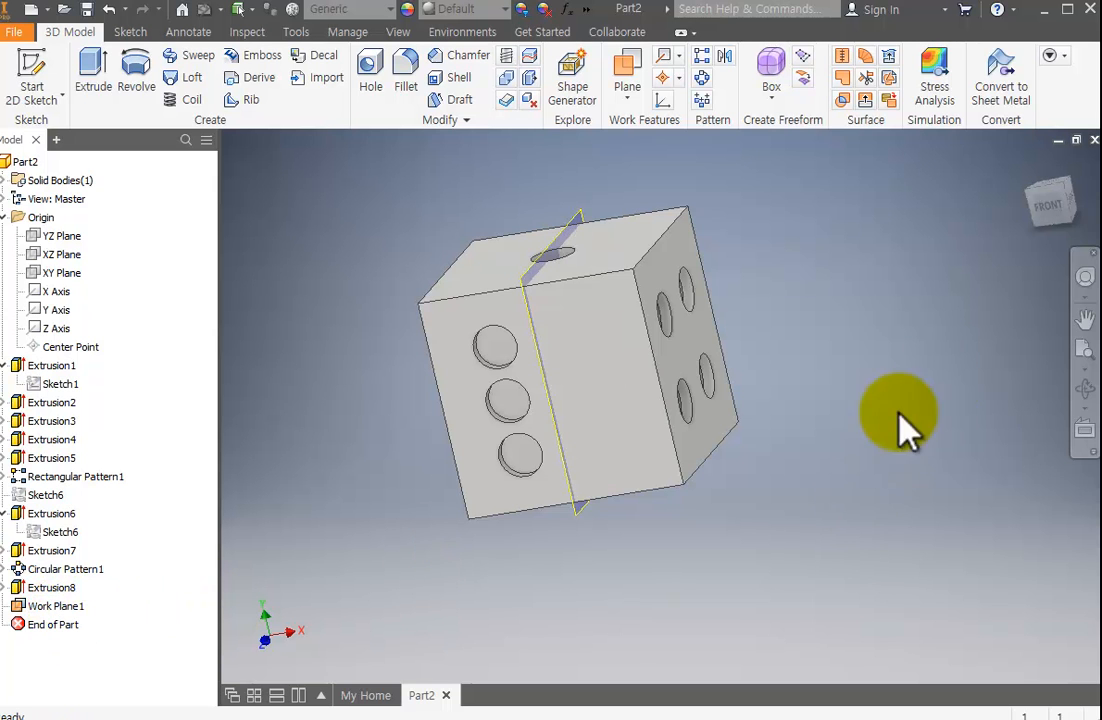
Mirror the front face's three-pip cut about the new work plane to make six pips.
click(1085, 389)
drag(873, 427, 792, 435)
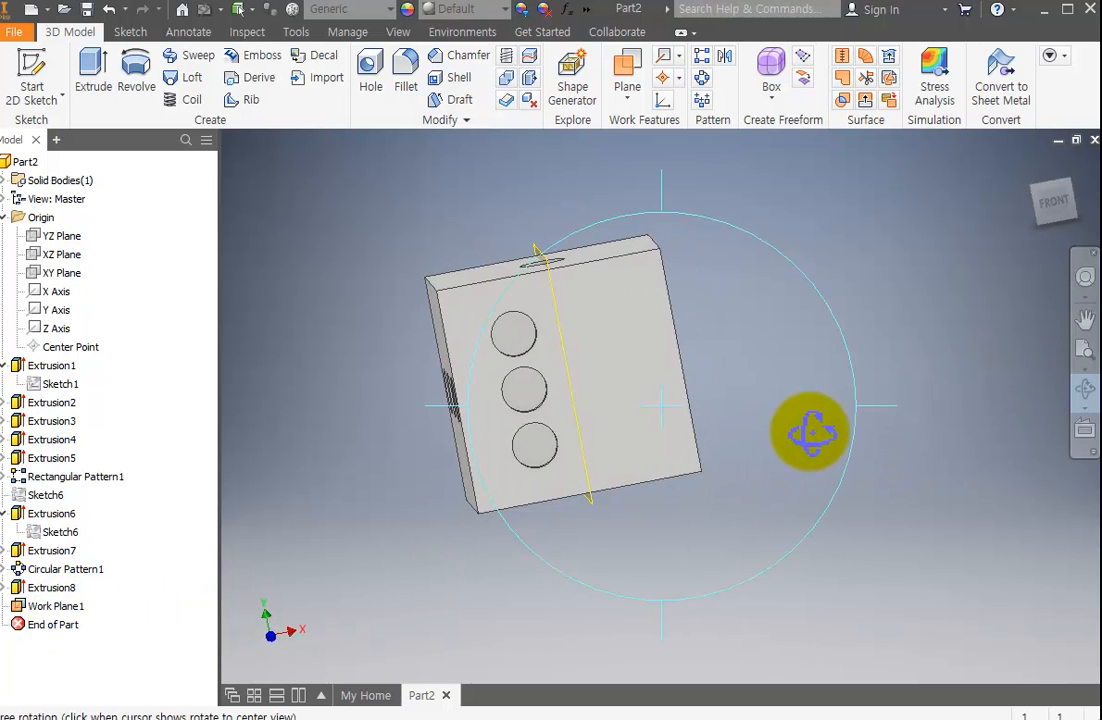
key(Escape)
click(726, 56)
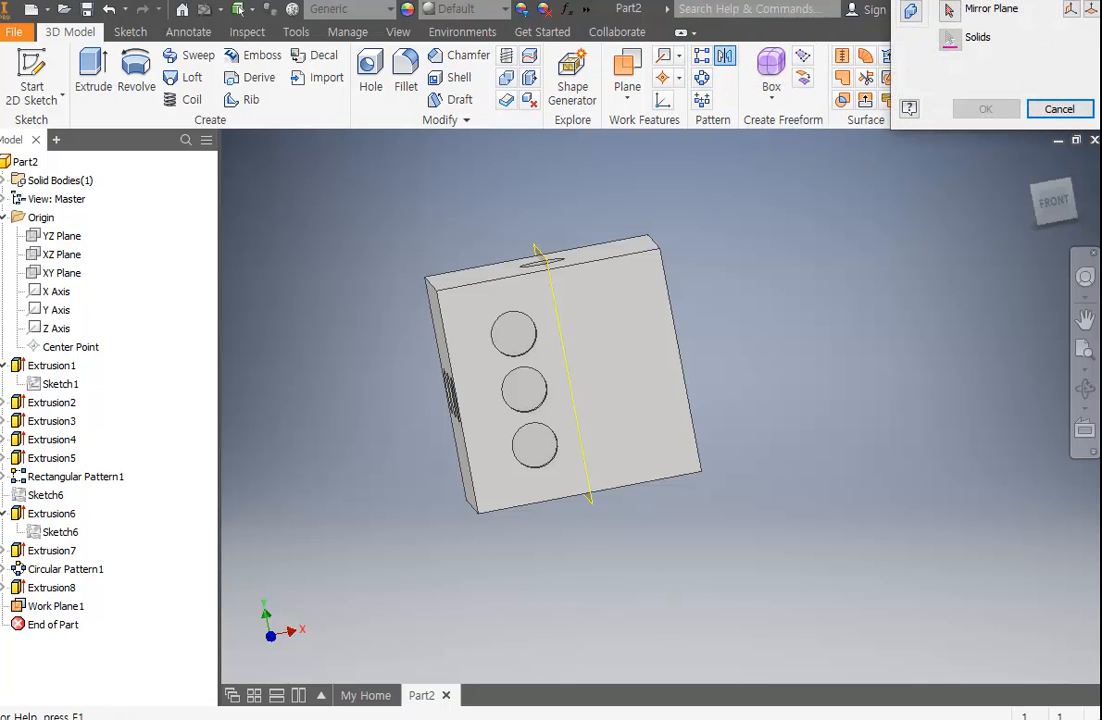
drag(995, 2, 831, 264)
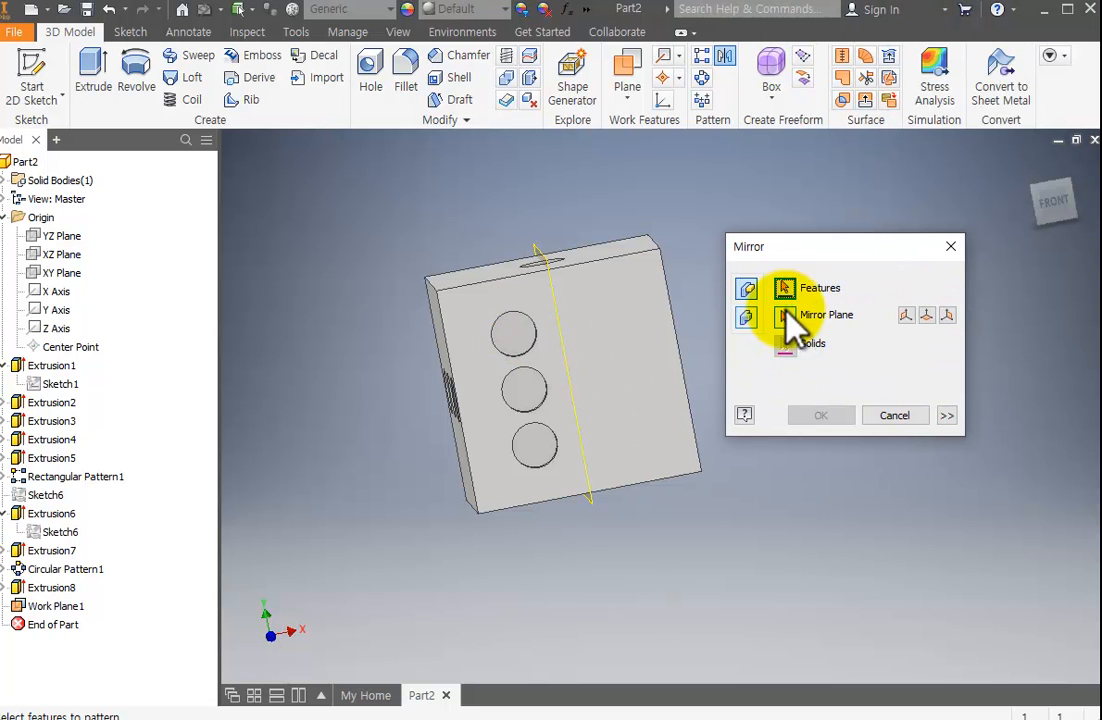
click(525, 338)
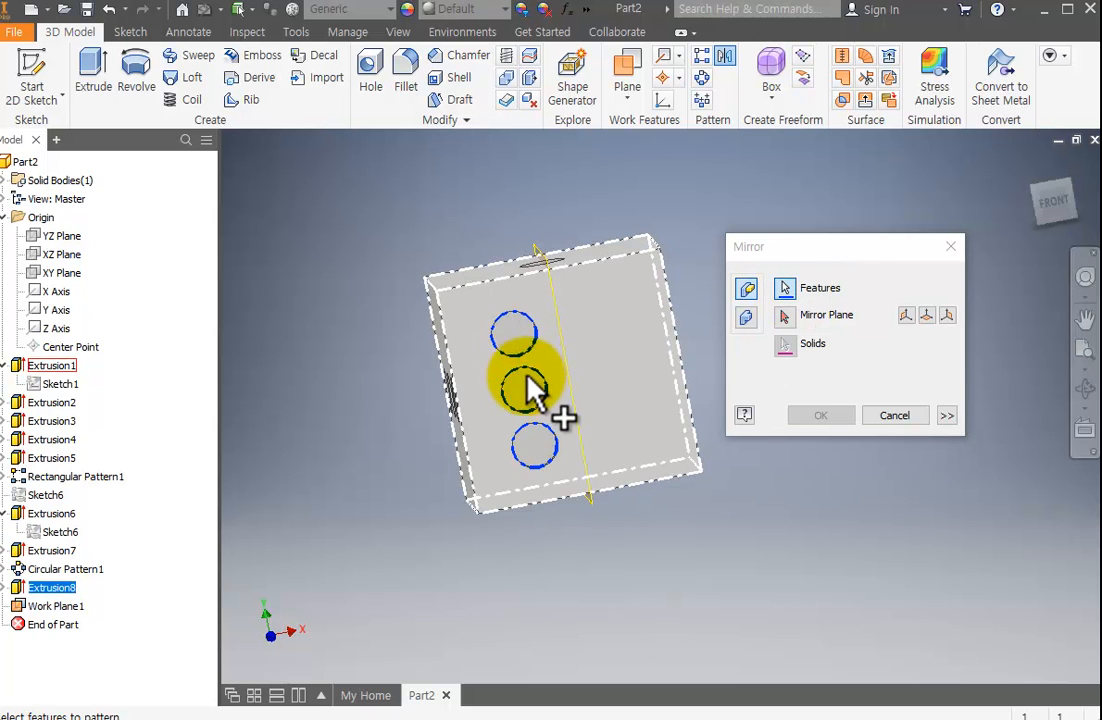
click(537, 250)
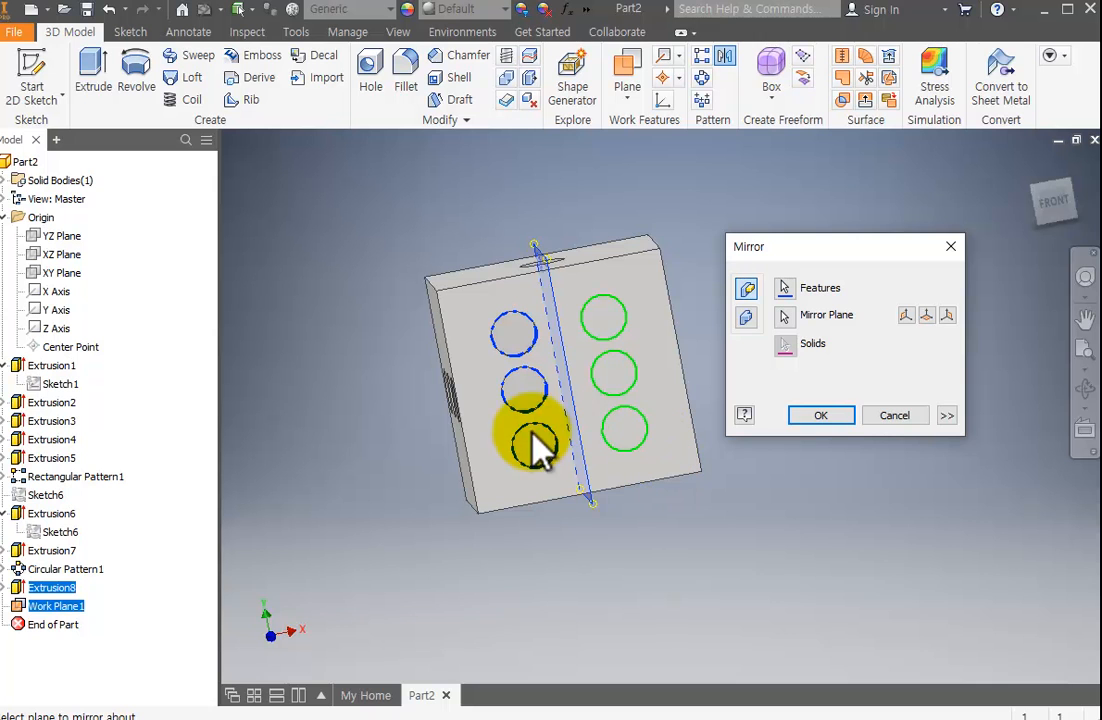
click(812, 418)
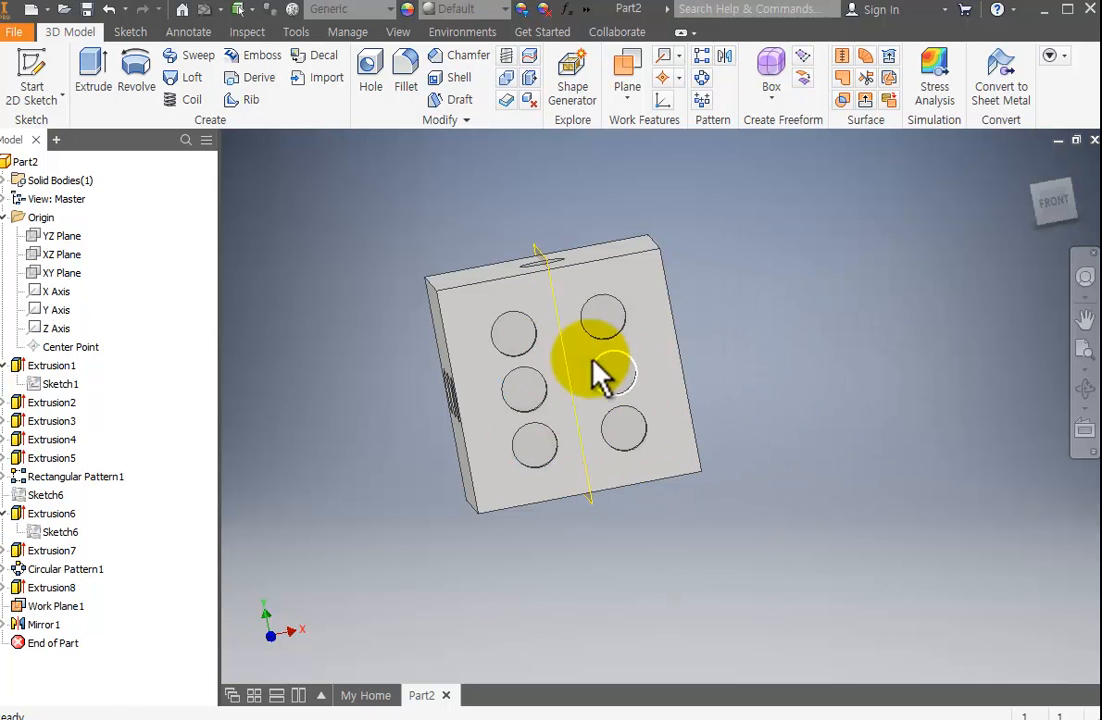
Hide the mirror work plane and inspect the pips on the die's other faces.
click(73, 609)
right_click(73, 609)
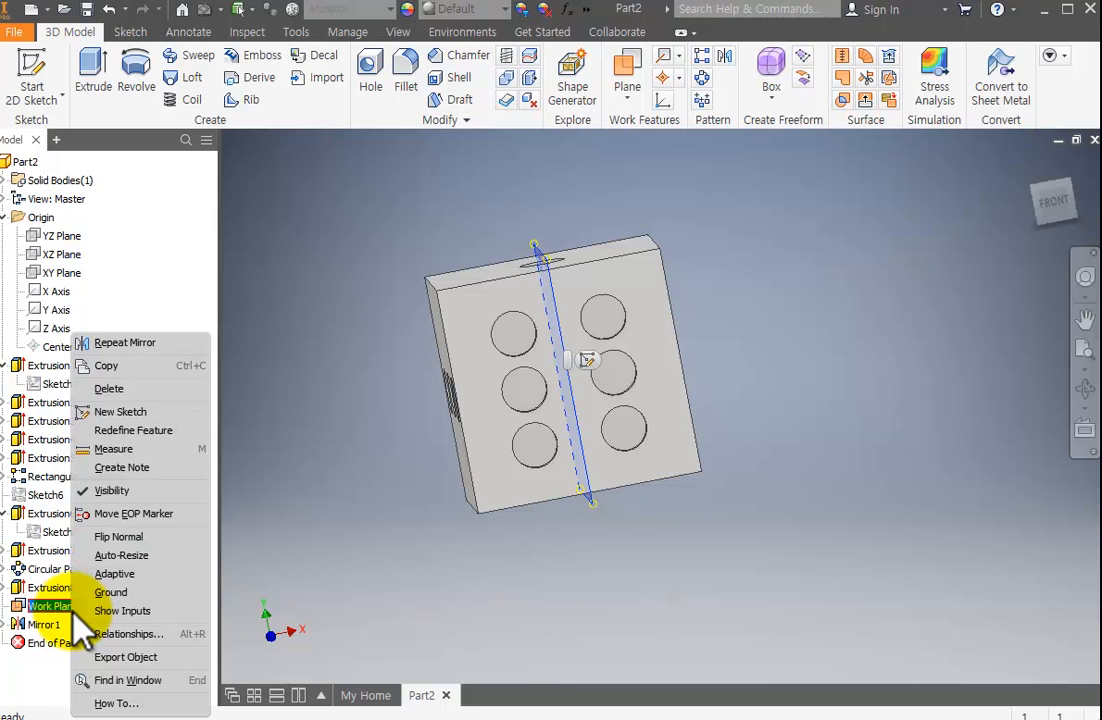
click(155, 490)
click(1085, 388)
drag(562, 480, 735, 546)
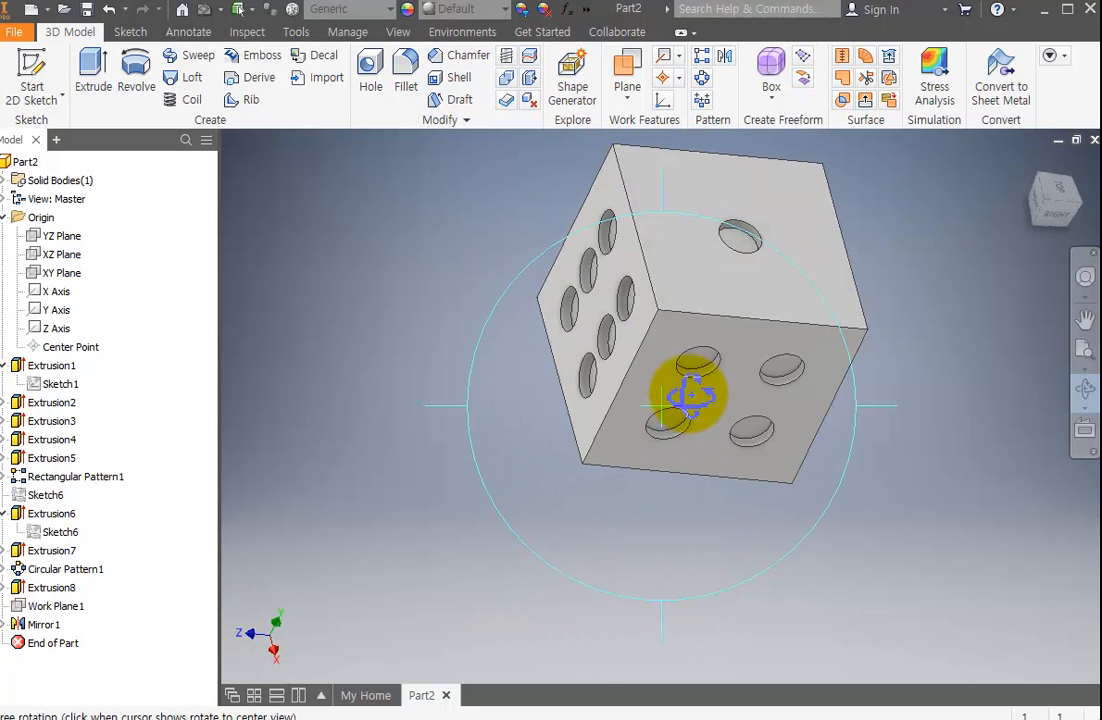
Create a new part from the Standard (mm).ipt template and return to the die part.
drag(662, 533, 615, 570)
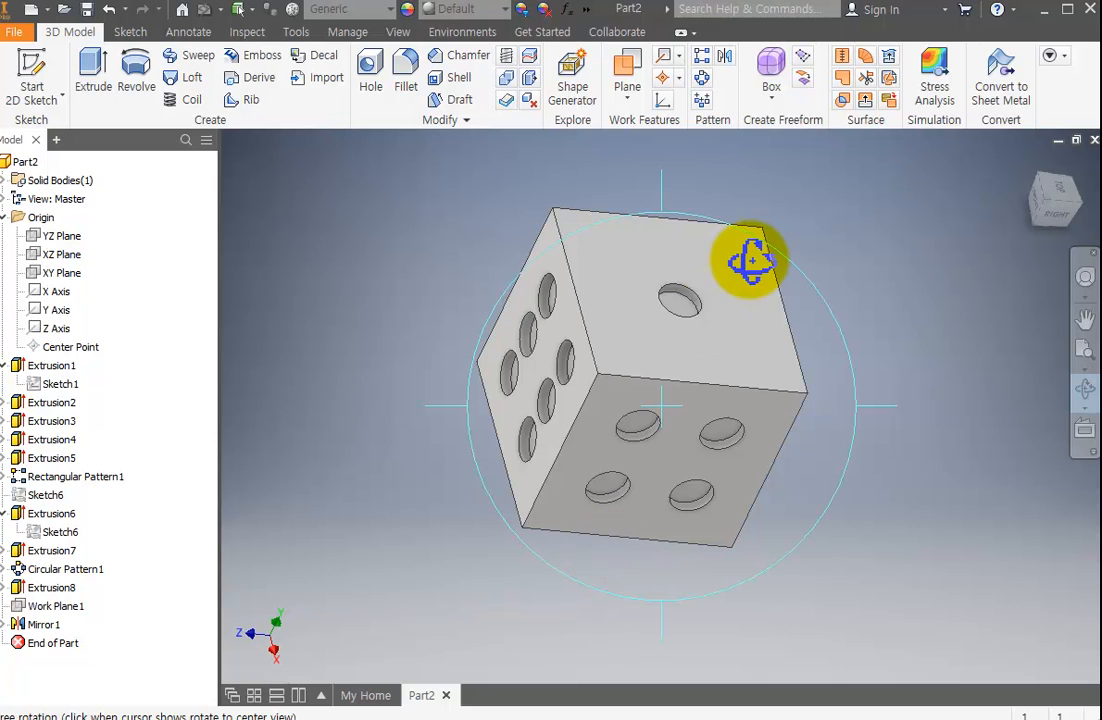
drag(745, 265, 649, 475)
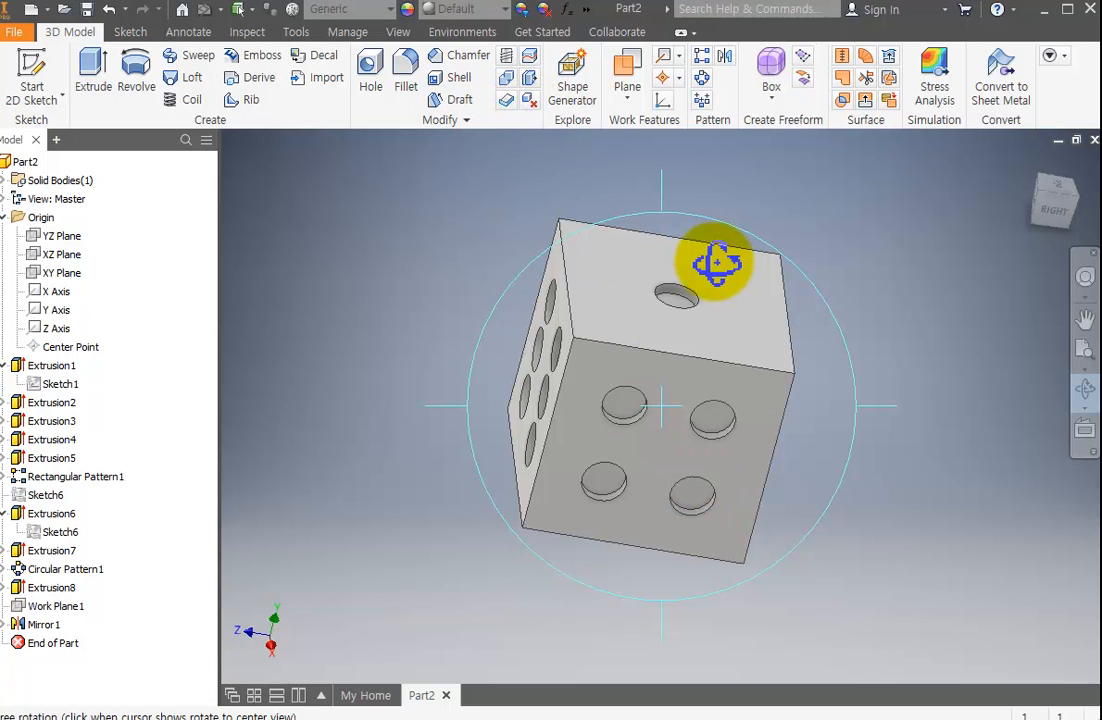
drag(755, 462, 735, 246)
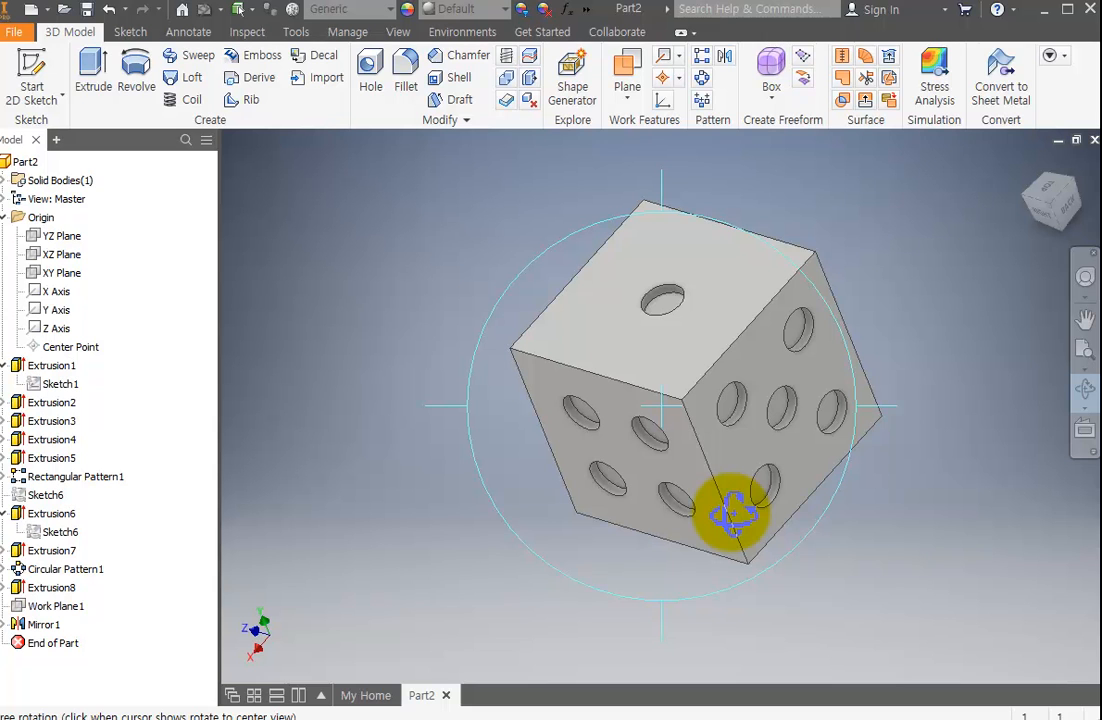
click(34, 14)
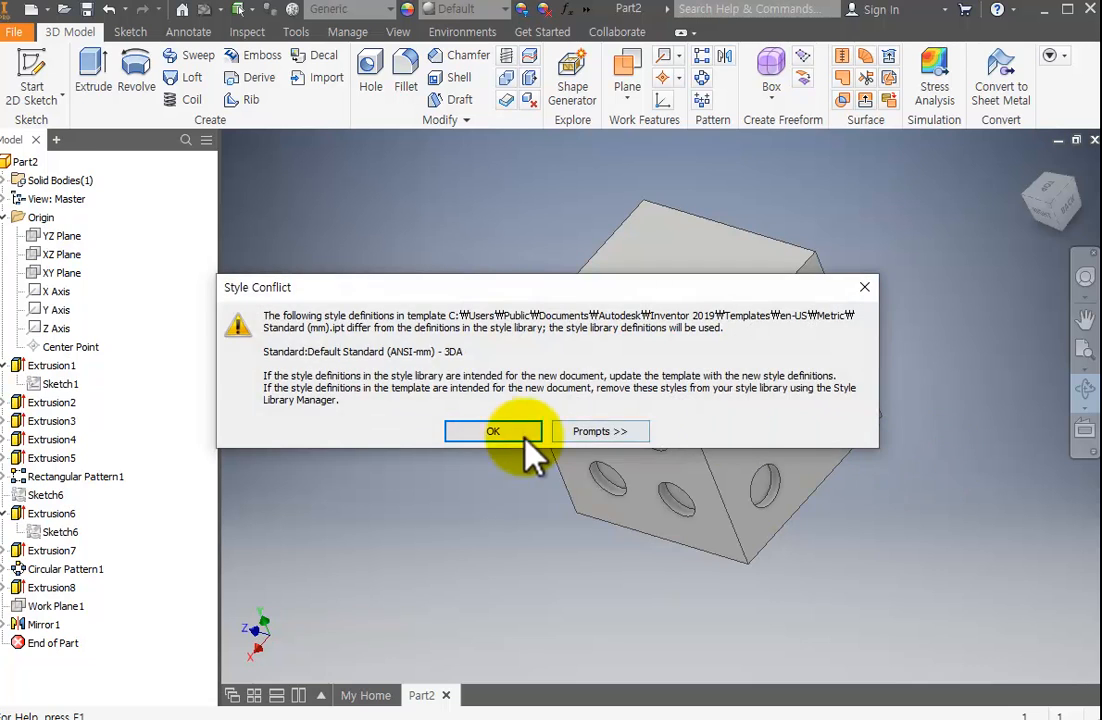
click(504, 435)
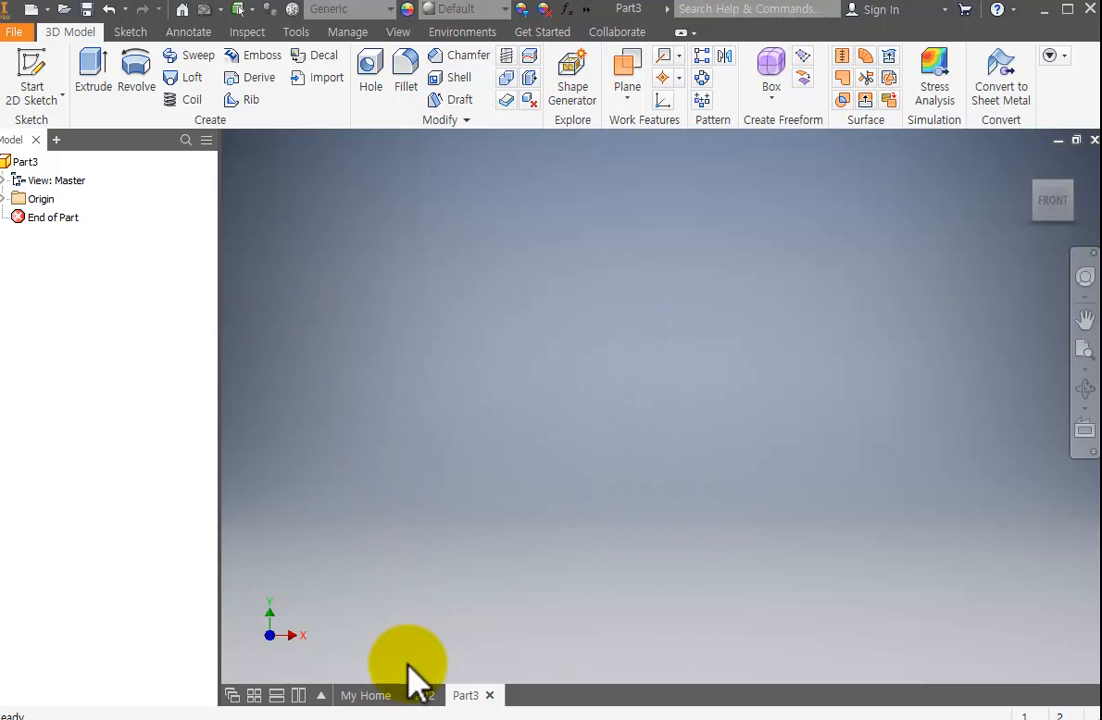
click(415, 695)
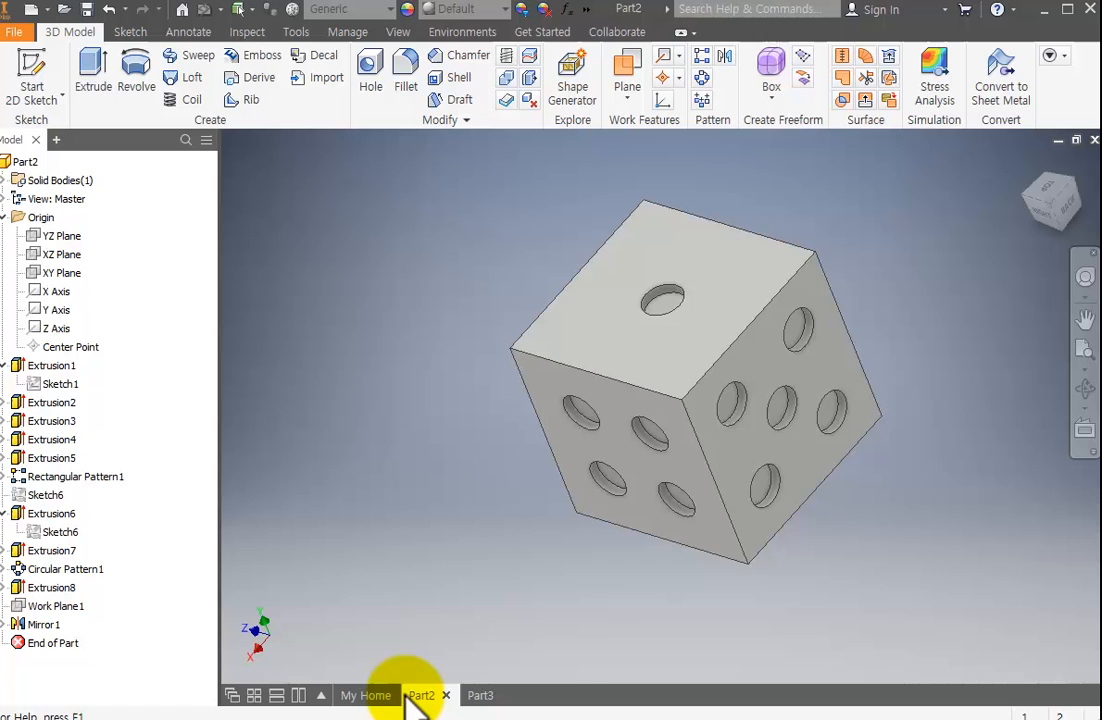
Try to fillet the four edges around the one-pip face with a 0.5 mm radius by selecting each edge individually.
click(406, 70)
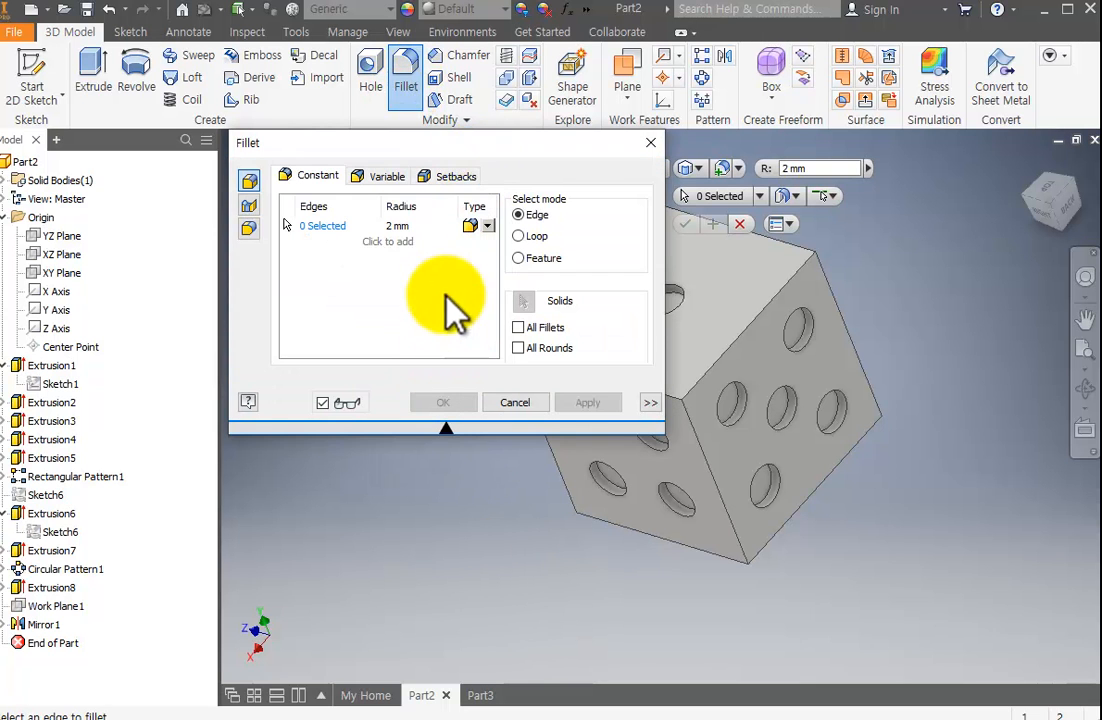
drag(517, 147, 314, 187)
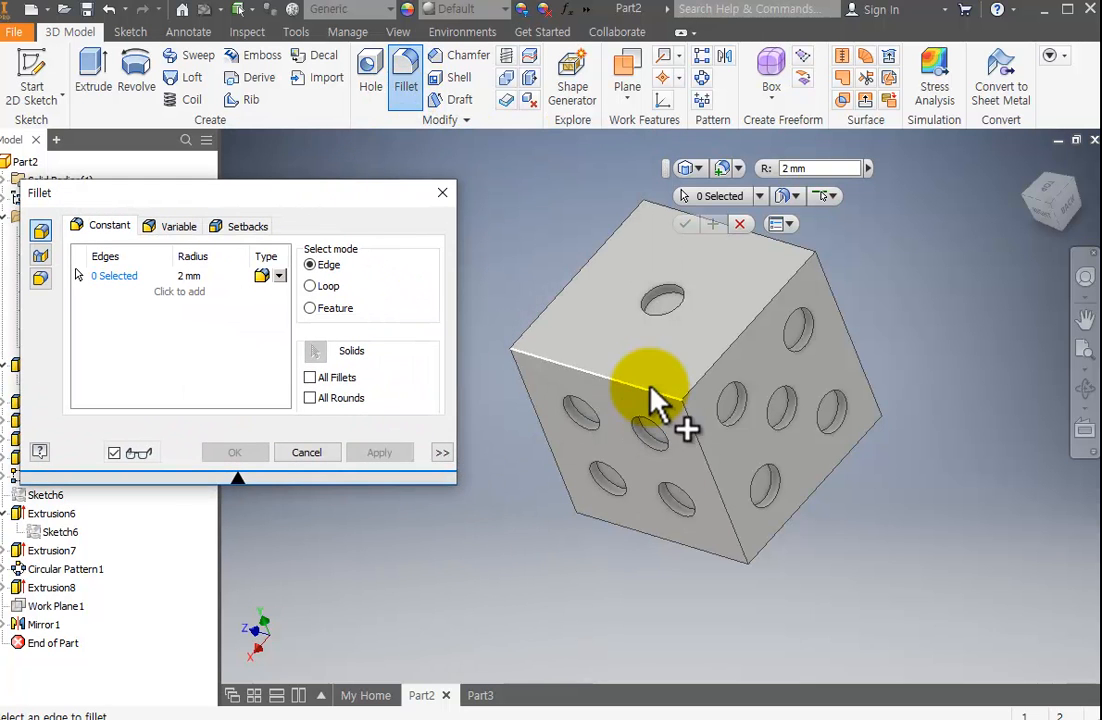
click(189, 277)
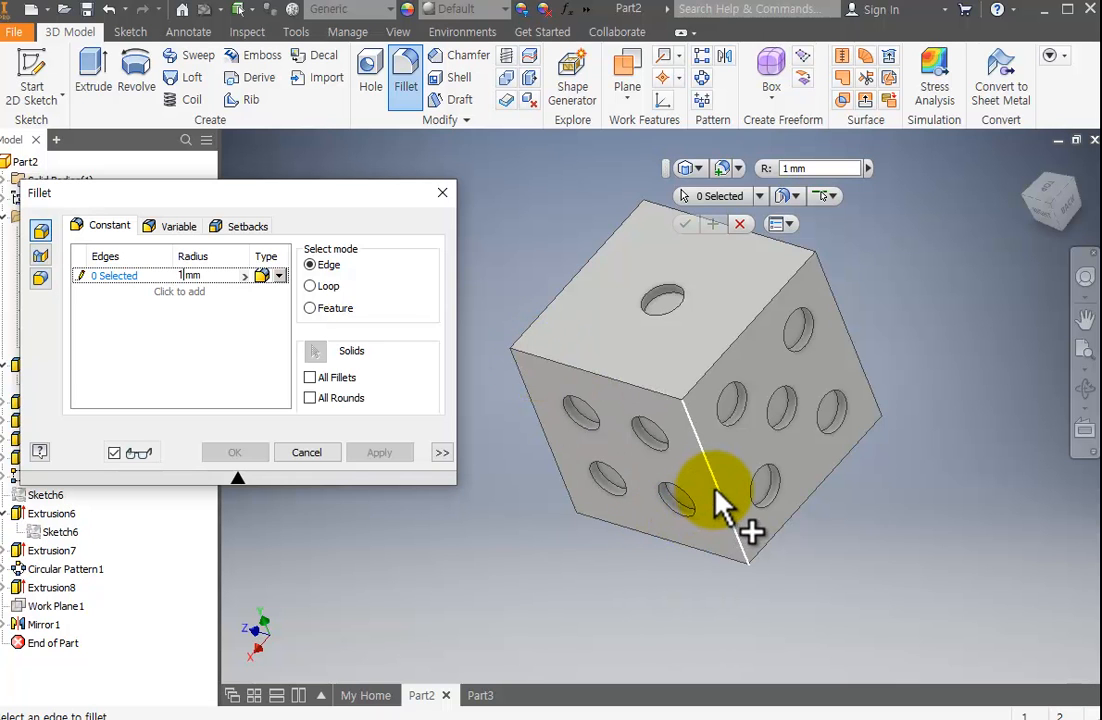
click(632, 396)
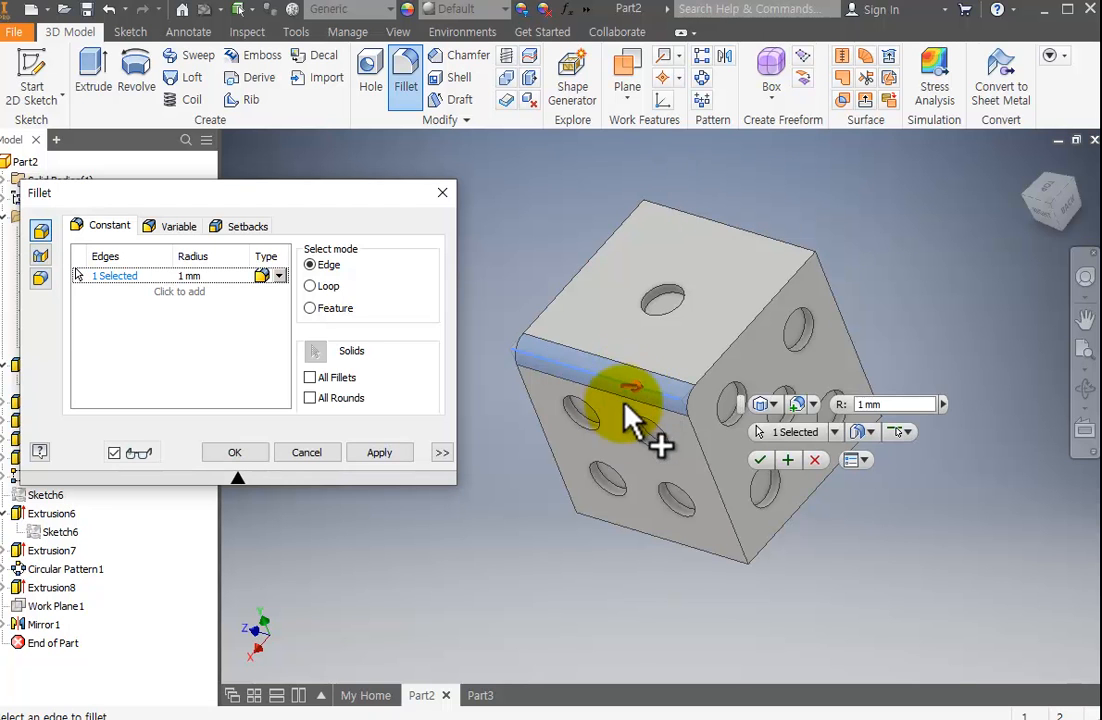
click(198, 278)
text(0.5)
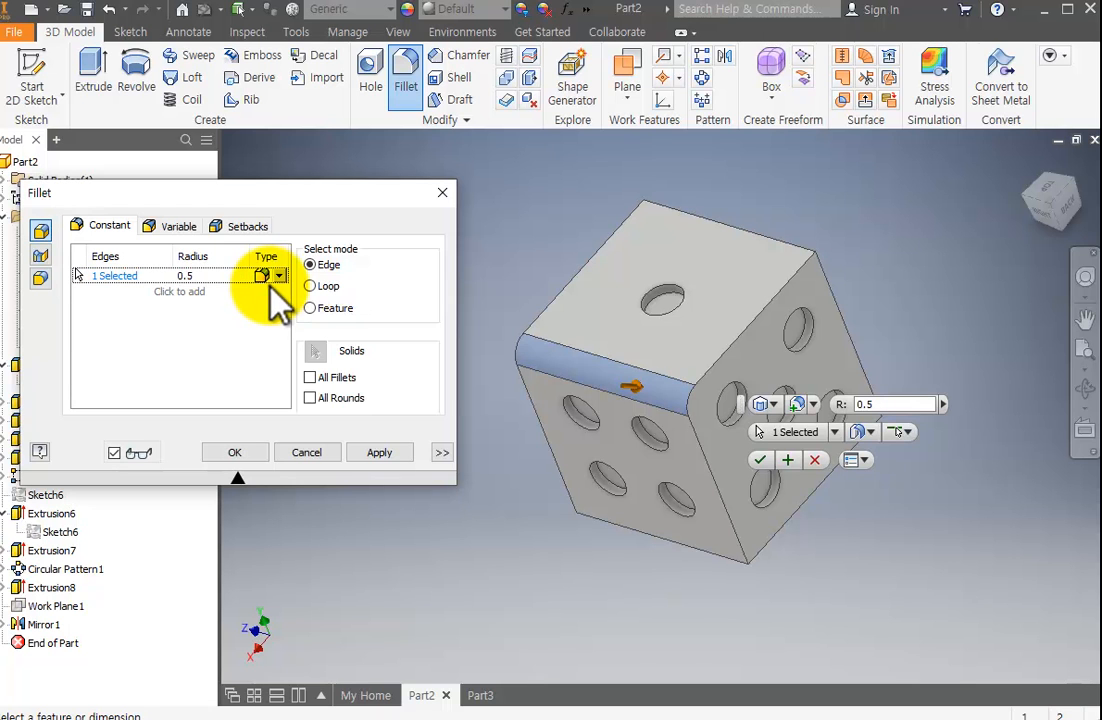
click(698, 375)
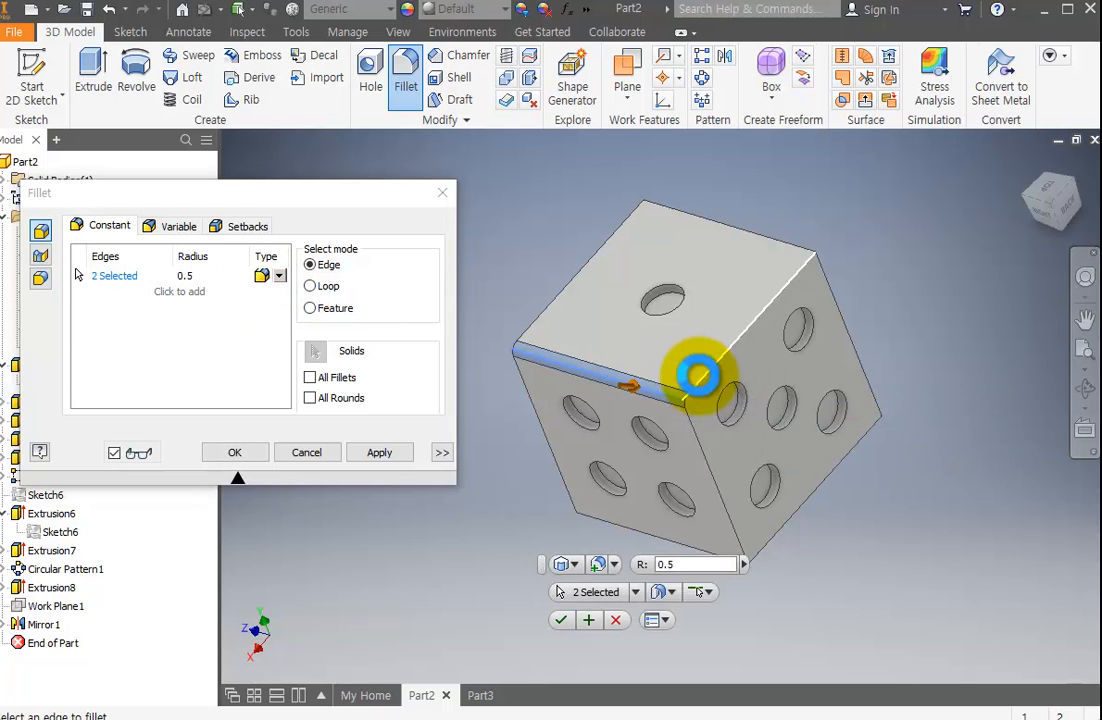
click(546, 309)
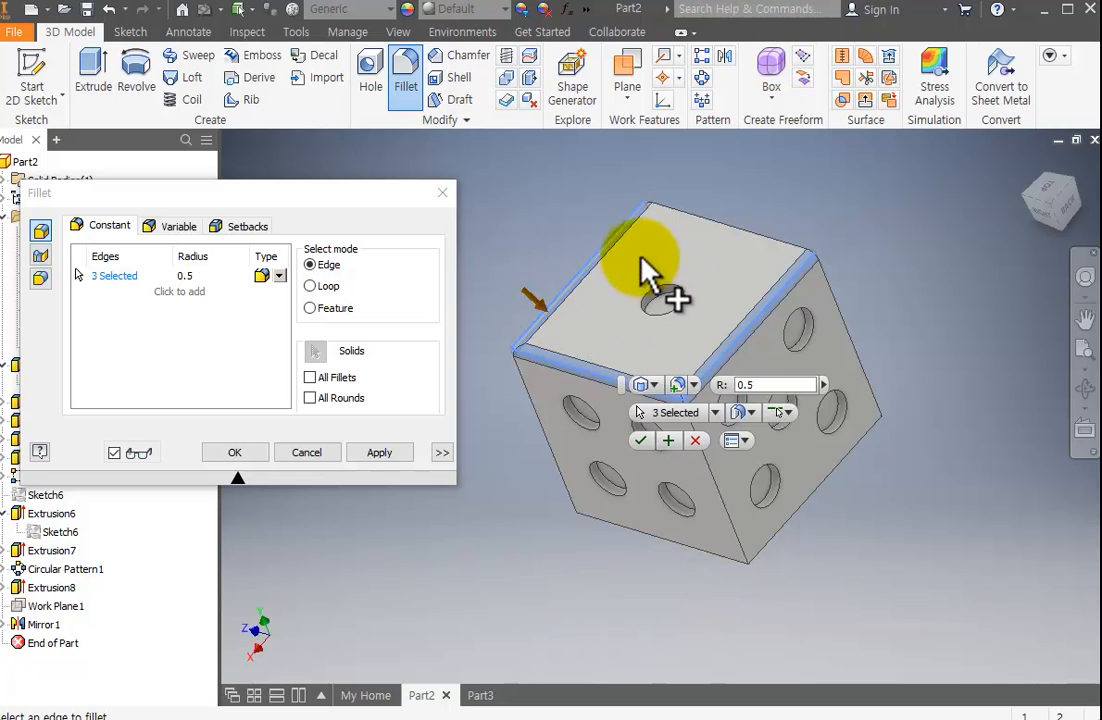
click(697, 222)
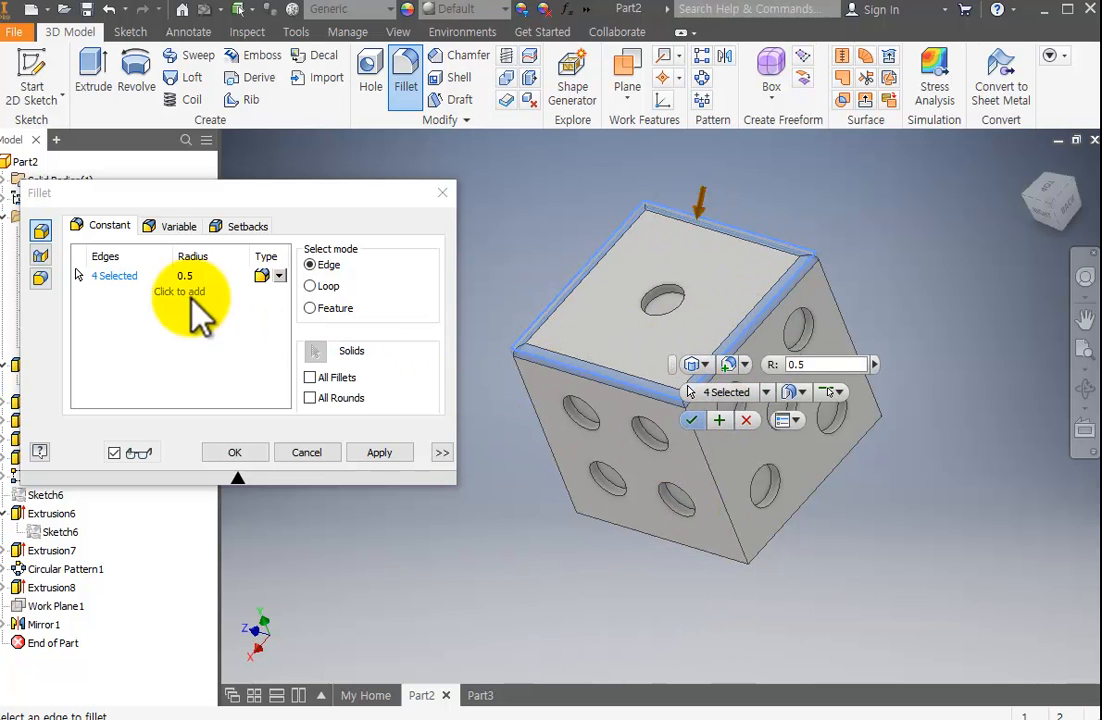
key(Escape)
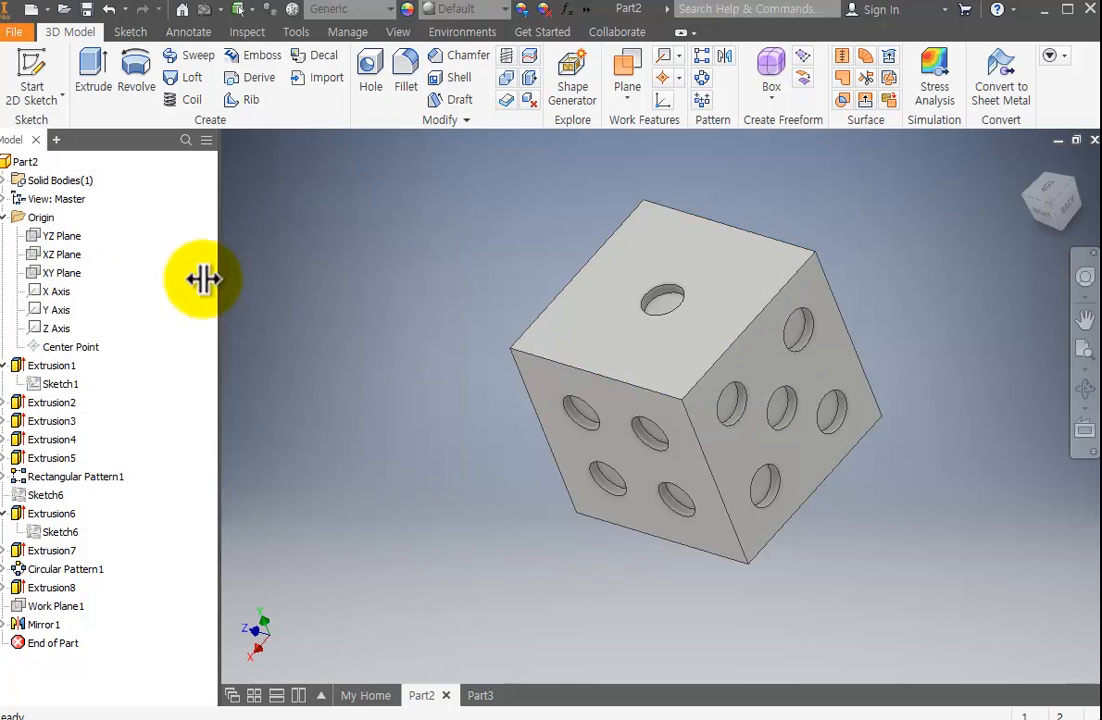
Try to fillet the edges around the one-, five- and four-pip faces with a 0.5 mm radius using Loop selection mode.
click(405, 72)
click(311, 286)
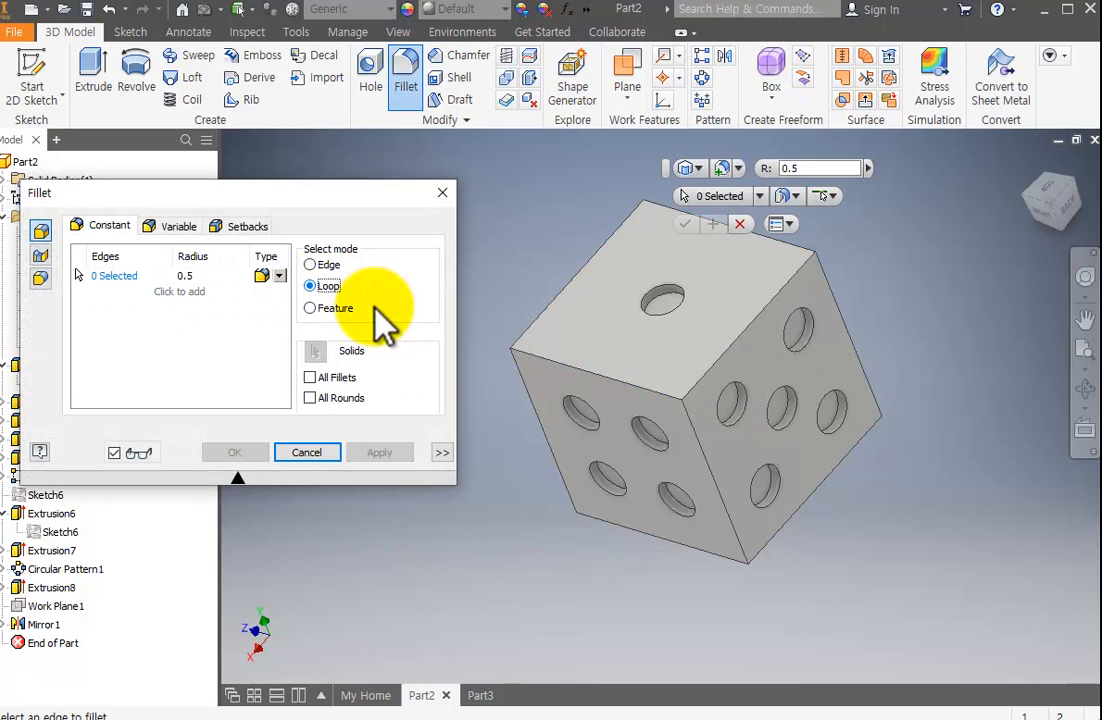
click(610, 388)
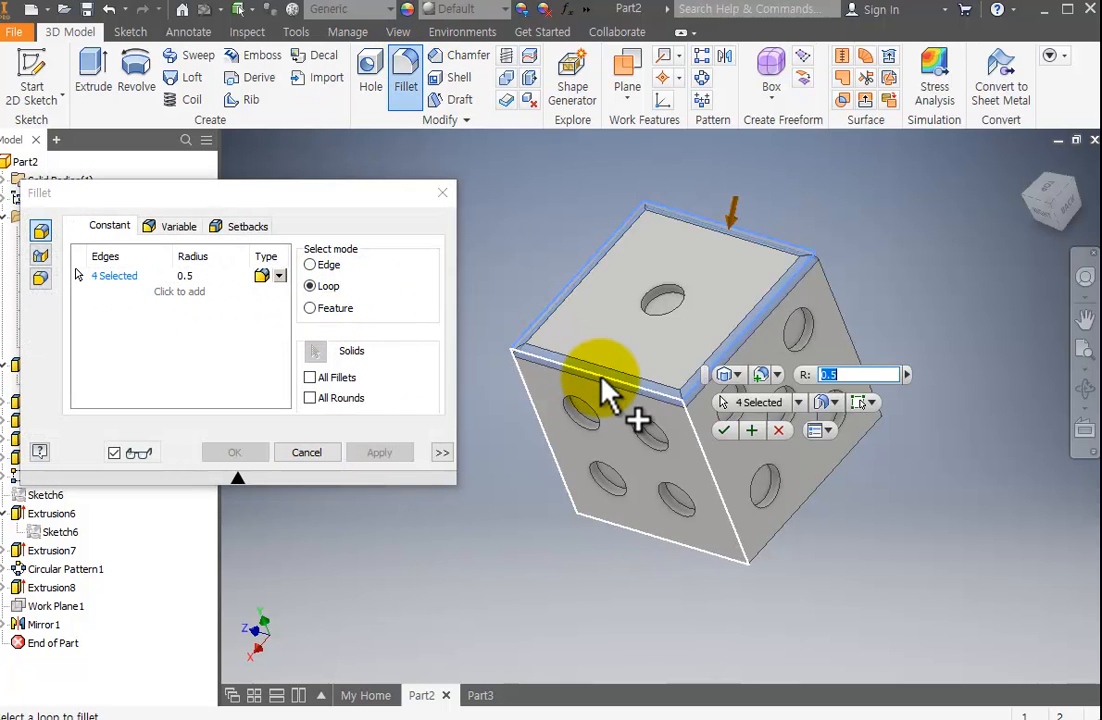
click(708, 474)
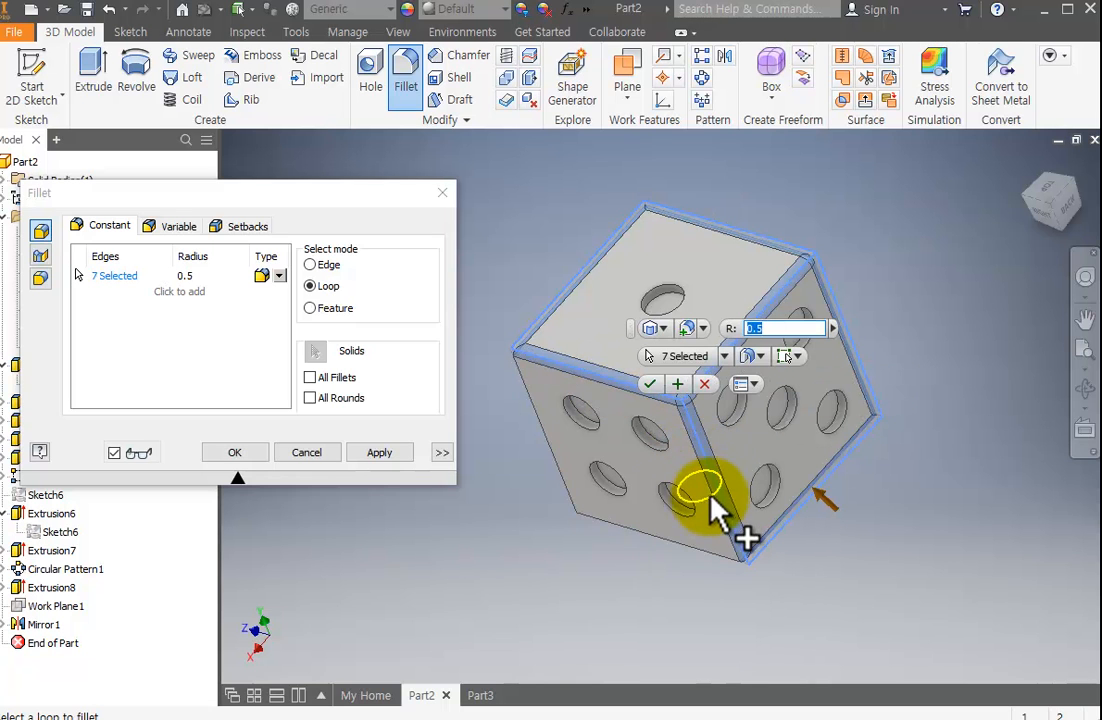
click(561, 457)
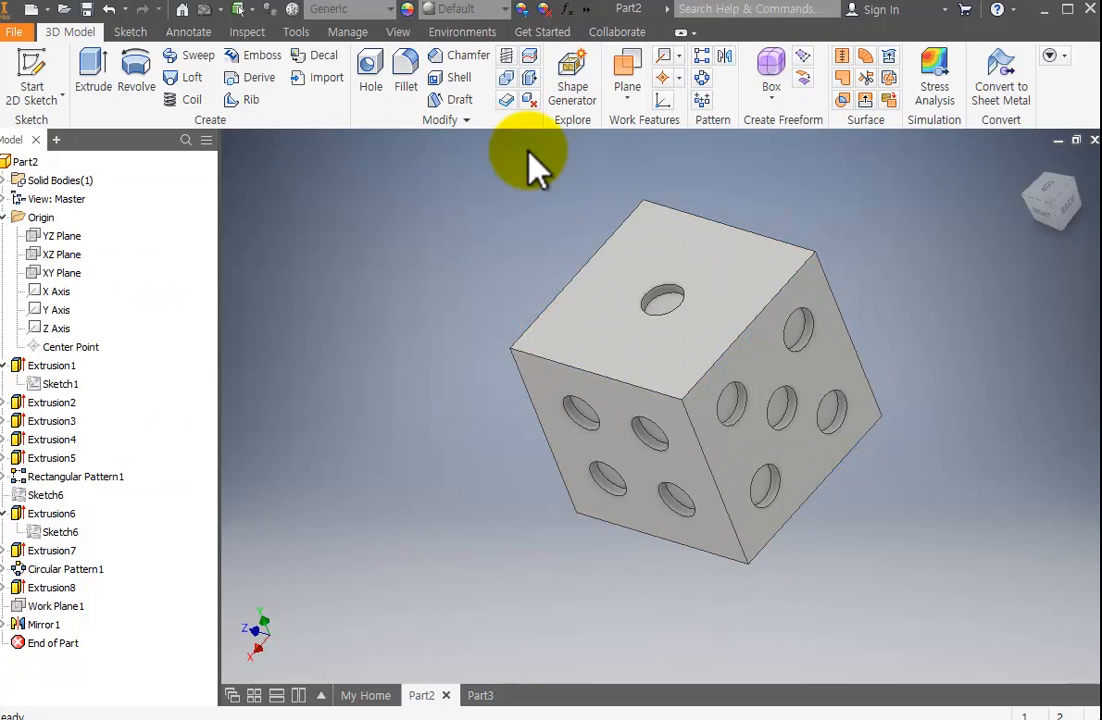
Fillet all outer edges of the die with a 0.5 mm radius using Feature selection mode, inspect the rounding, and undo it.
click(406, 88)
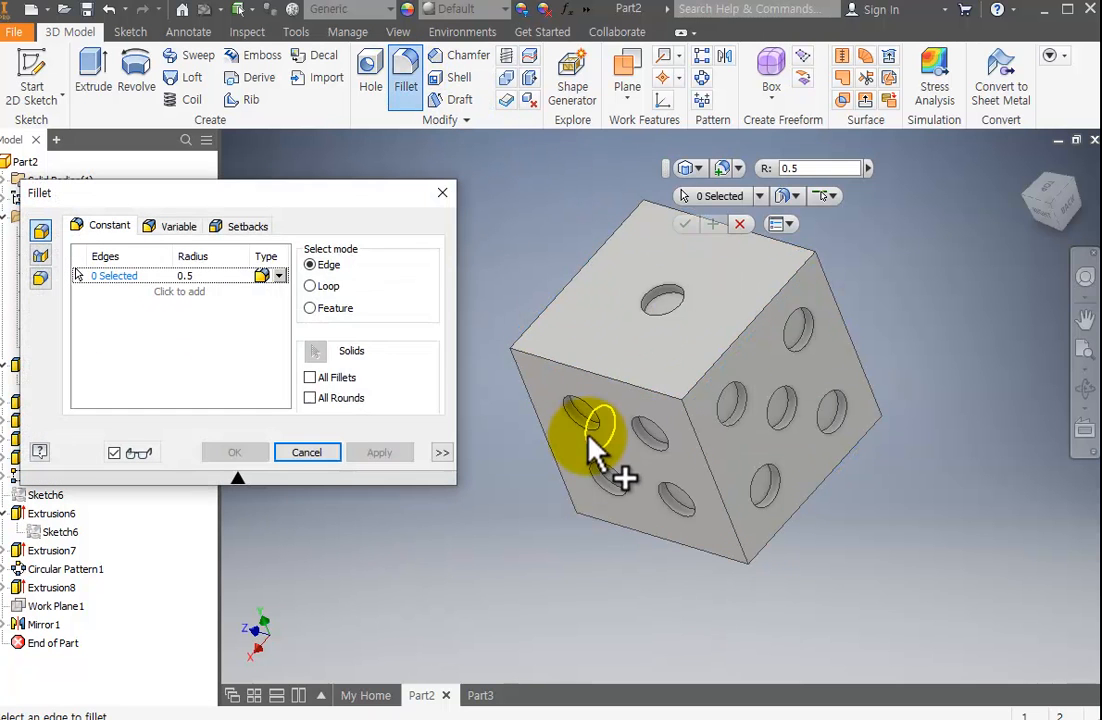
click(338, 310)
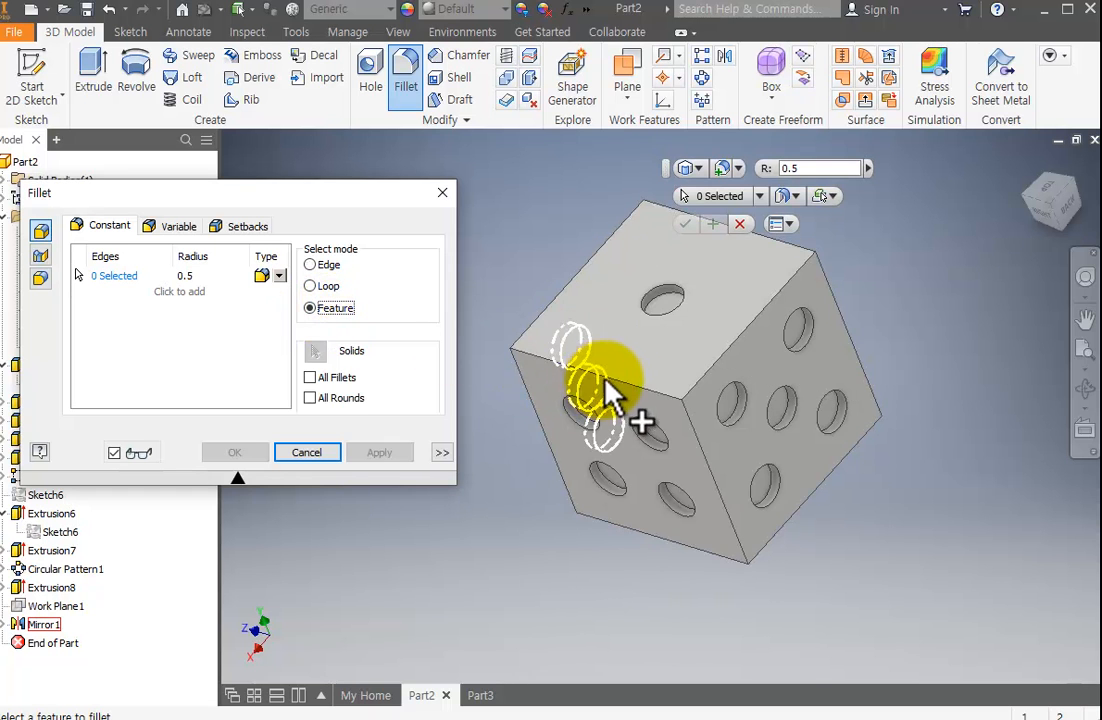
click(625, 390)
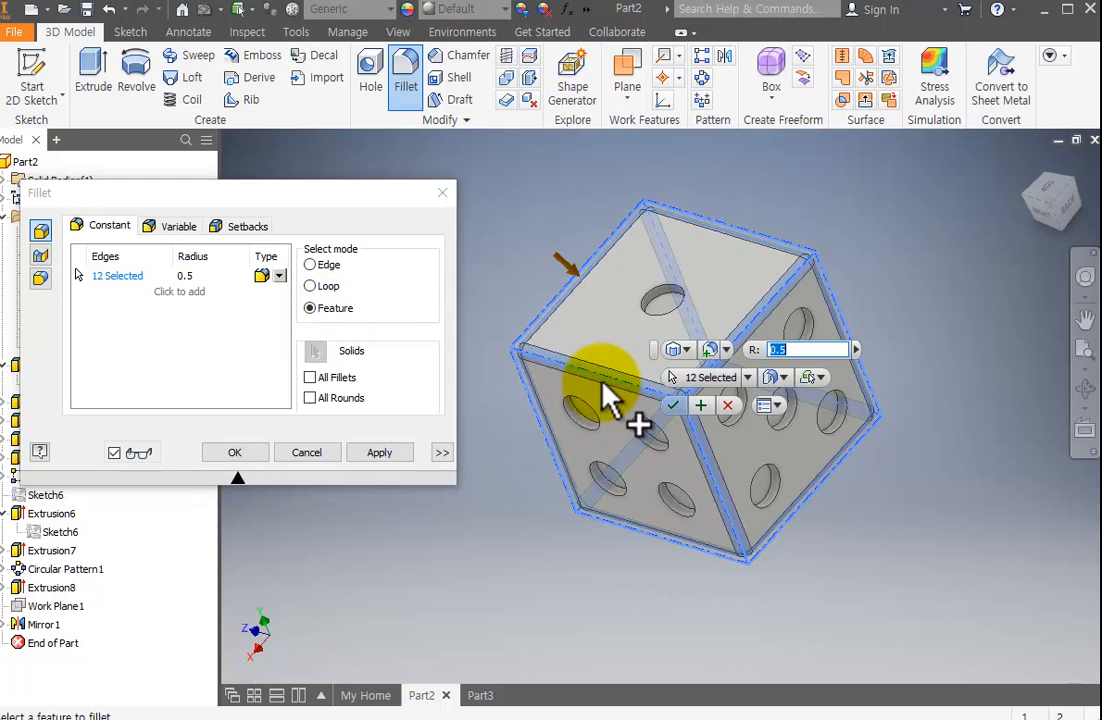
click(236, 453)
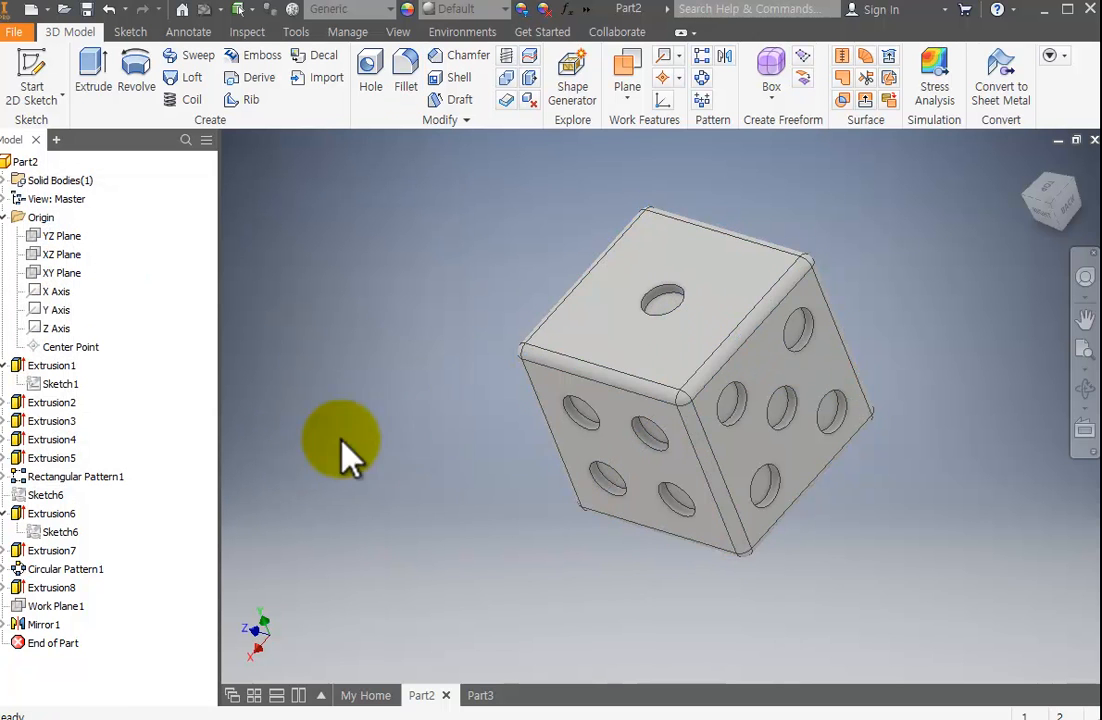
middle_drag(822, 454, 738, 426)
click(1085, 392)
drag(663, 472, 782, 462)
key(Escape)
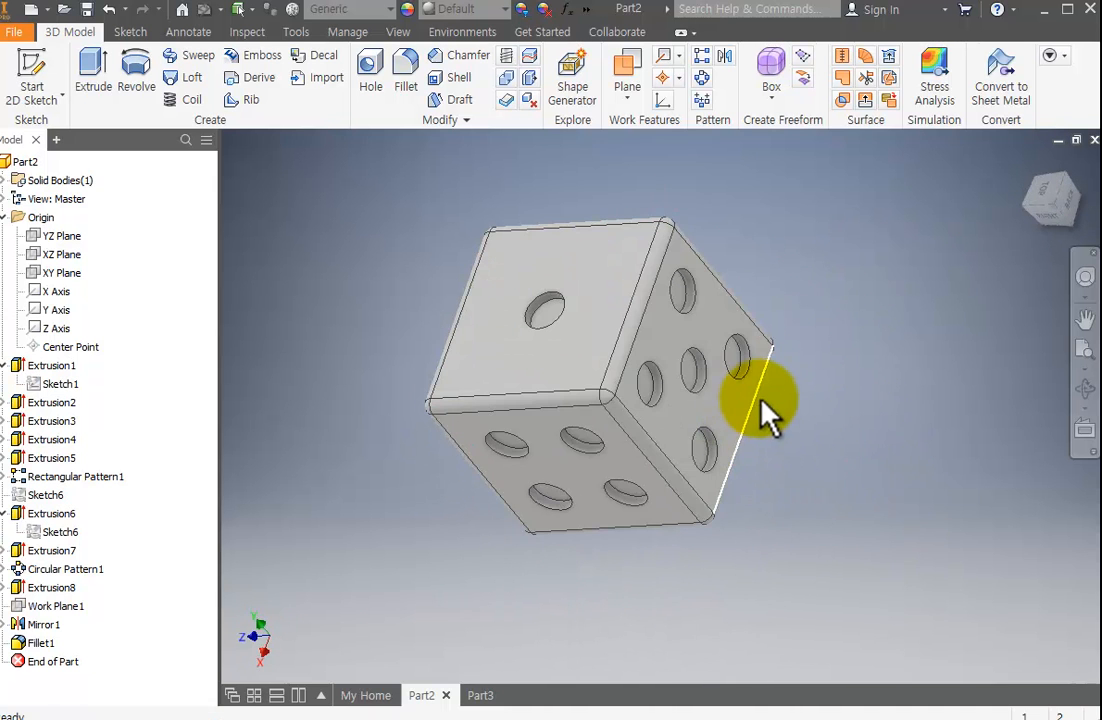
key(ctrl+z)
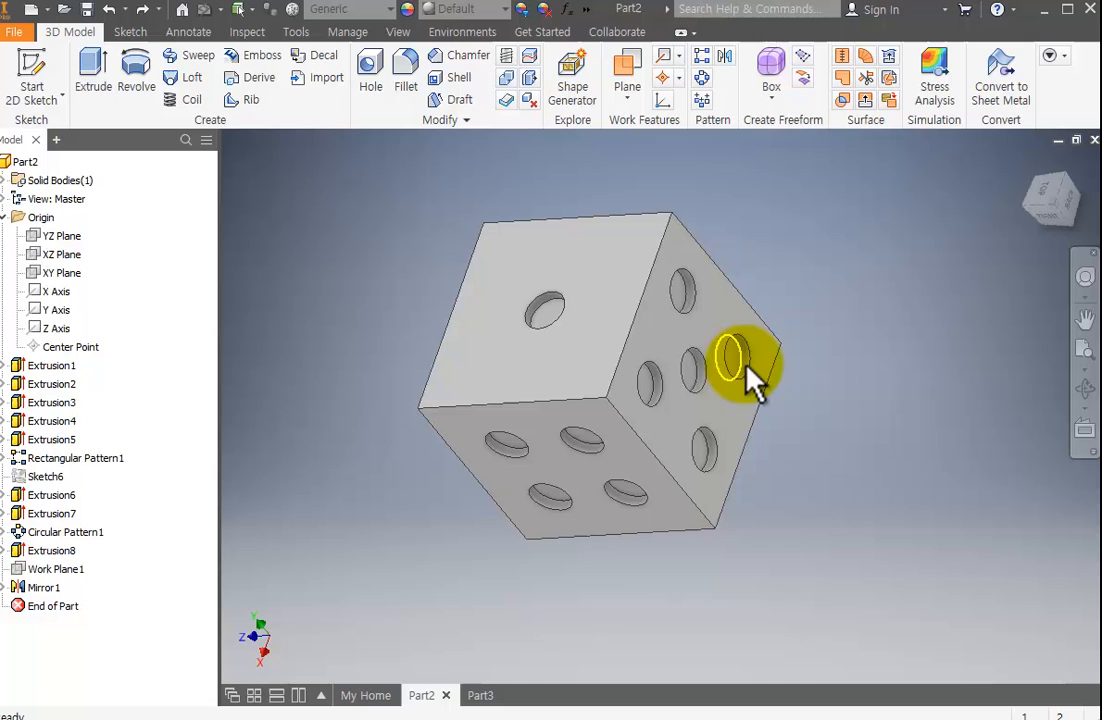
Chamfer the four edges around the five-pip face with a distance of 0.5 mm and undo the chamfer.
click(443, 62)
mouse_move(470, 168)
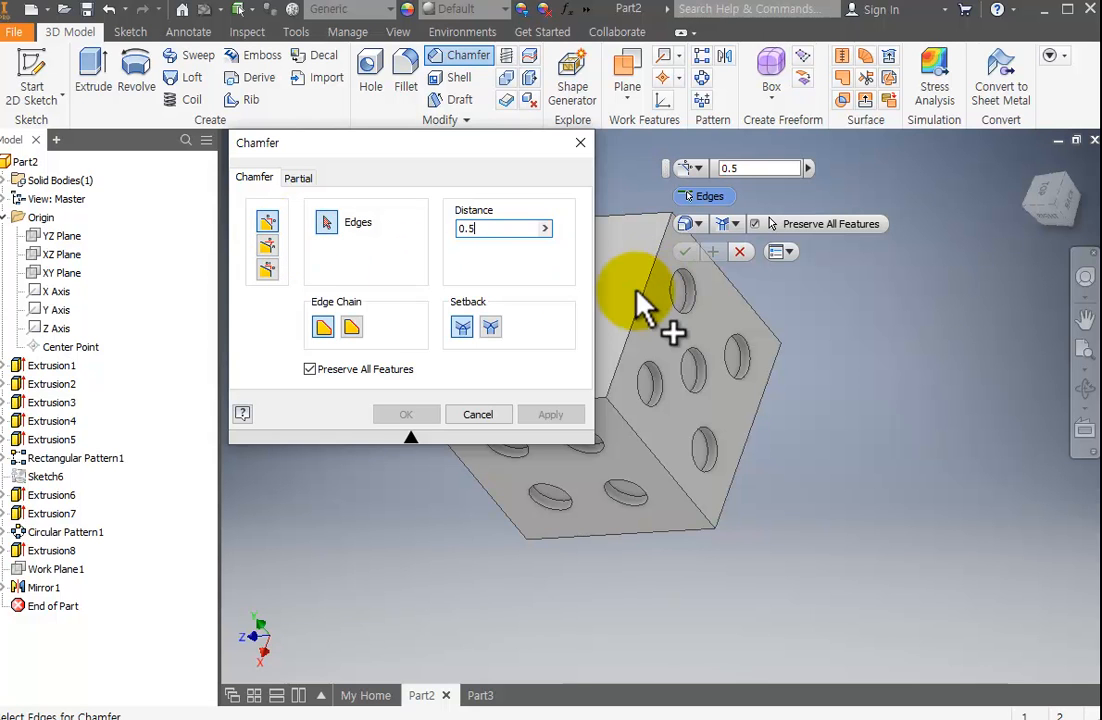
click(636, 338)
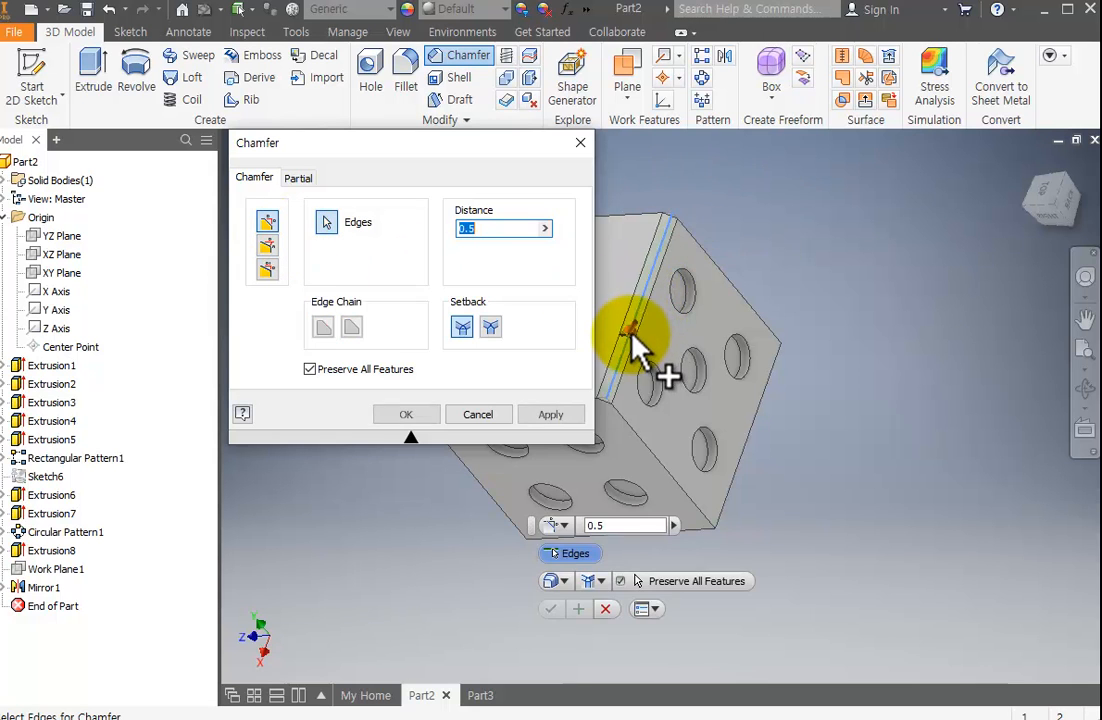
click(754, 308)
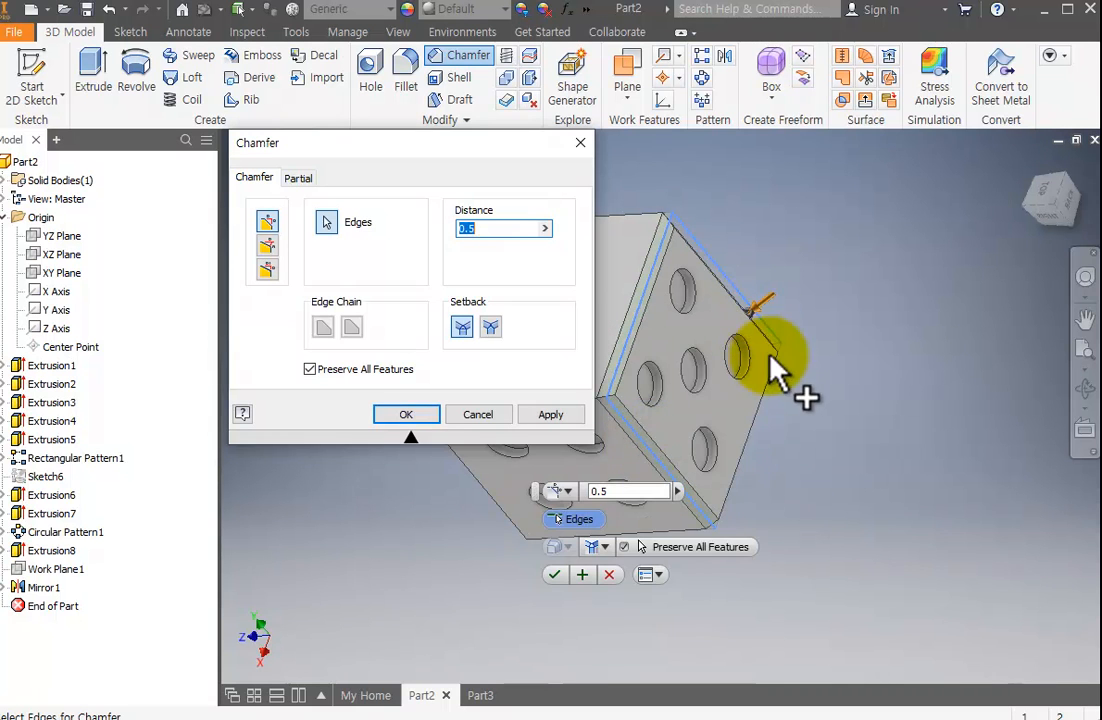
click(760, 404)
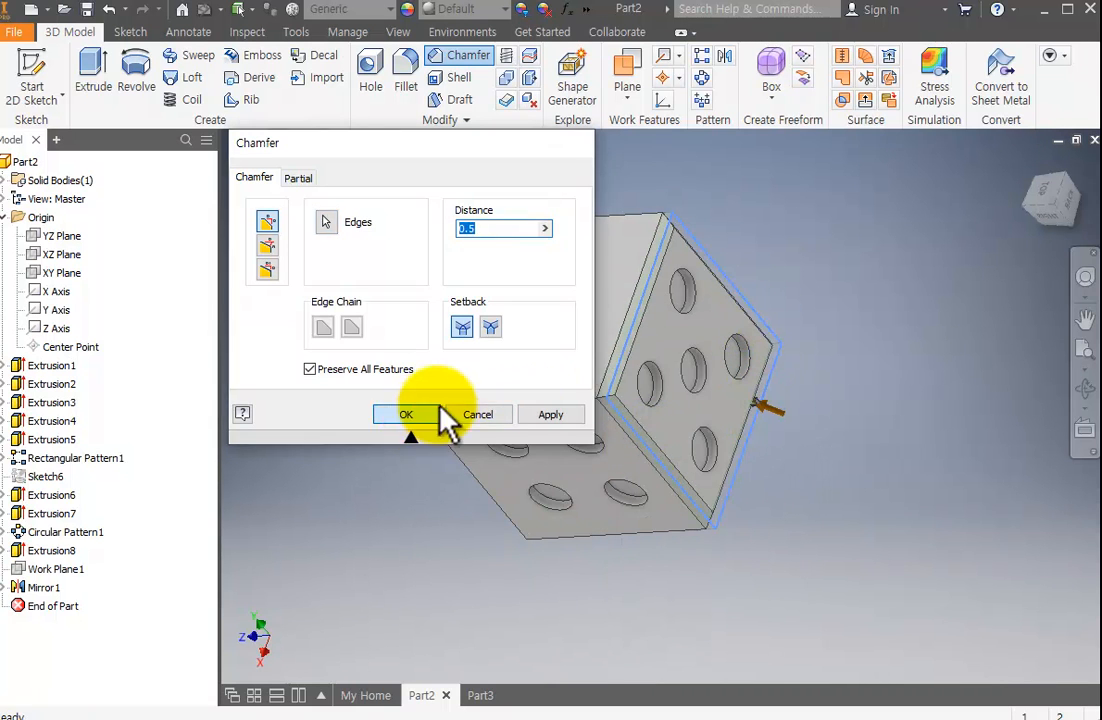
click(425, 414)
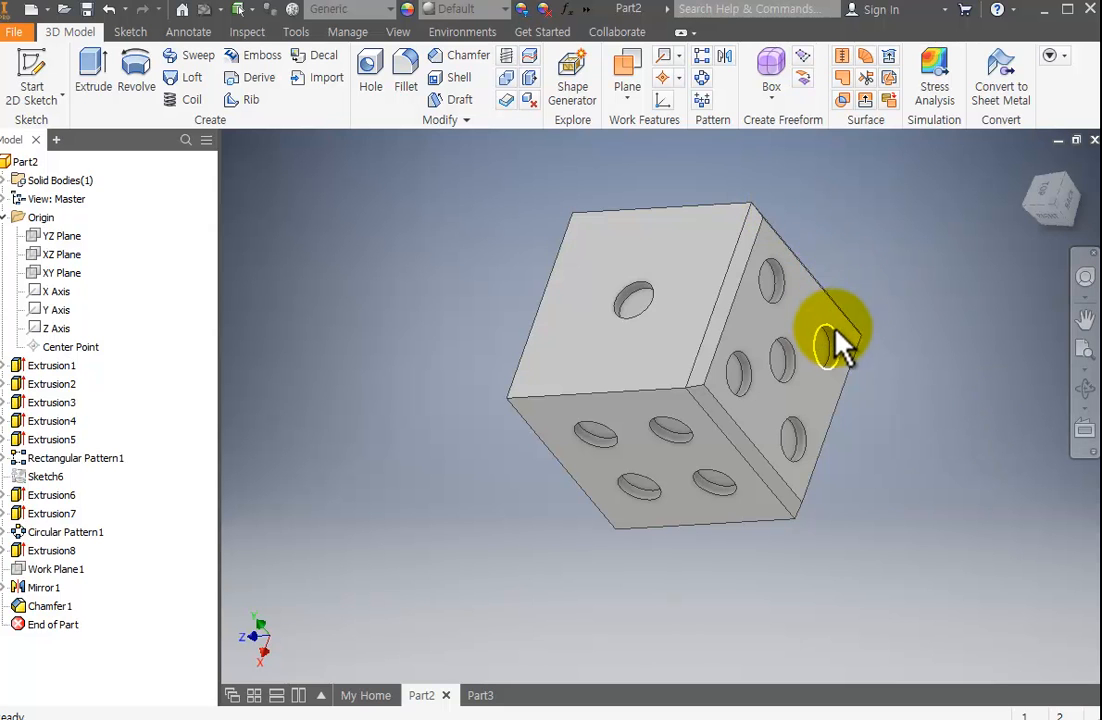
key(ctrl+z)
Fillet the cube's outer edges with a 0.5 mm radius by selecting the base extrusion in Feature mode.
click(405, 78)
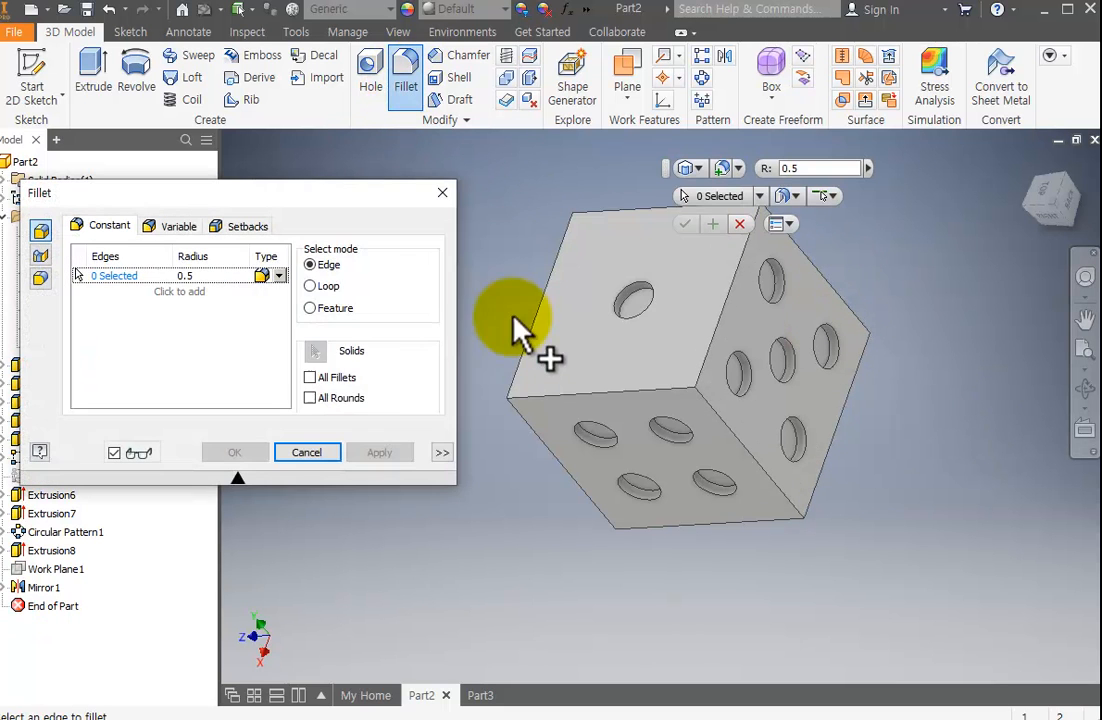
click(318, 308)
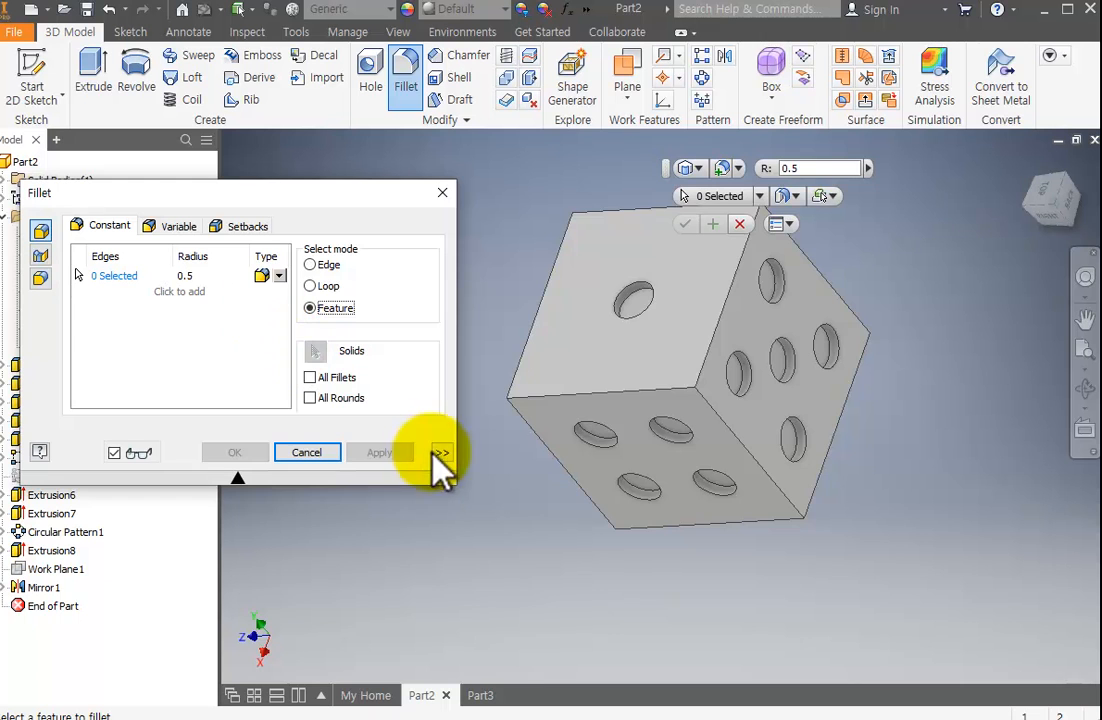
click(608, 376)
click(262, 450)
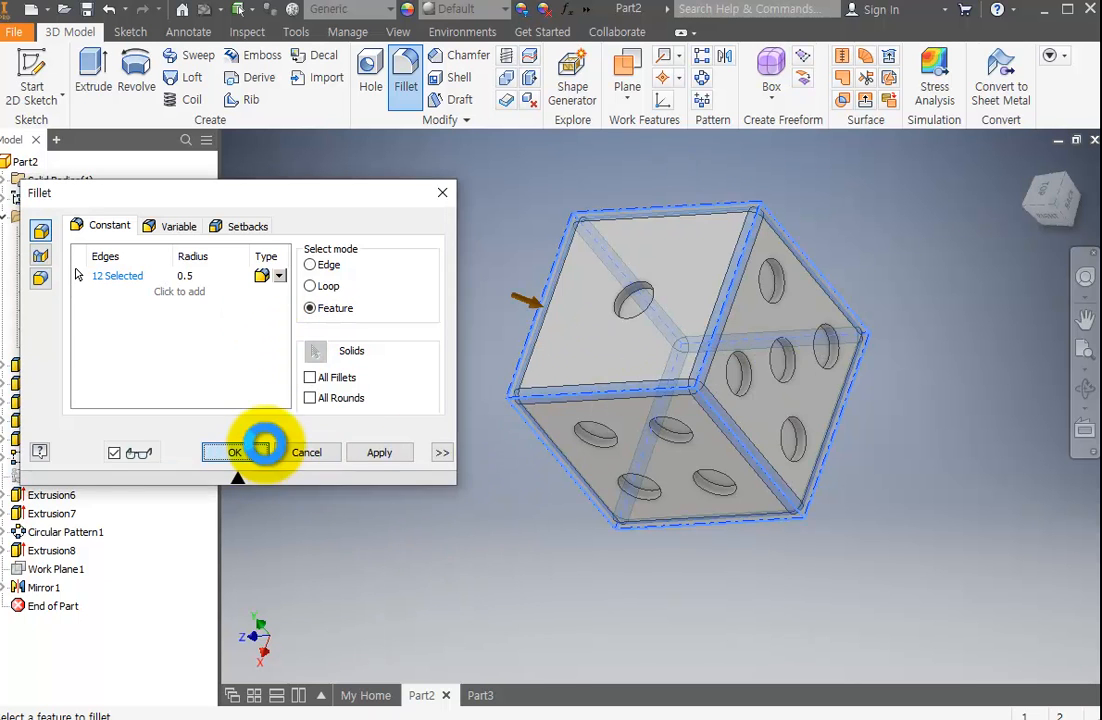
Examine the die's rounded edges and pips from different distances and angles.
scroll(921, 326, down, 3)
middle_drag(895, 380, 809, 412)
scroll(746, 412, down, 2)
scroll(746, 412, up, 3)
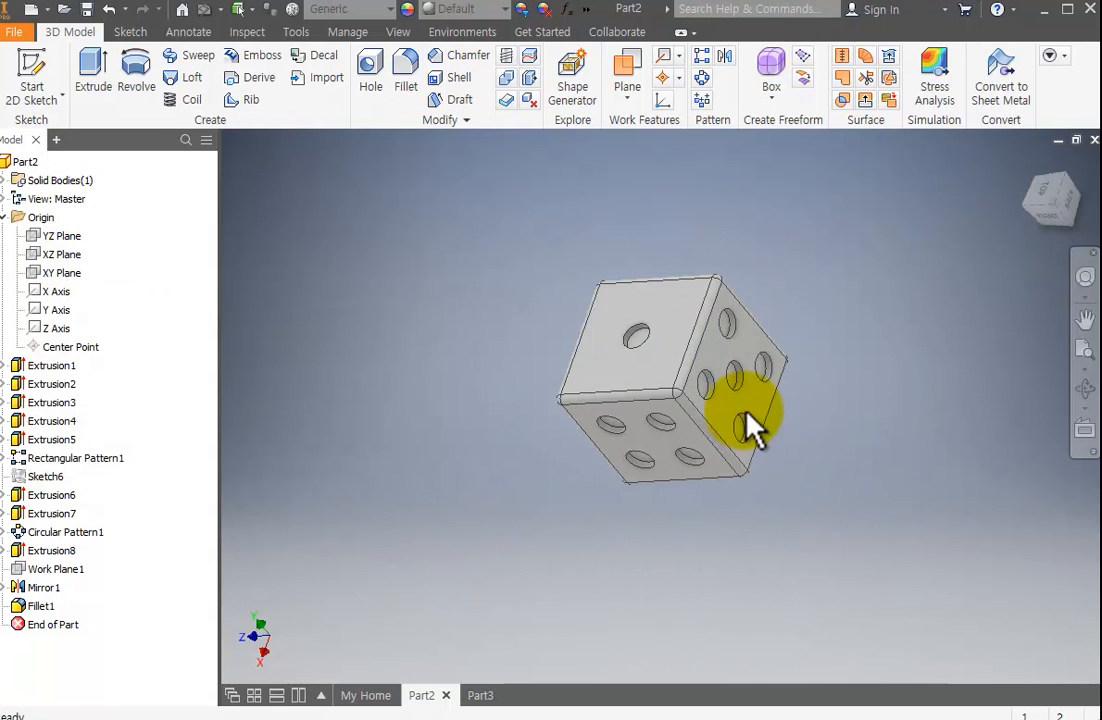
click(1085, 389)
drag(960, 405, 848, 500)
mouse_move(767, 463)
mouse_down()
mouse_move(760, 517)
mouse_move(758, 455)
mouse_up()
key(Escape)
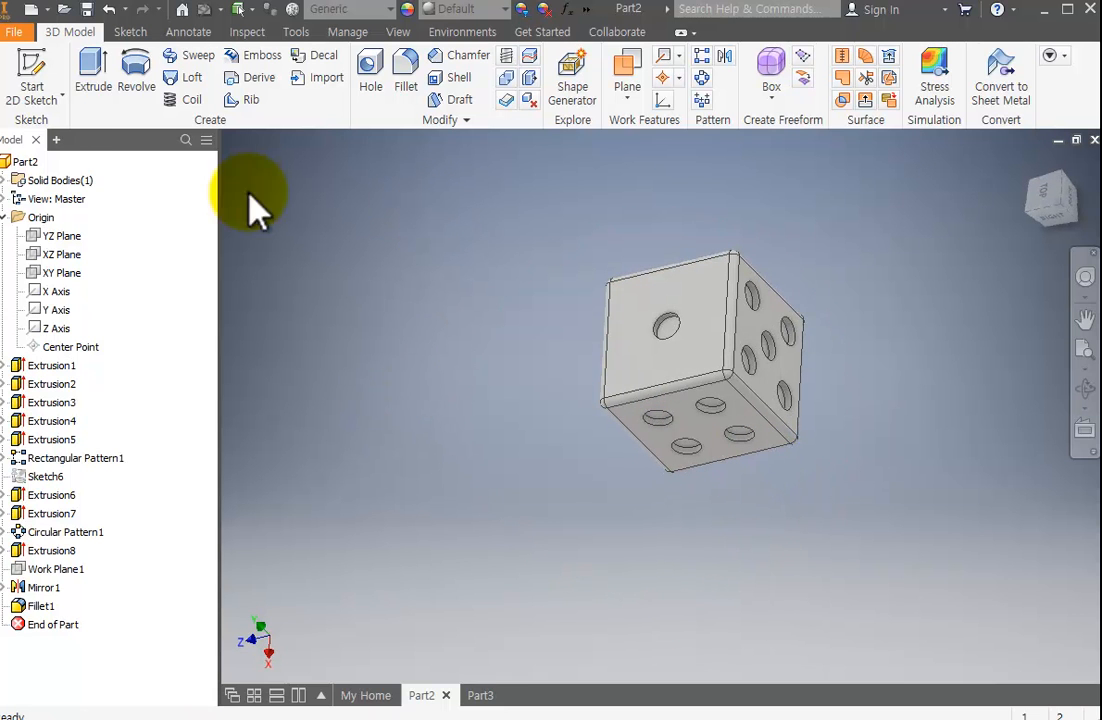
Switch to the empty Part3 document and start a 2D sketch on the XY plane.
click(31, 12)
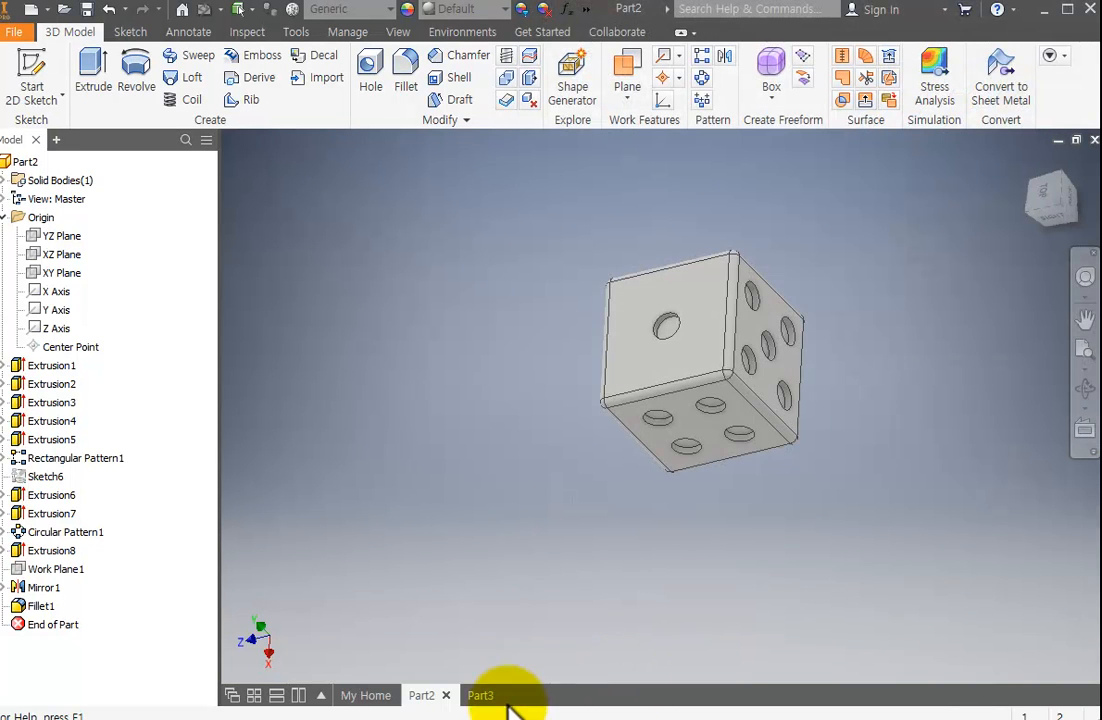
click(478, 697)
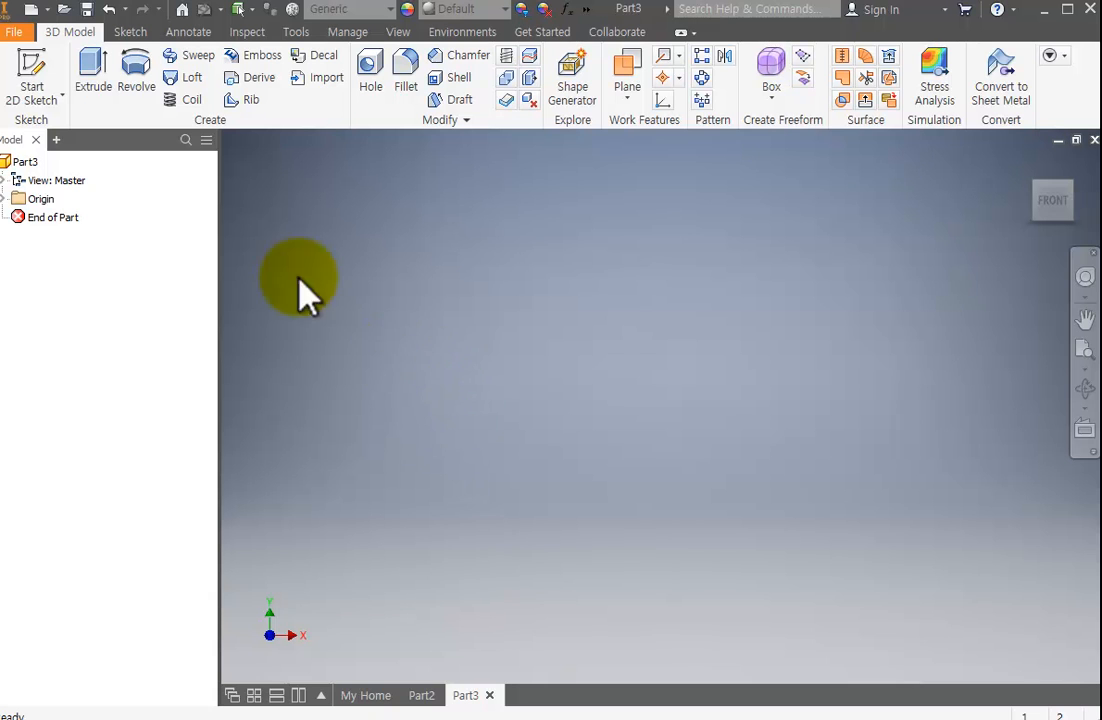
click(28, 57)
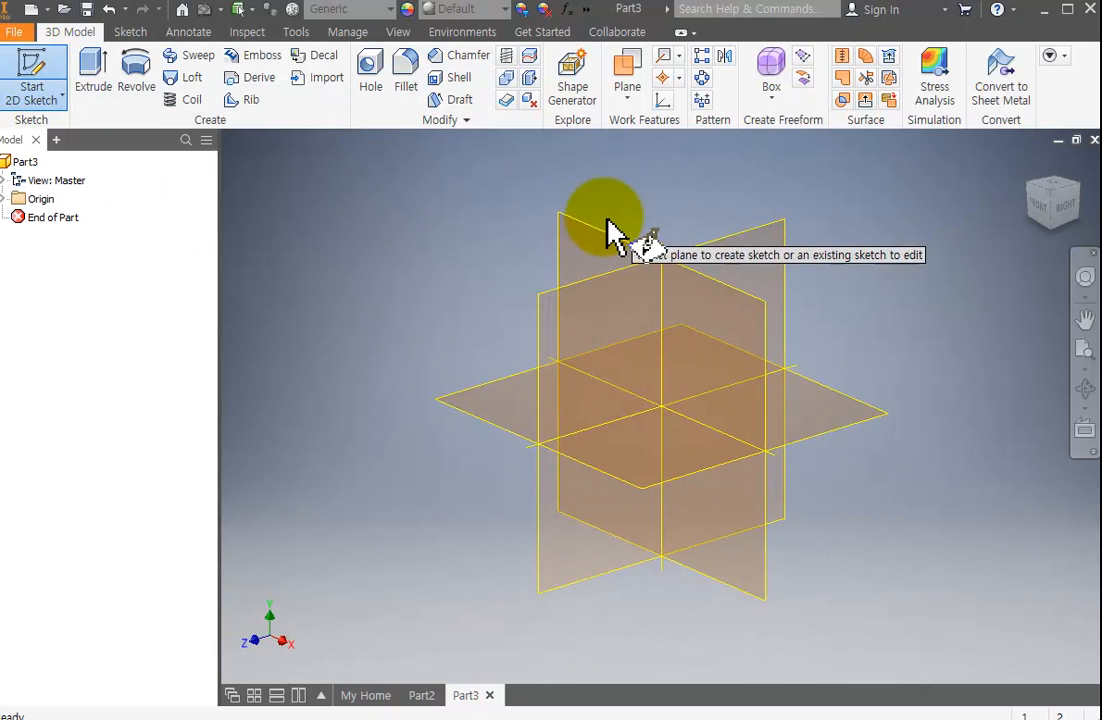
click(590, 243)
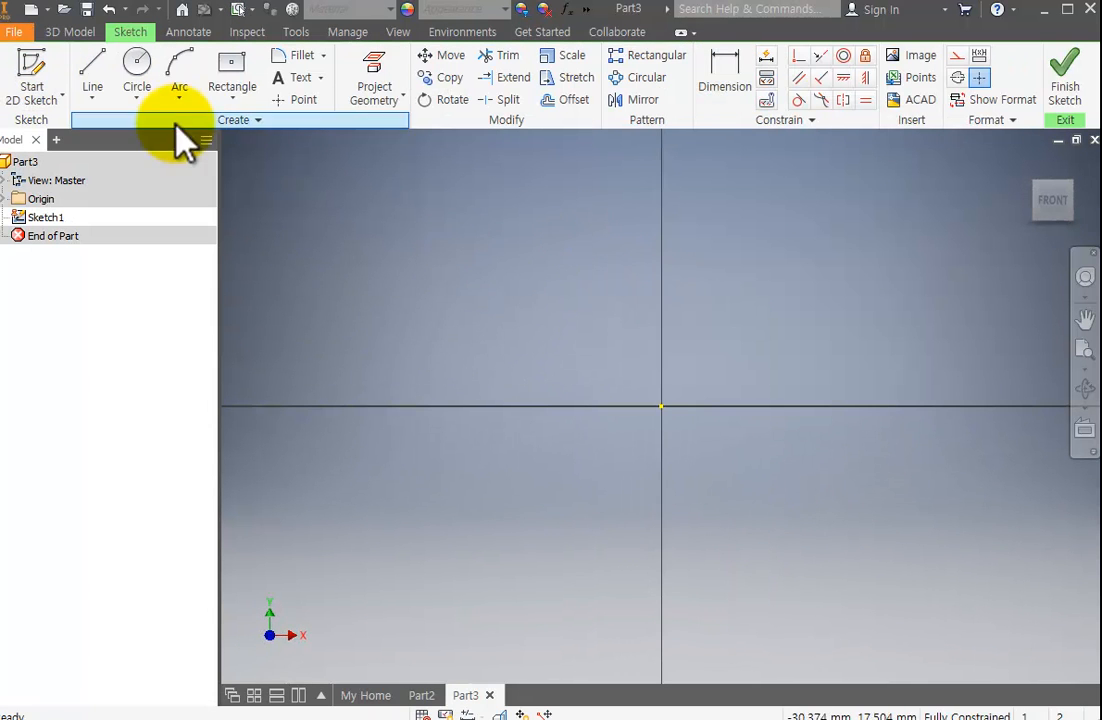
Sketch a circle about 12 mm in diameter on the horizontal axis, about 15 mm left of the origin, and finish the sketch.
click(137, 62)
click(415, 407)
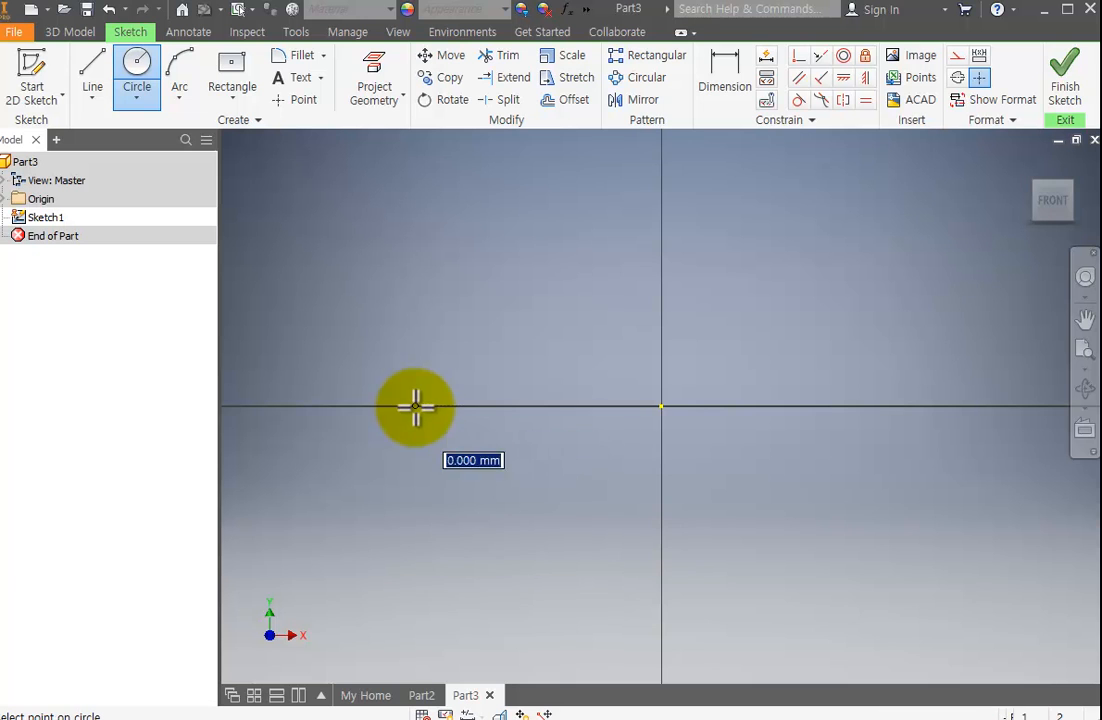
click(480, 475)
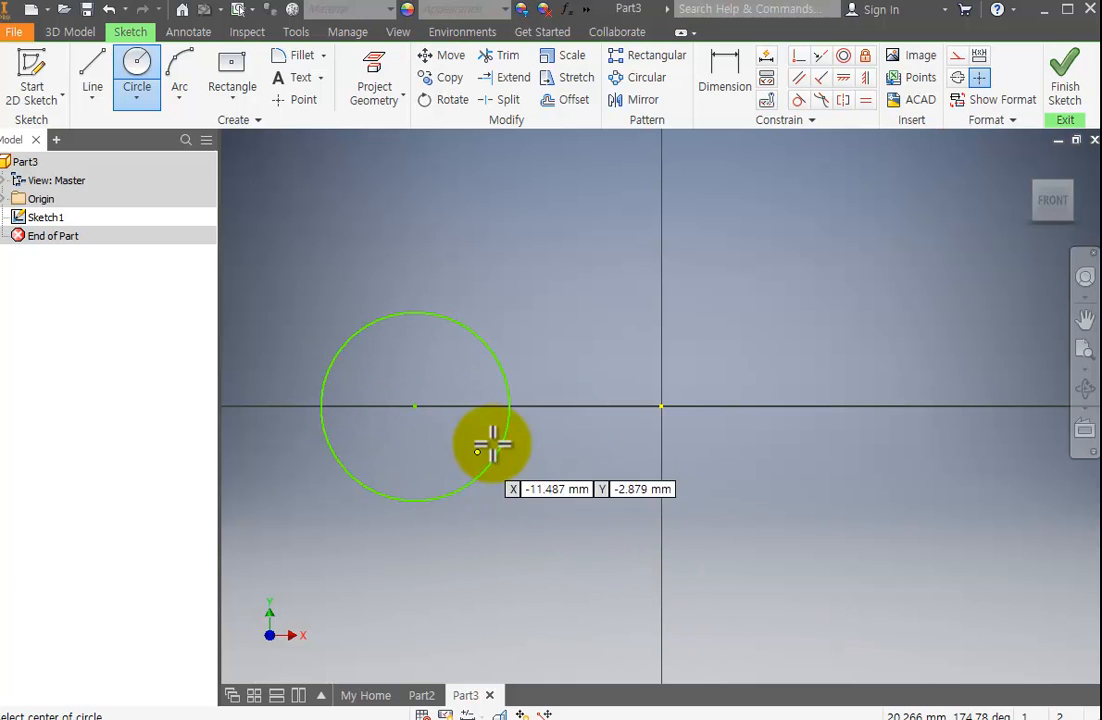
scroll(667, 386, up, 3)
click(1064, 85)
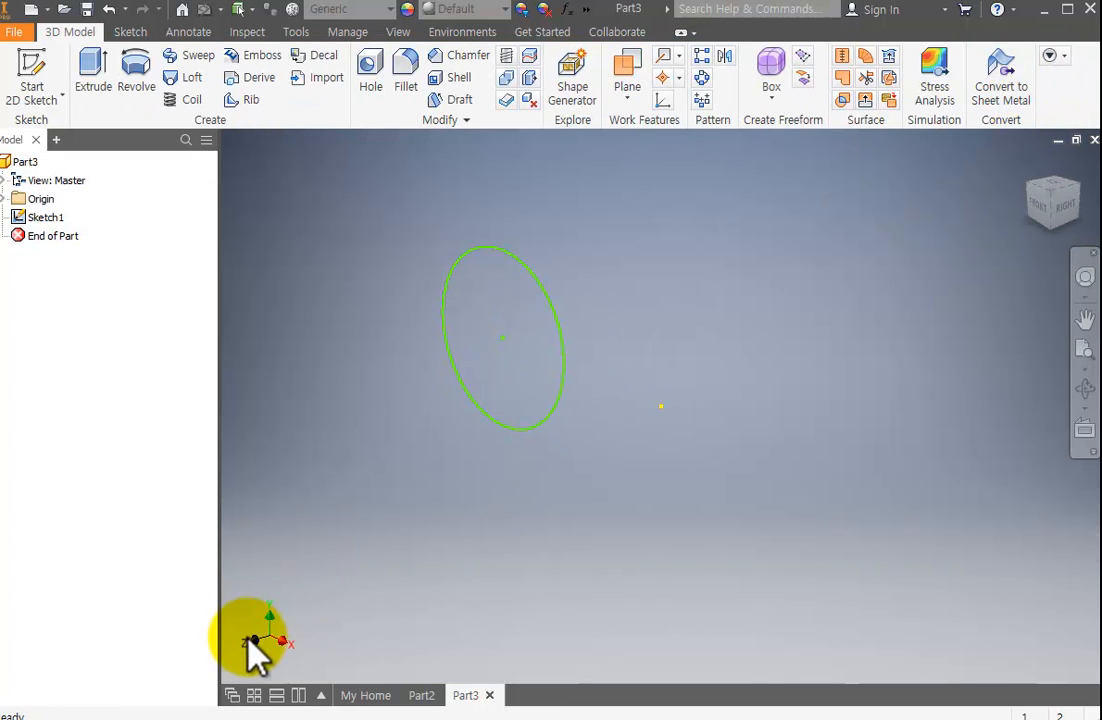
Preview a full revolve of the circle about the Y Axis, then cancel the Revolve command.
click(140, 72)
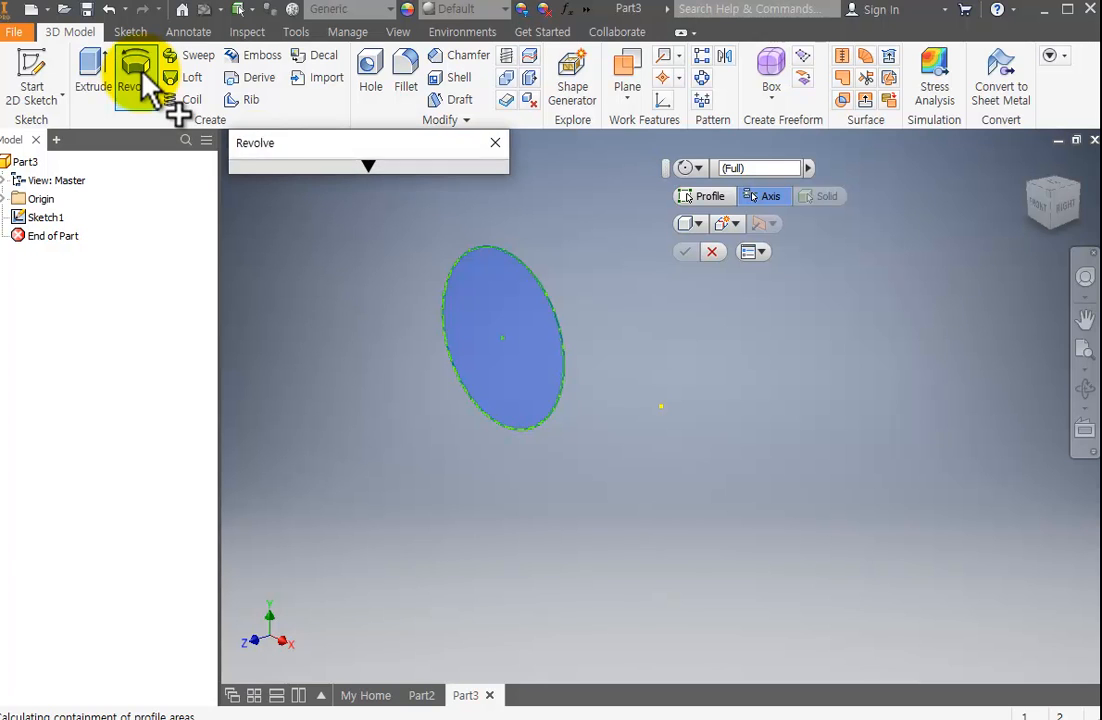
click(370, 167)
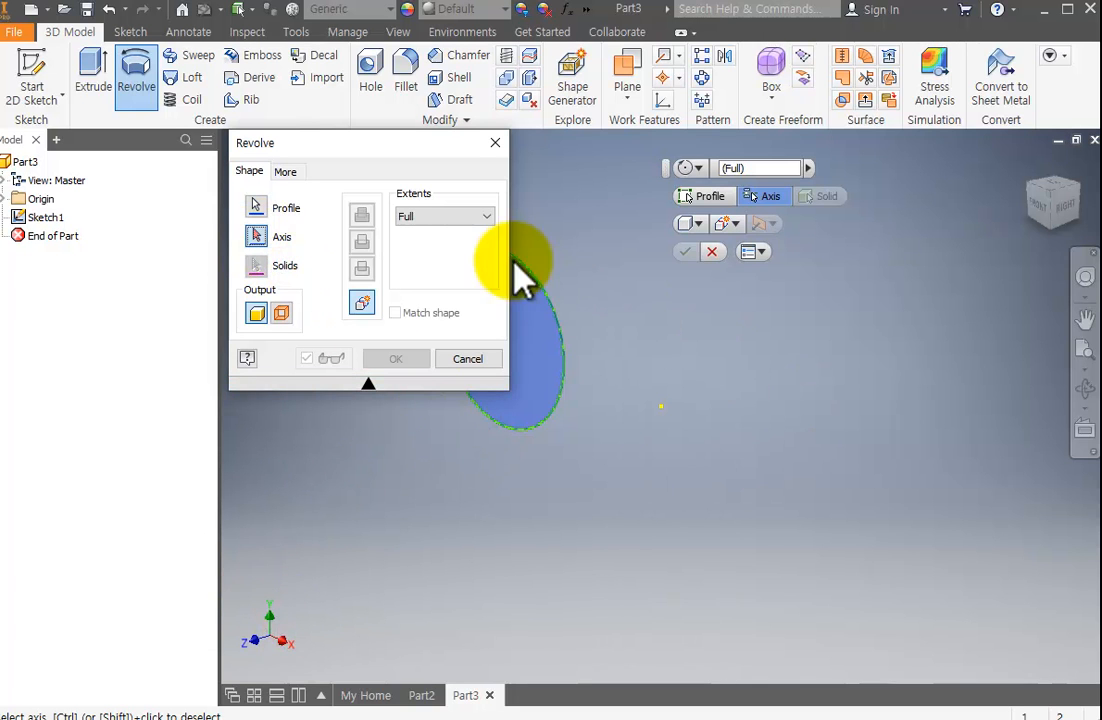
scroll(590, 390, down, 3)
middle_drag(590, 390, 731, 378)
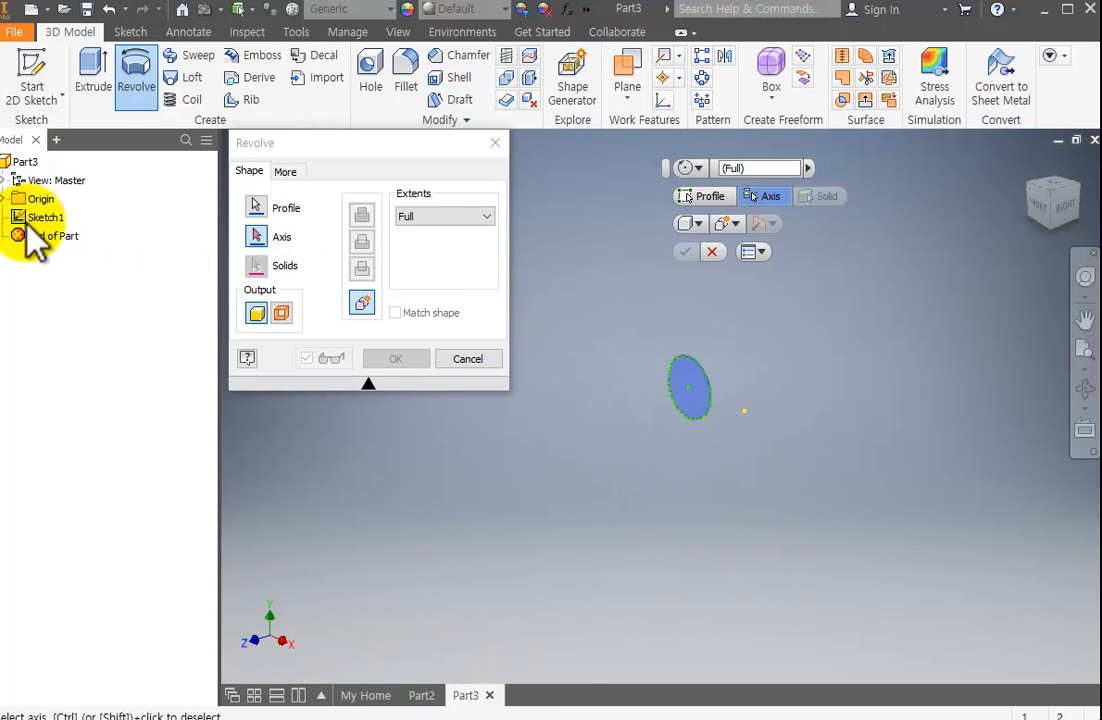
click(5, 199)
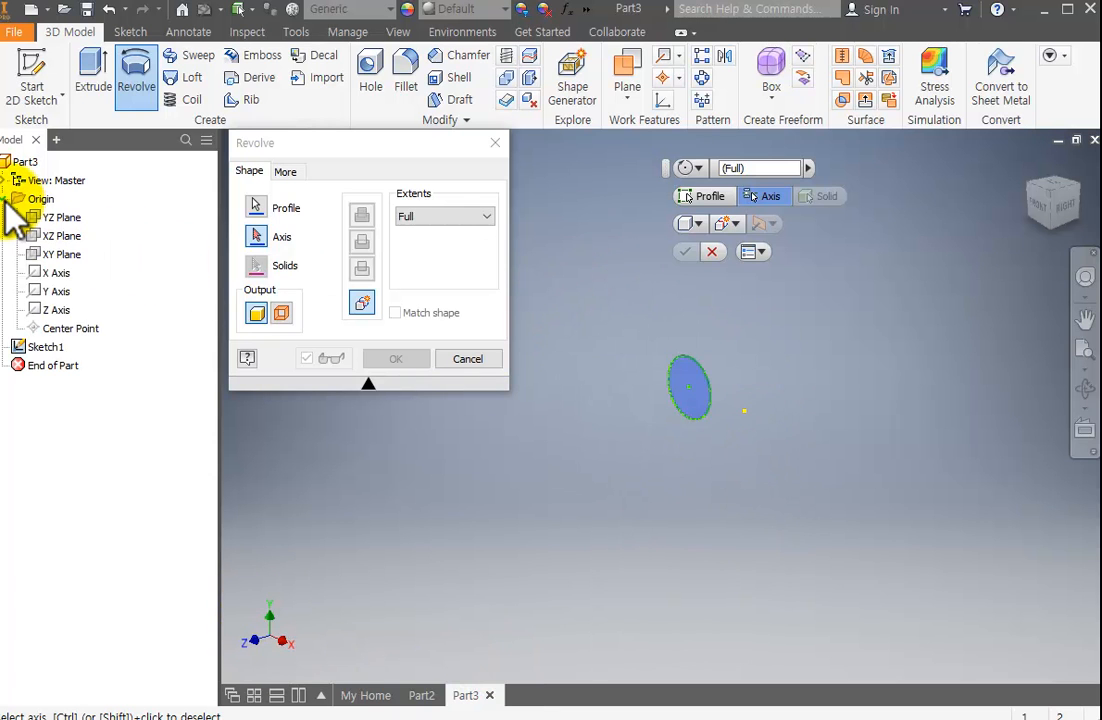
click(60, 291)
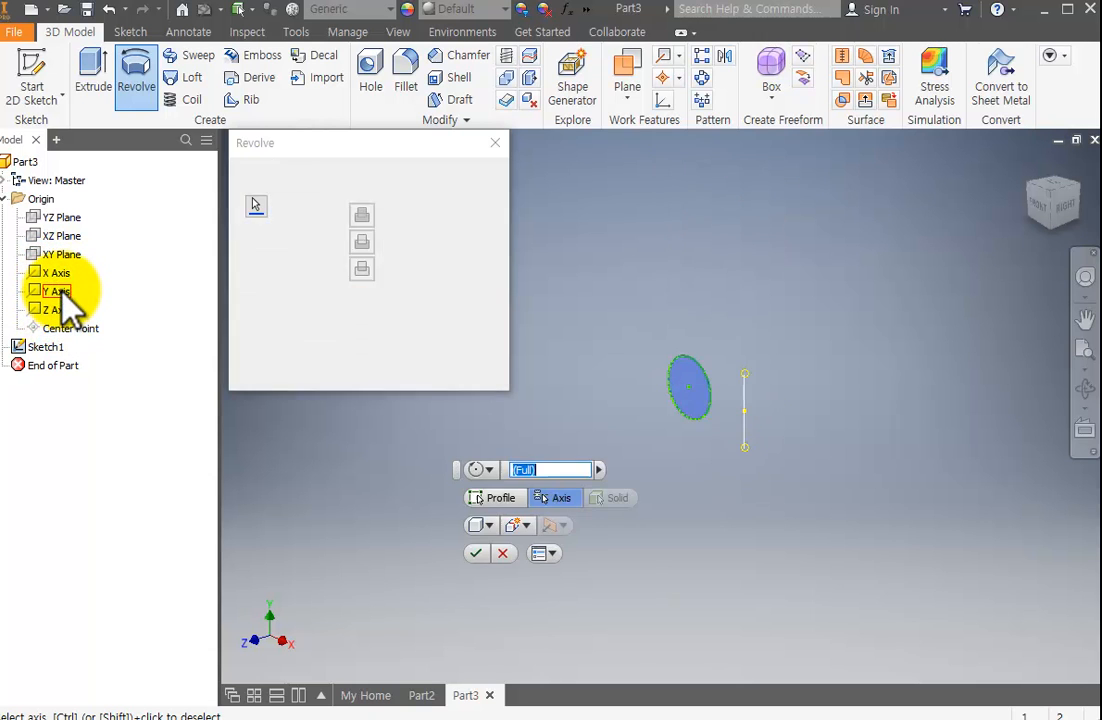
scroll(805, 290, up, 5)
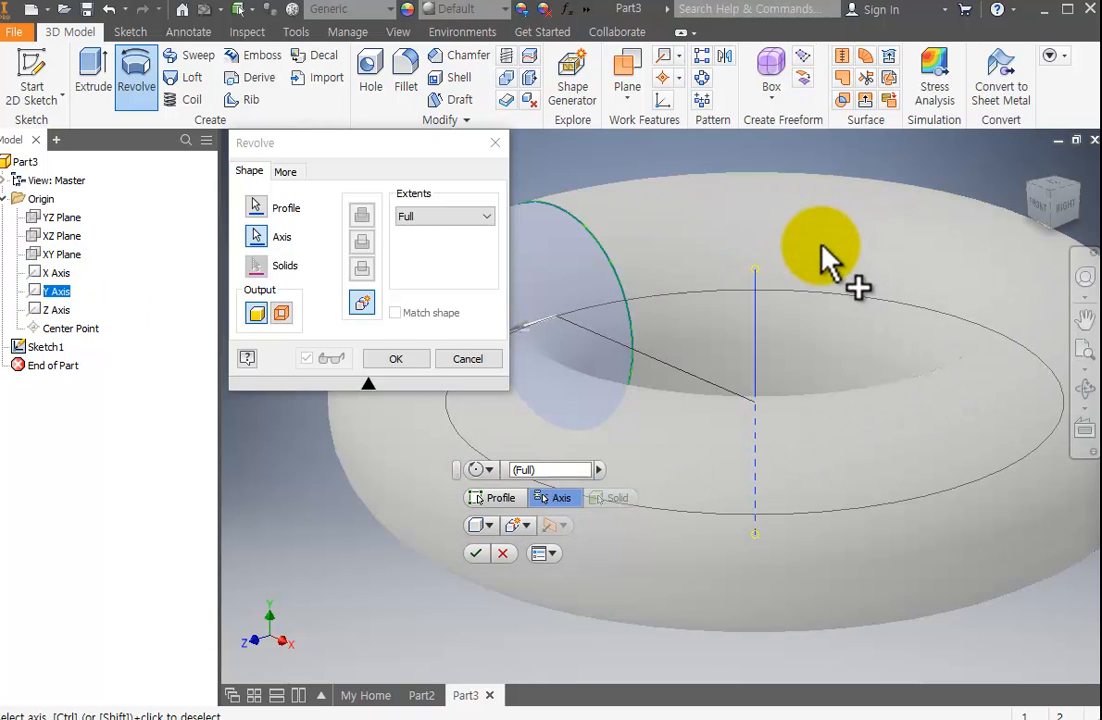
scroll(750, 330, down, 5)
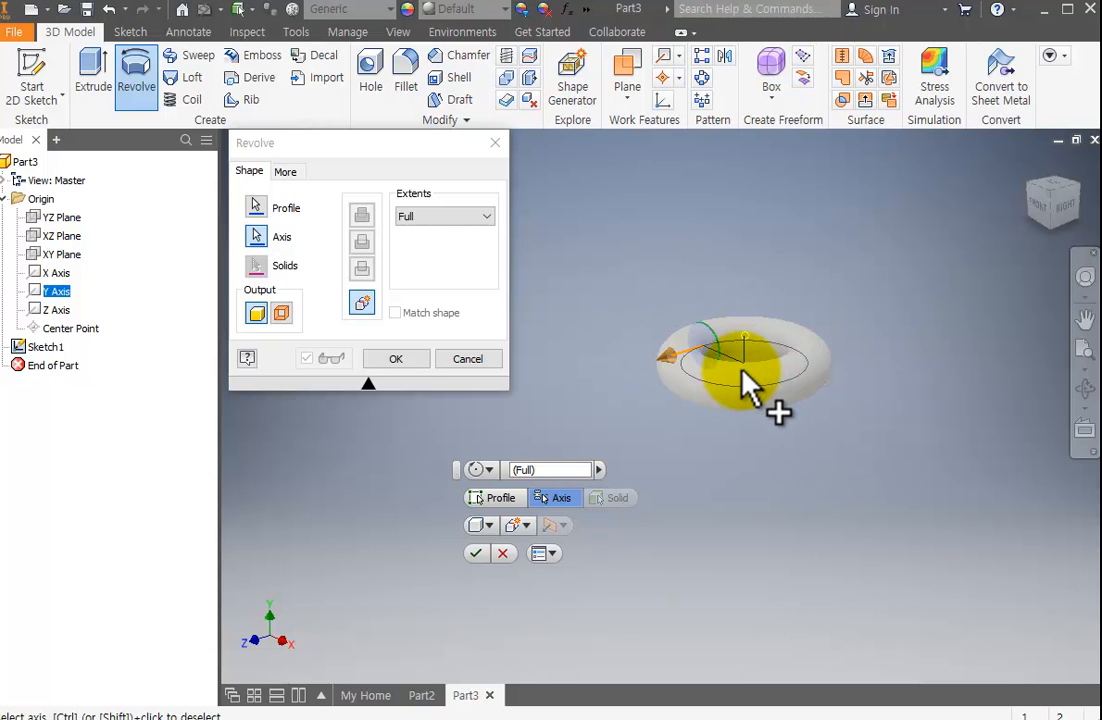
key(Escape)
Edit Sketch1 to add a vertical line across the circle through its center, and finish the sketch.
mouse_move(707, 357)
middle_down()
mouse_move(975, 385)
mouse_move(722, 360)
middle_up()
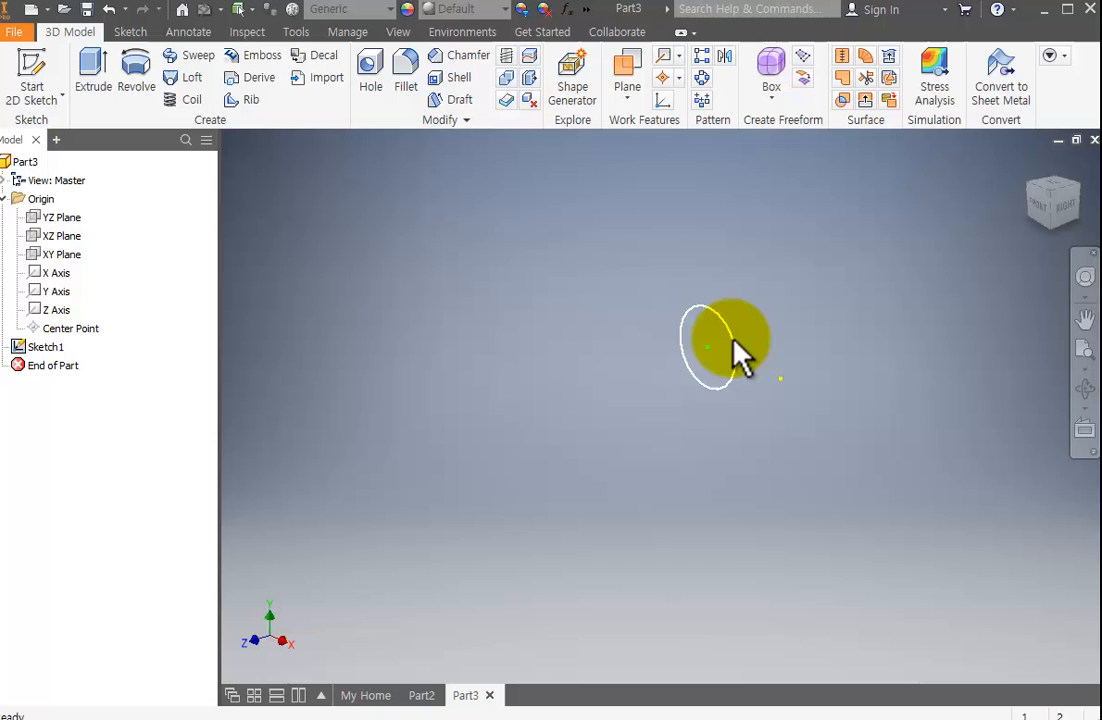
click(55, 346)
right_click(55, 346)
click(100, 386)
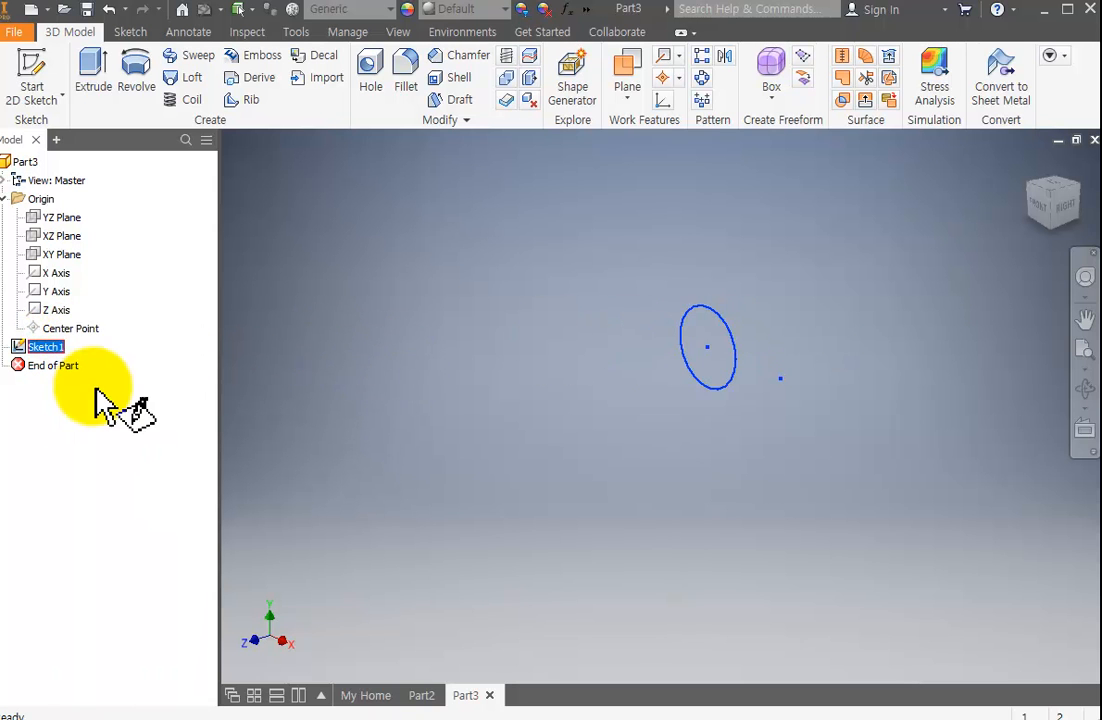
scroll(642, 397, up, 3)
mouse_move(650, 397)
middle_down()
mouse_move(814, 357)
mouse_move(645, 357)
middle_up()
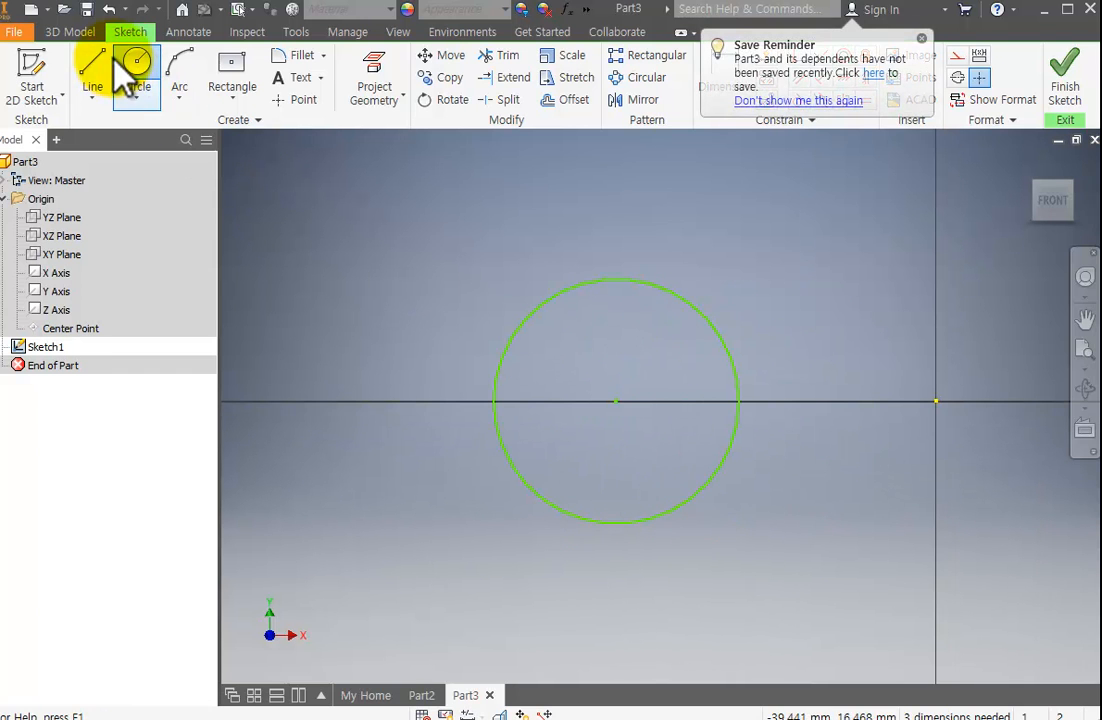
click(91, 75)
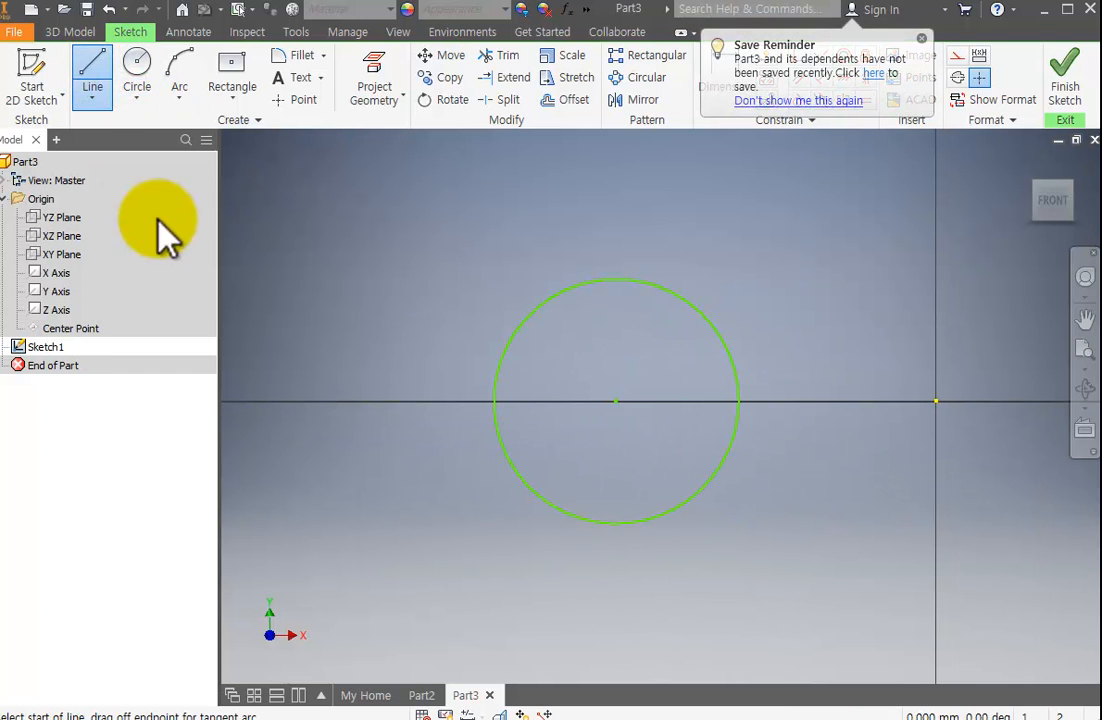
click(620, 279)
double_click(616, 521)
key(Escape)
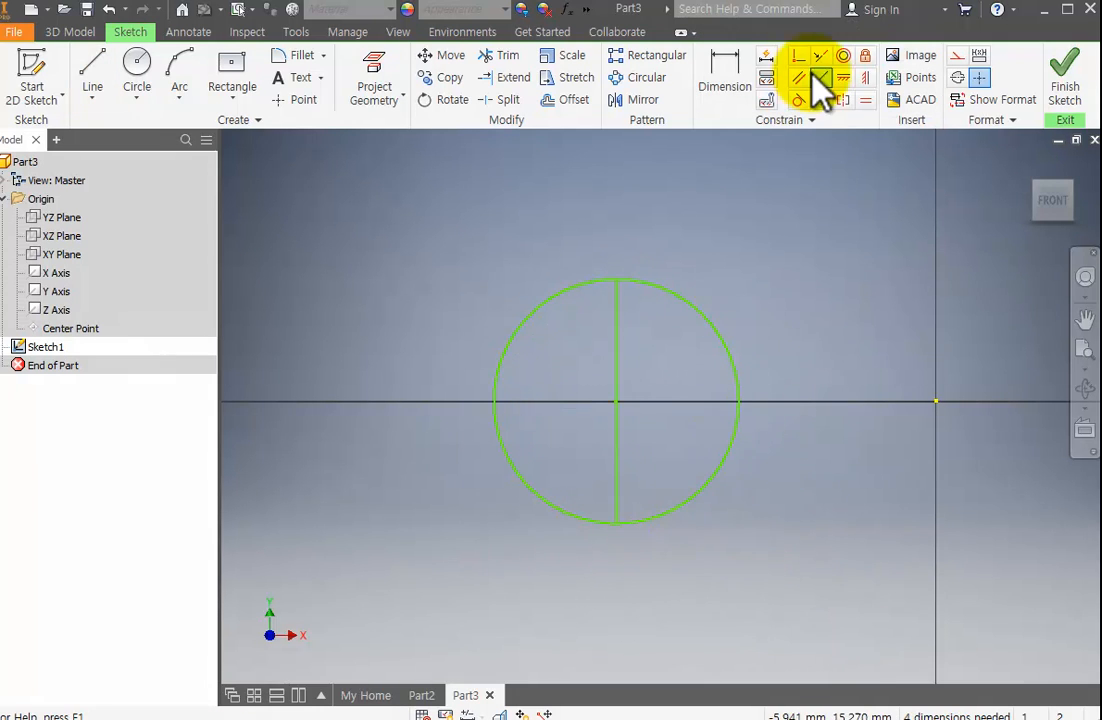
scroll(647, 234, down, 5)
scroll(622, 290, up, 2)
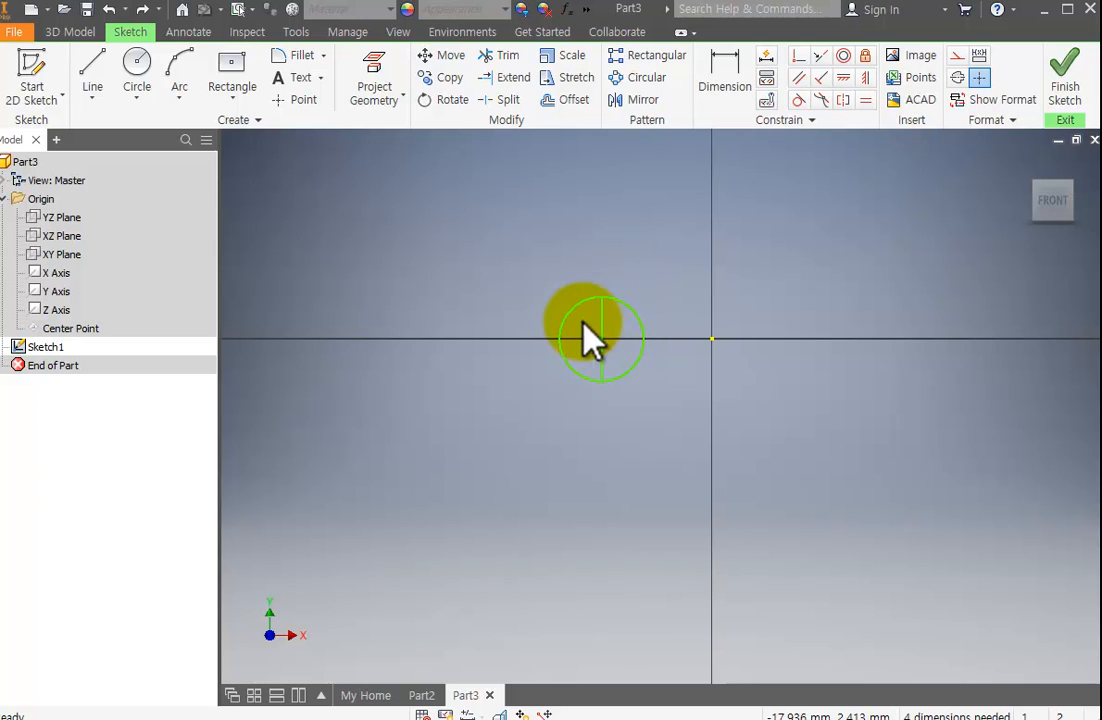
click(1065, 80)
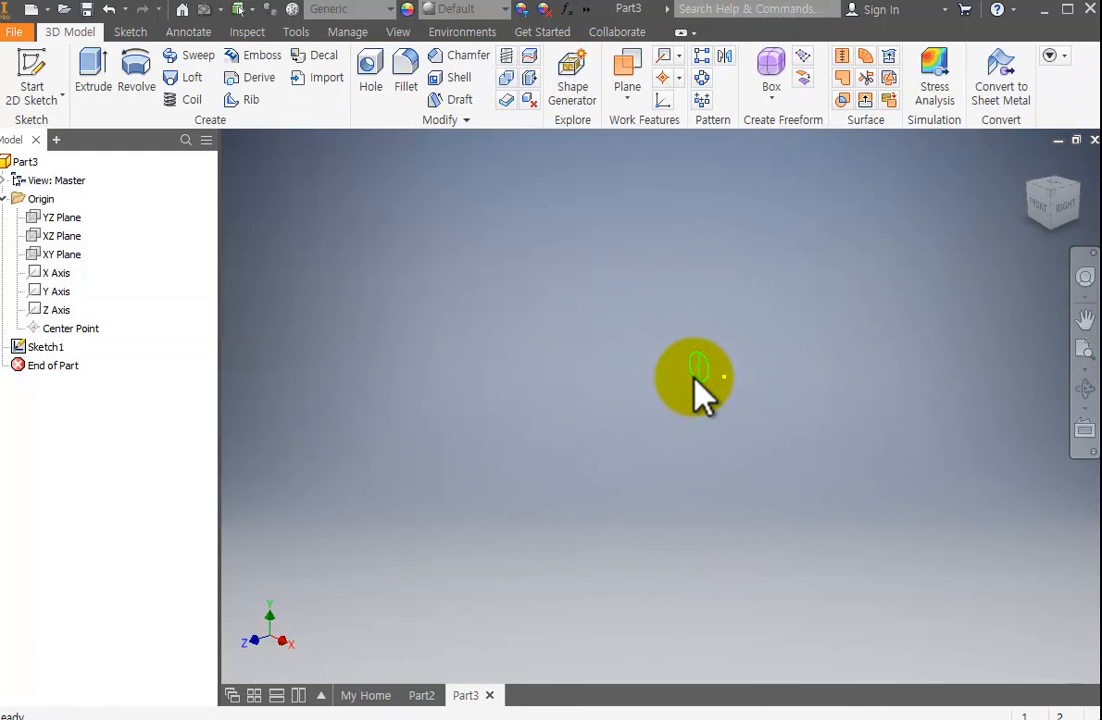
Revolve the circle profile fully about its vertical center line as a solid and inspect the result from another angle.
click(132, 80)
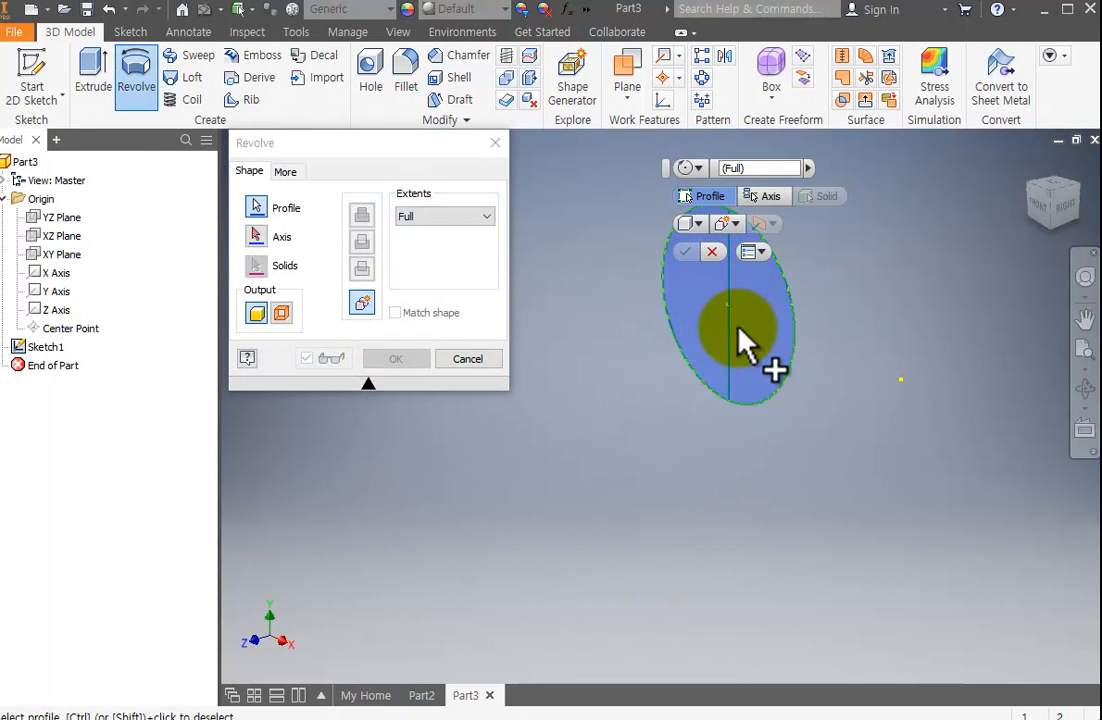
click(262, 237)
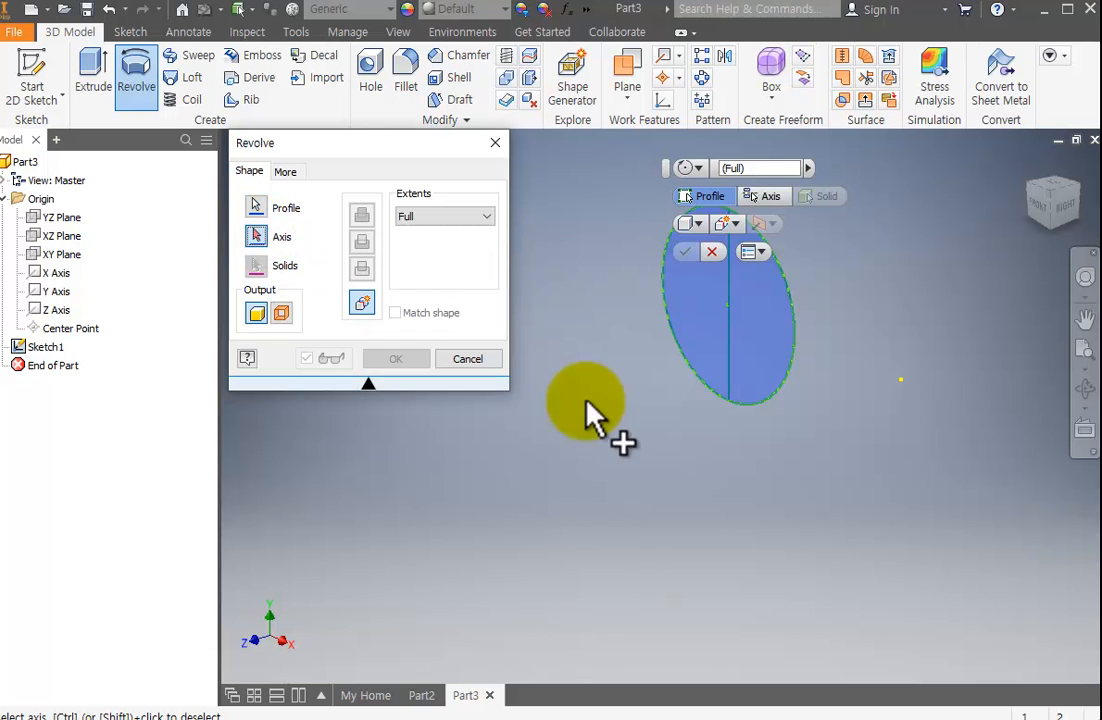
click(729, 325)
click(392, 360)
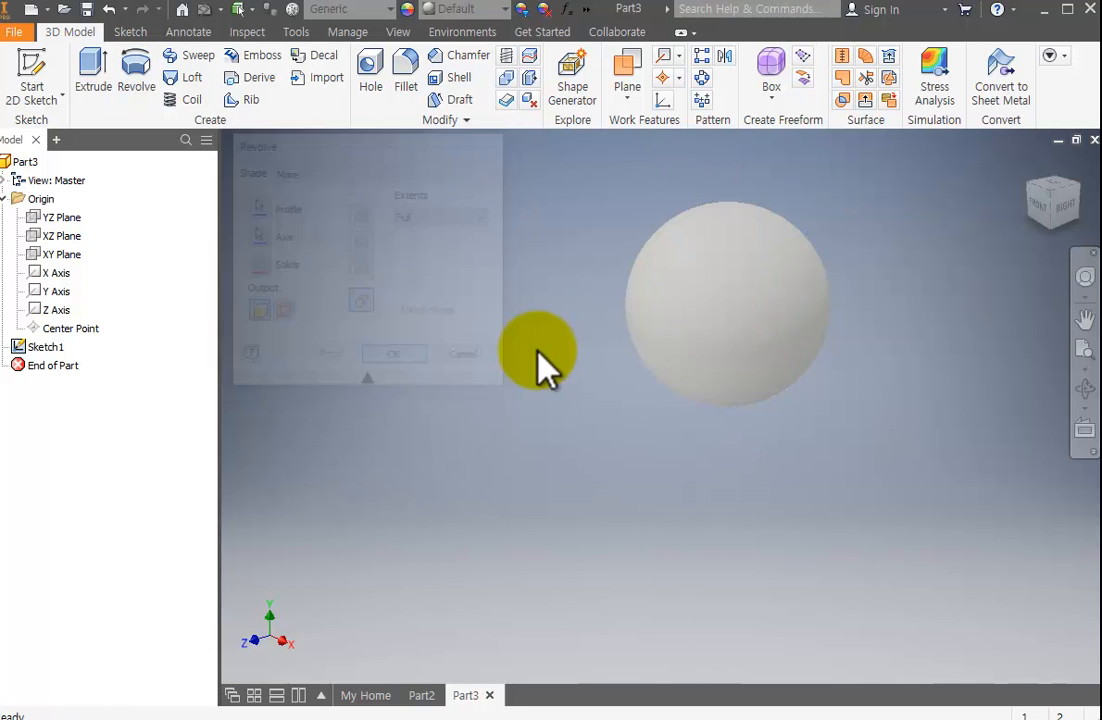
middle_drag(738, 300, 707, 365)
click(1085, 390)
mouse_move(780, 440)
mouse_down()
mouse_move(708, 472)
mouse_move(888, 428)
mouse_move(643, 322)
mouse_move(748, 457)
mouse_move(793, 450)
mouse_up()
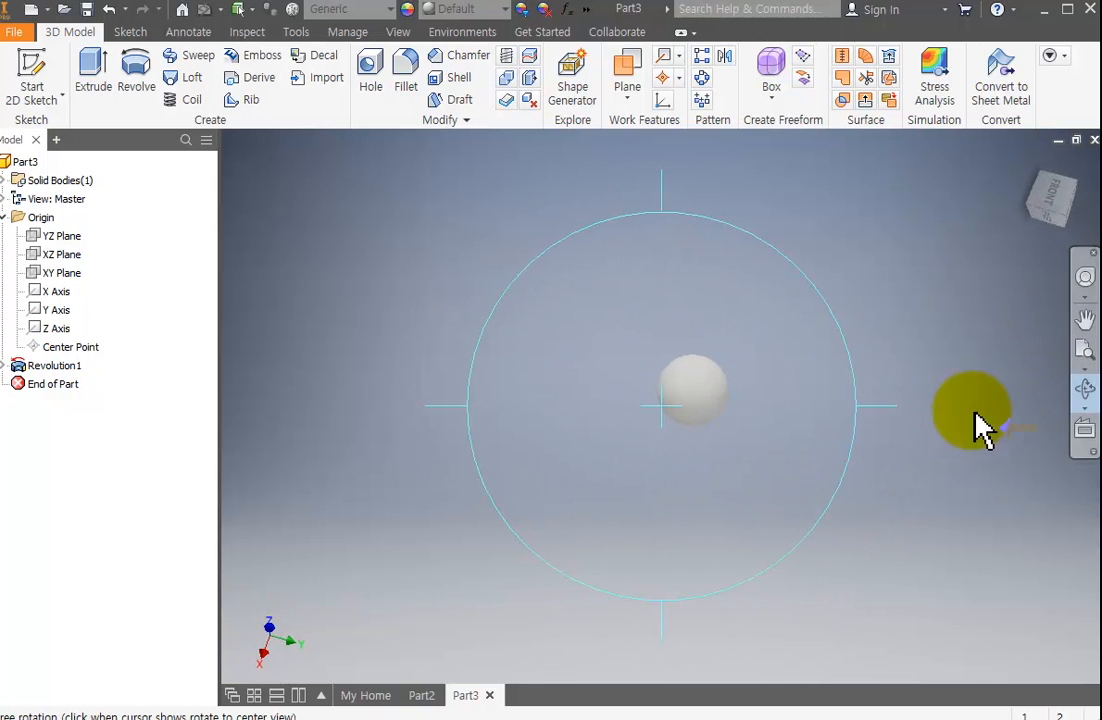
key(Escape)
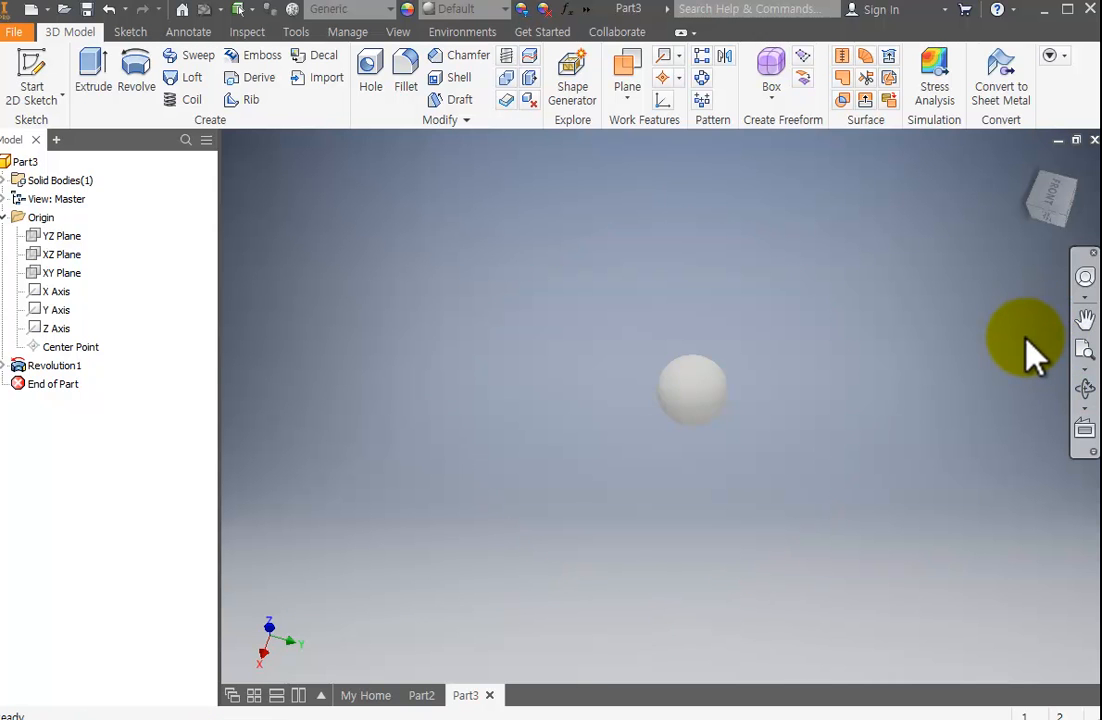
Undo the revolve and the vertical line in Sketch1, keeping the circle.
key(ctrl+z)
key(ctrl+z)
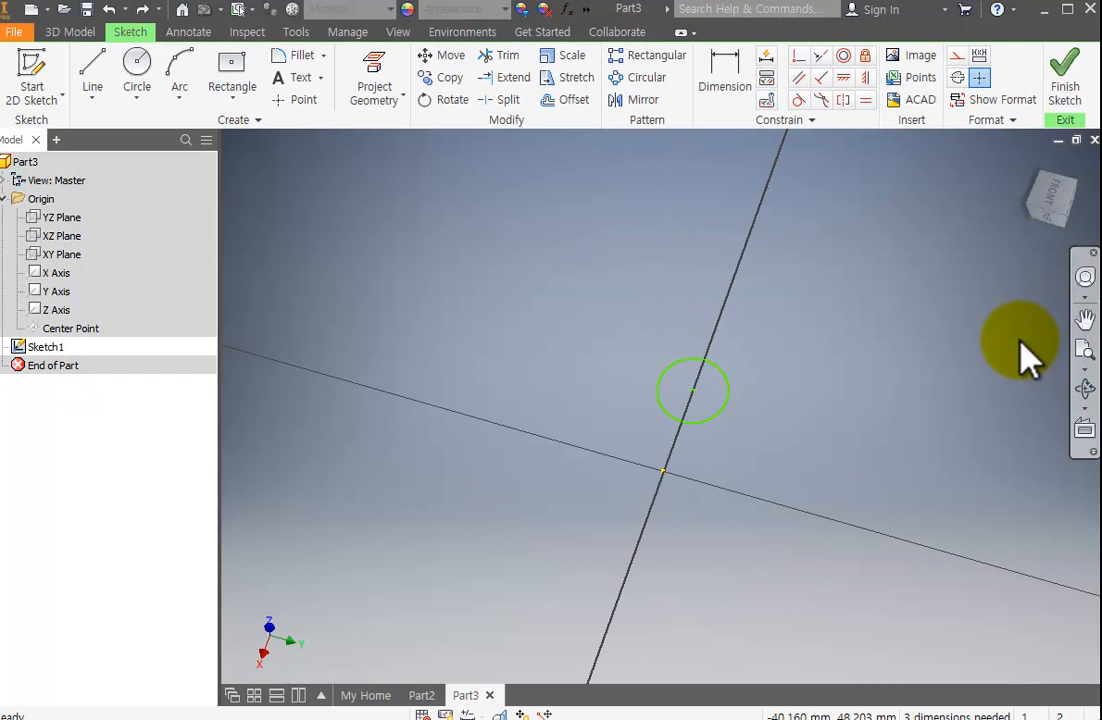
key(ctrl+z)
key(ctrl+z)
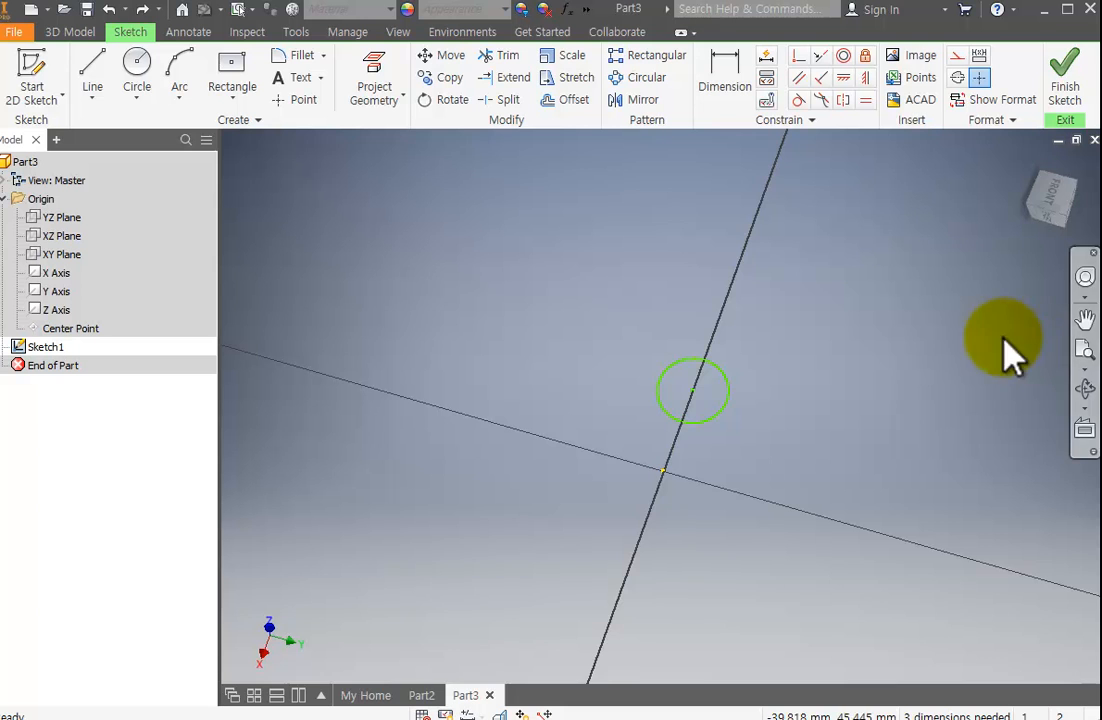
middle_drag(979, 352, 889, 345)
click(1083, 387)
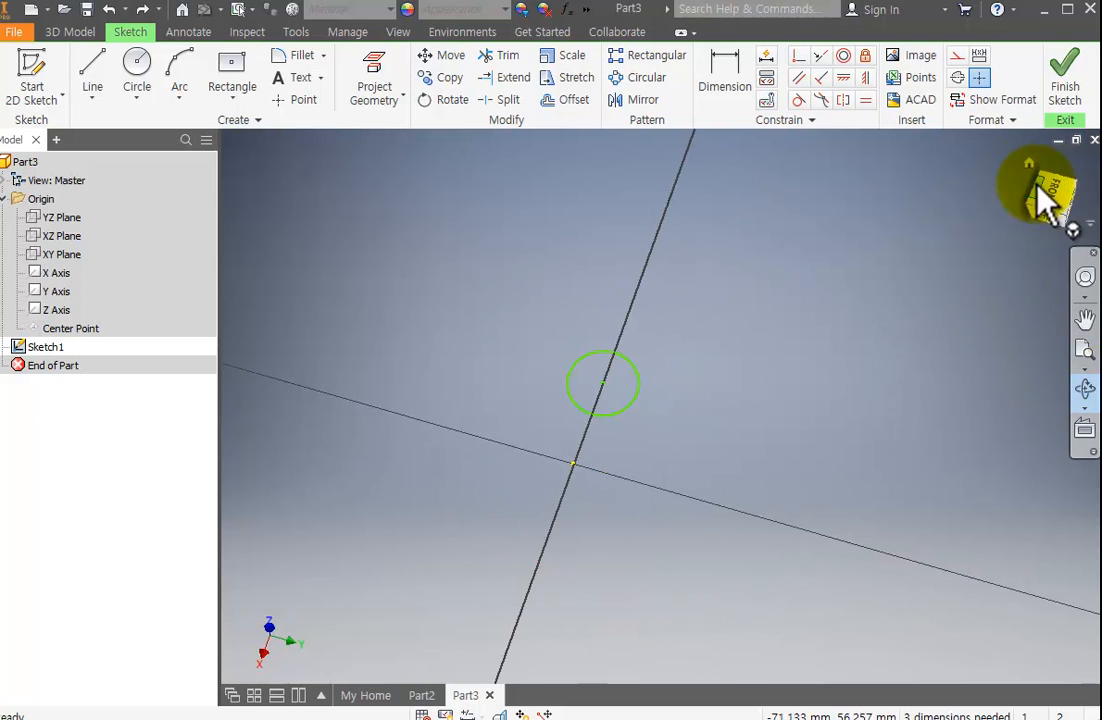
click(1077, 182)
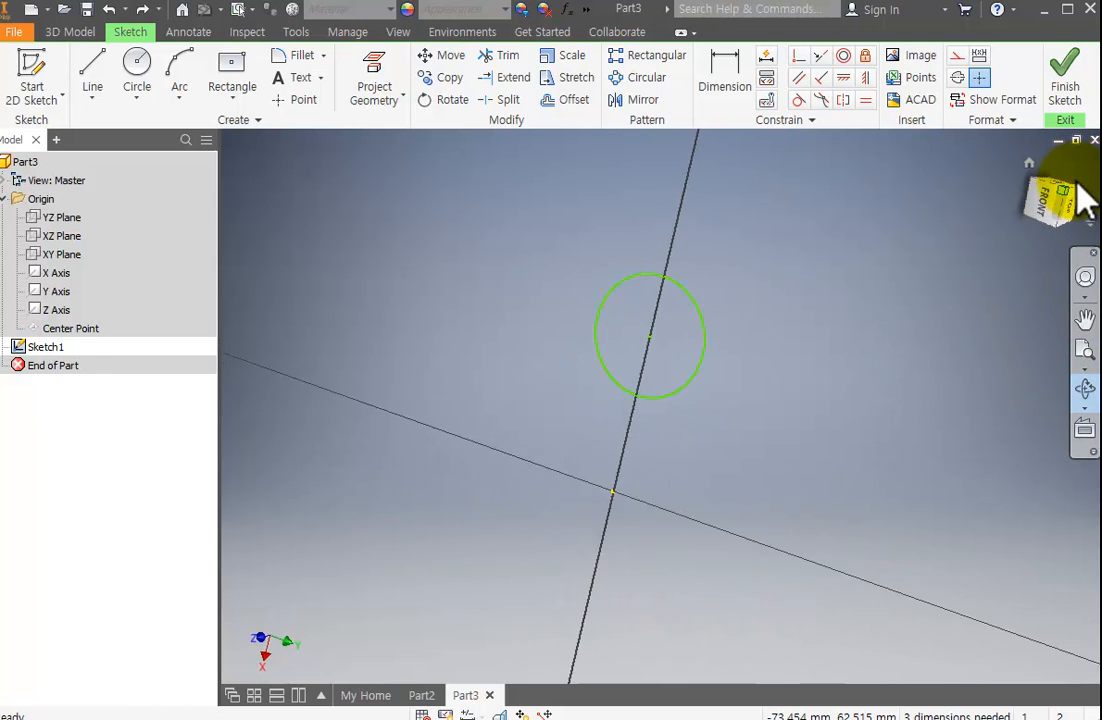
click(1081, 186)
click(1081, 185)
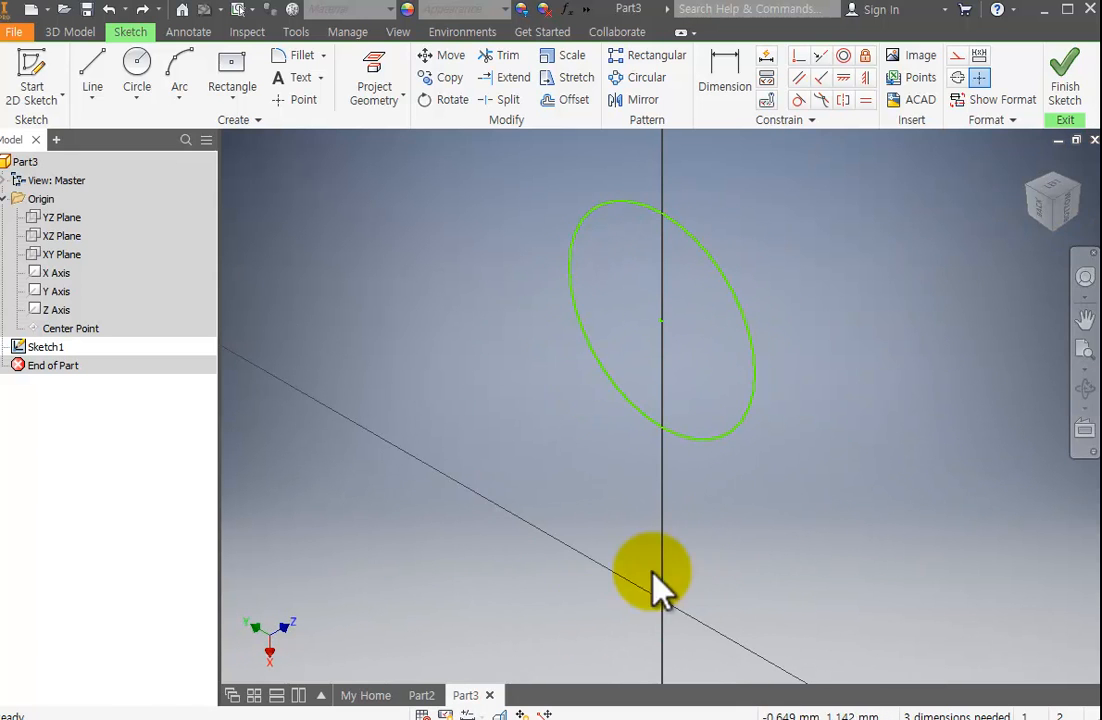
scroll(610, 512, down, 2)
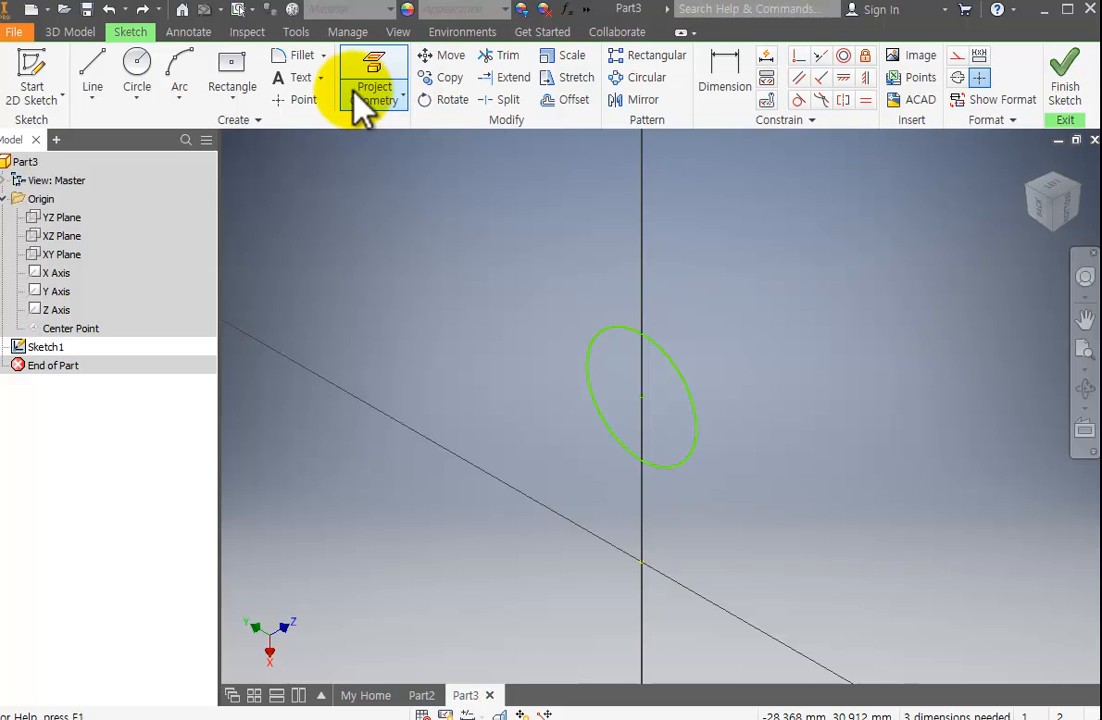
Switch to the Part2 die and create a work plane offset about 30.16 mm outward from its one-pip face.
click(428, 695)
middle_drag(784, 390, 590, 361)
scroll(594, 364, up, 3)
scroll(596, 368, down, 4)
scroll(598, 378, up, 2)
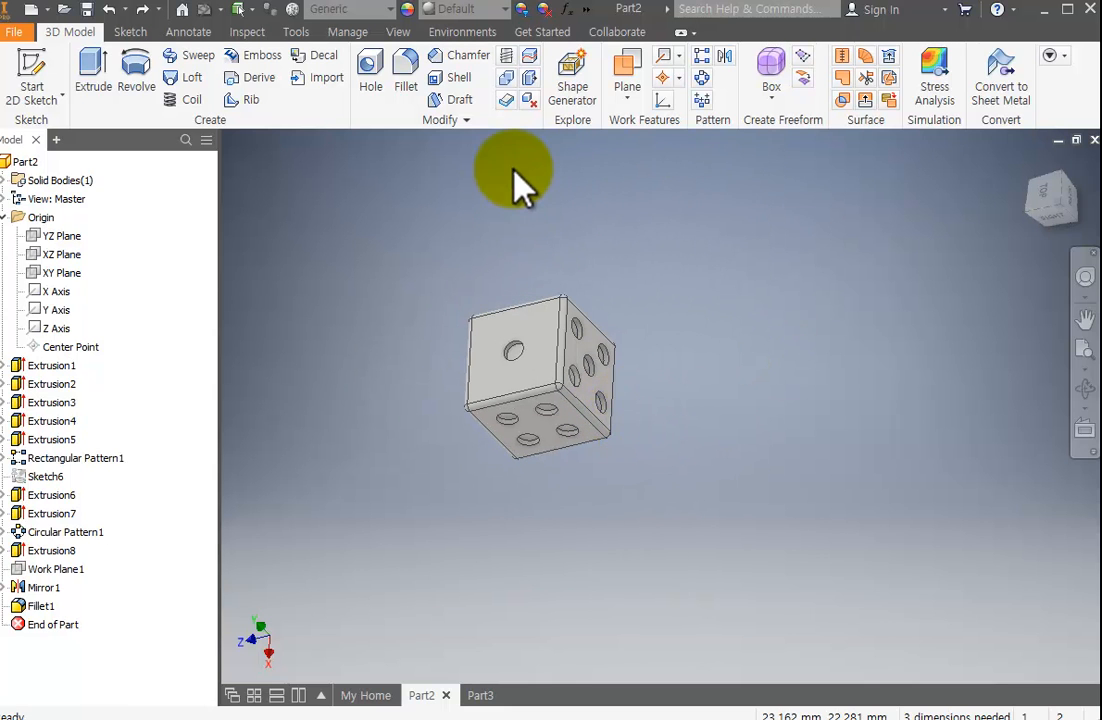
click(628, 70)
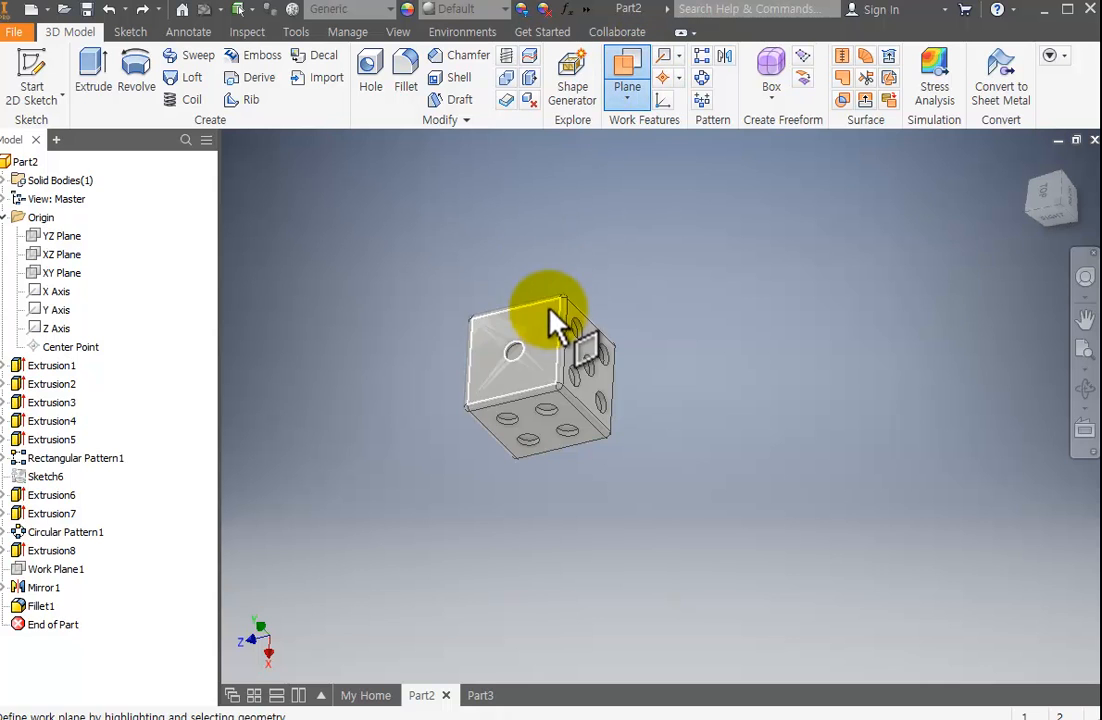
drag(560, 340, 350, 250)
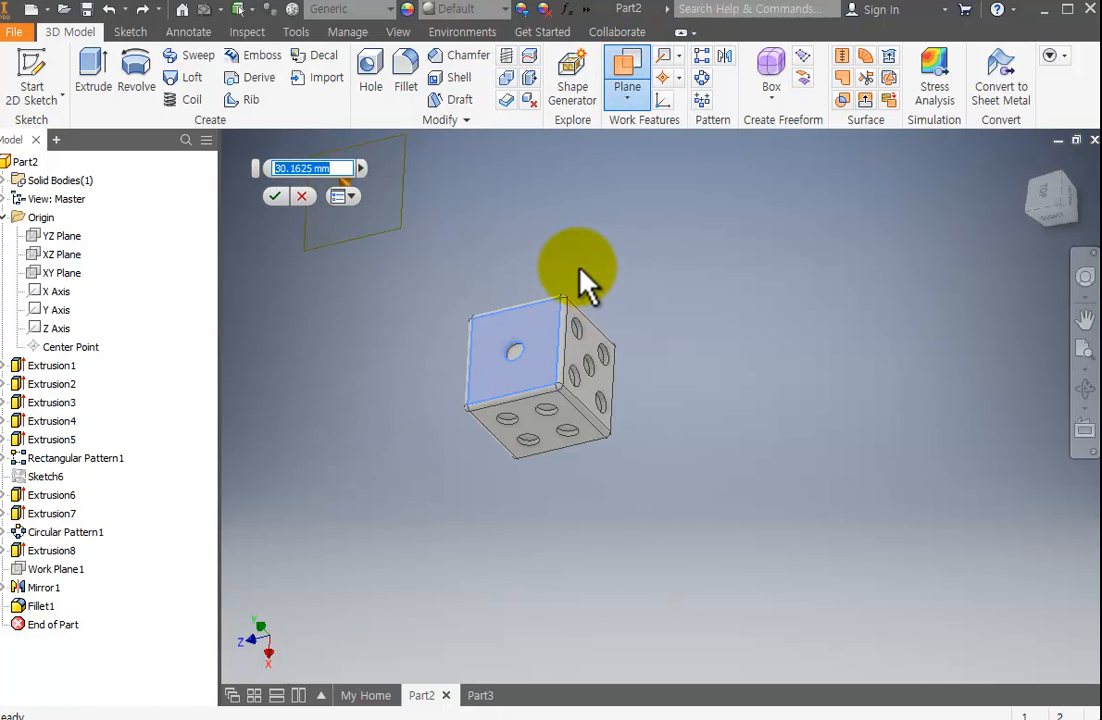
click(276, 196)
Start a new 2D sketch on the offset work plane beyond the die's one-pip face.
middle_drag(561, 295, 895, 282)
click(1085, 388)
drag(850, 390, 738, 320)
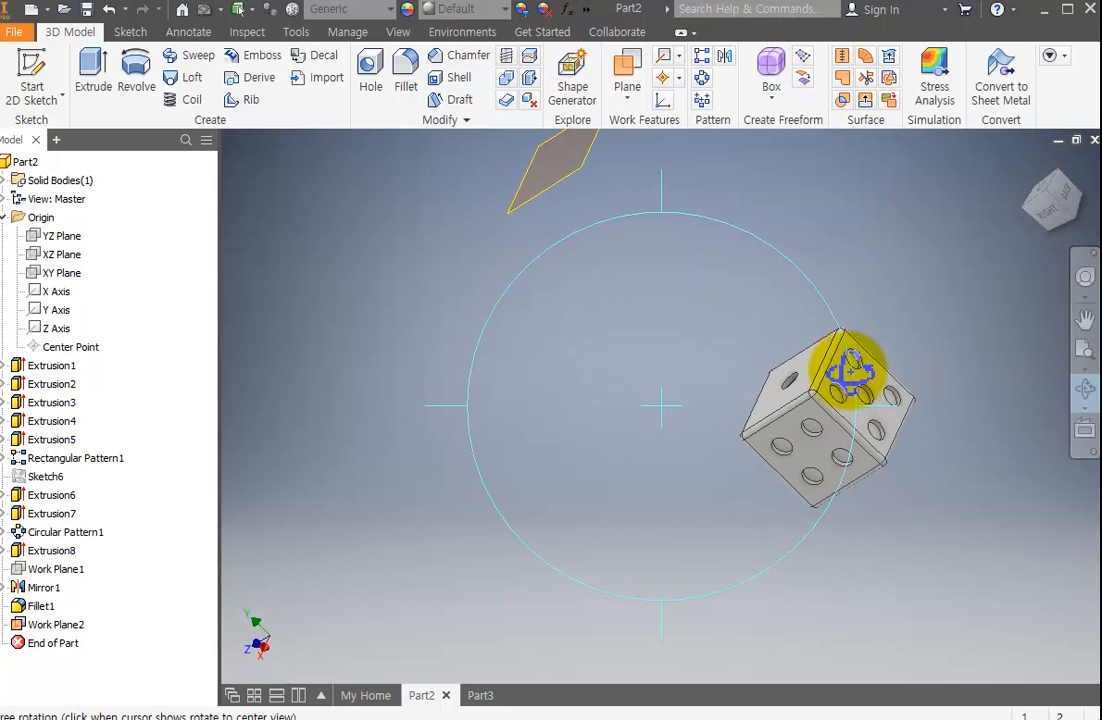
drag(772, 363, 598, 491)
drag(733, 458, 672, 284)
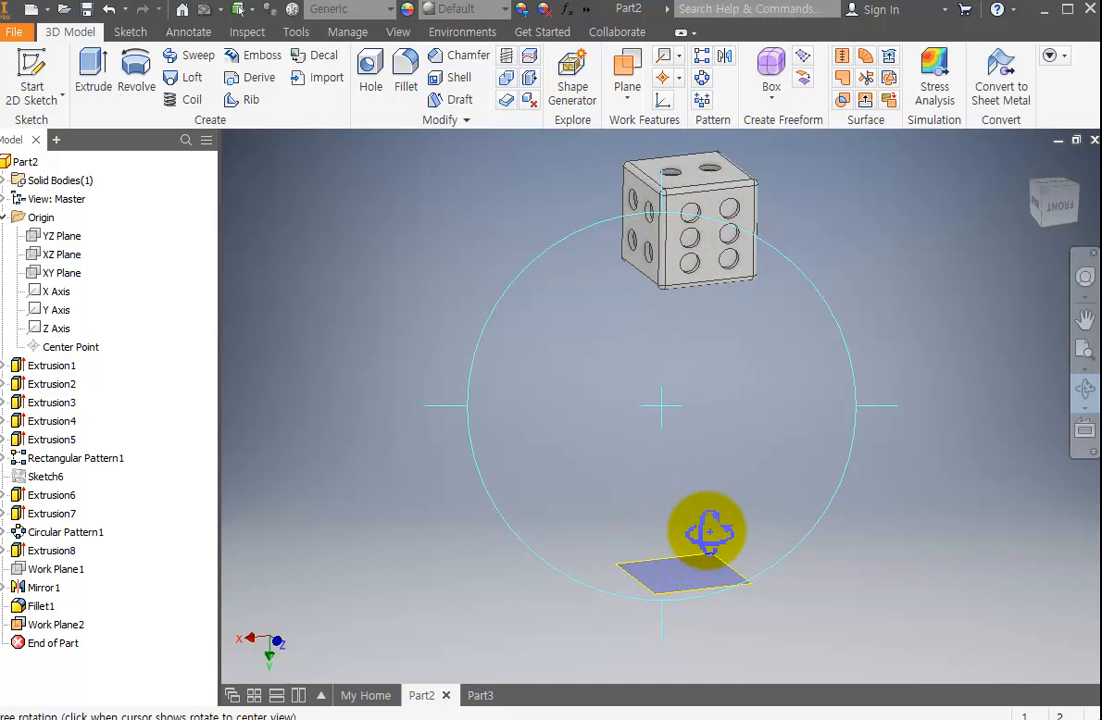
key(Escape)
click(683, 588)
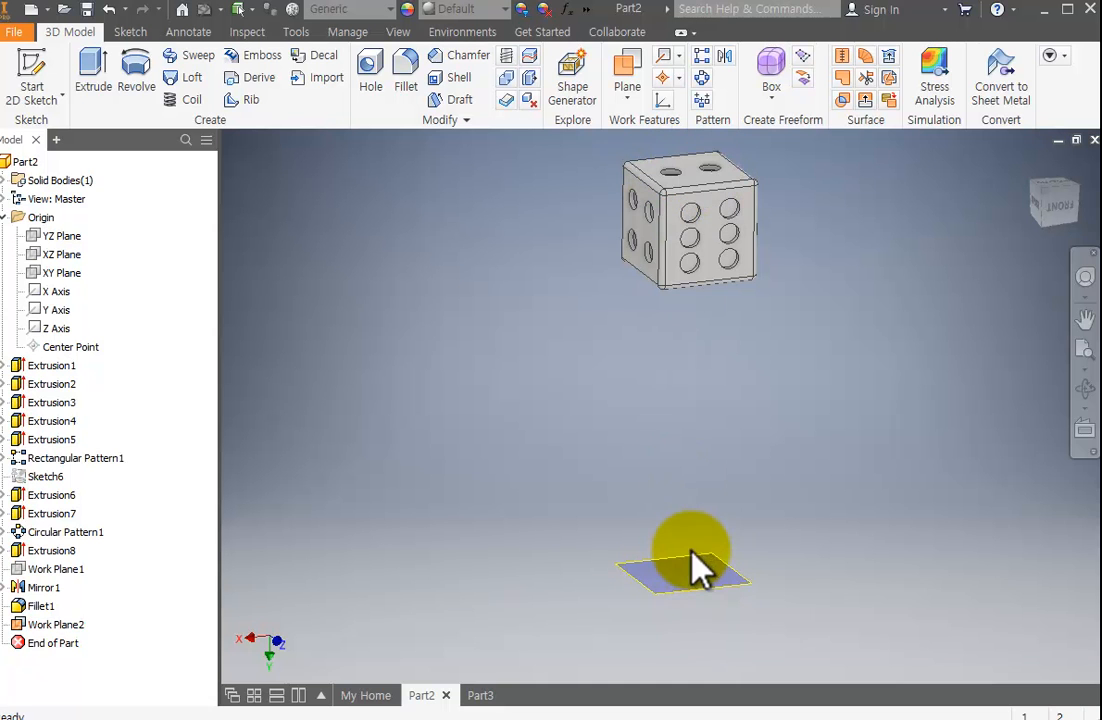
click(697, 570)
click(30, 85)
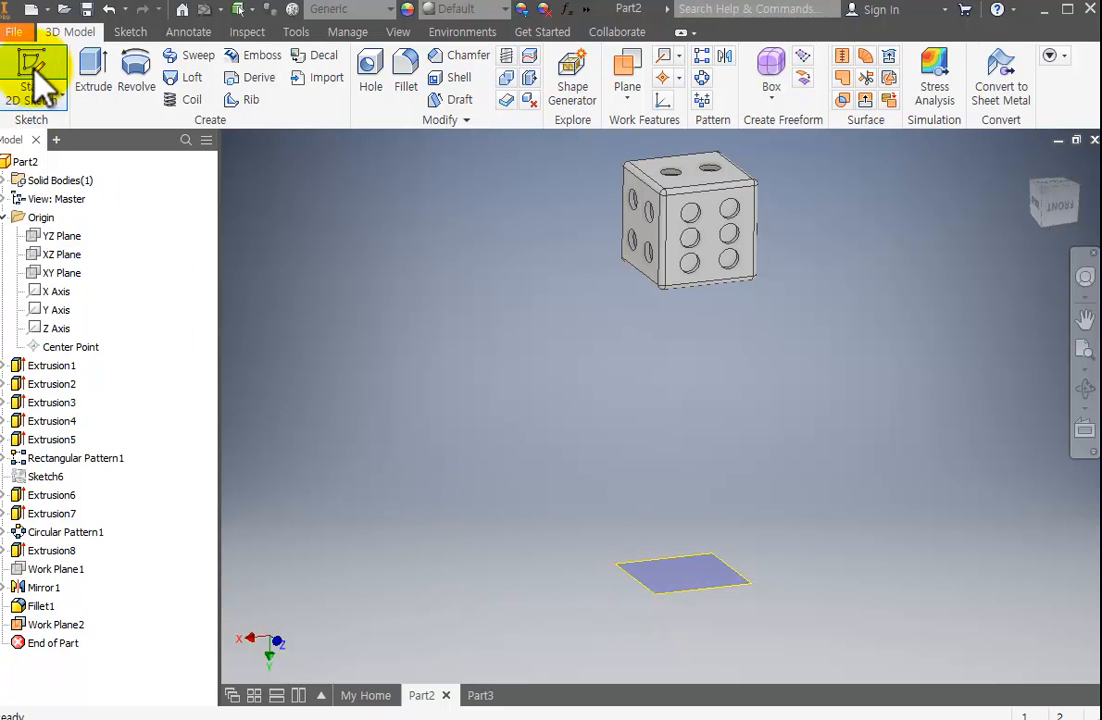
click(684, 590)
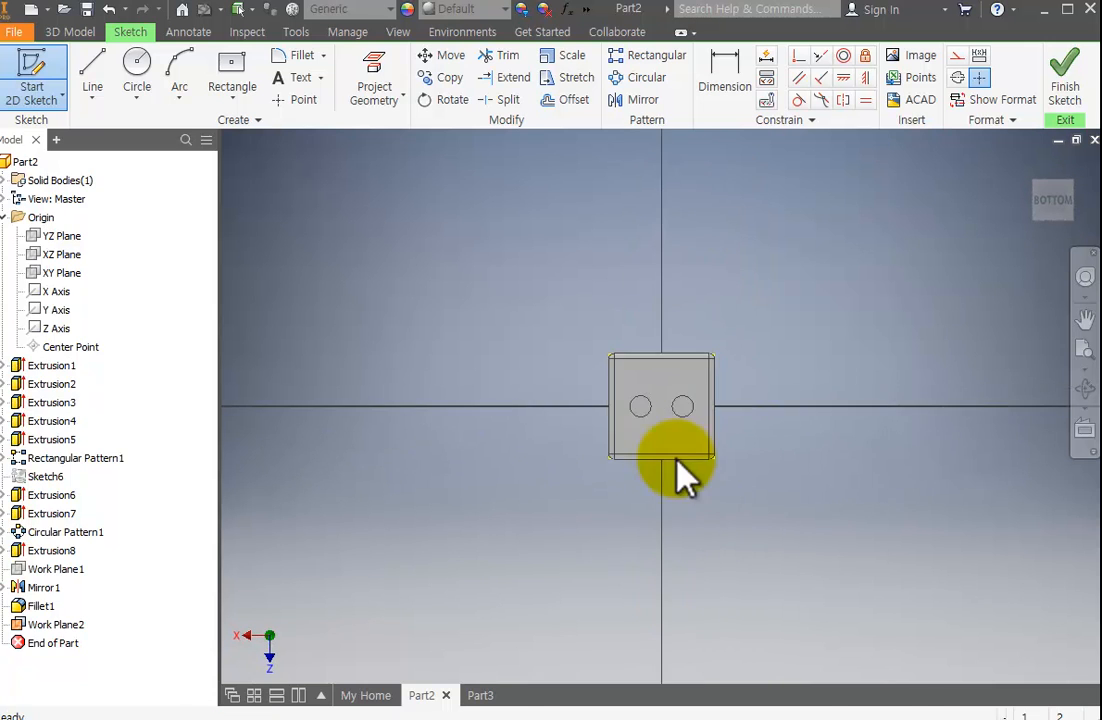
Project the die's one-pip face, including its outline and pip circle, into the sketch on the offset plane.
click(1085, 388)
mouse_move(544, 487)
mouse_down()
mouse_move(595, 329)
mouse_move(622, 327)
mouse_move(883, 468)
mouse_up()
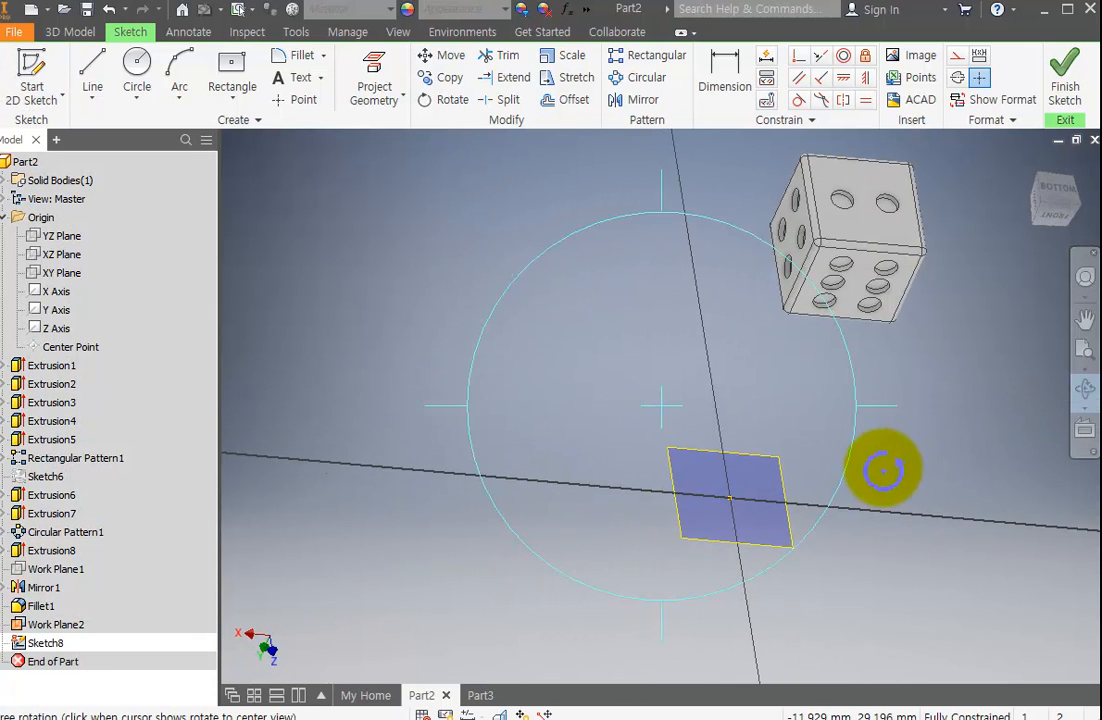
key(Escape)
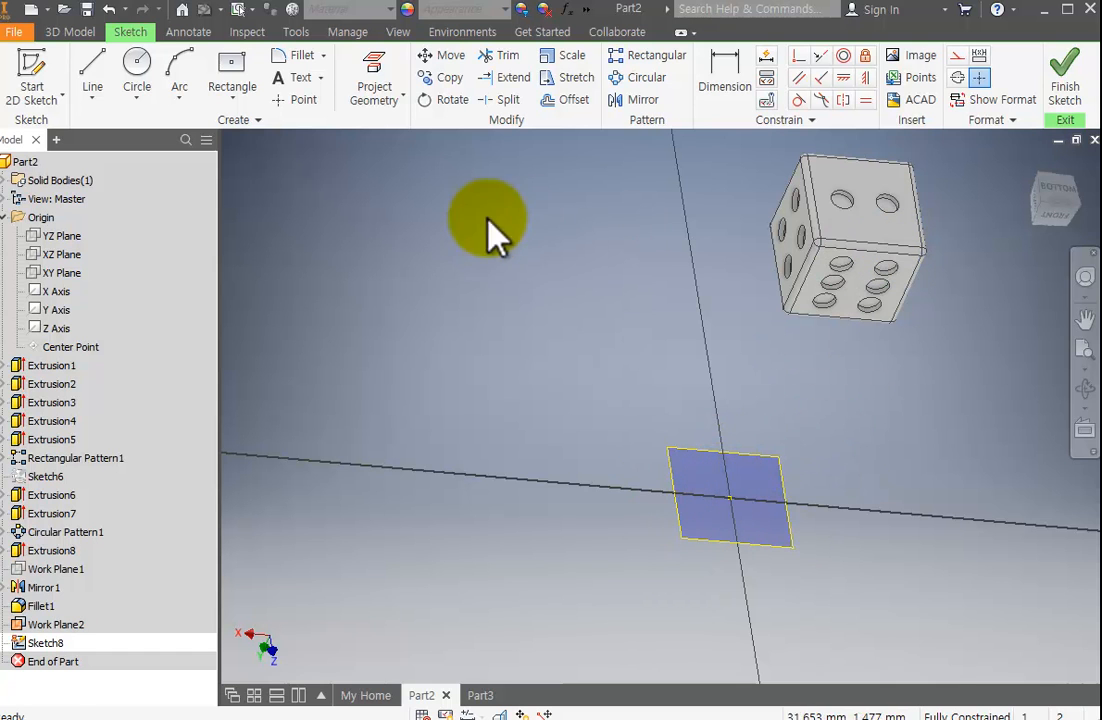
click(372, 60)
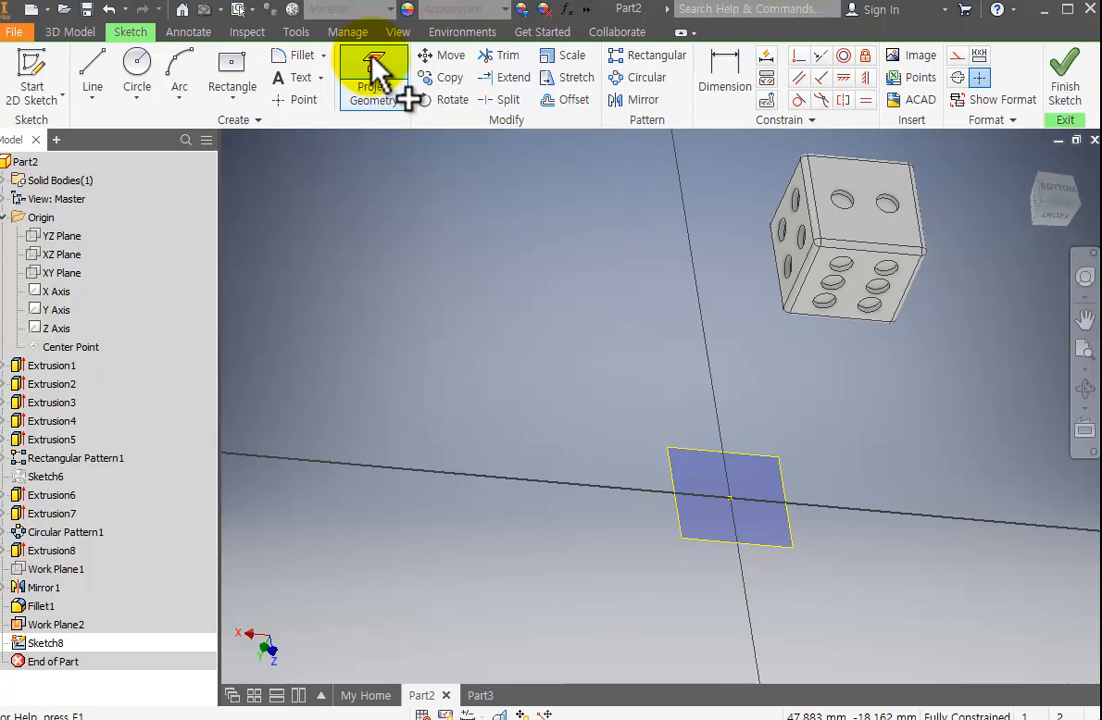
click(1085, 388)
mouse_move(905, 394)
mouse_down()
mouse_move(733, 410)
mouse_move(960, 190)
mouse_up()
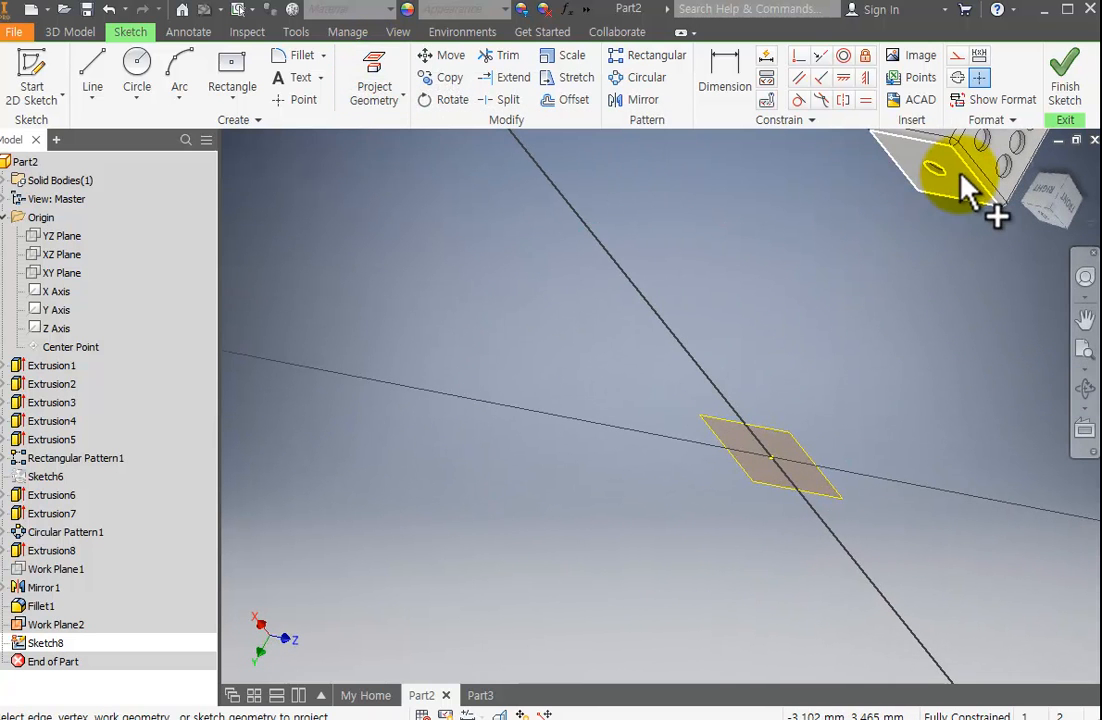
click(956, 171)
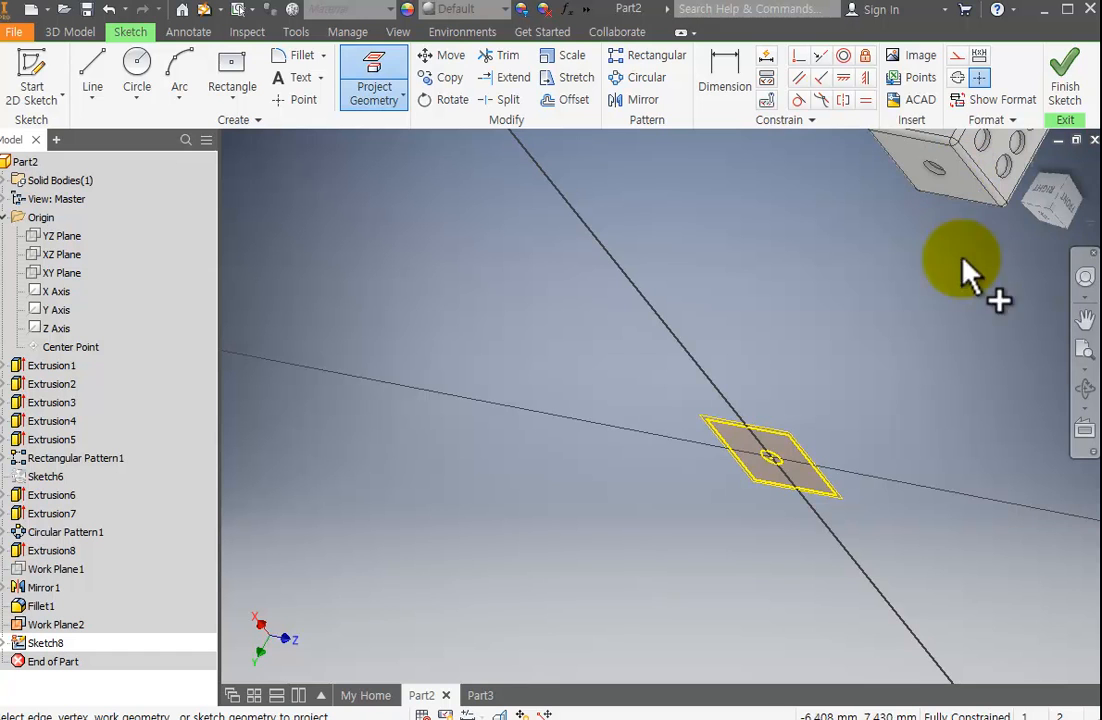
Examine the projected face outline and pip circle on the offset plane up close and against the die.
click(1086, 388)
mouse_move(758, 332)
mouse_down()
mouse_move(701, 418)
mouse_move(625, 490)
mouse_move(679, 546)
mouse_move(726, 485)
mouse_up()
scroll(726, 487, up, 5)
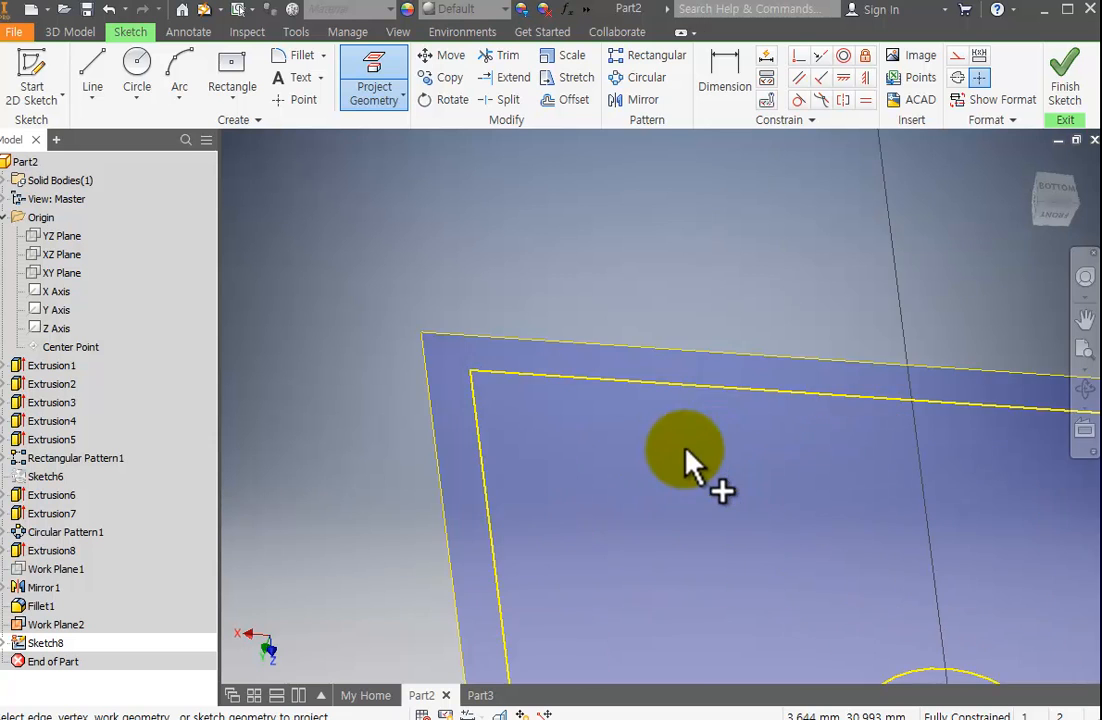
middle_drag(690, 472, 529, 302)
scroll(598, 332, down, 3)
middle_drag(730, 423, 648, 343)
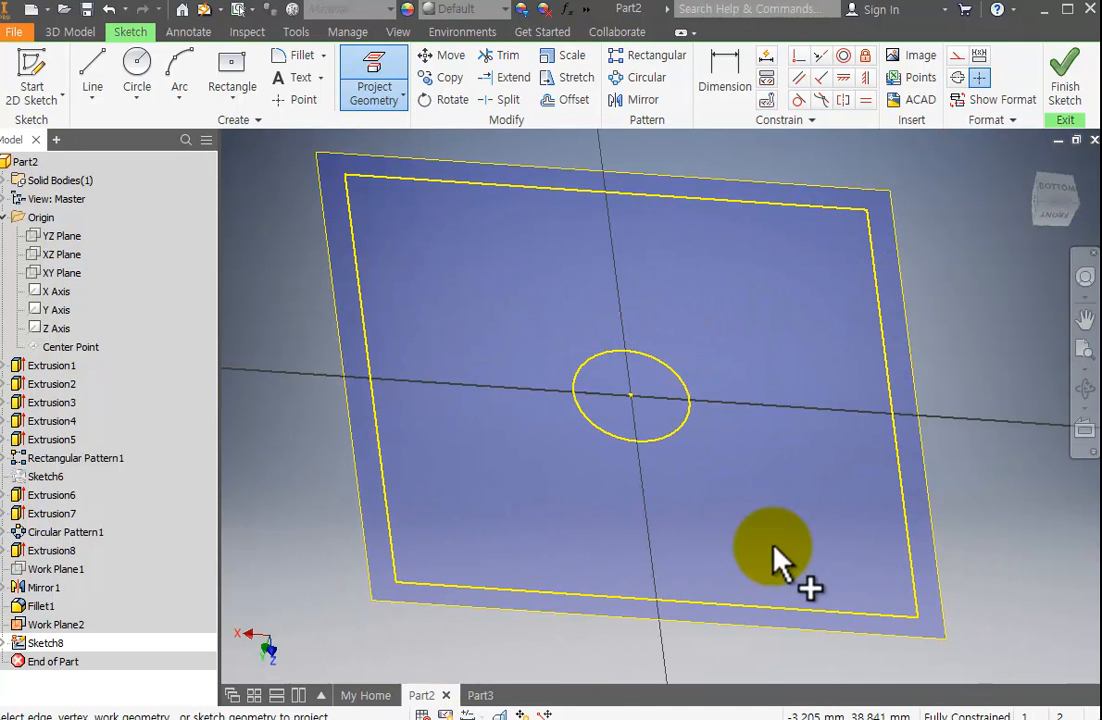
scroll(423, 585, down, 5)
scroll(620, 603, up, 6)
scroll(630, 548, down, 3)
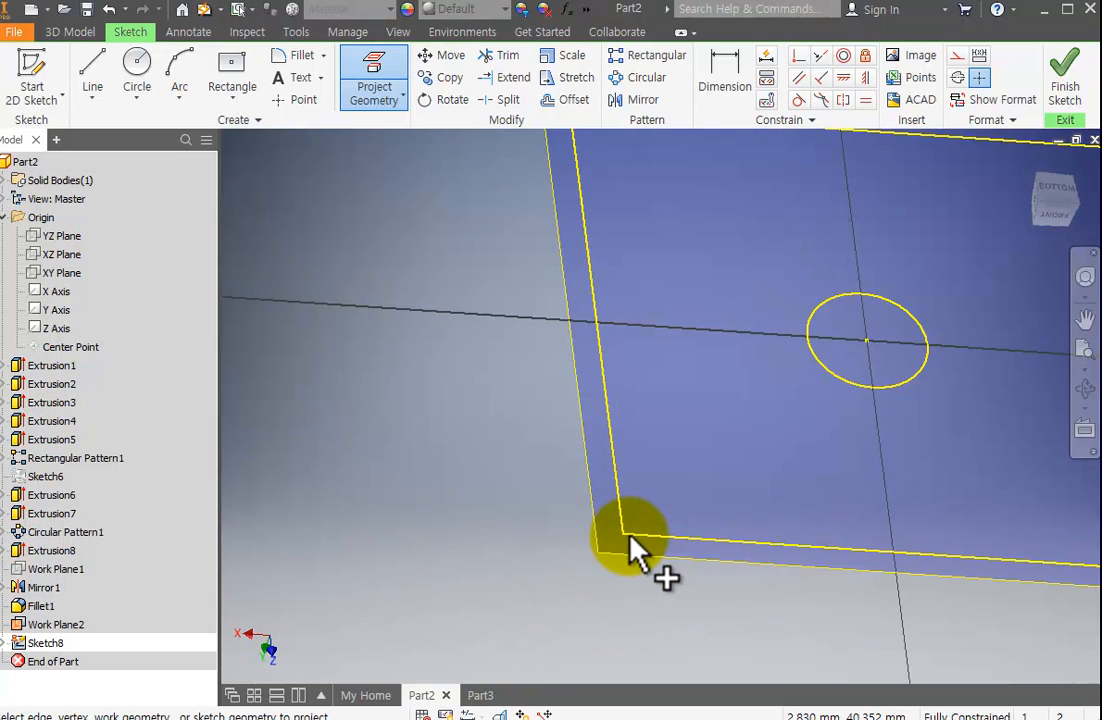
scroll(630, 548, down, 3)
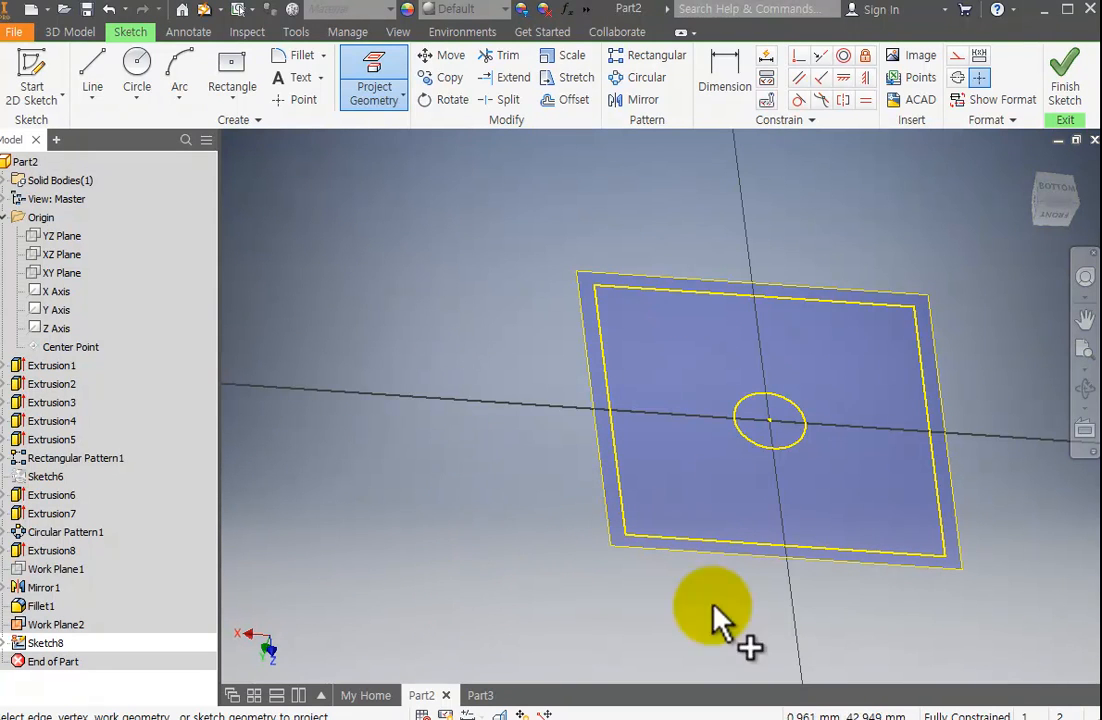
scroll(752, 482, up, 5)
scroll(757, 323, down, 10)
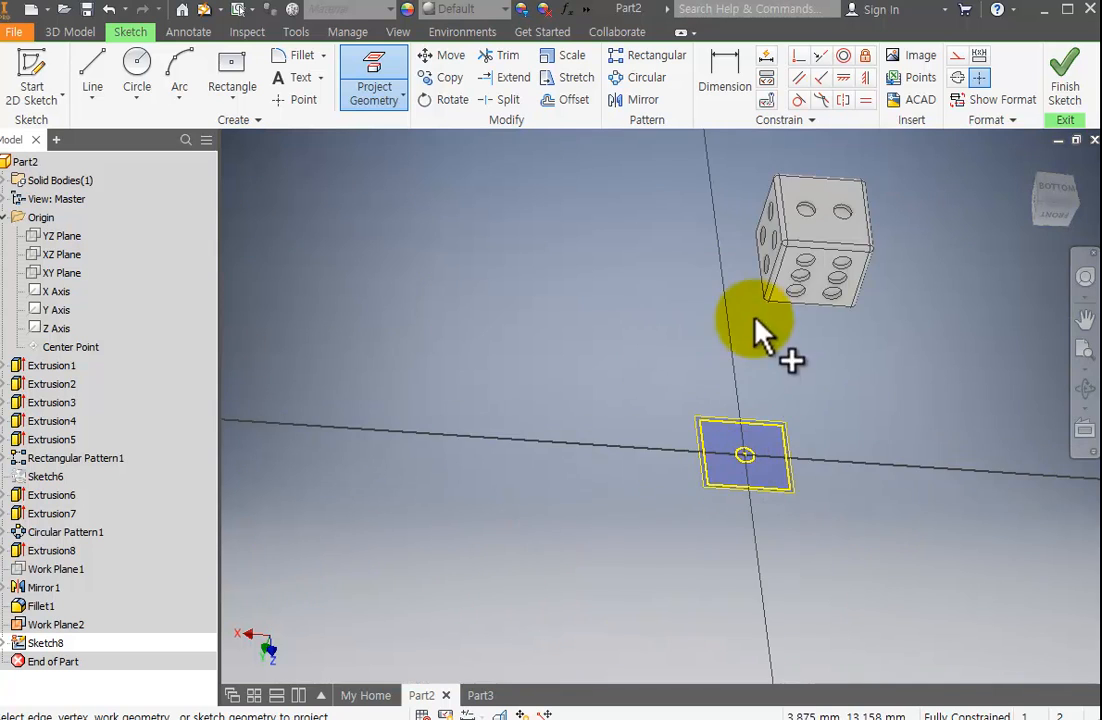
Project both pip circles of the die's two-pip face into the sketch and end the Project Geometry command.
middle_drag(755, 320, 616, 436)
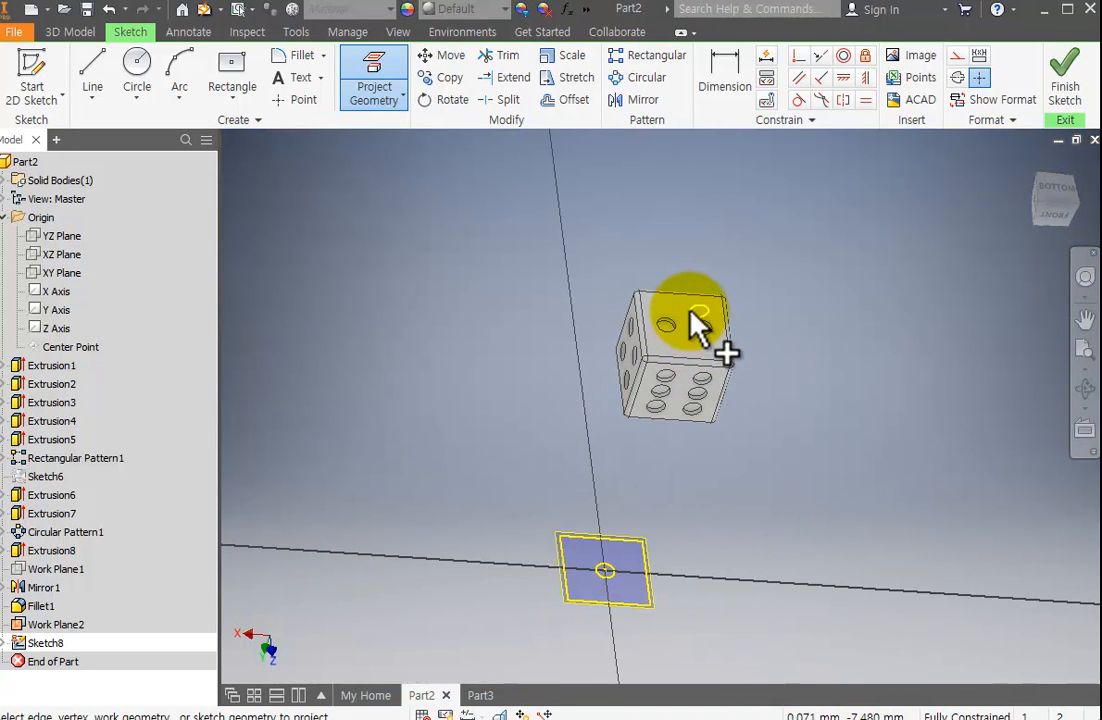
scroll(615, 560, down, 4)
scroll(620, 578, up, 8)
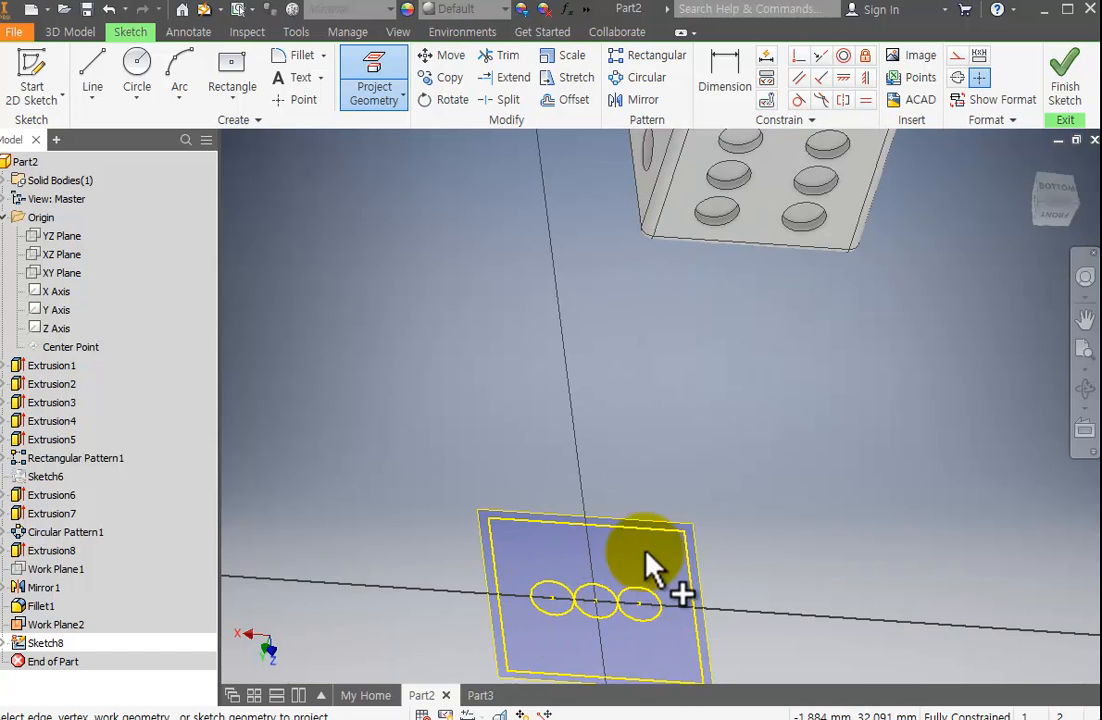
scroll(621, 580, down, 2)
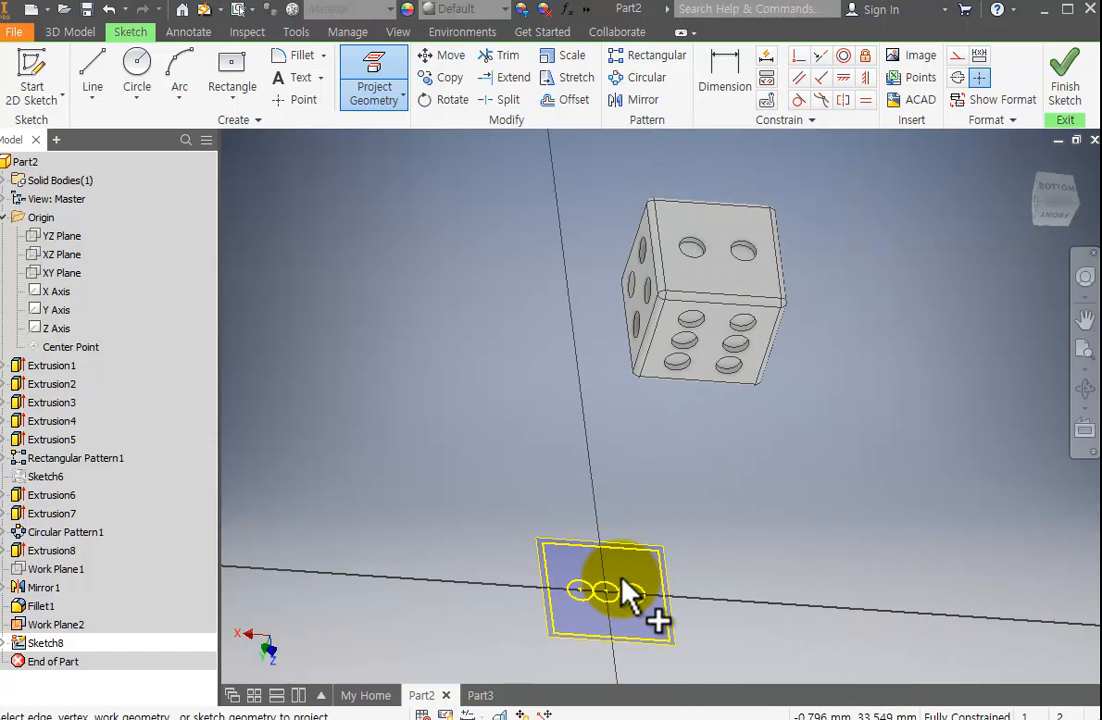
click(622, 580)
key(Escape)
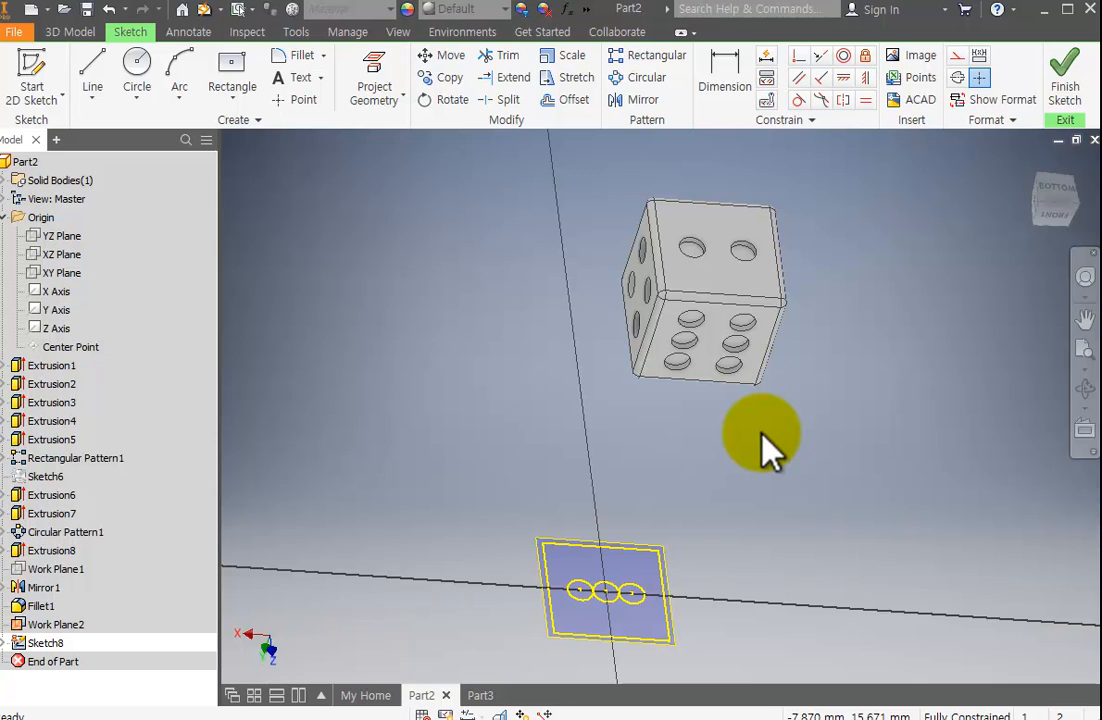